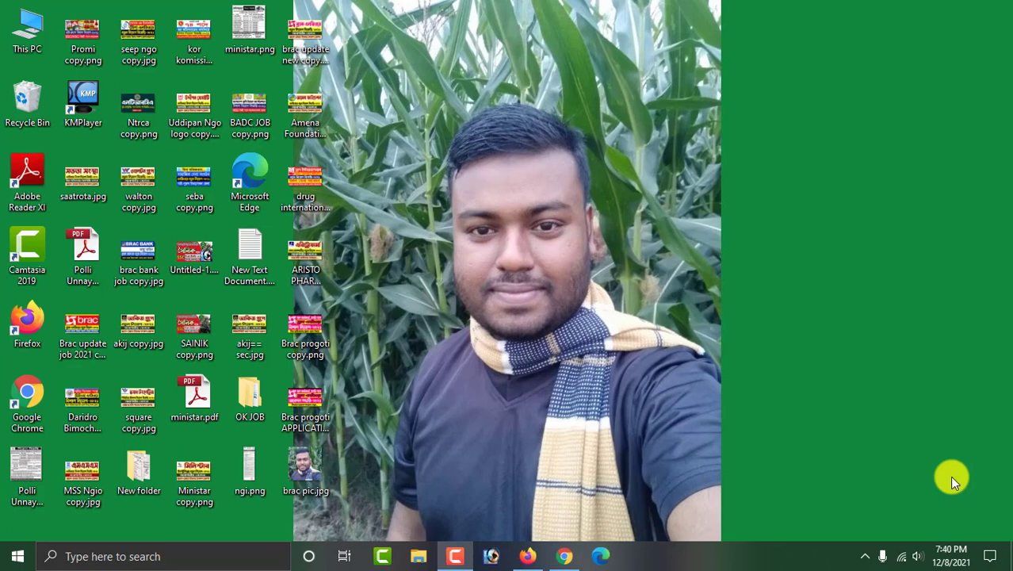
Open 'Brac progoti APPLICATION copy.png' from the desktop in Windows Photo Viewer.
click(308, 399)
double_click(307, 399)
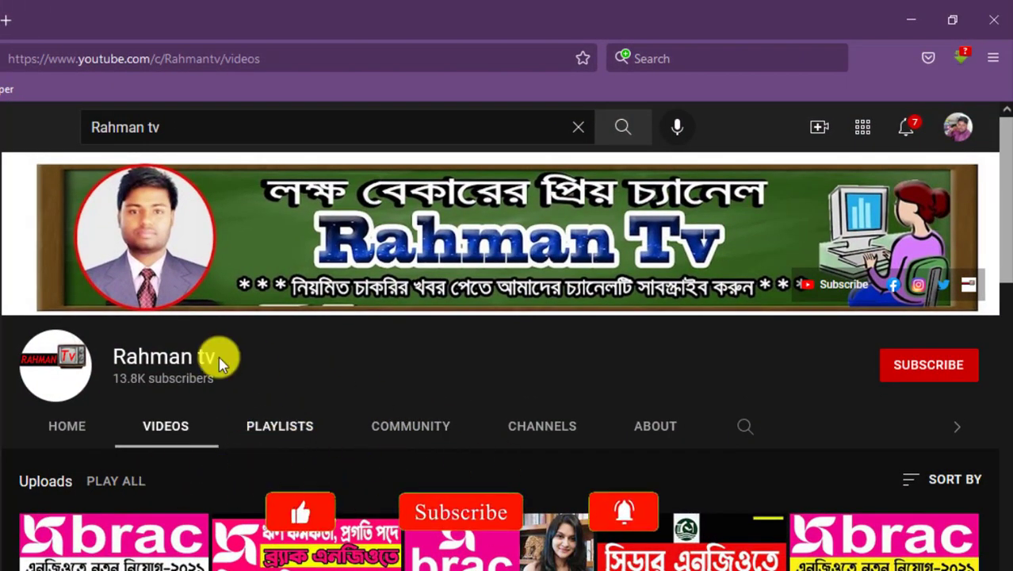
Subscribe to Rahman tv and set its notification bell to All.
click(932, 364)
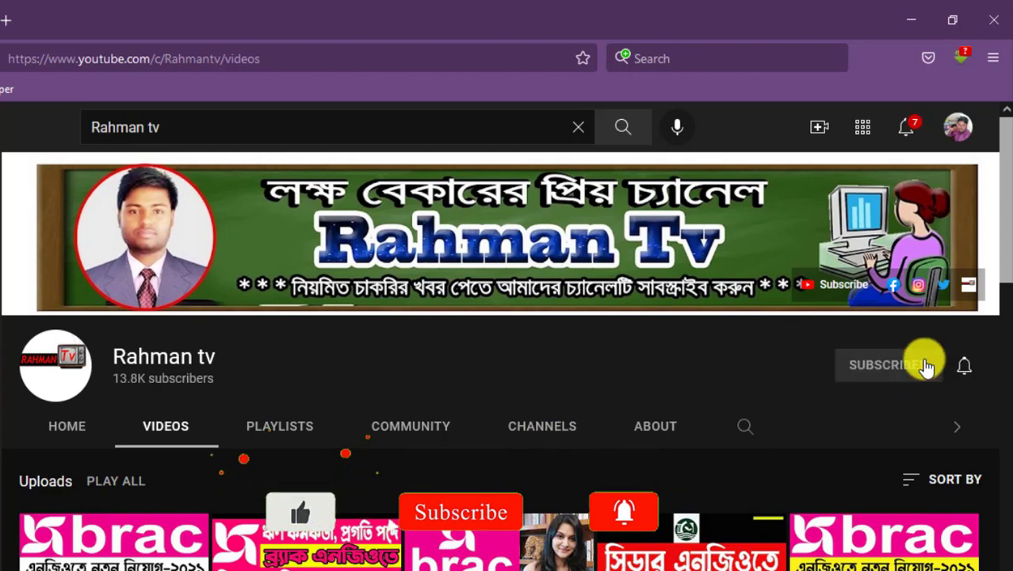
click(966, 367)
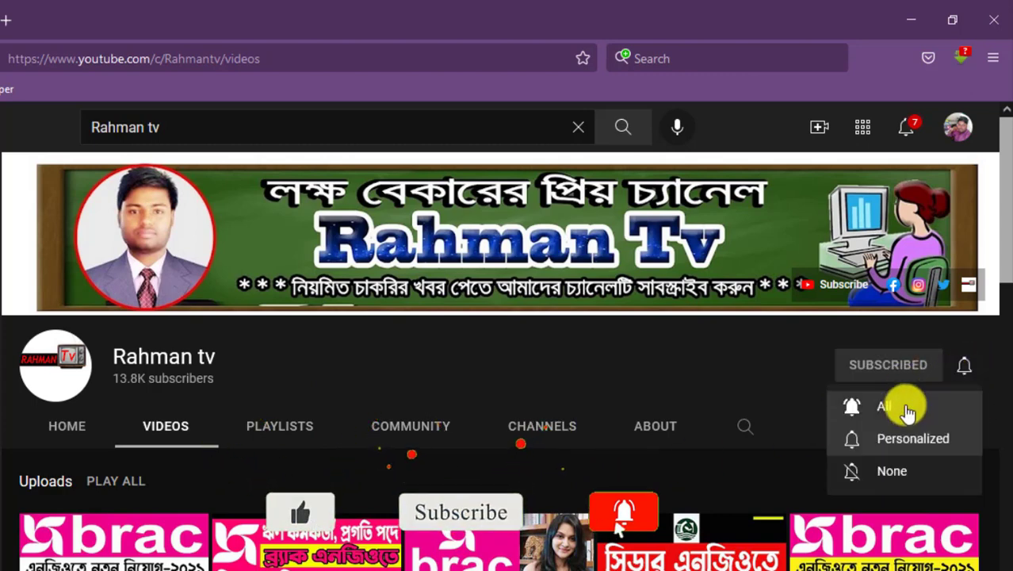
click(881, 404)
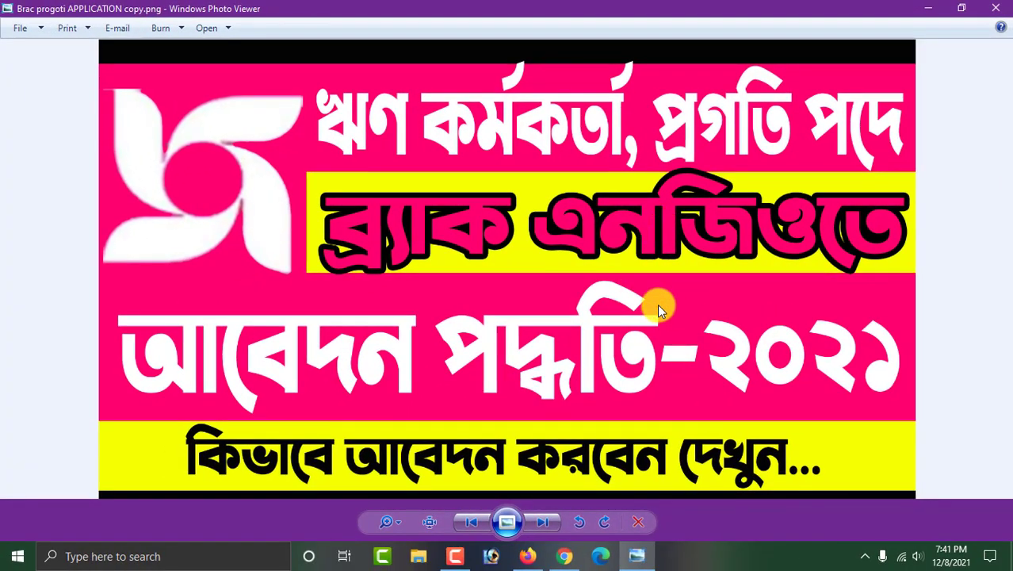
Switch to Chrome, check the careers.brac.net/jobs address, and scroll down to the job listings.
click(565, 557)
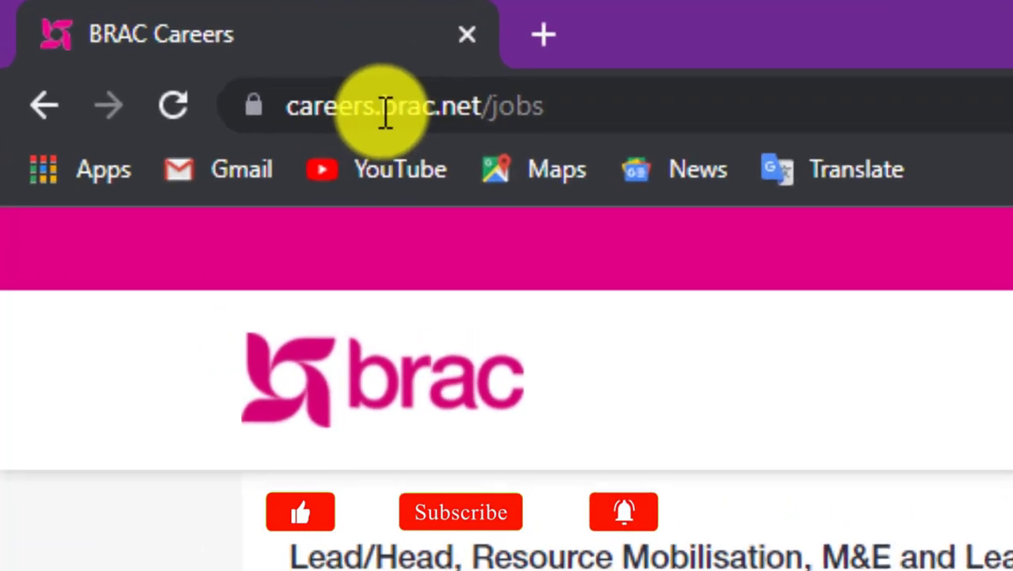
click(142, 40)
click(407, 111)
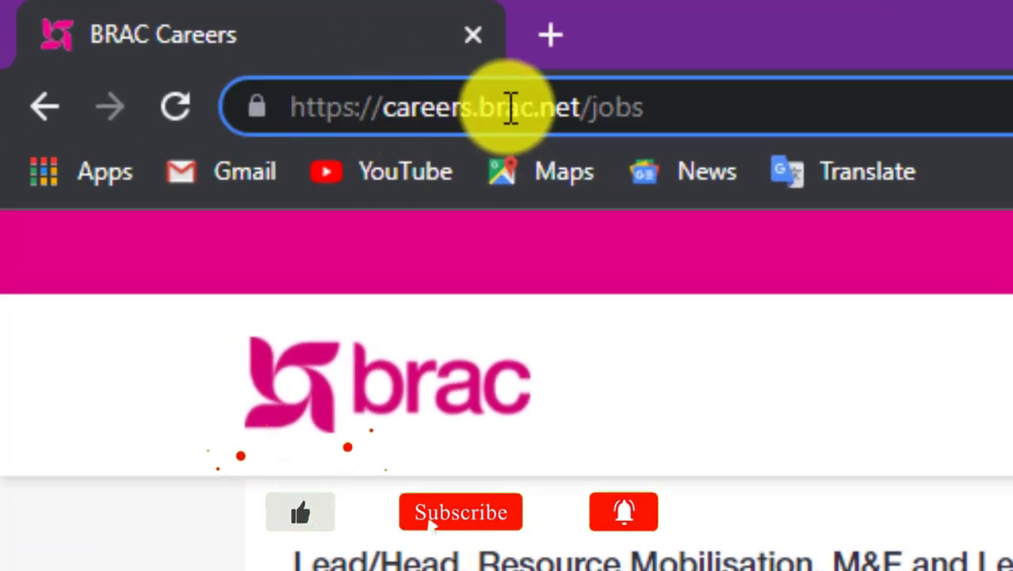
click(689, 97)
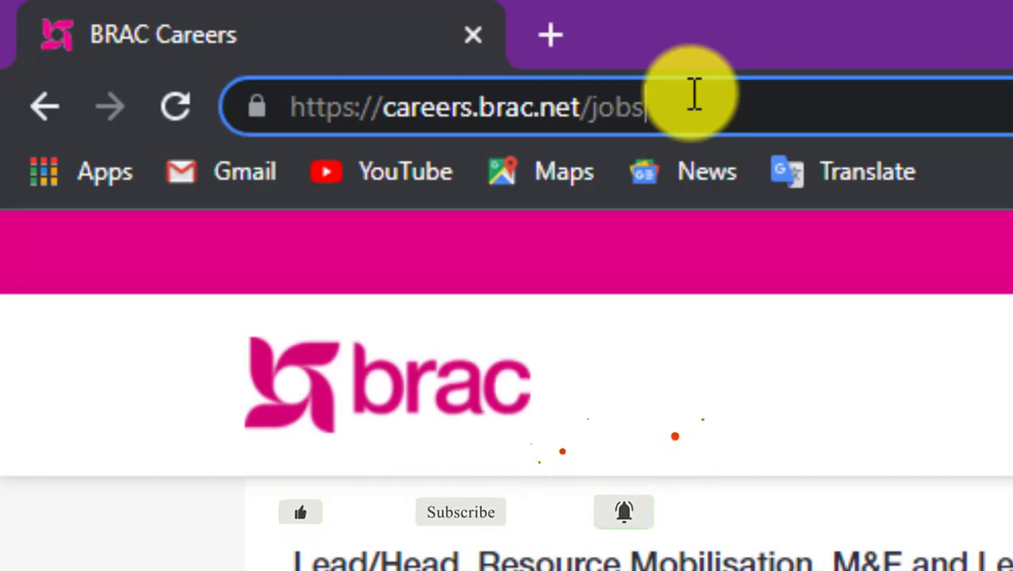
scroll(395, 239, up, 8)
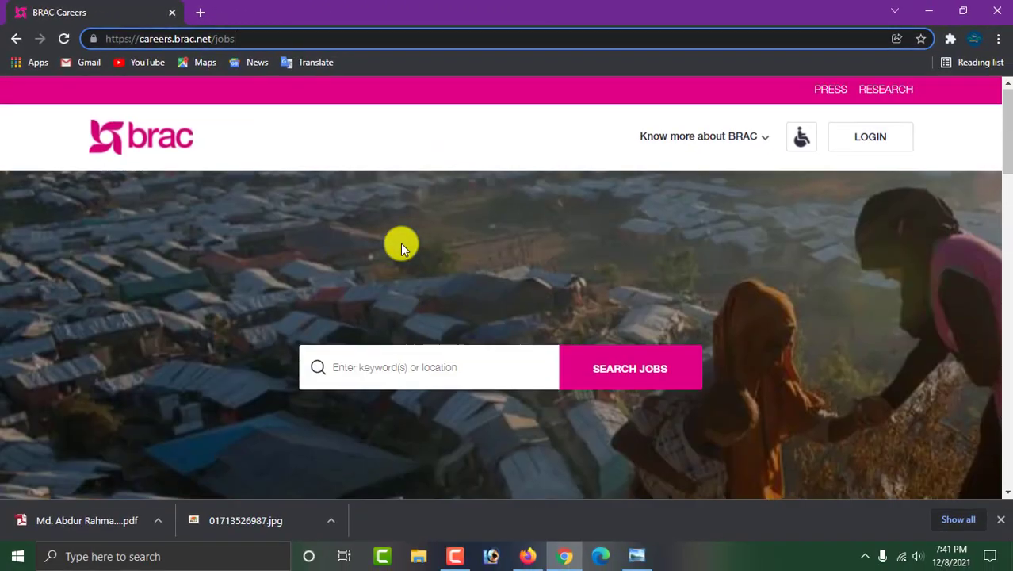
scroll(400, 246, down, 5)
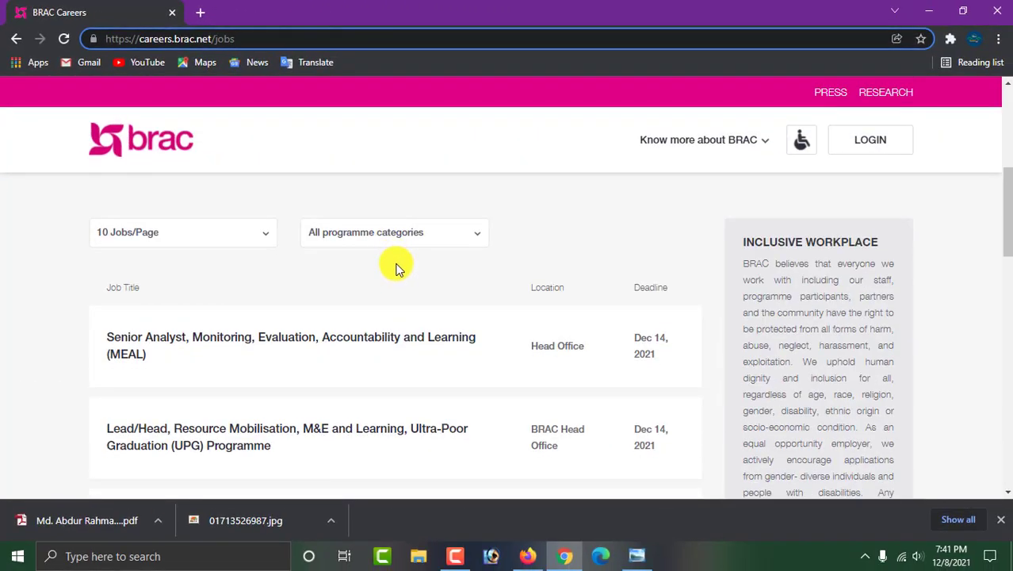
scroll(396, 266, down, 1)
scroll(396, 265, down, 2)
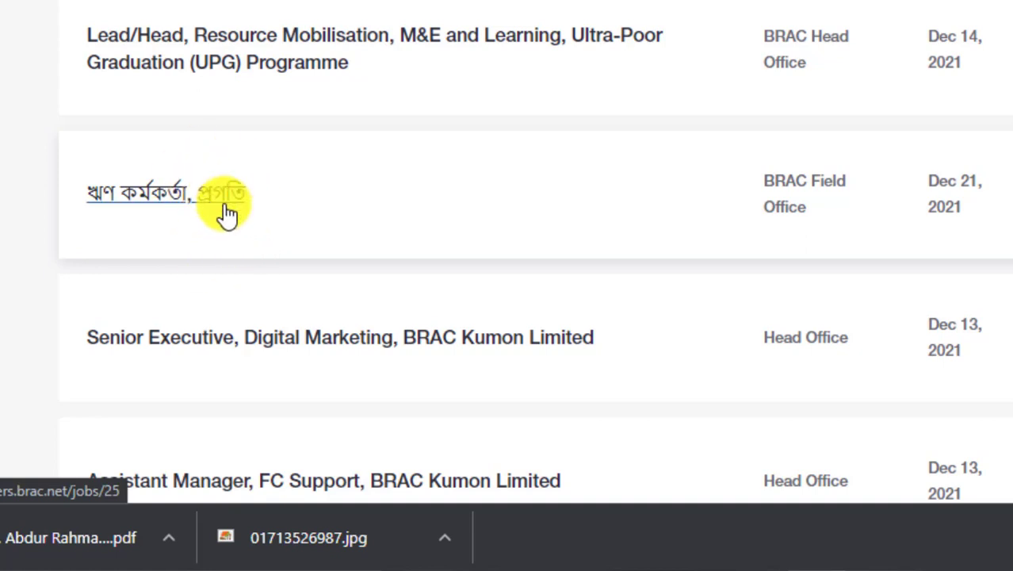
Open the ঋণ কর্মকর্তা, প্রগতি job posting and reload the page.
click(226, 207)
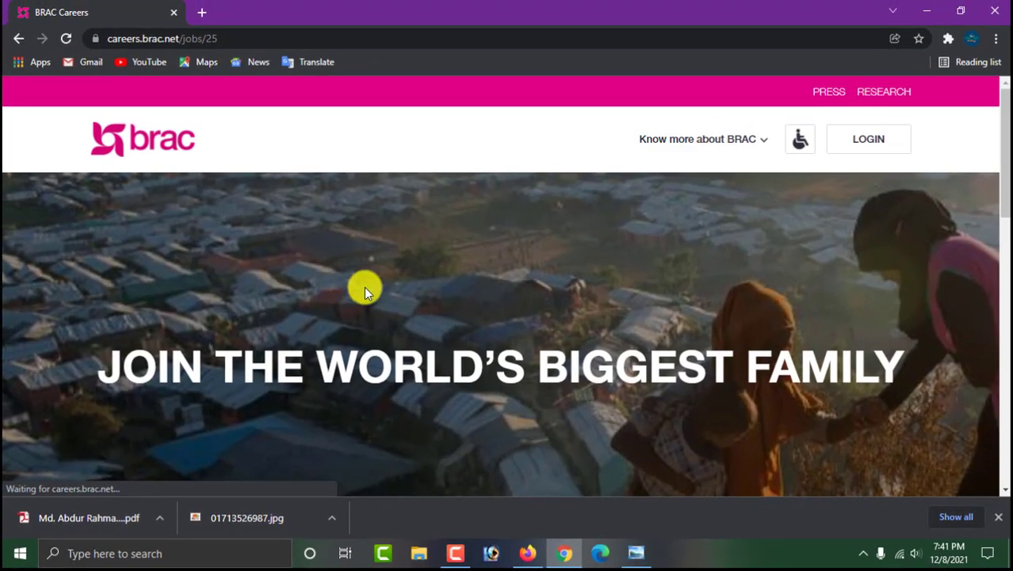
scroll(464, 266, down, 5)
scroll(465, 272, up, 1)
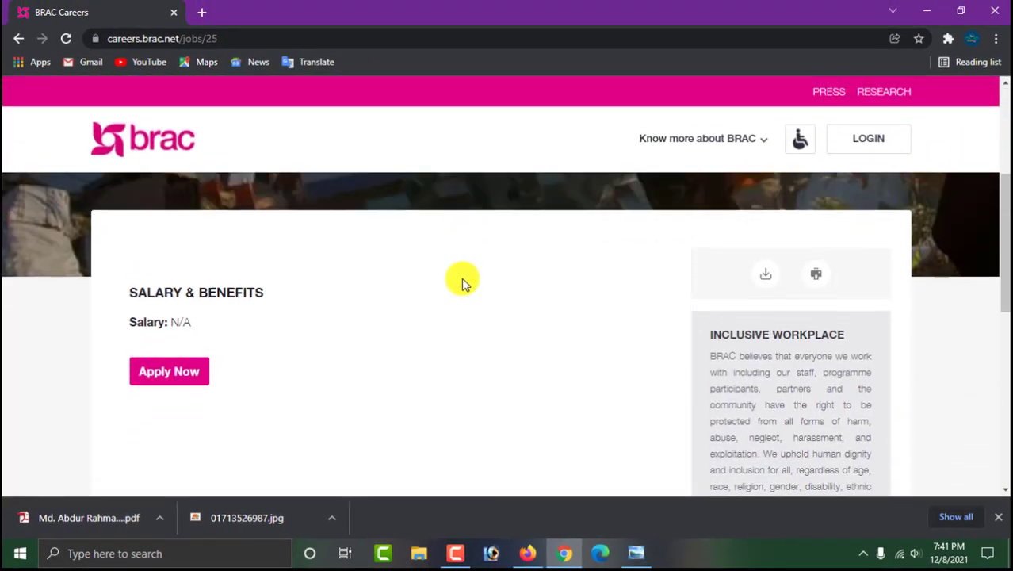
scroll(463, 282, down, 8)
key(F5)
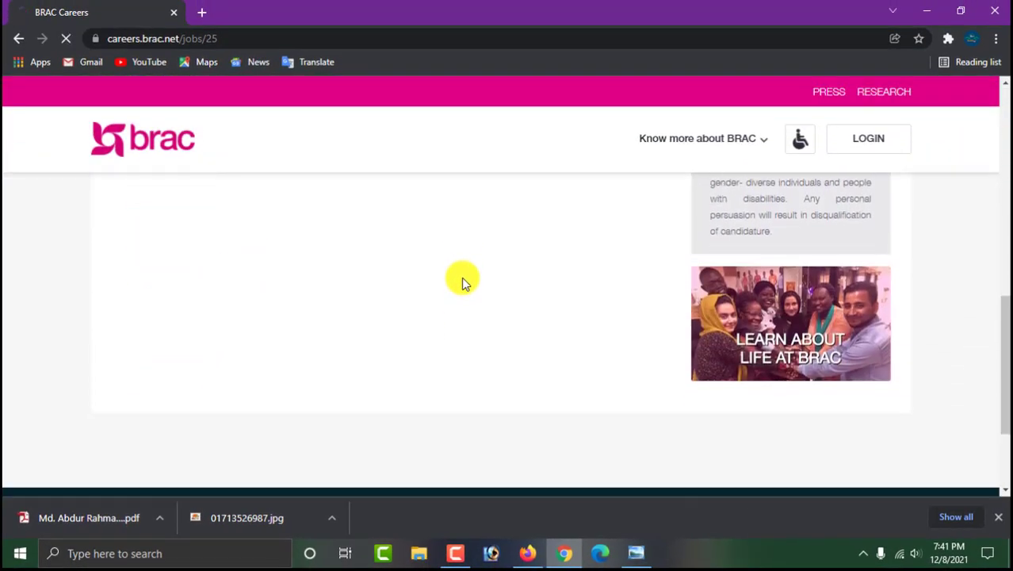
Read through the job notice and choose Apply Now to reach the login page.
scroll(464, 270, down, 5)
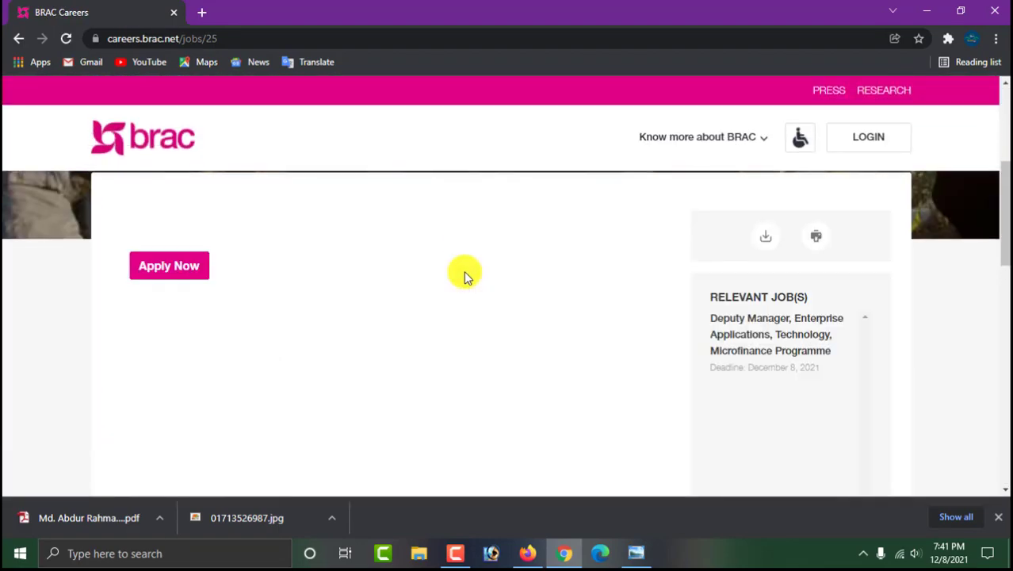
scroll(465, 269, up, 4)
scroll(464, 264, down, 4)
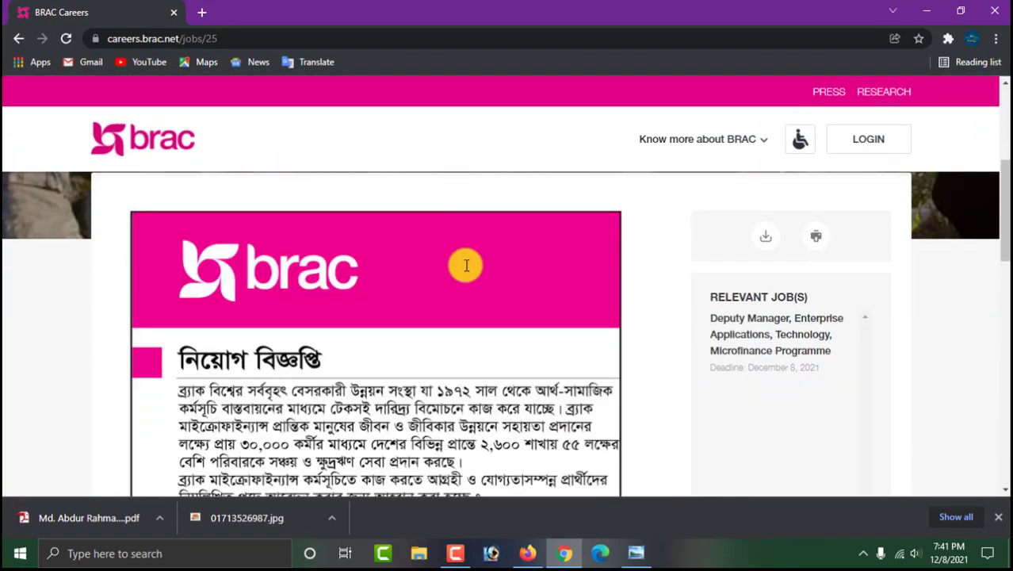
scroll(465, 266, down, 10)
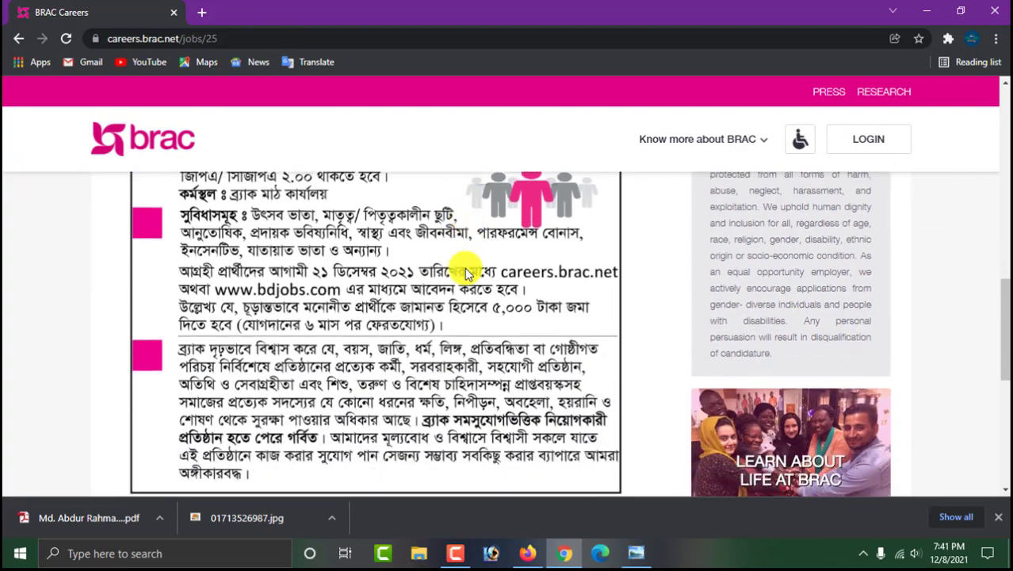
scroll(464, 274, up, 10)
scroll(261, 305, down, 3)
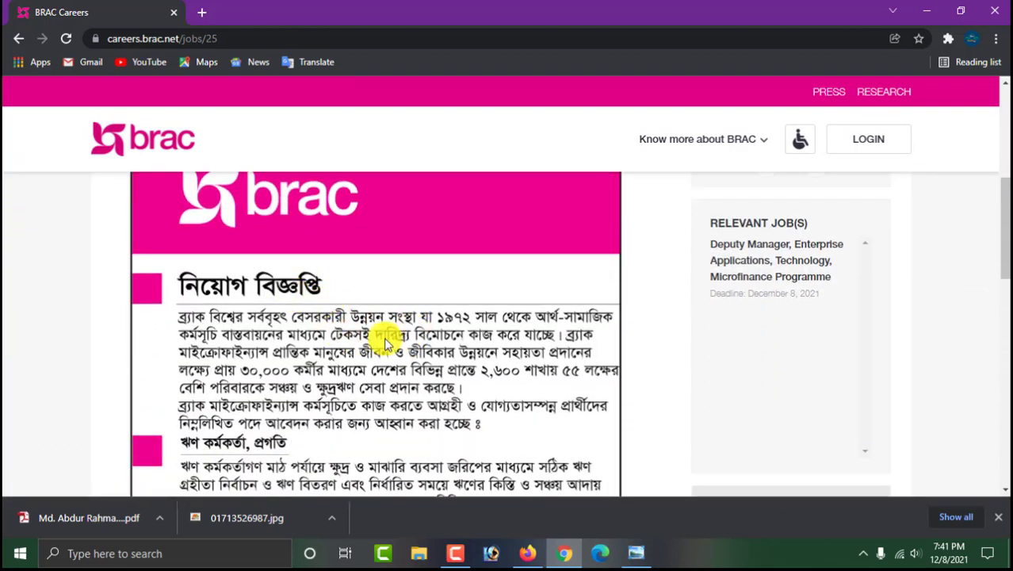
scroll(428, 309, down, 5)
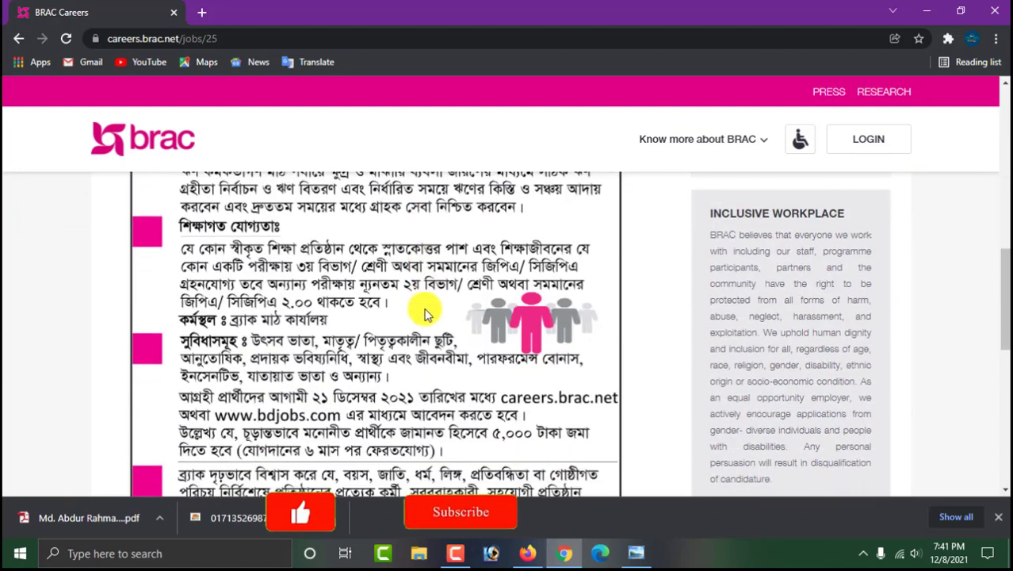
scroll(423, 315, down, 2)
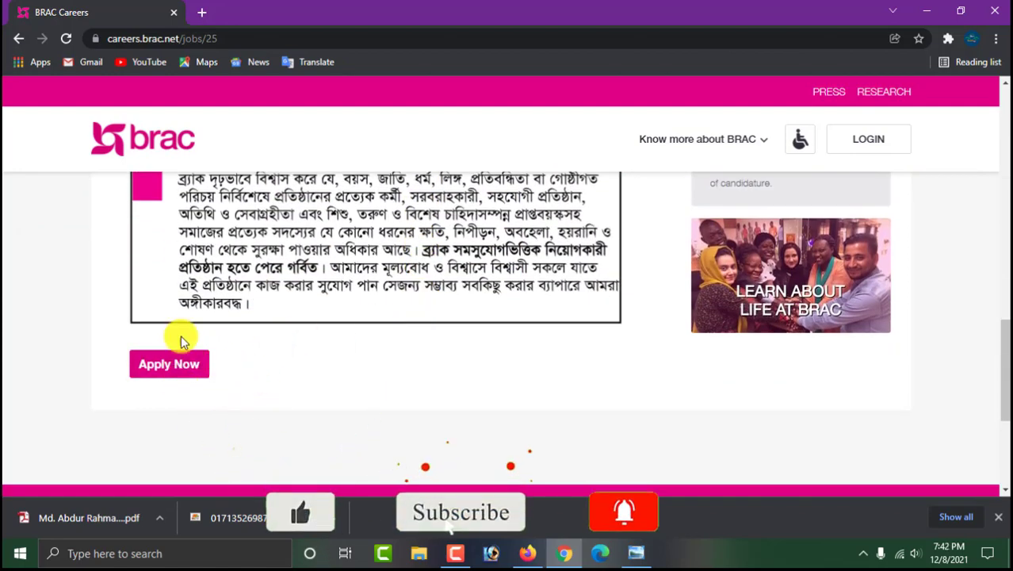
click(169, 363)
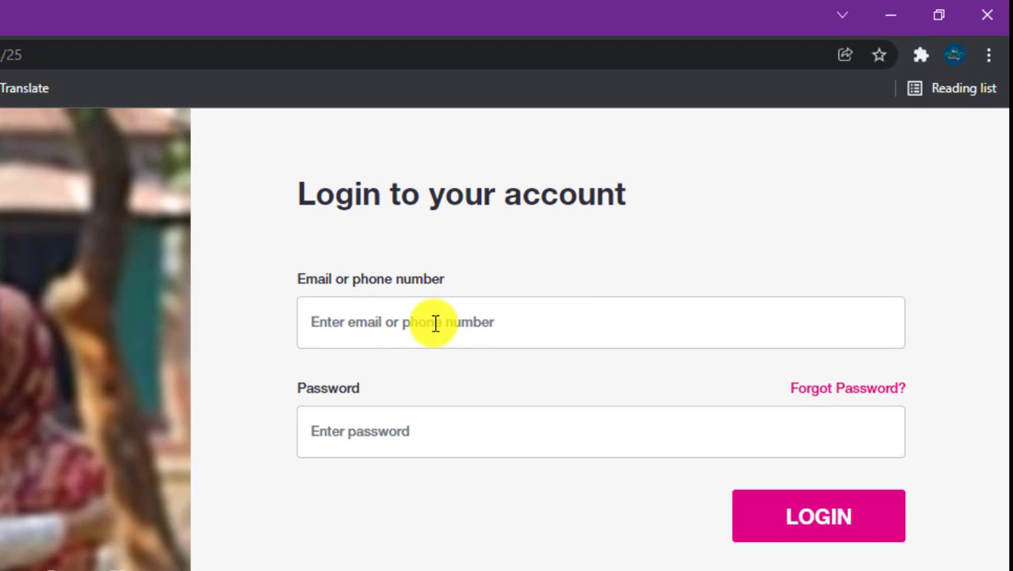
Leave the login form for the Create new account sign-up form.
click(435, 322)
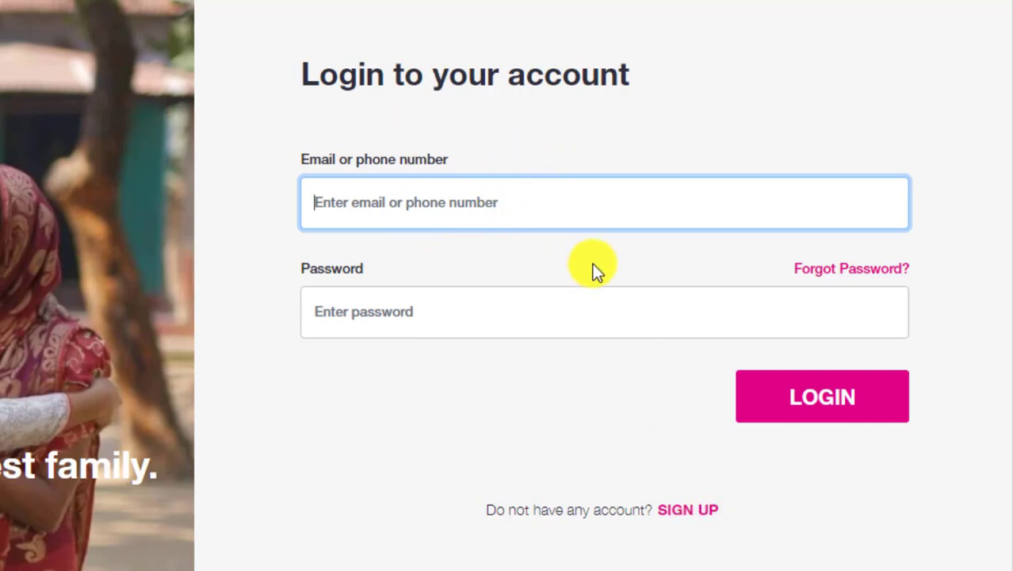
click(686, 511)
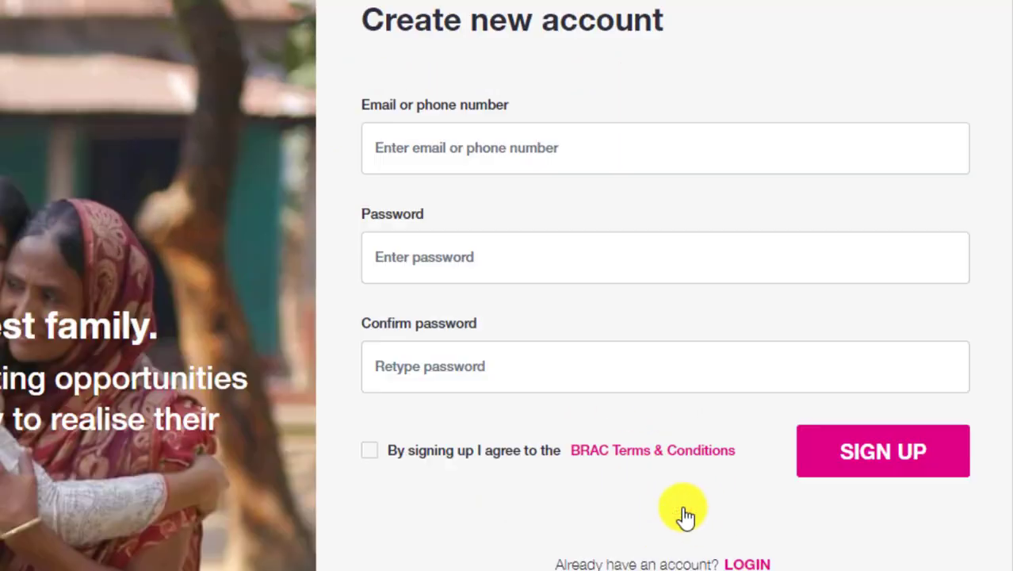
Enter the phone number, a password and the matching confirm password in the sign-up form.
click(450, 142)
scroll(453, 141, down, 1)
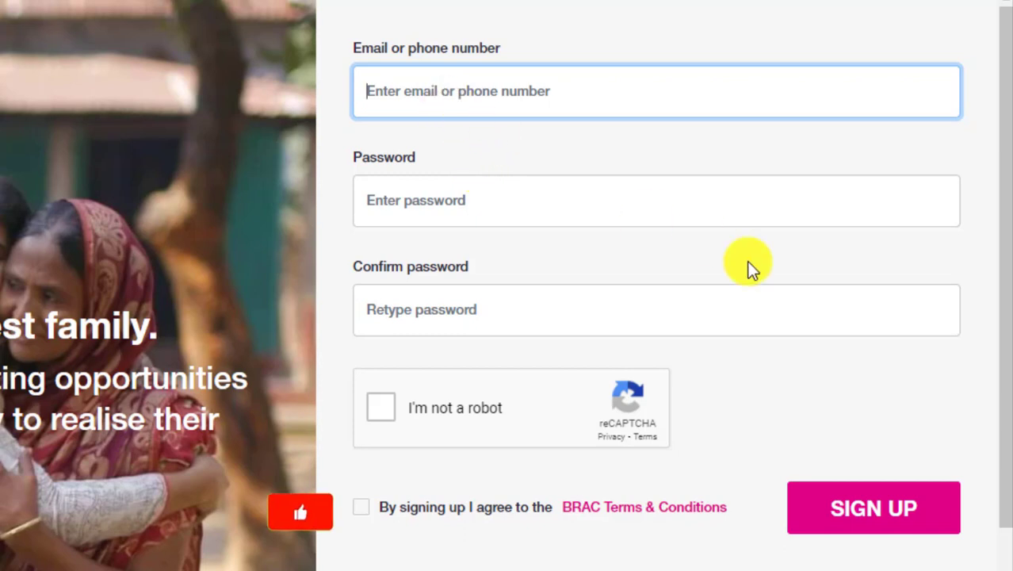
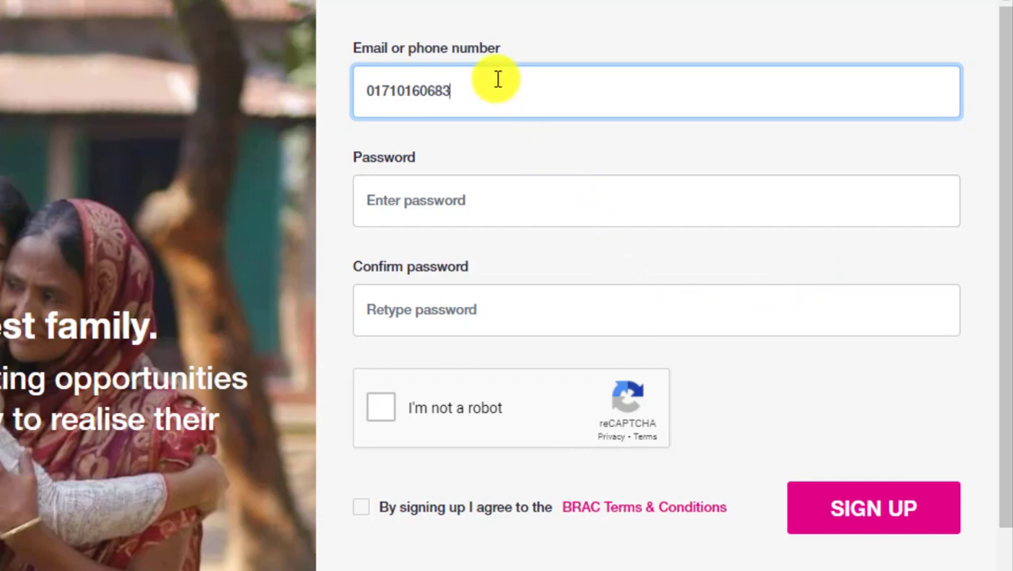
click(434, 212)
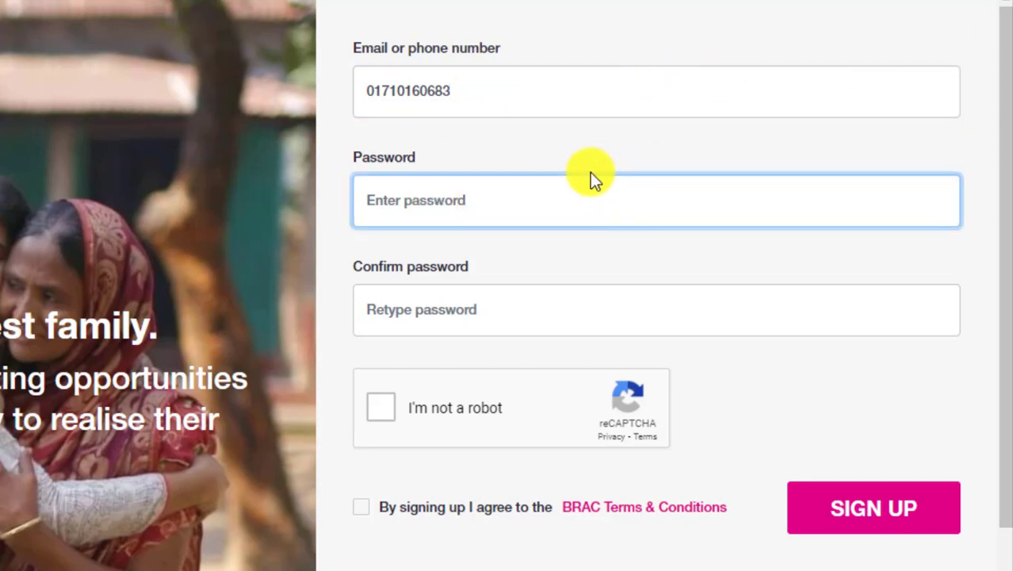
text(a)
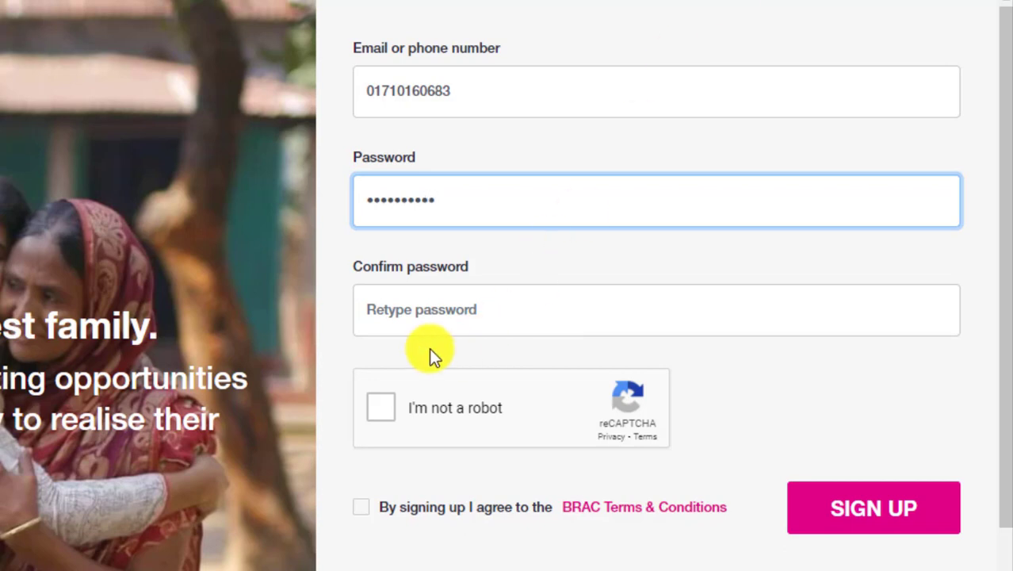
click(407, 311)
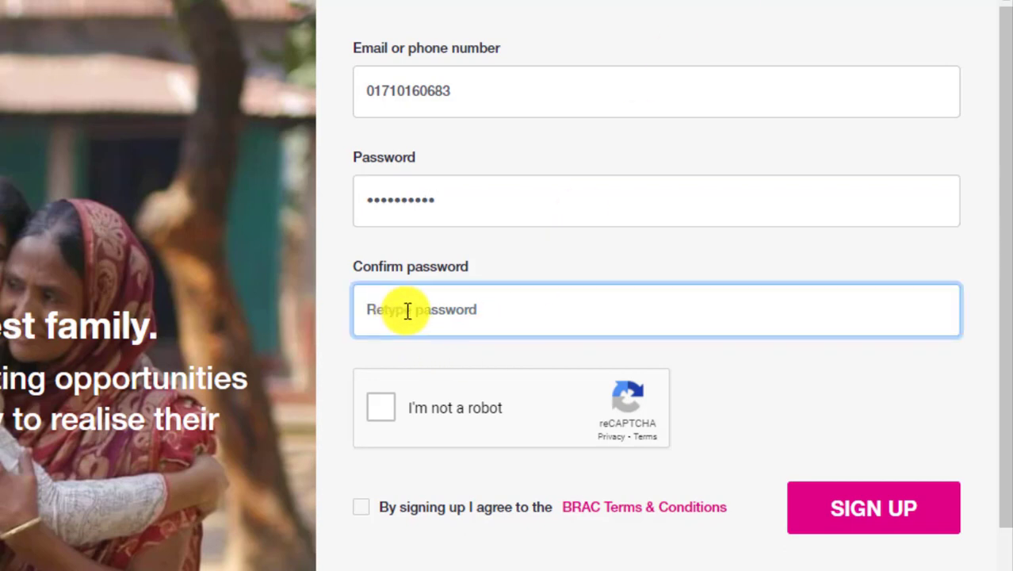
text(••••)
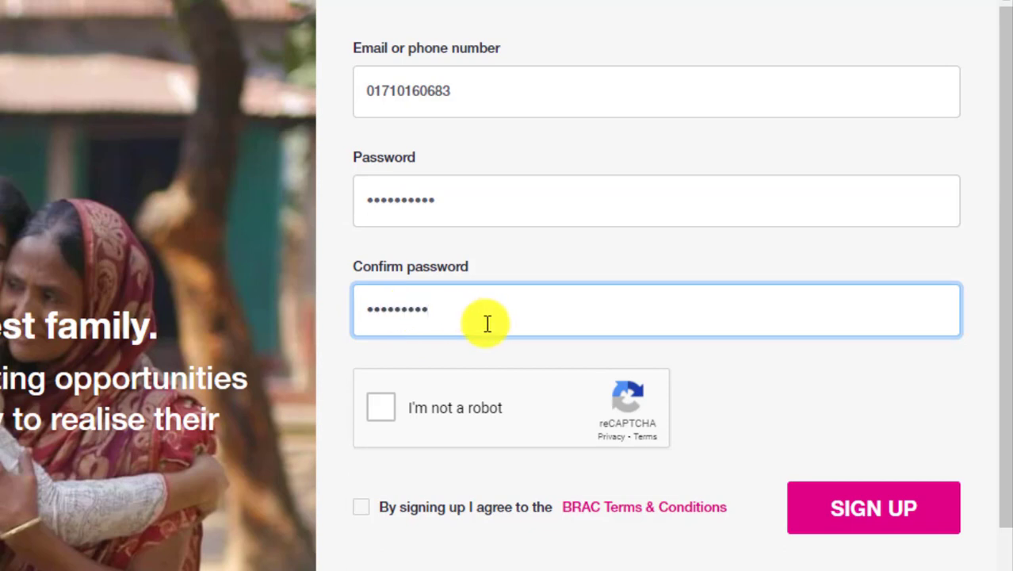
text(••••••)
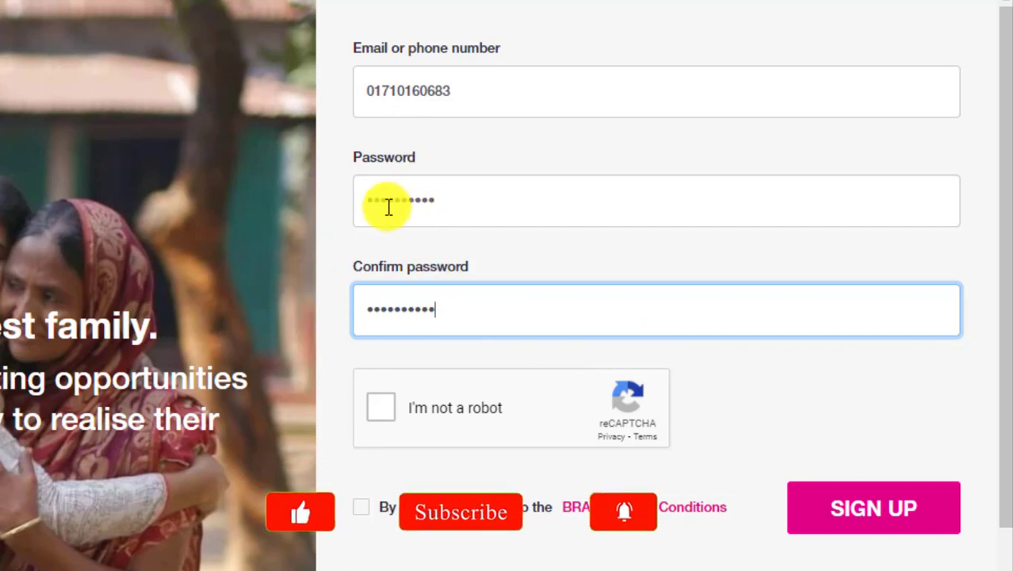
click(495, 208)
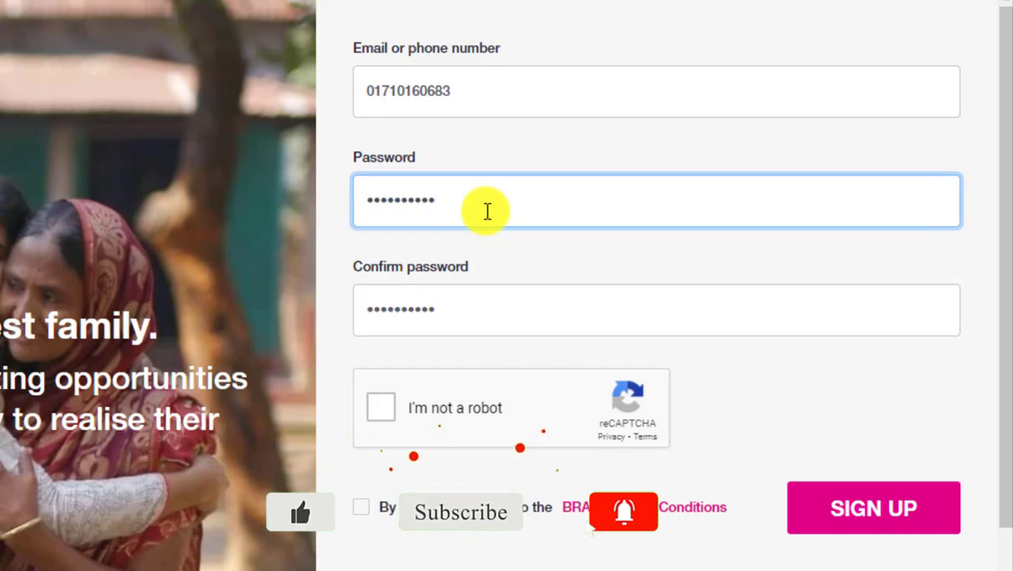
Pass the 'I'm not a robot' check, accept the BRAC Terms & Conditions, and submit the sign-up.
click(383, 408)
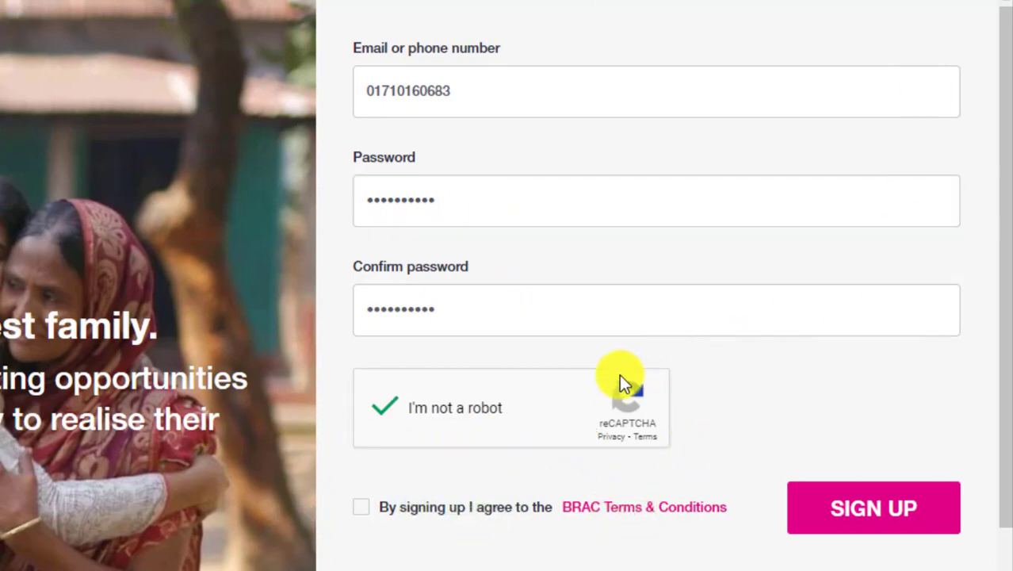
click(360, 509)
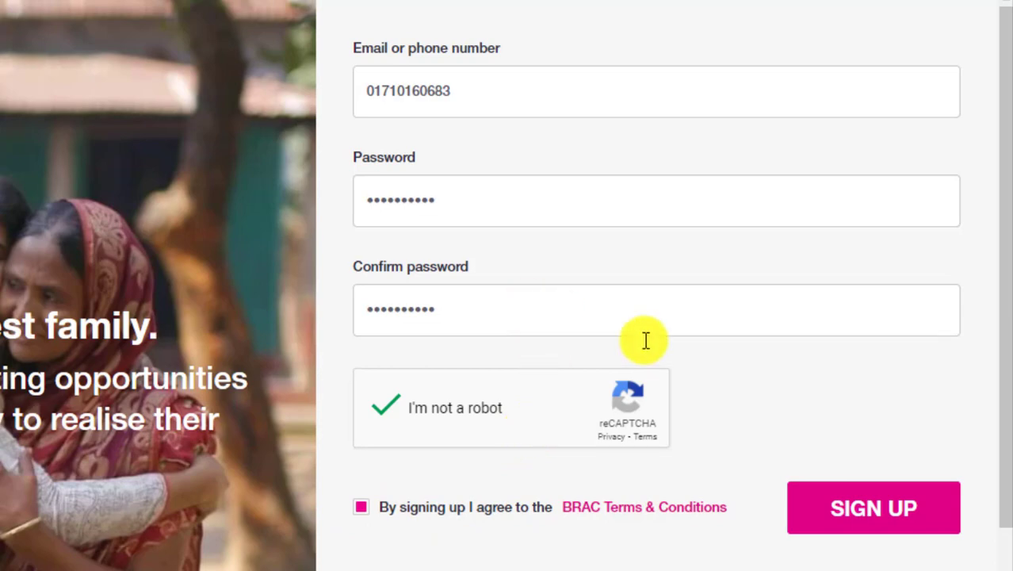
click(881, 511)
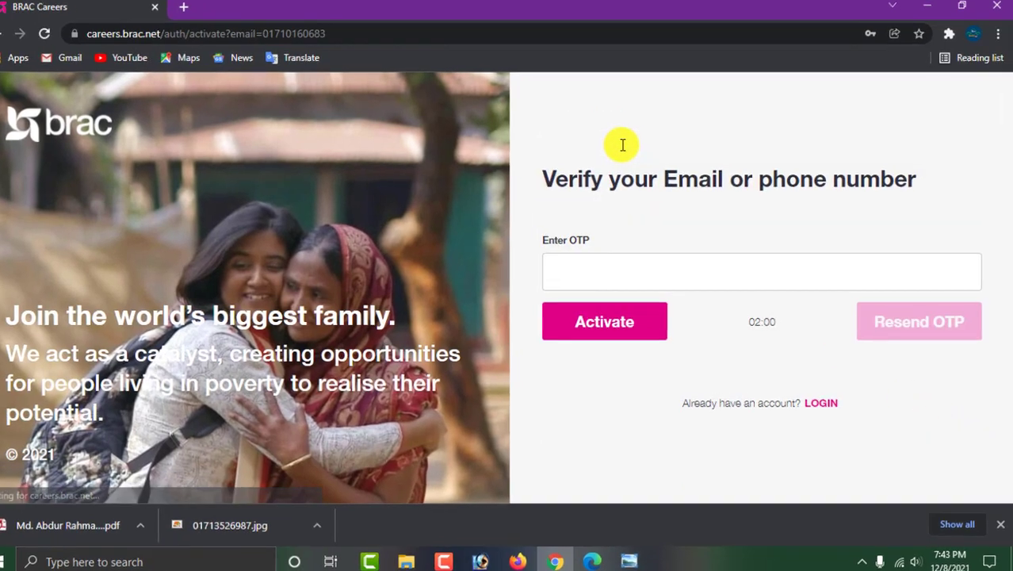
Enter the six-digit OTP received by phone and activate the account.
click(632, 271)
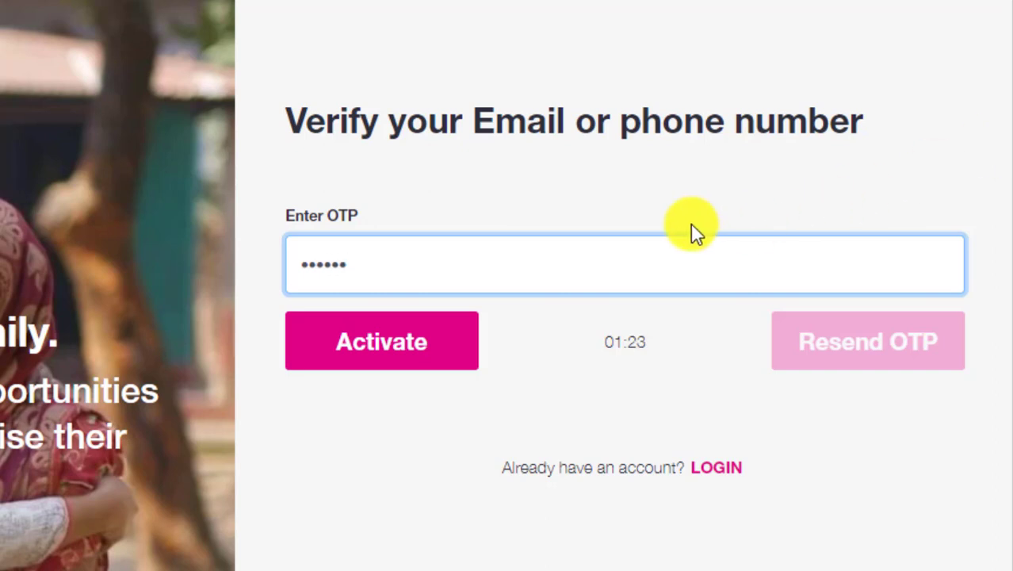
click(381, 339)
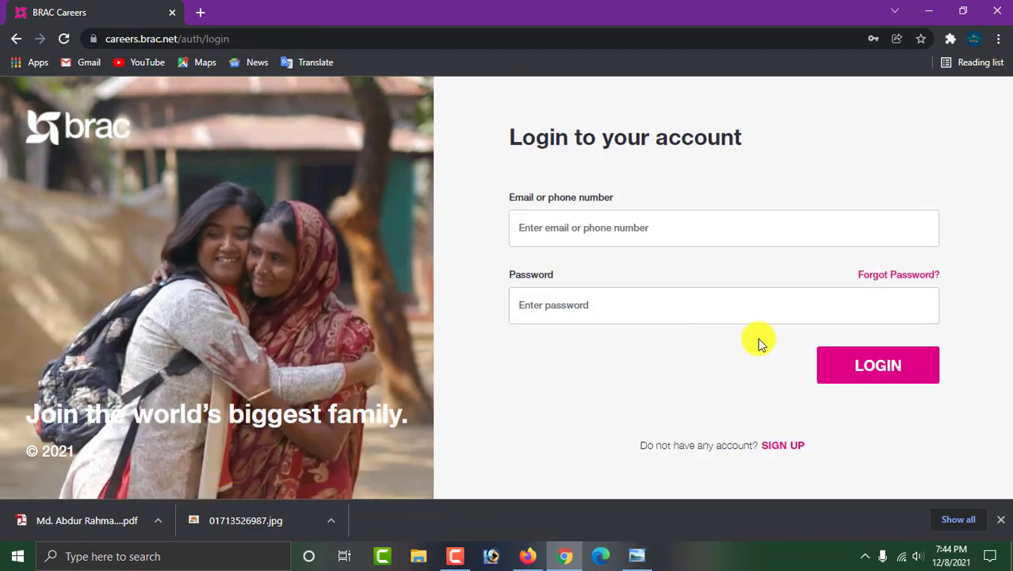
Log in to BRAC Careers with the registered phone number and account password.
click(563, 224)
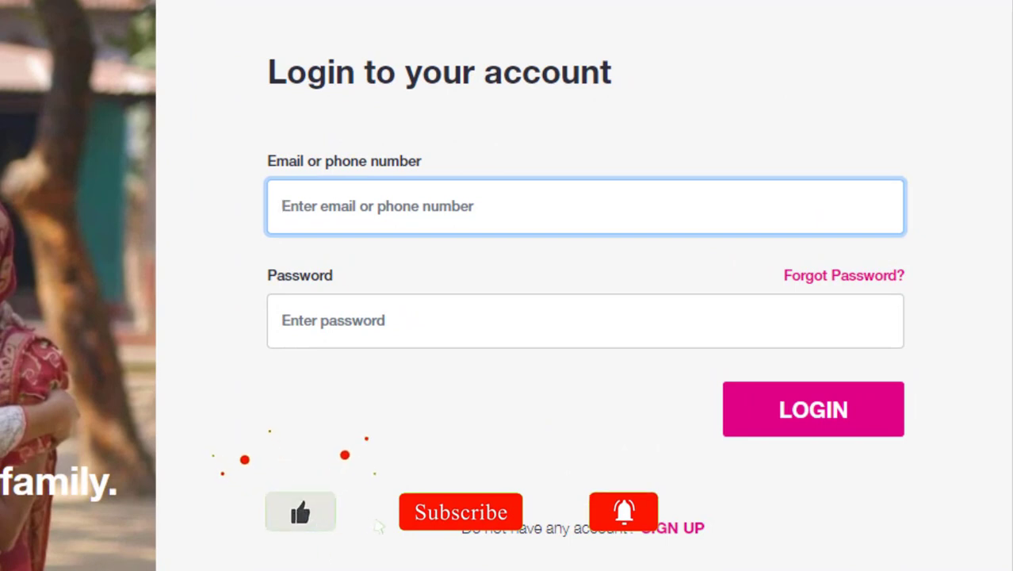
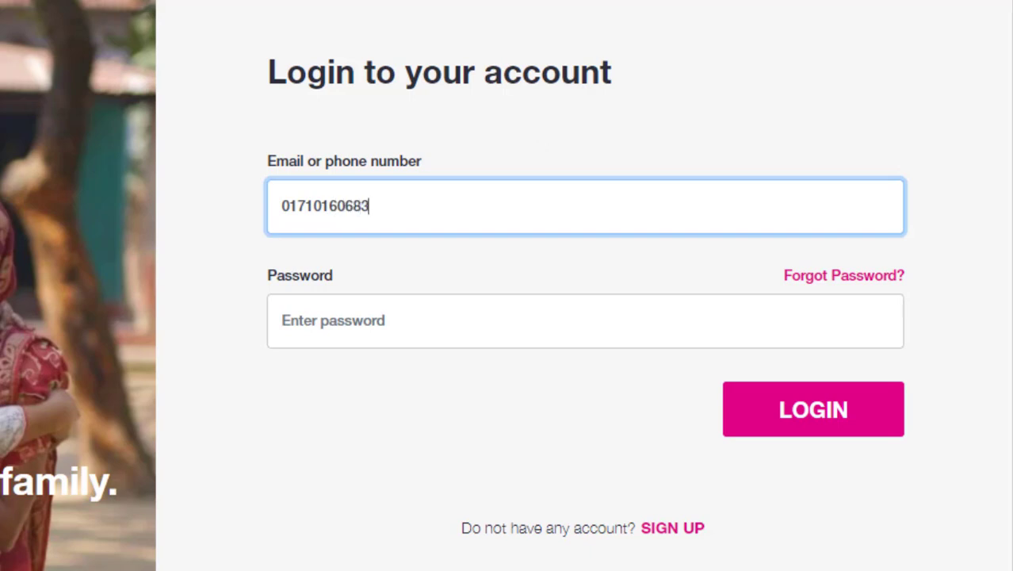
click(385, 319)
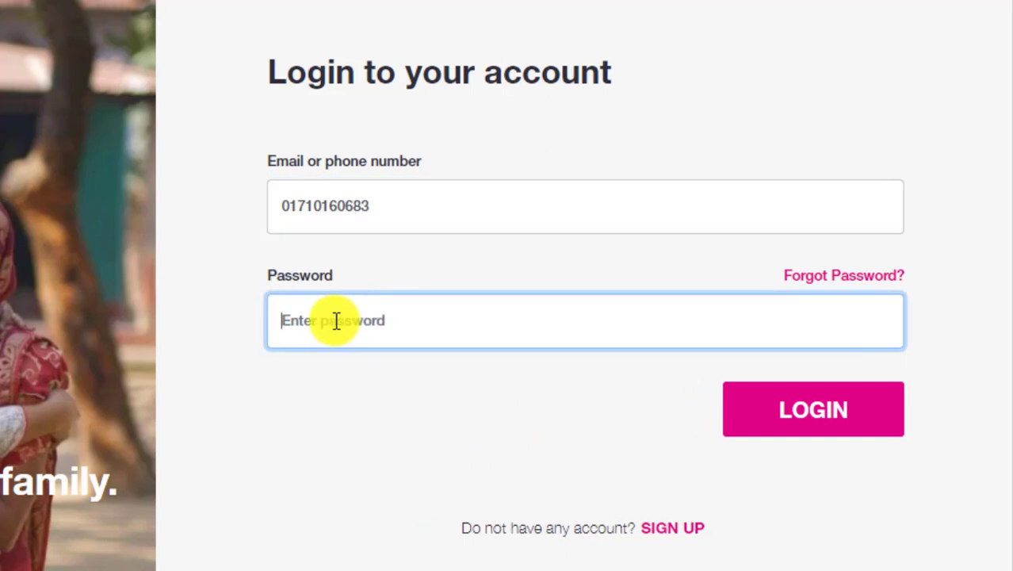
text(*)
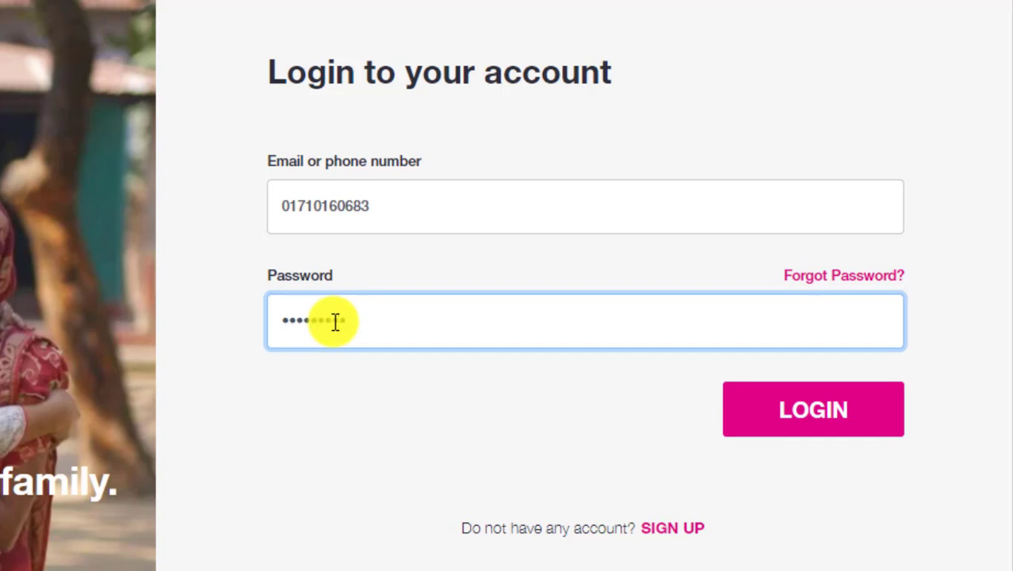
text(*)
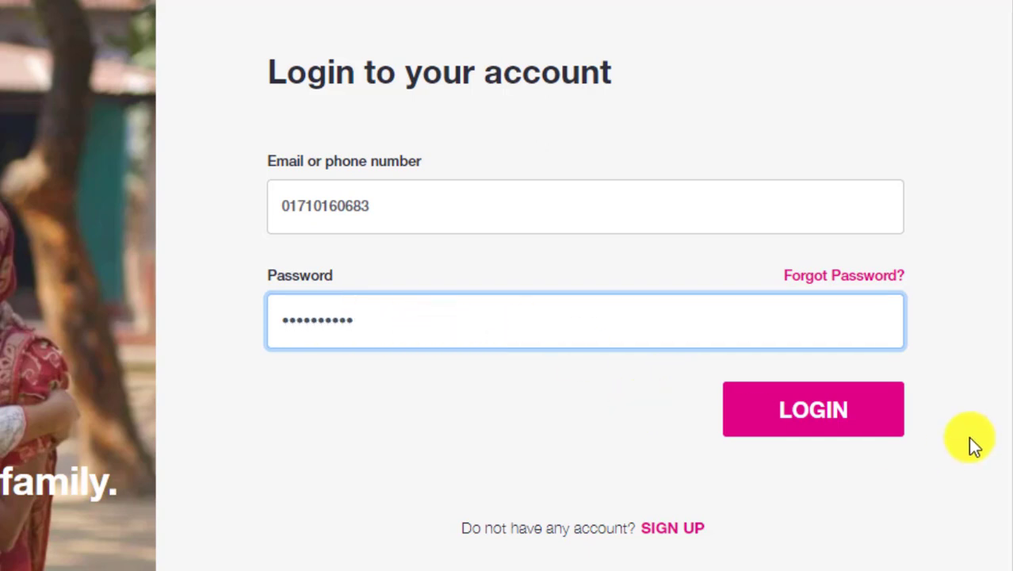
click(886, 410)
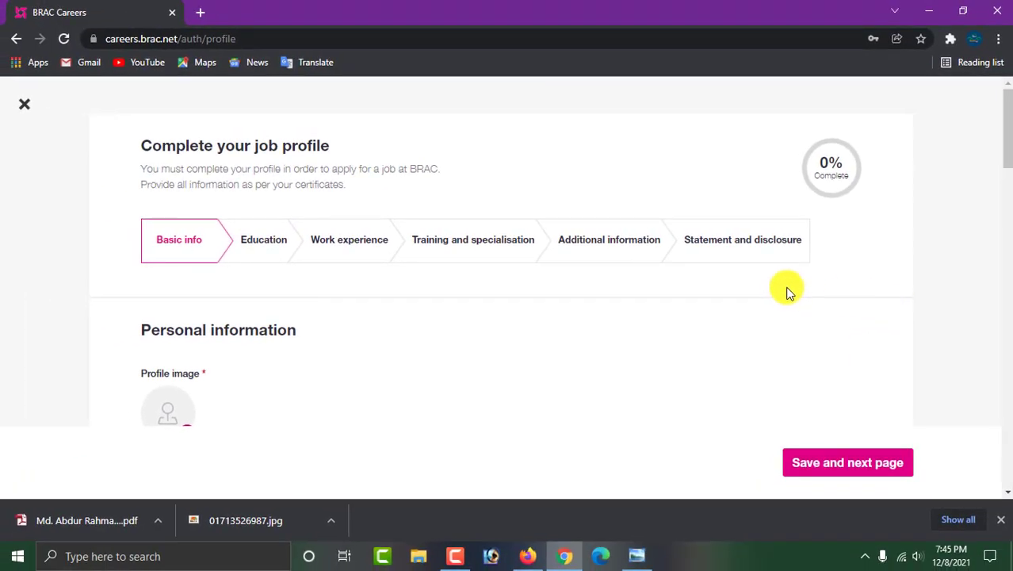
Upload the portrait photo from the Downloads folder as the profile image.
scroll(797, 287, down, 2)
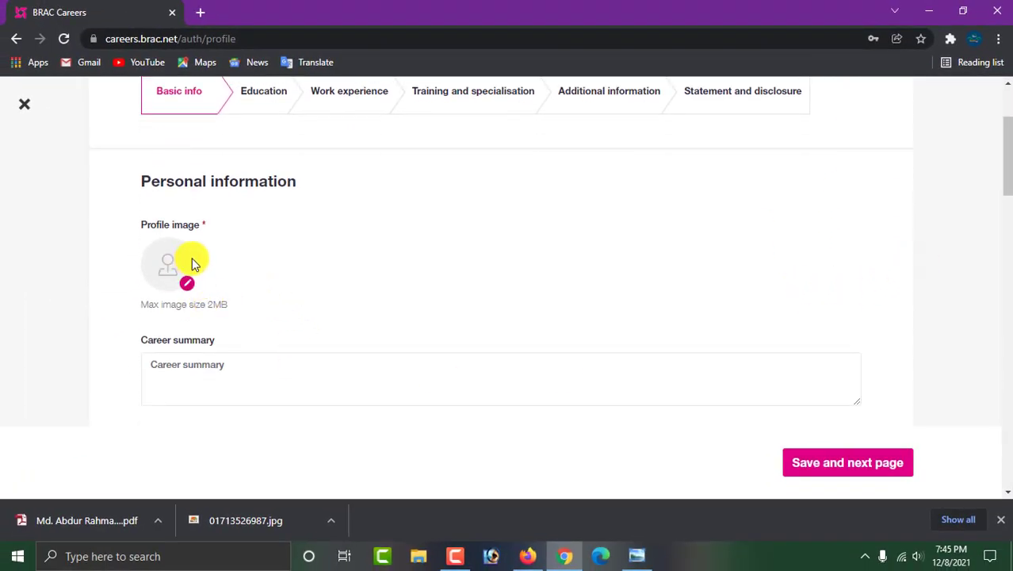
scroll(199, 273, up, 2)
scroll(196, 345, down, 1)
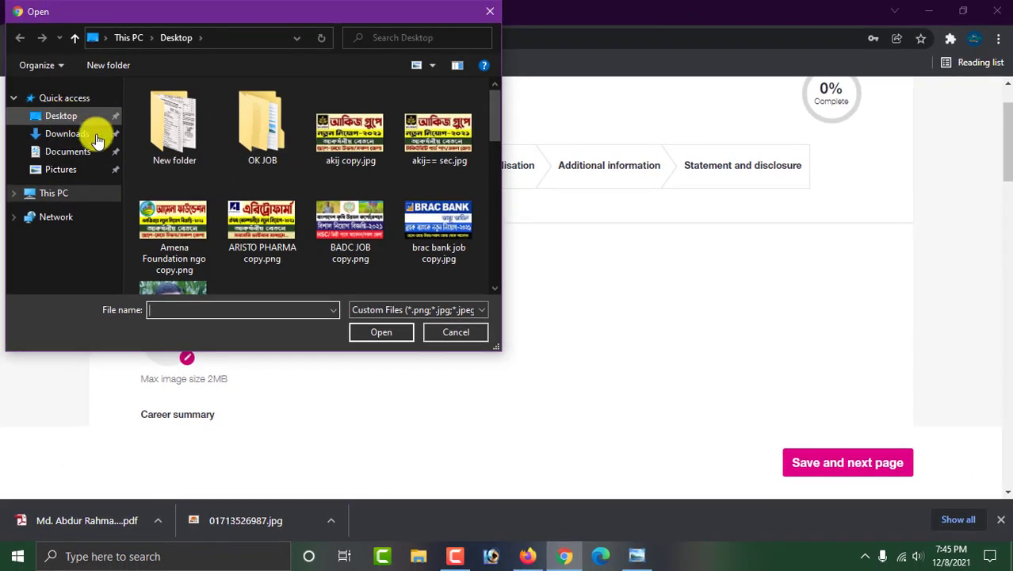
click(81, 135)
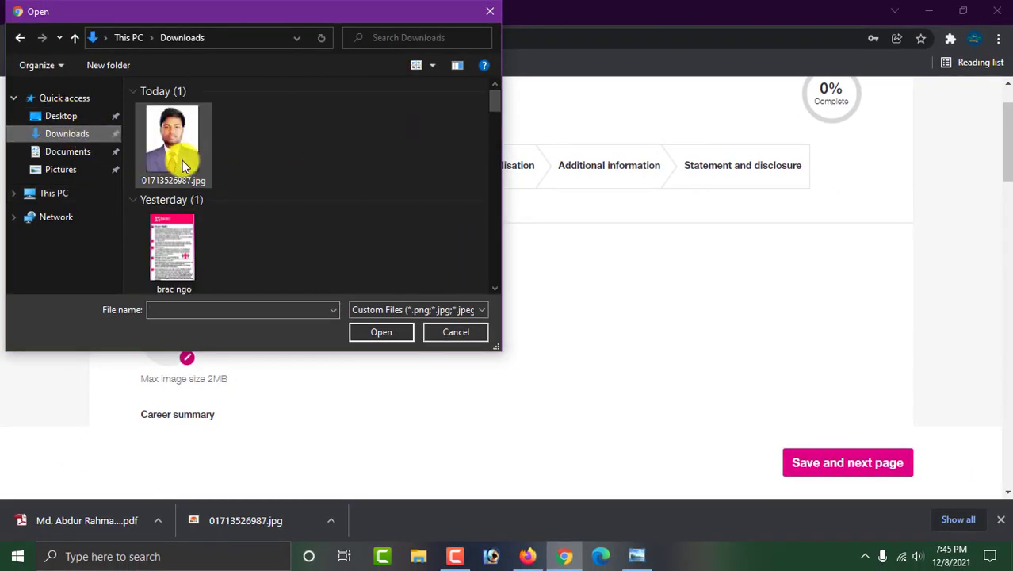
double_click(183, 157)
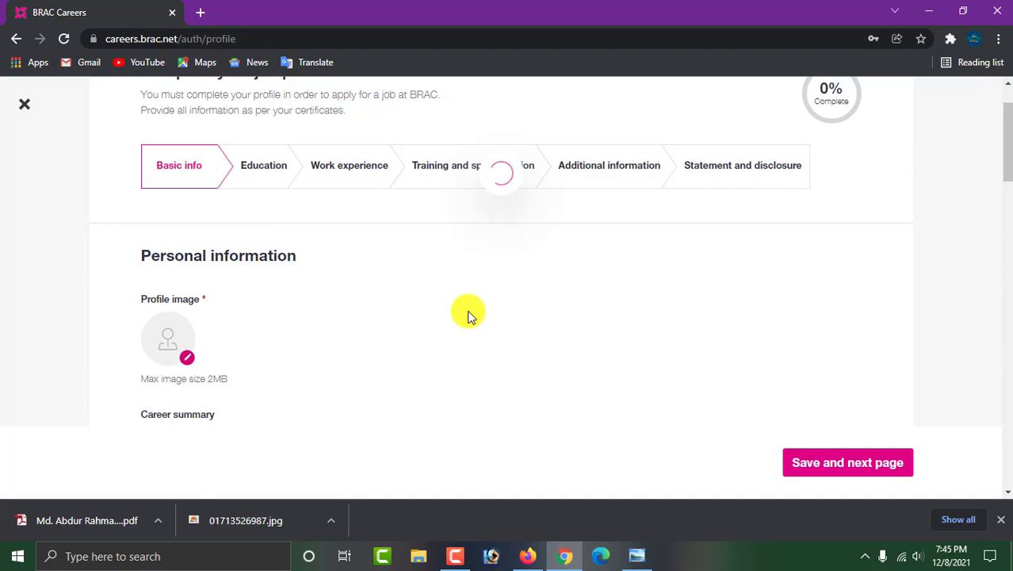
Scroll down the Basic info page to the Career summary box.
scroll(466, 317, down, 1)
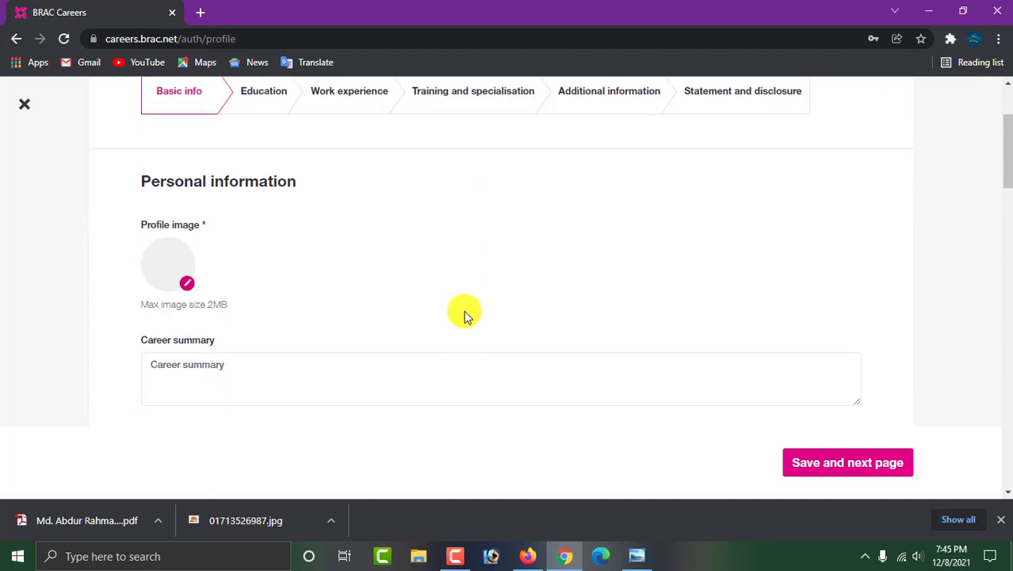
scroll(490, 310, up, 2)
scroll(552, 313, down, 1)
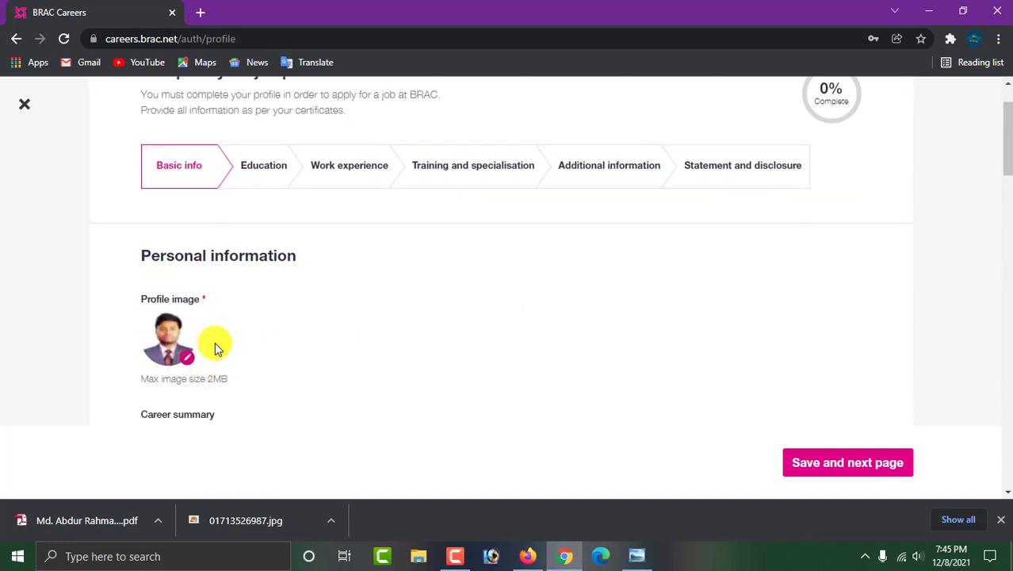
scroll(301, 341, down, 3)
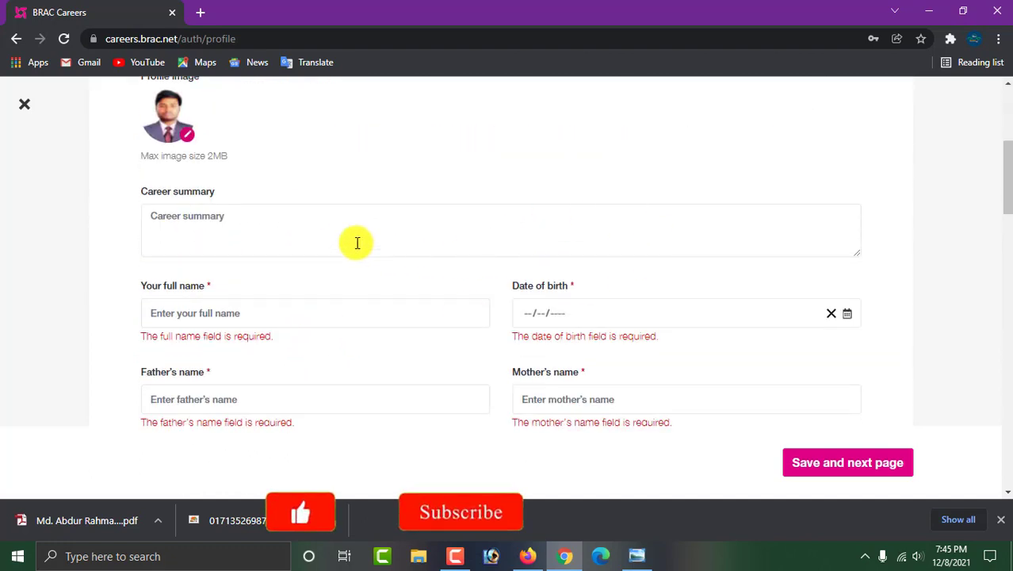
click(319, 230)
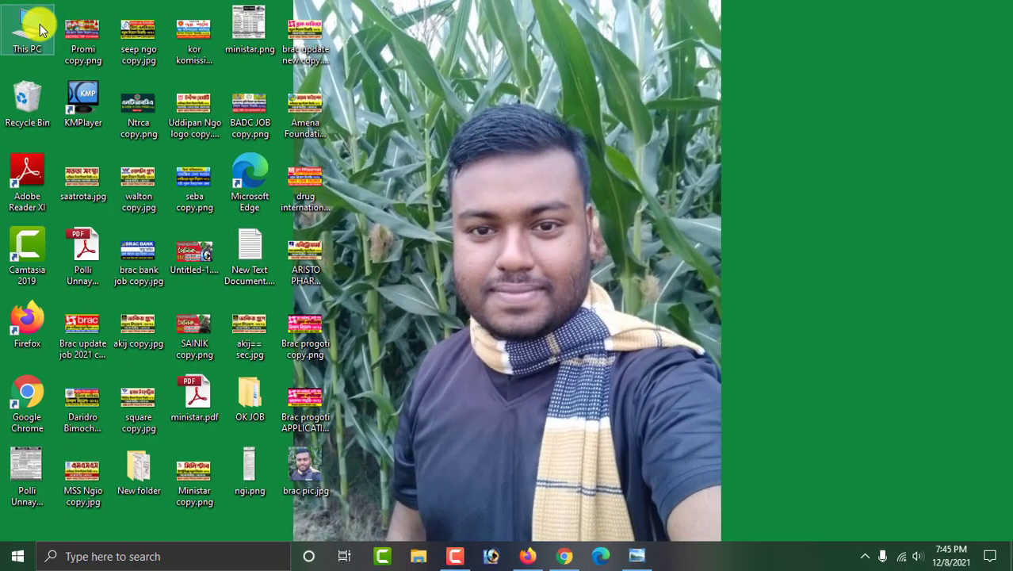
Open the CV PDF from This PC > Downloads and select its Carrier Objectives paragraph.
double_click(36, 24)
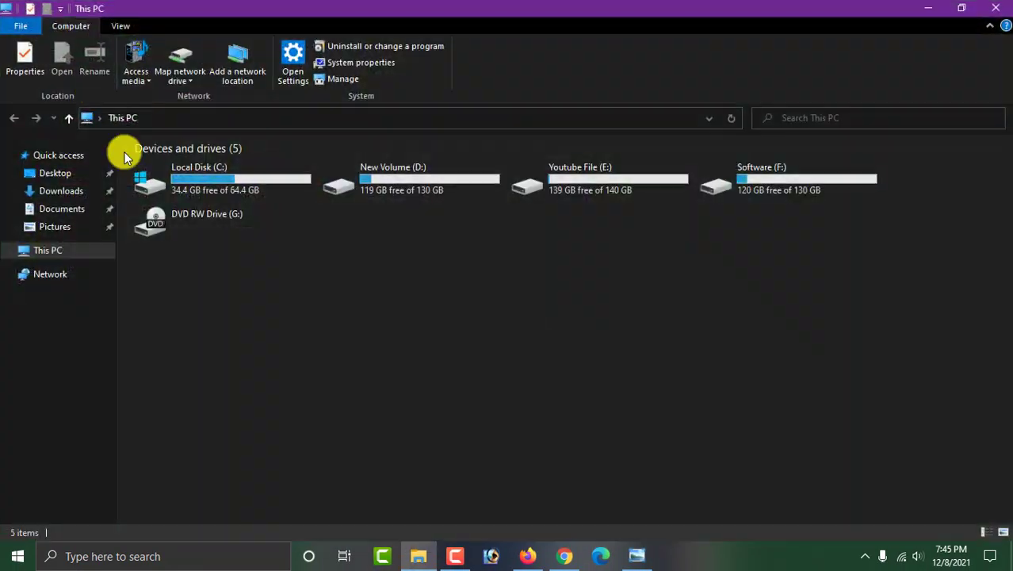
click(78, 192)
click(212, 230)
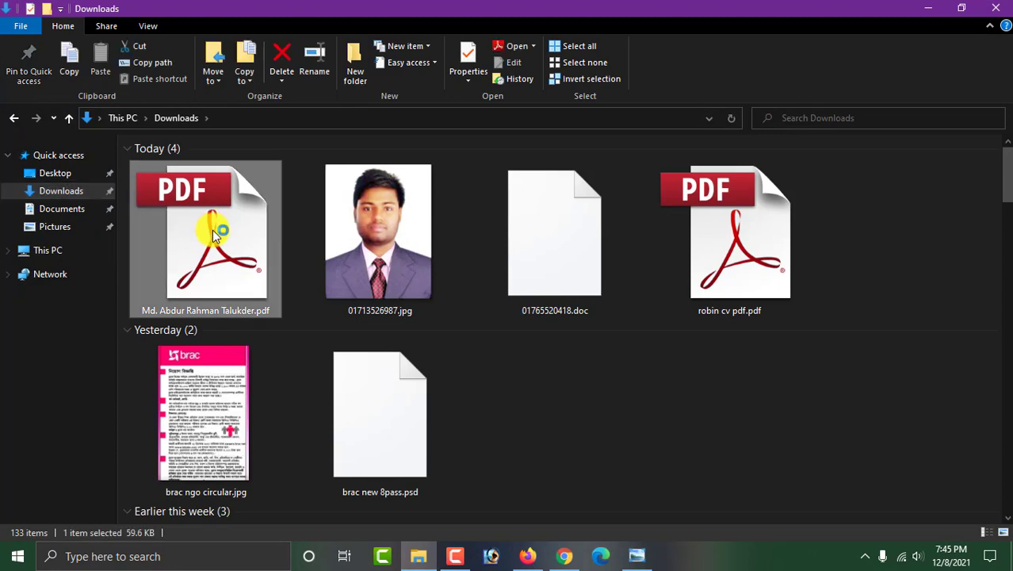
double_click(255, 254)
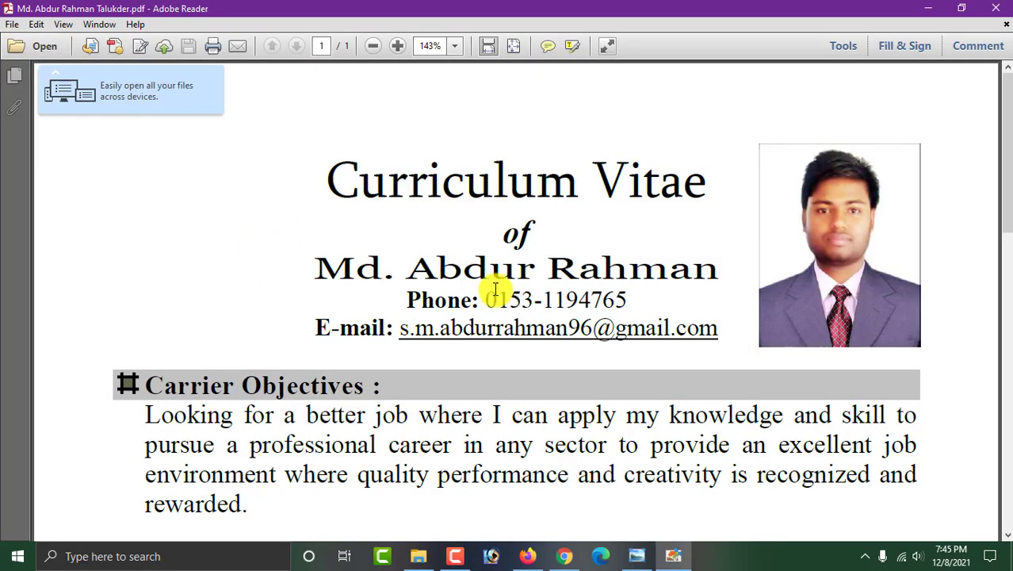
scroll(265, 351, down, 1)
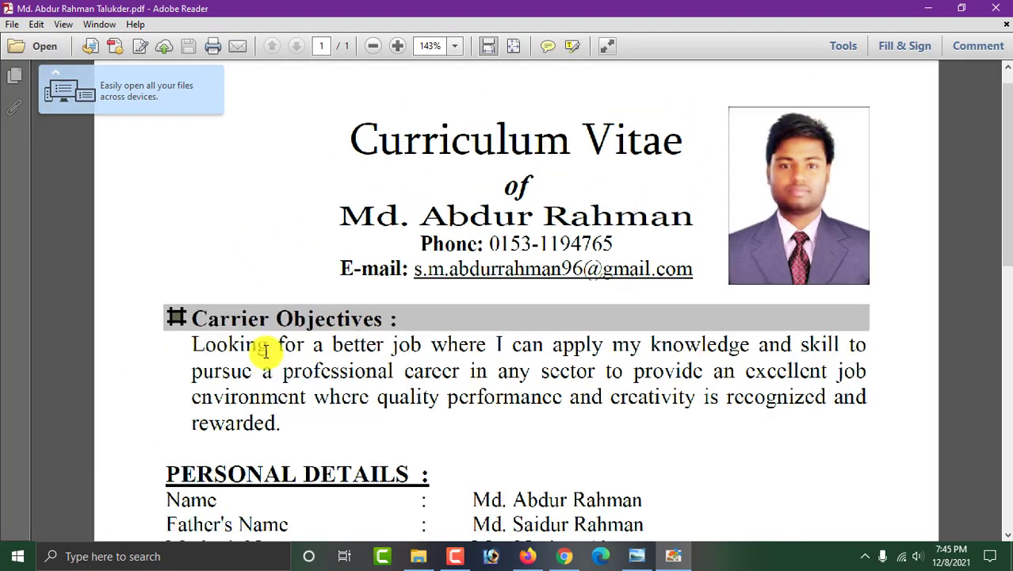
drag(188, 344, 291, 426)
key(ctrl+c)
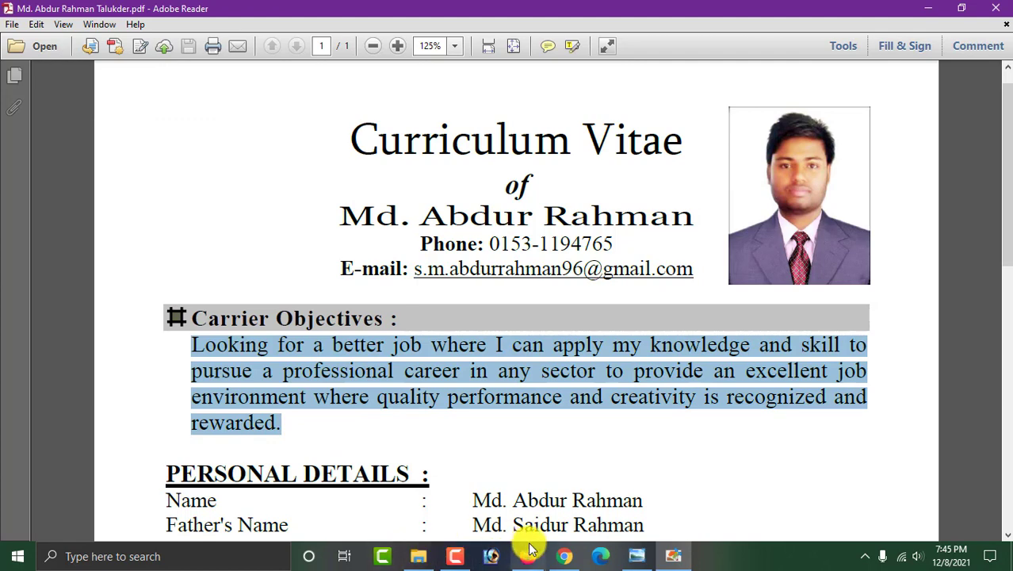
Paste the career objective into the summary and enter the applicant's full name.
click(561, 557)
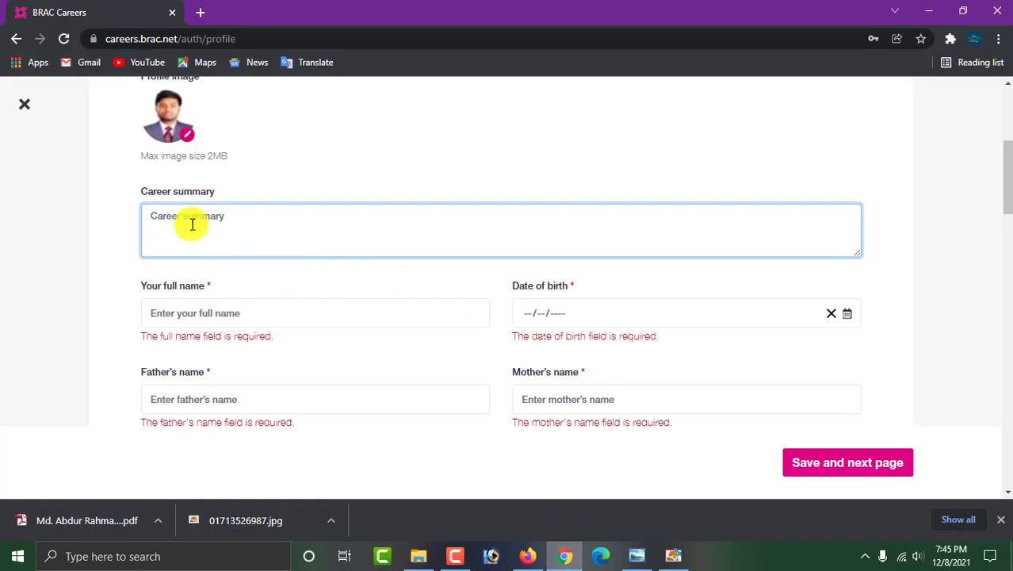
key(ctrl+v)
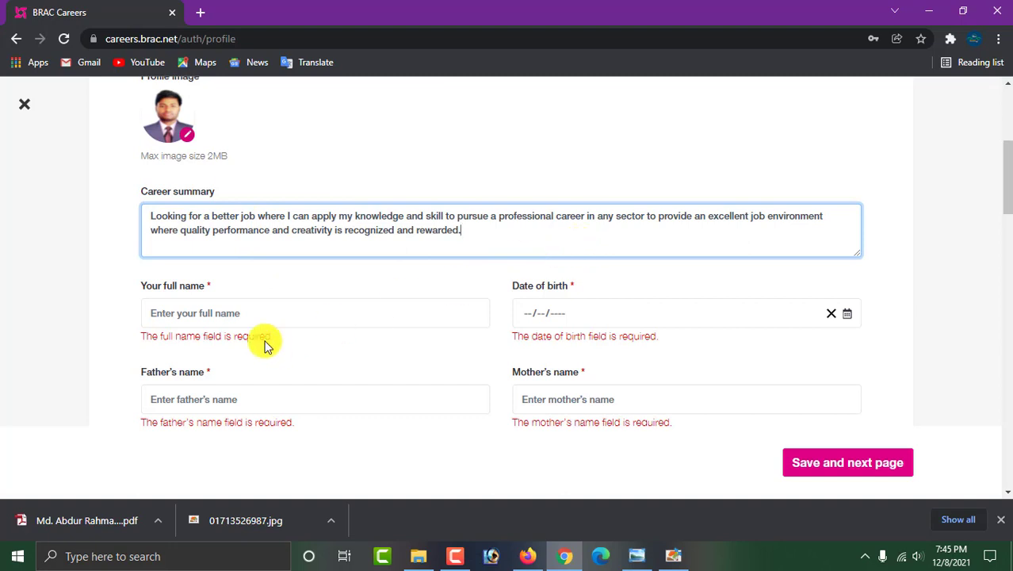
click(203, 311)
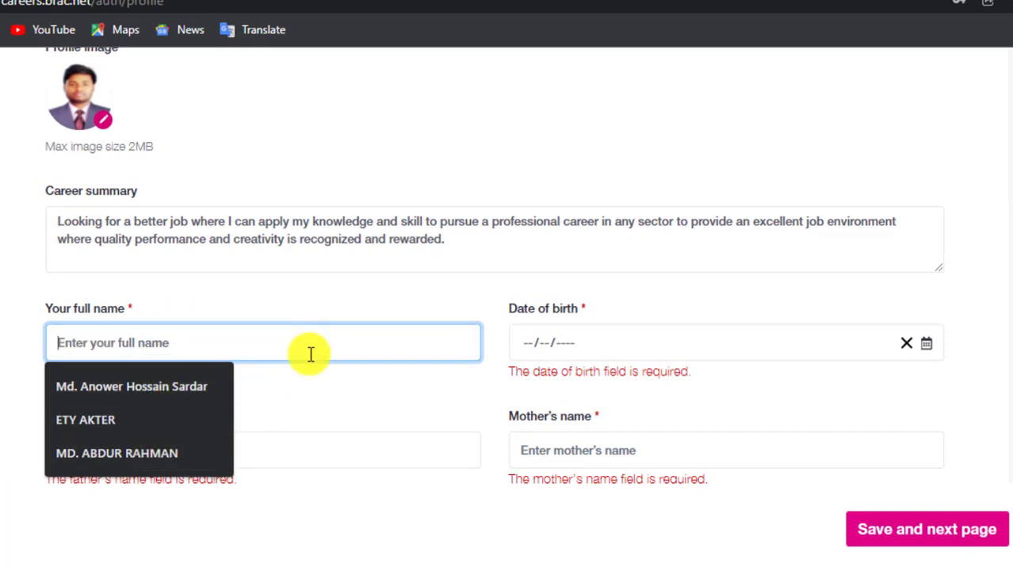
text(m)
key(BackSpace)
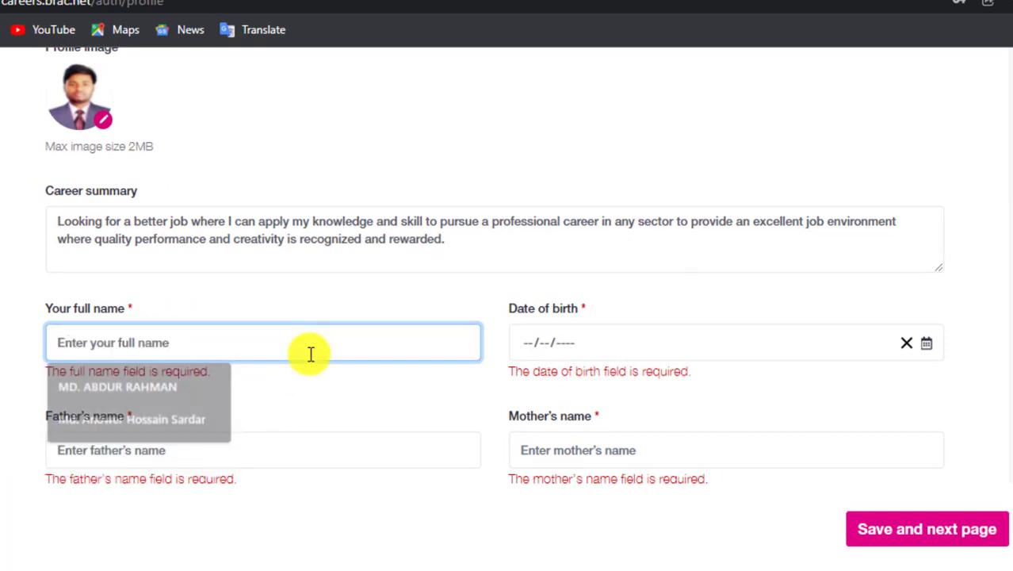
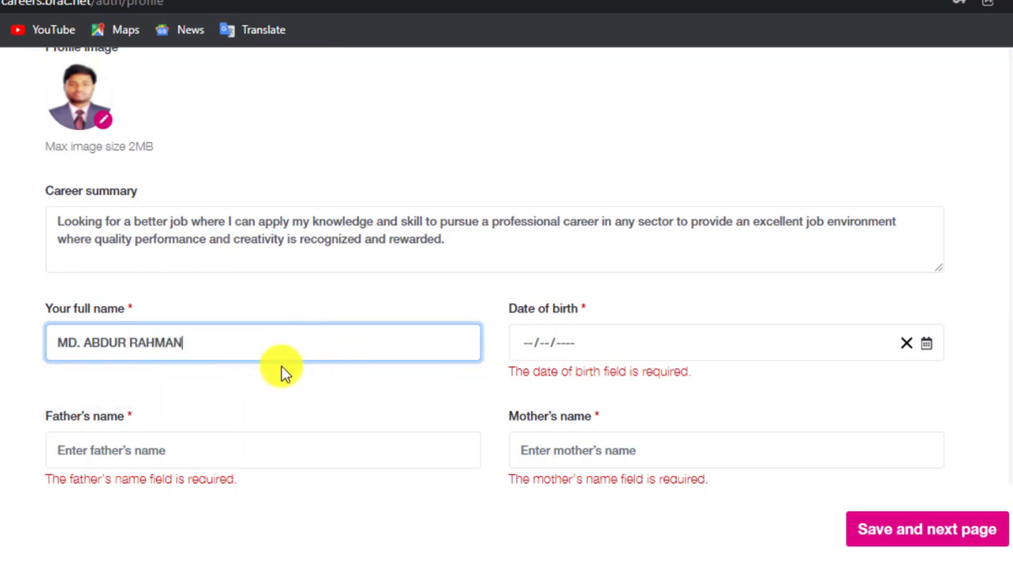
click(551, 364)
click(527, 346)
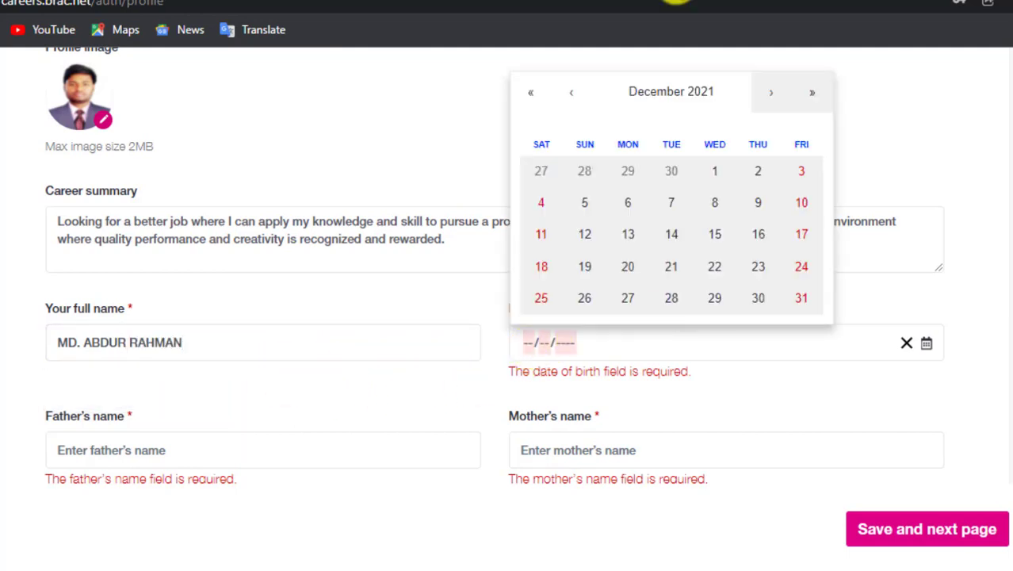
click(651, 100)
scroll(634, 139, up, 1)
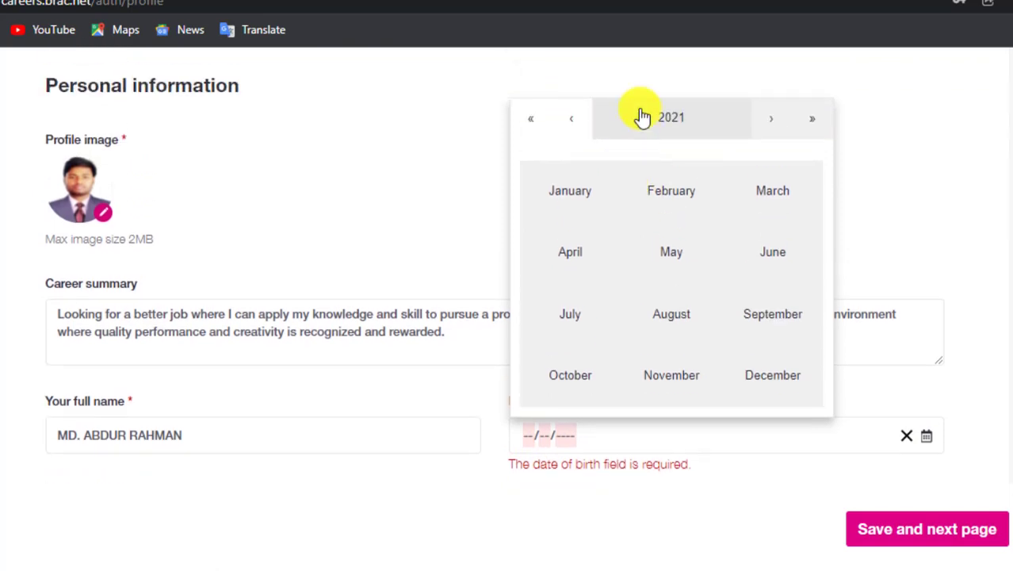
click(642, 117)
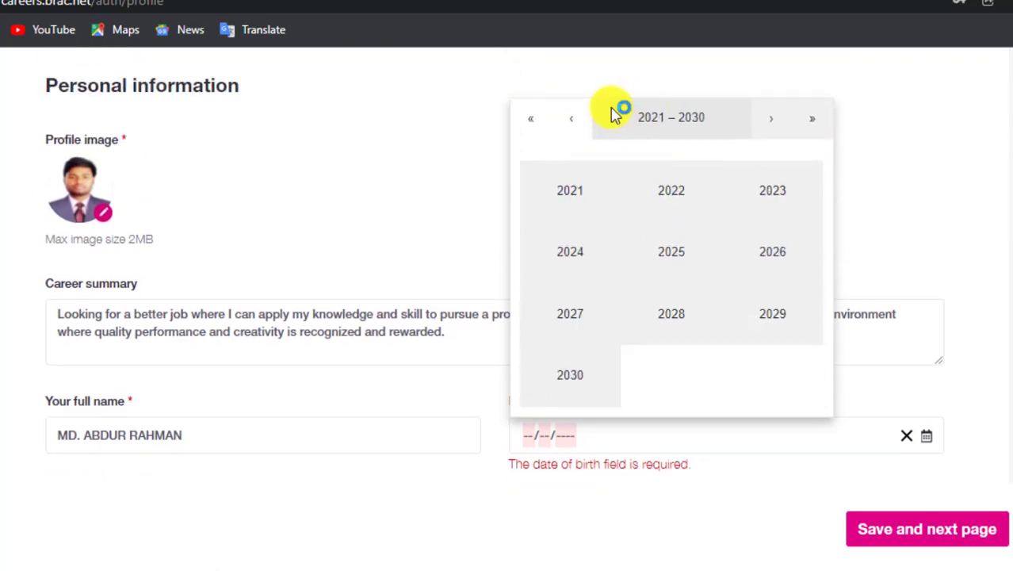
click(612, 116)
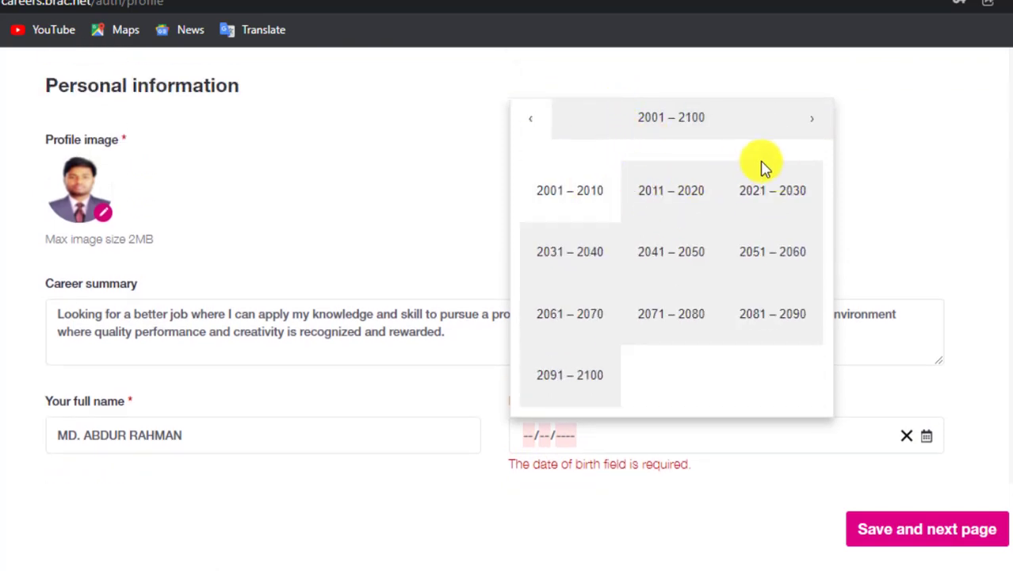
click(536, 122)
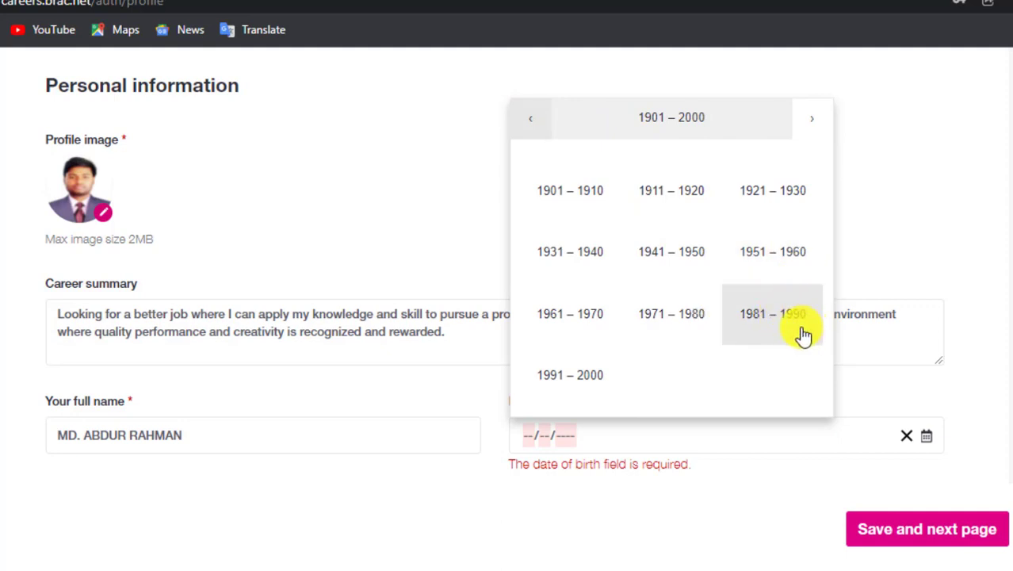
click(593, 374)
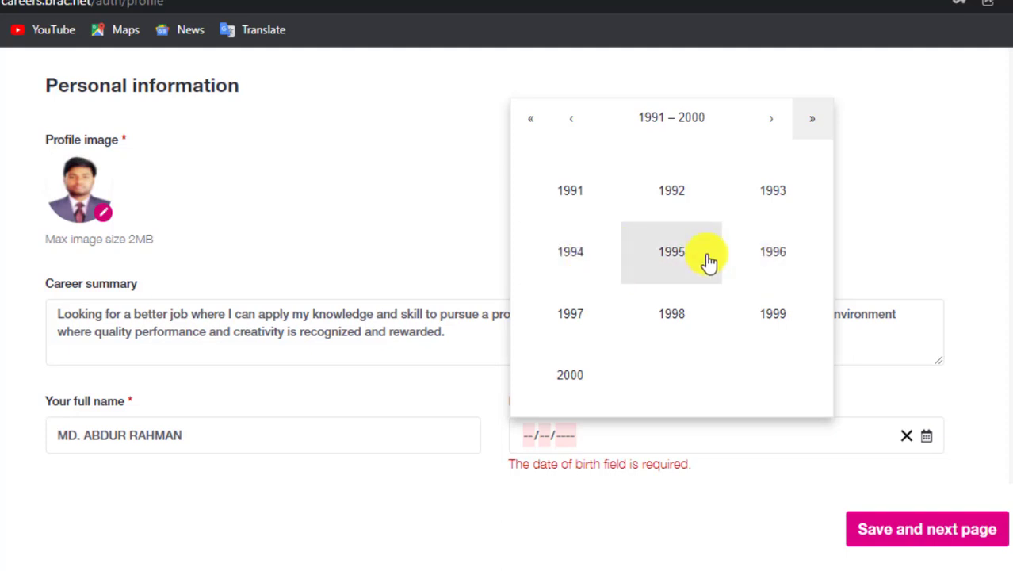
click(673, 194)
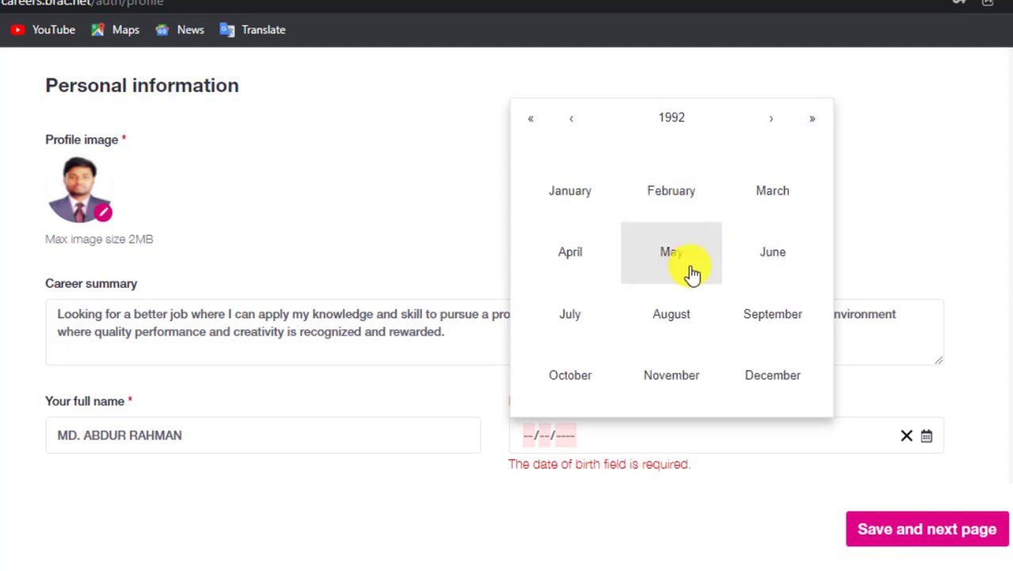
click(594, 378)
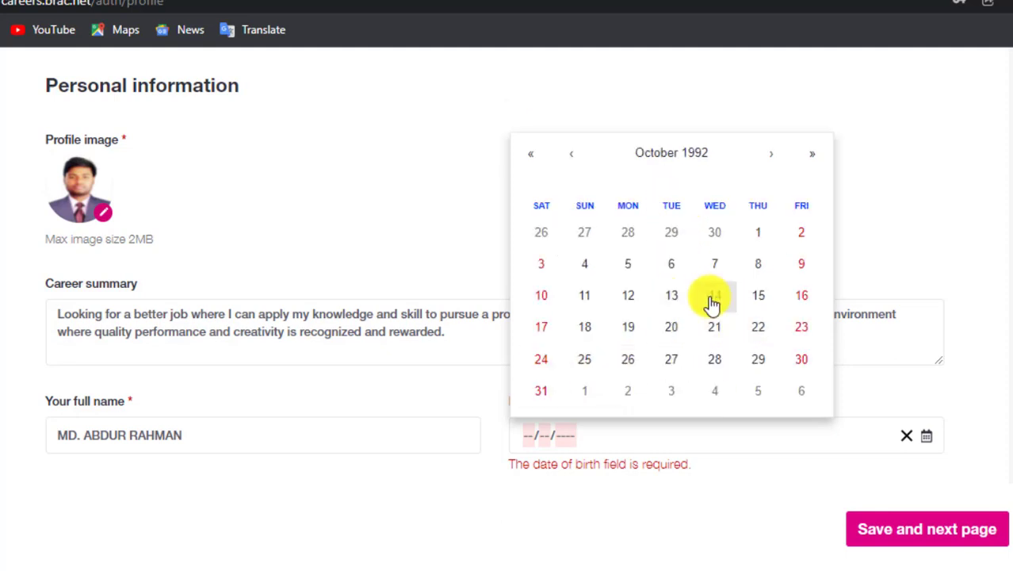
scroll(484, 473, down, 2)
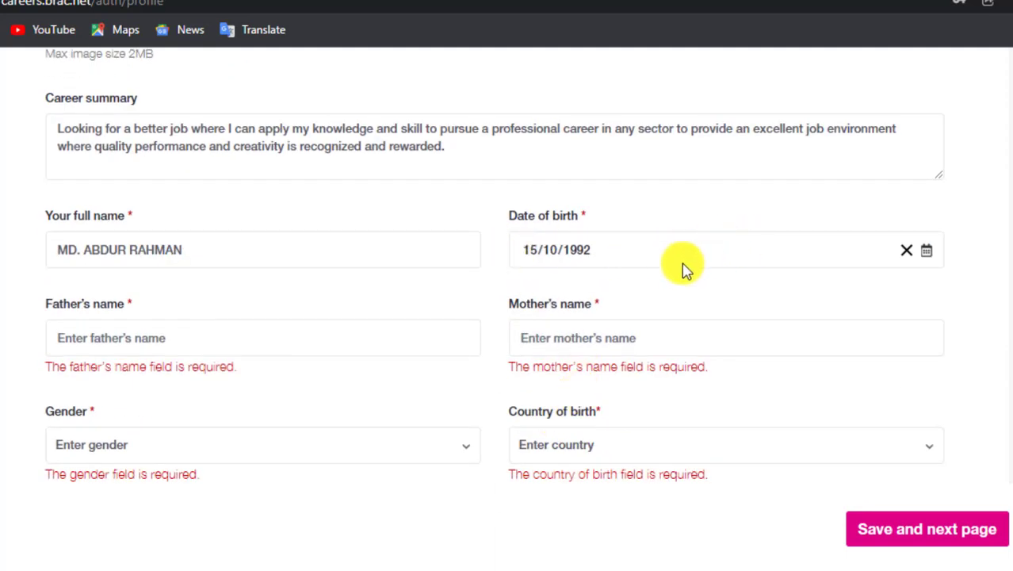
Enter the father's and mother's names.
click(190, 337)
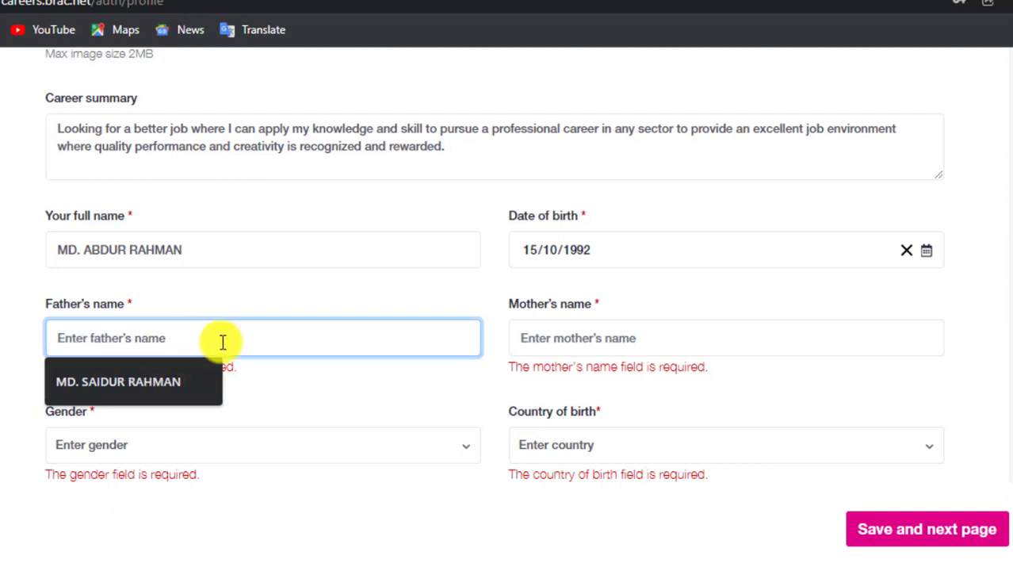
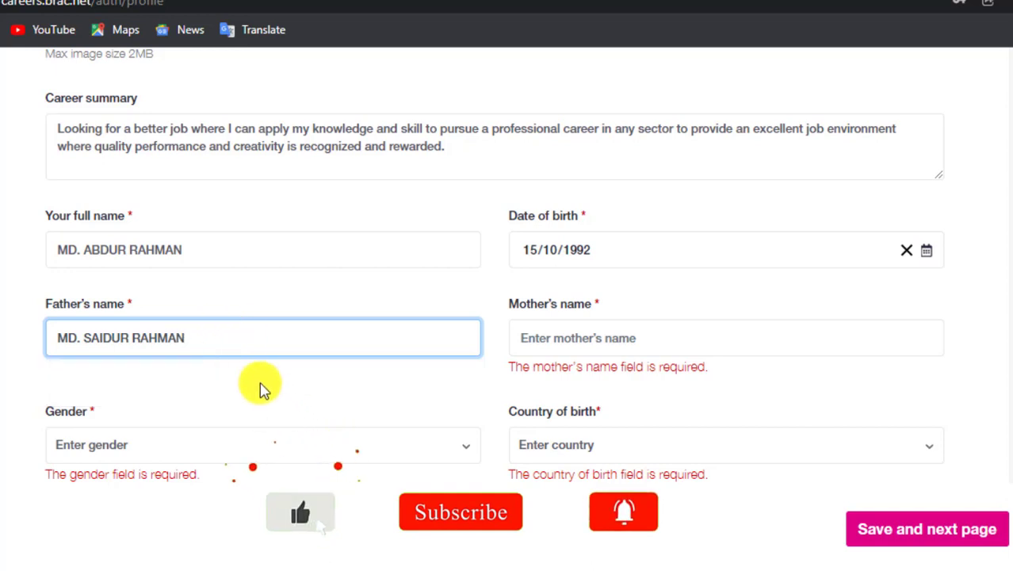
click(563, 322)
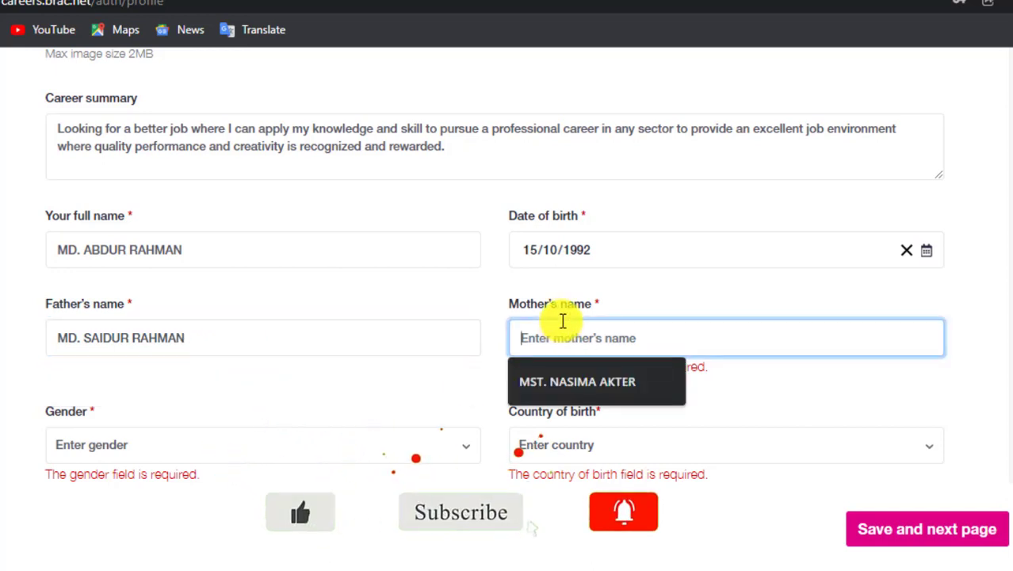
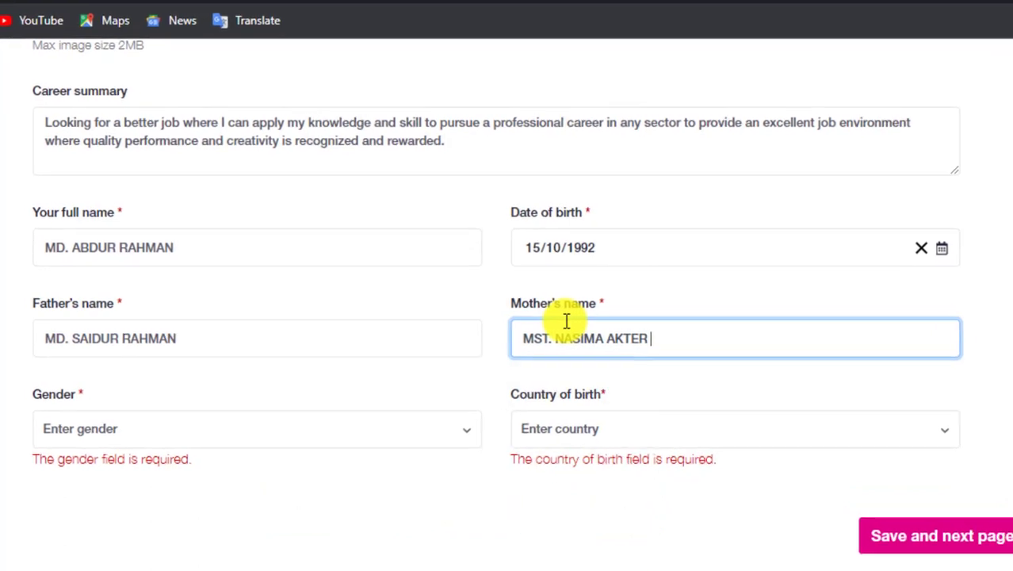
click(339, 366)
Set the gender to Male.
scroll(317, 364, down, 1)
click(114, 328)
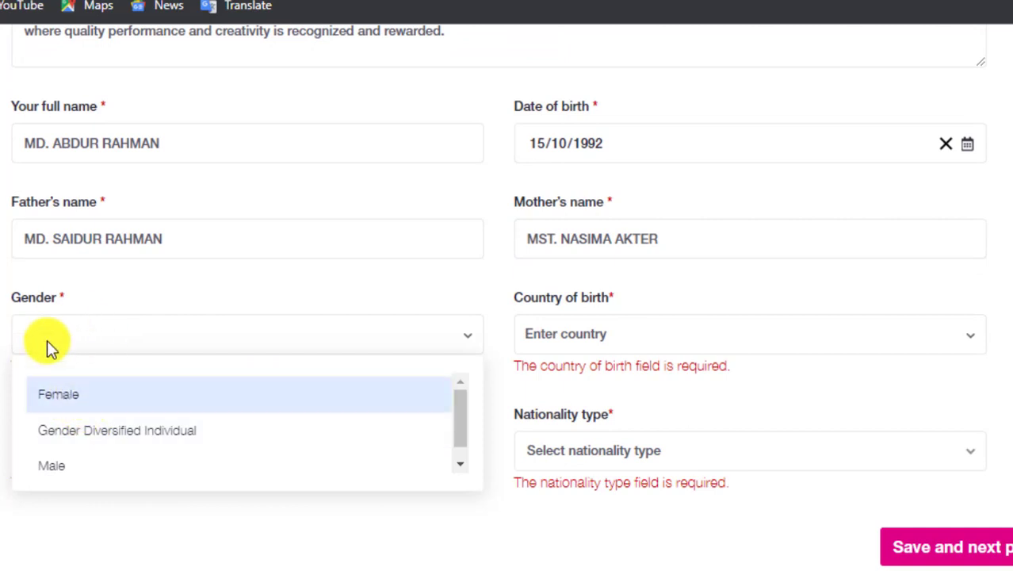
click(54, 467)
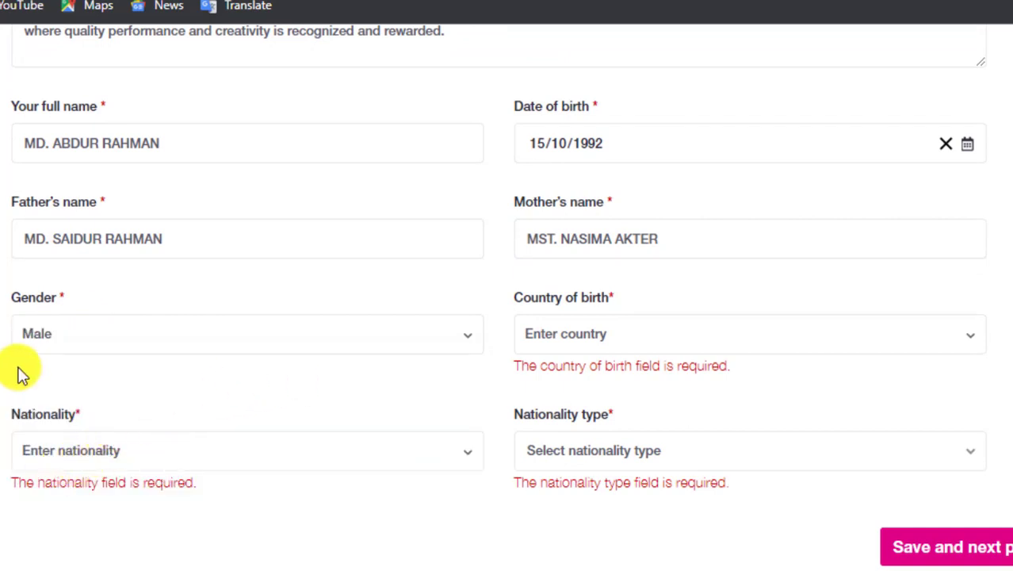
click(624, 331)
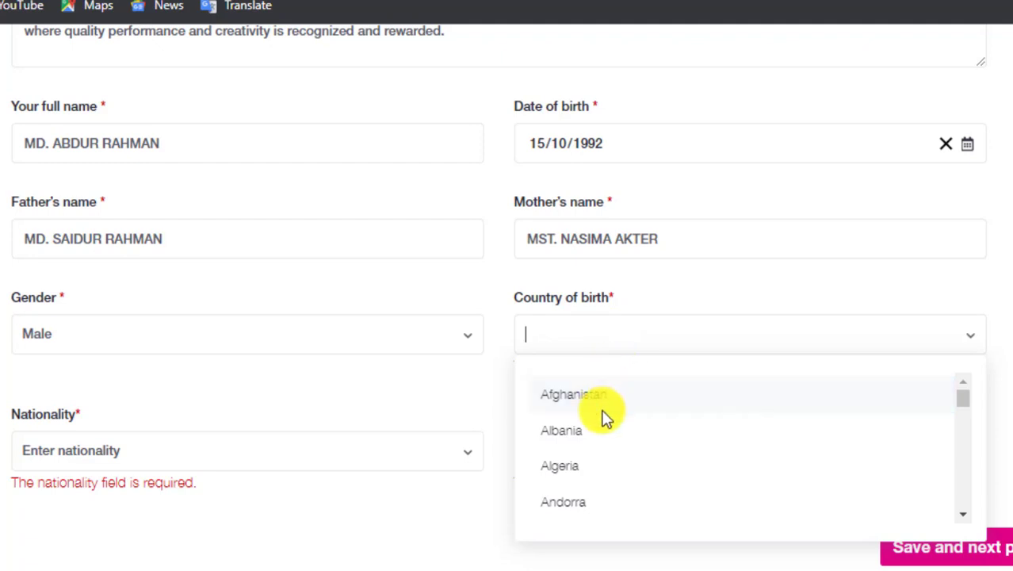
Choose Bangladesh as country of birth and Bangladeshi as nationality, searching 'BANG'.
scroll(600, 417, down, 6)
scroll(604, 431, down, 3)
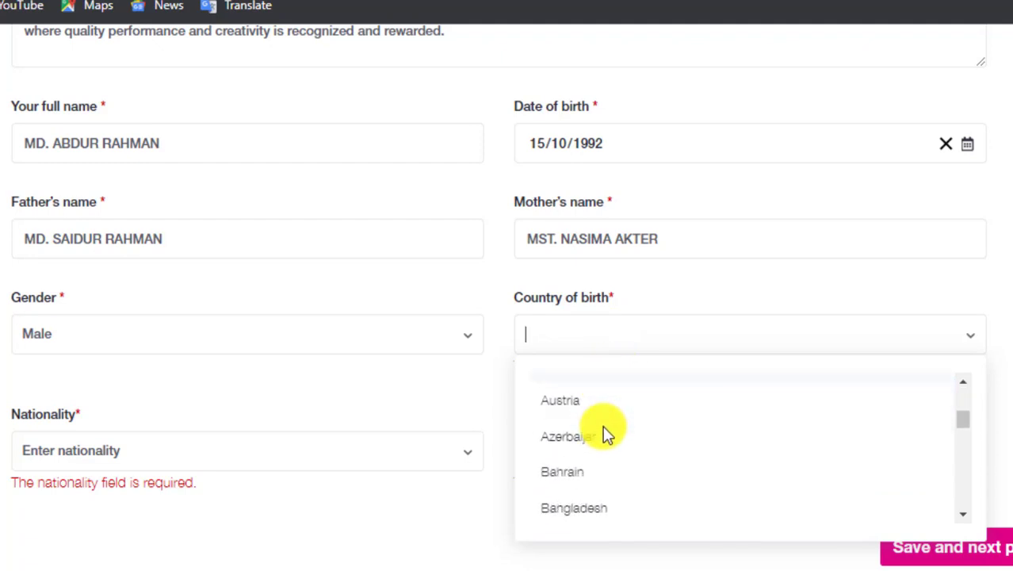
click(594, 458)
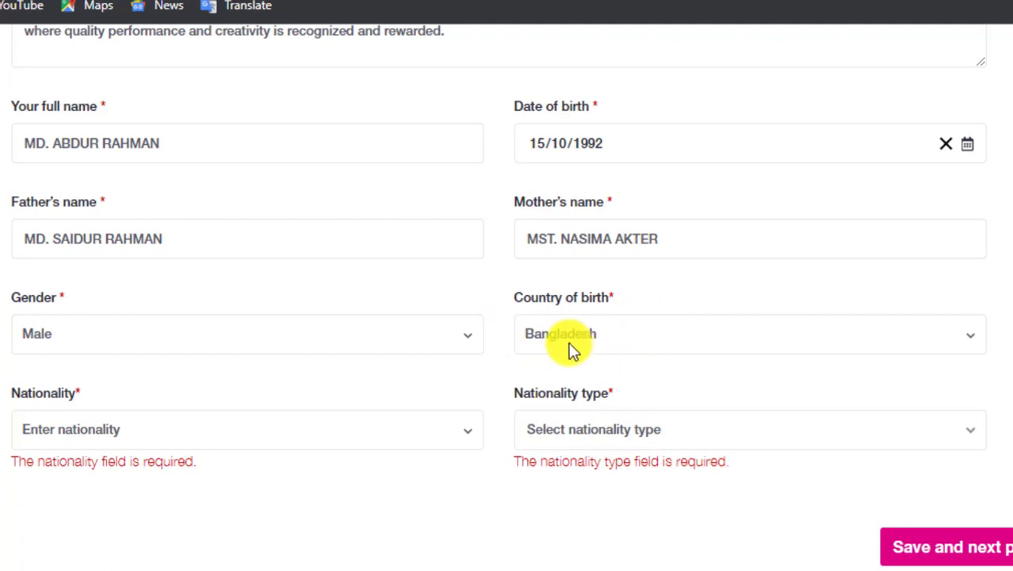
scroll(66, 442, down, 1)
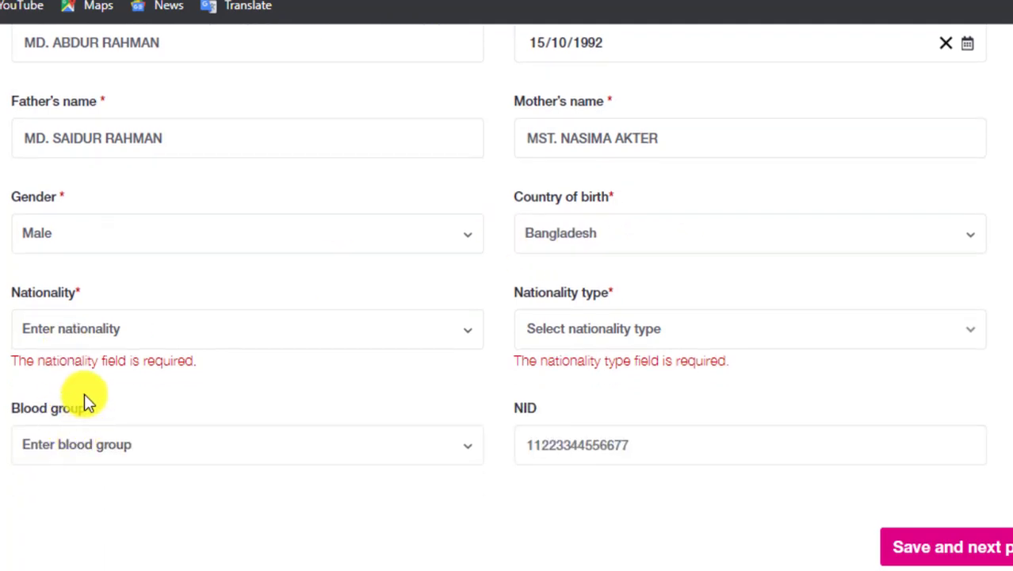
click(79, 330)
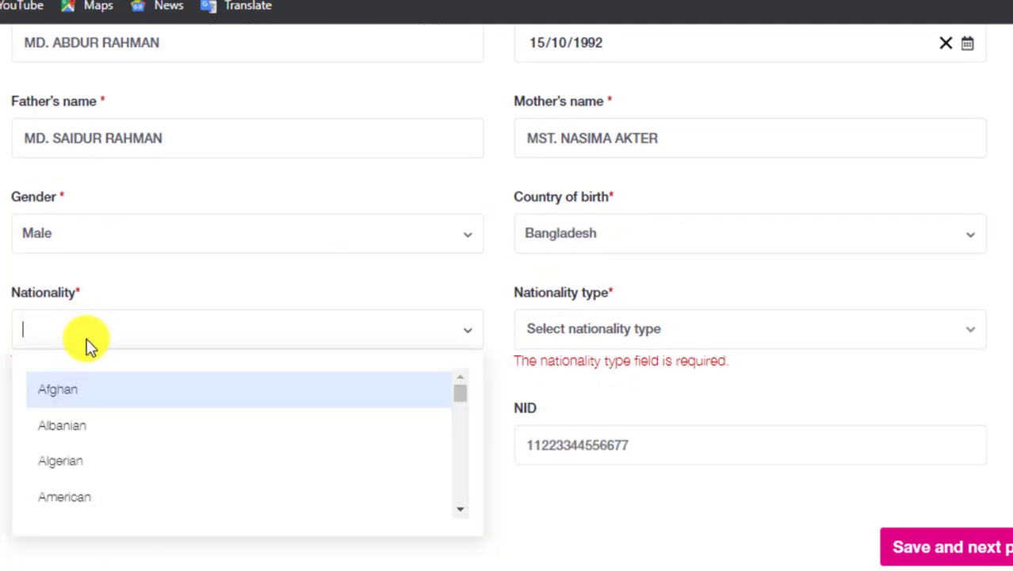
text(BAN)
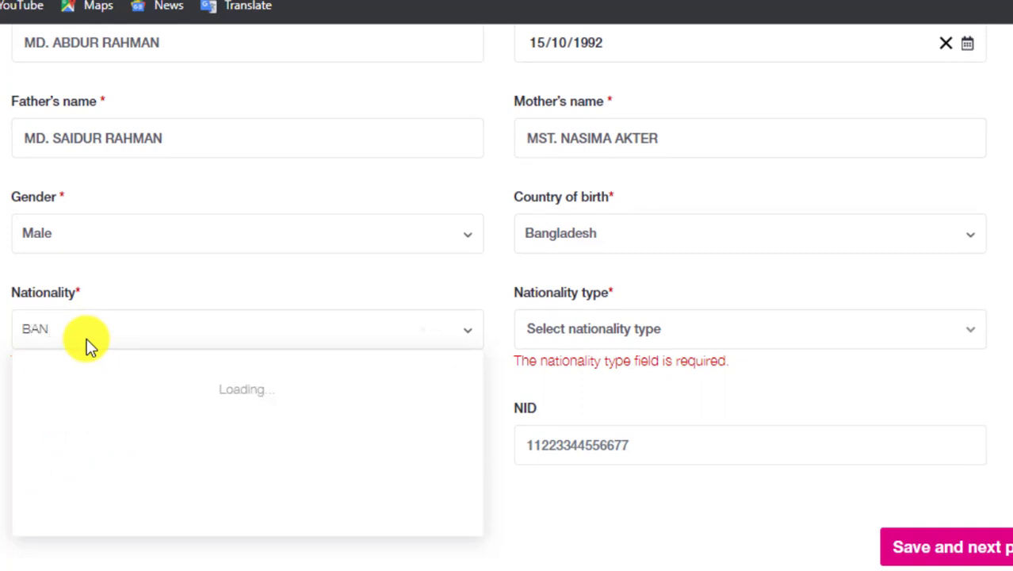
text(GLADESHI)
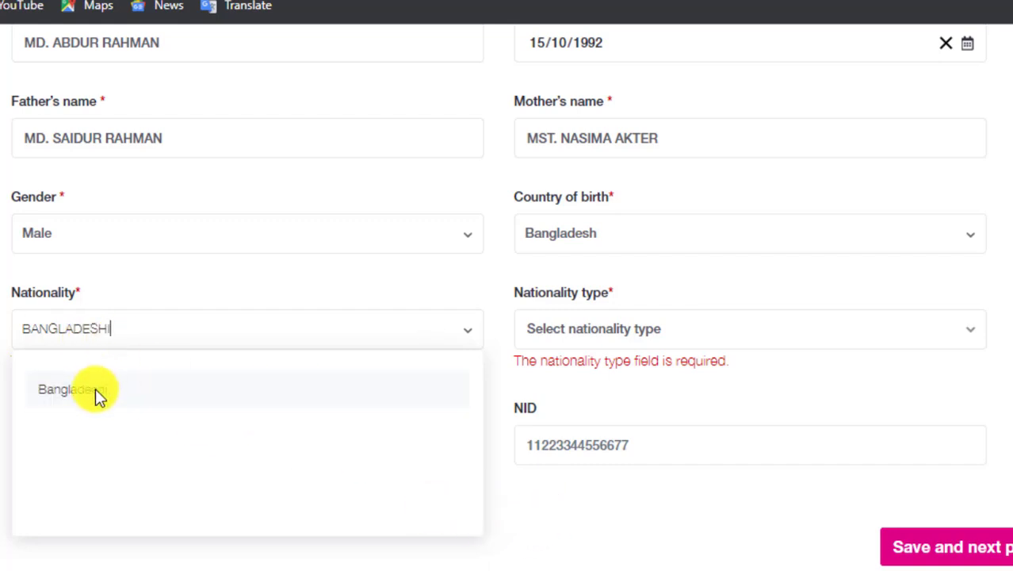
click(97, 388)
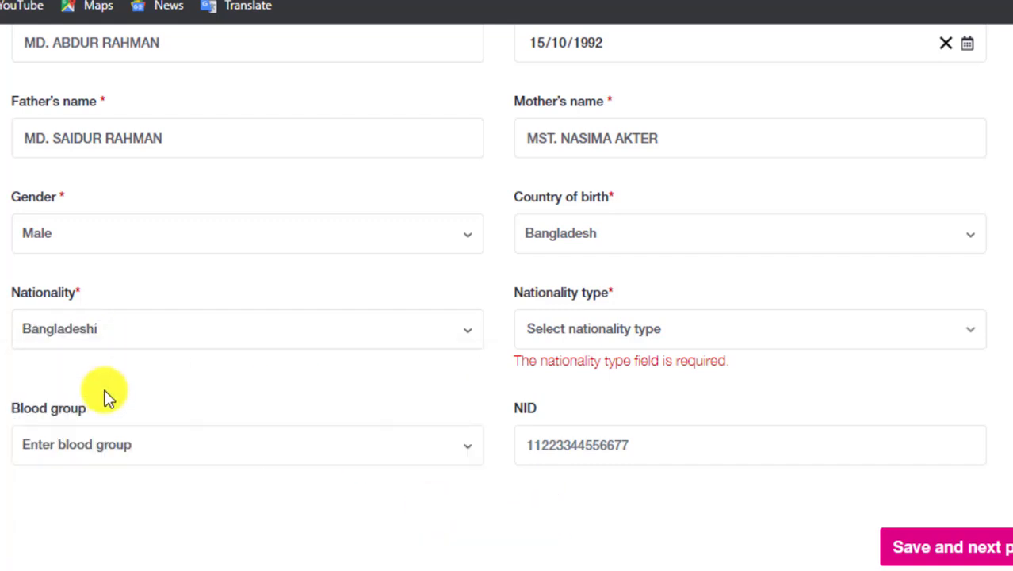
click(617, 335)
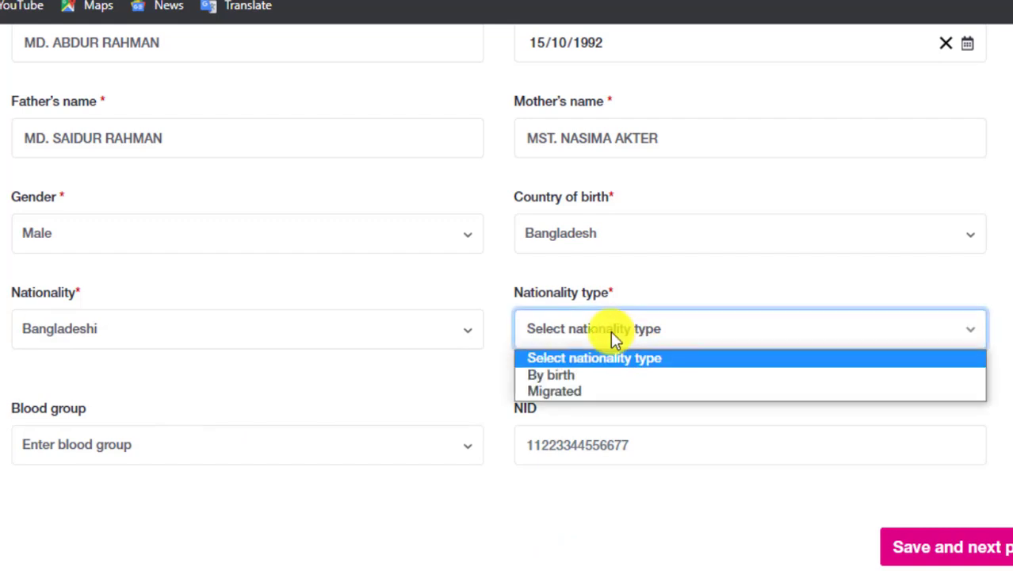
Set the nationality type to By birth and the blood group to A+.
click(555, 375)
scroll(678, 373, down, 1)
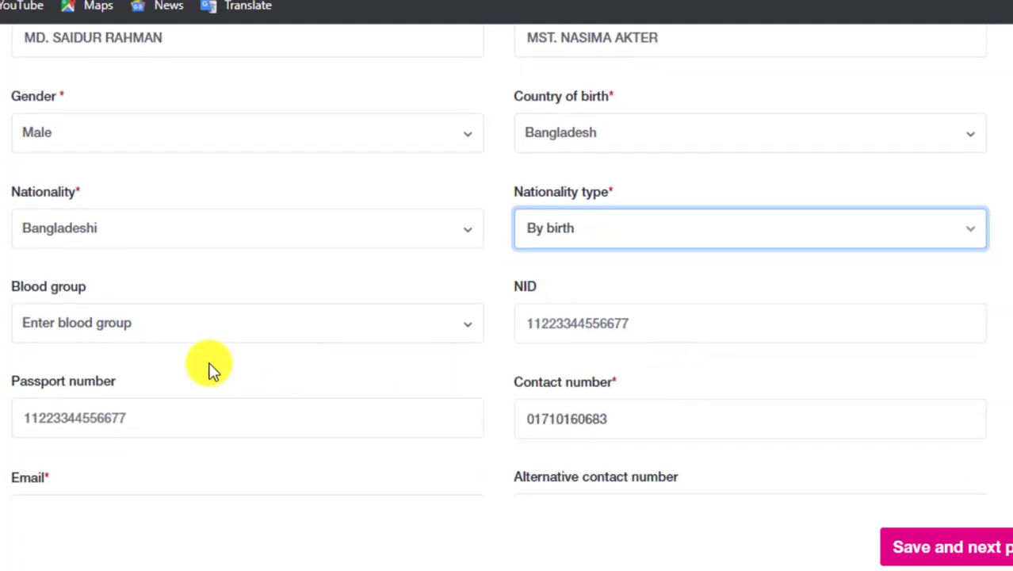
click(151, 333)
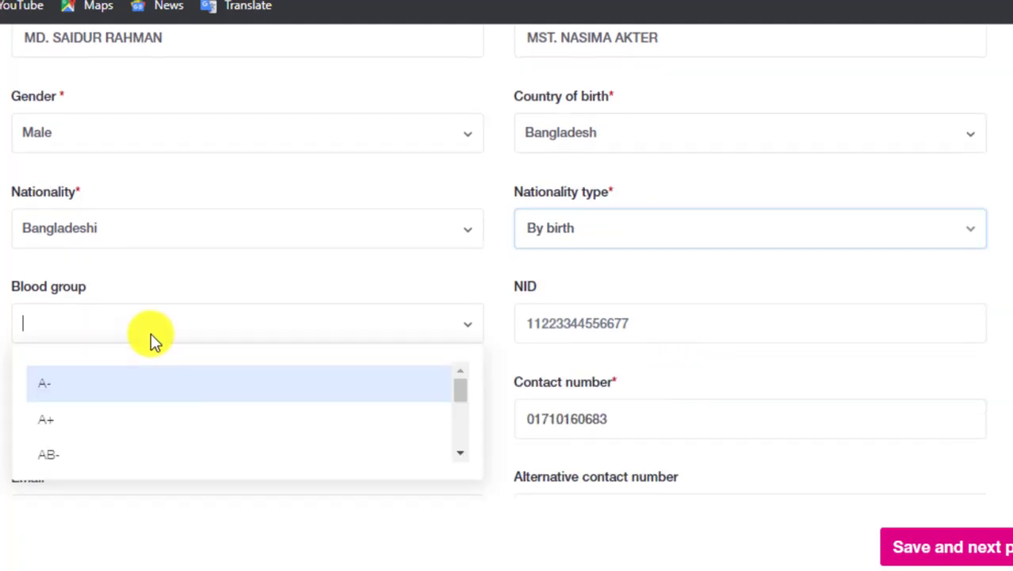
click(51, 420)
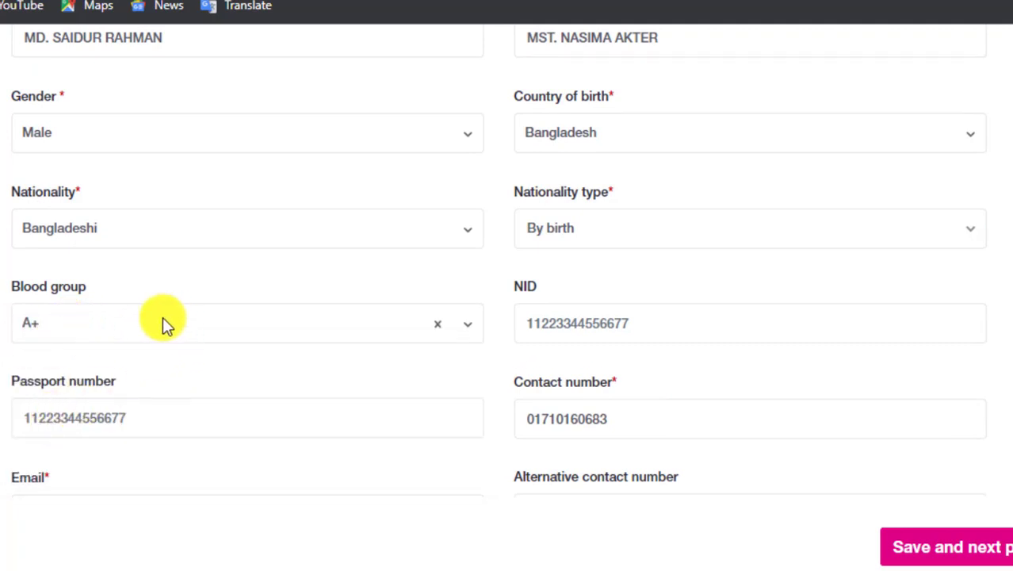
Update the NID number and check the passport and contact number entries.
click(587, 319)
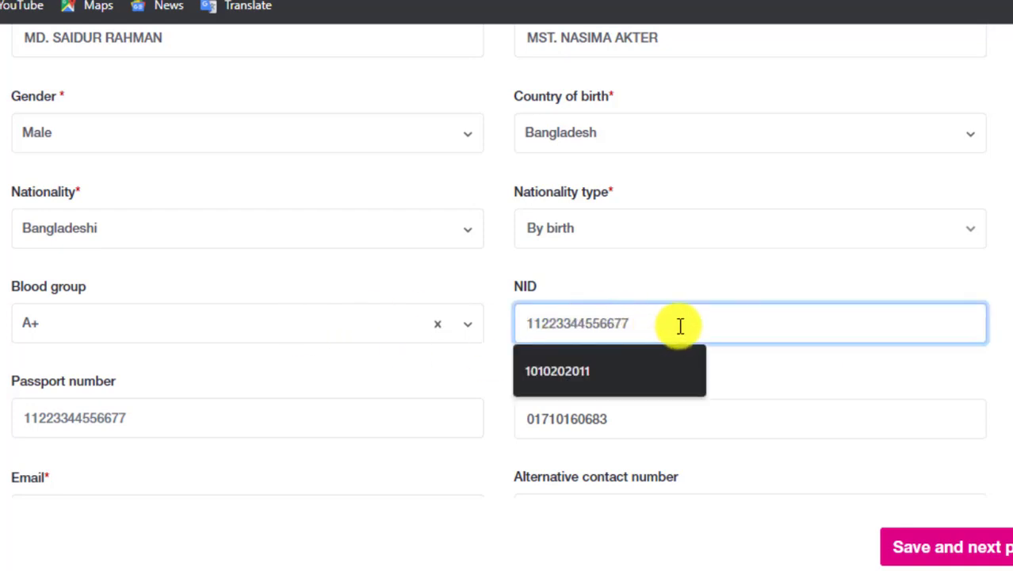
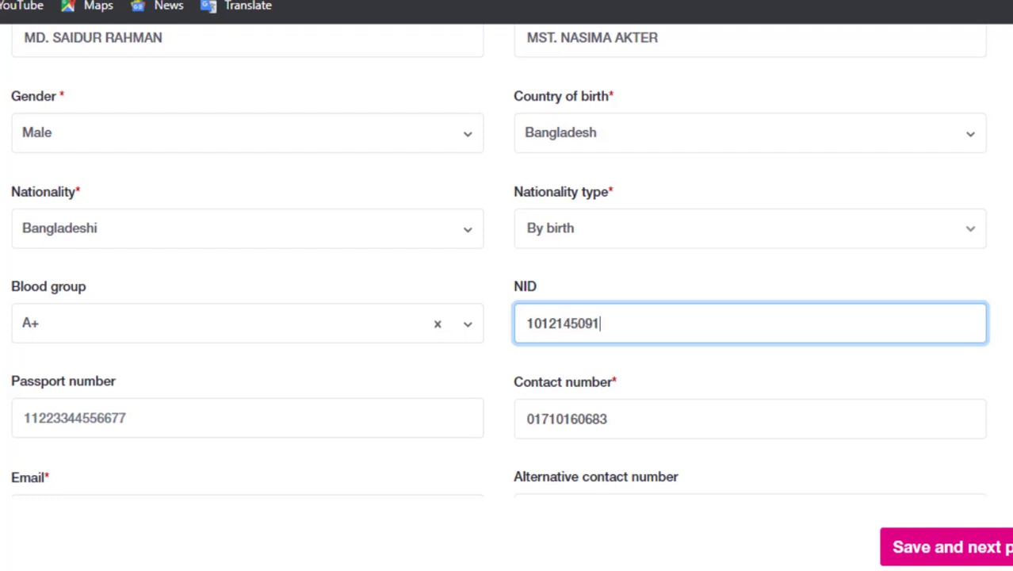
click(638, 292)
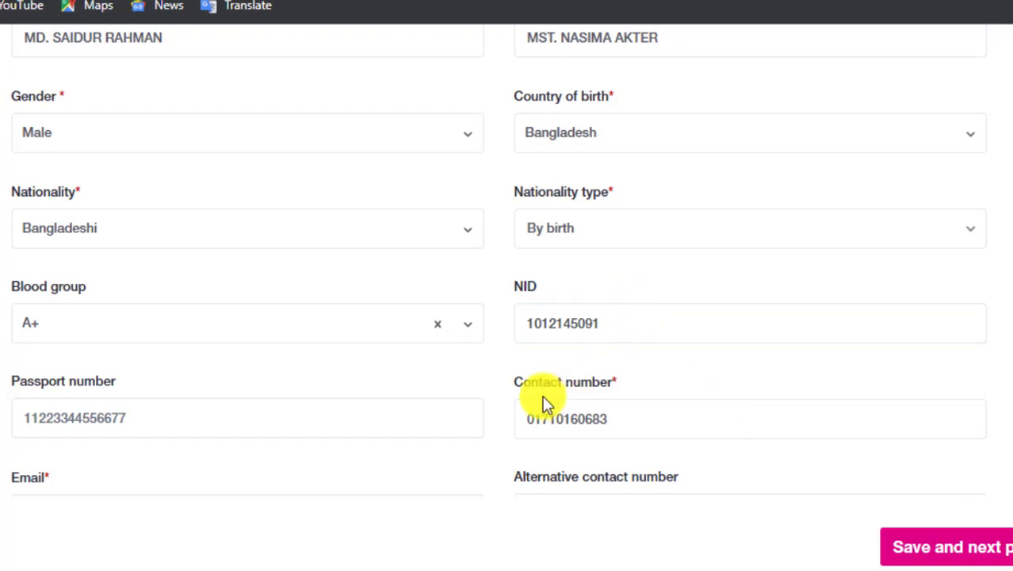
click(581, 413)
click(181, 408)
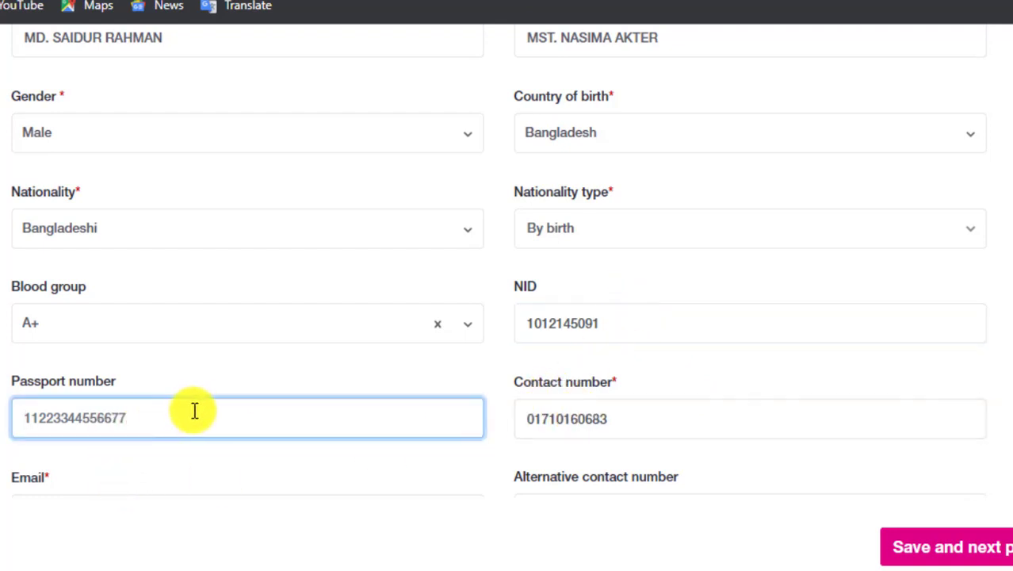
scroll(65, 393, down, 2)
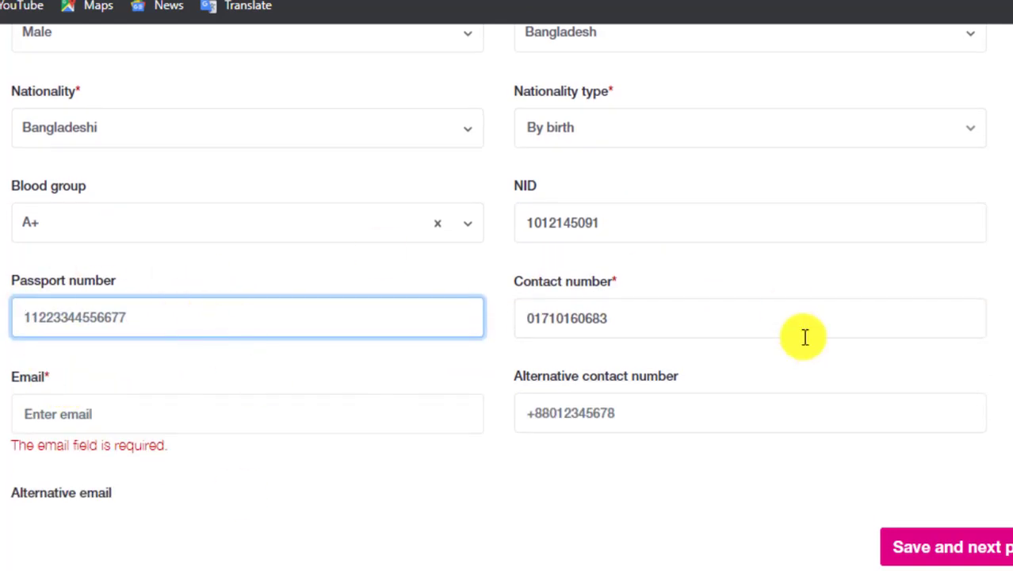
scroll(727, 397, down, 2)
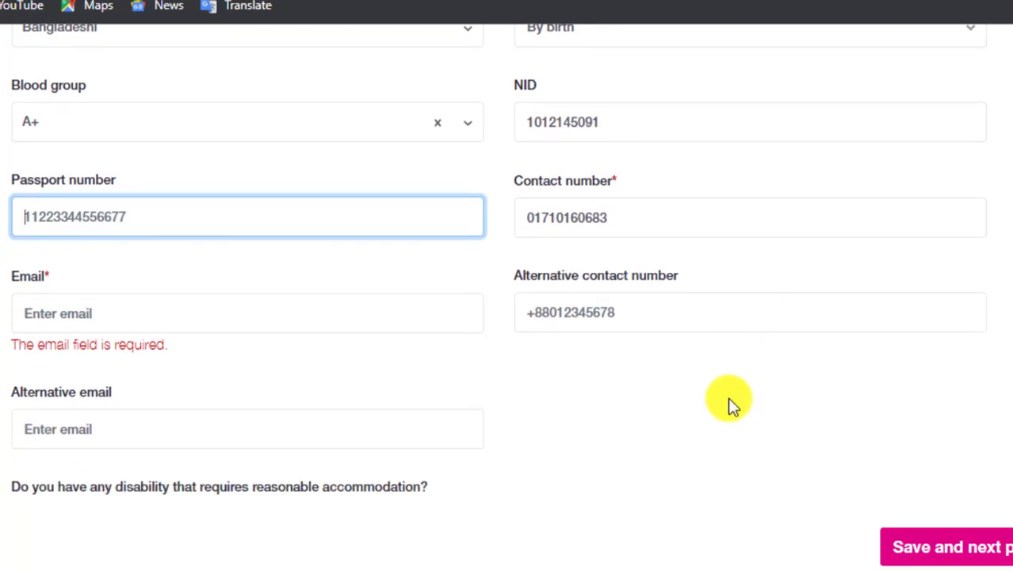
click(626, 311)
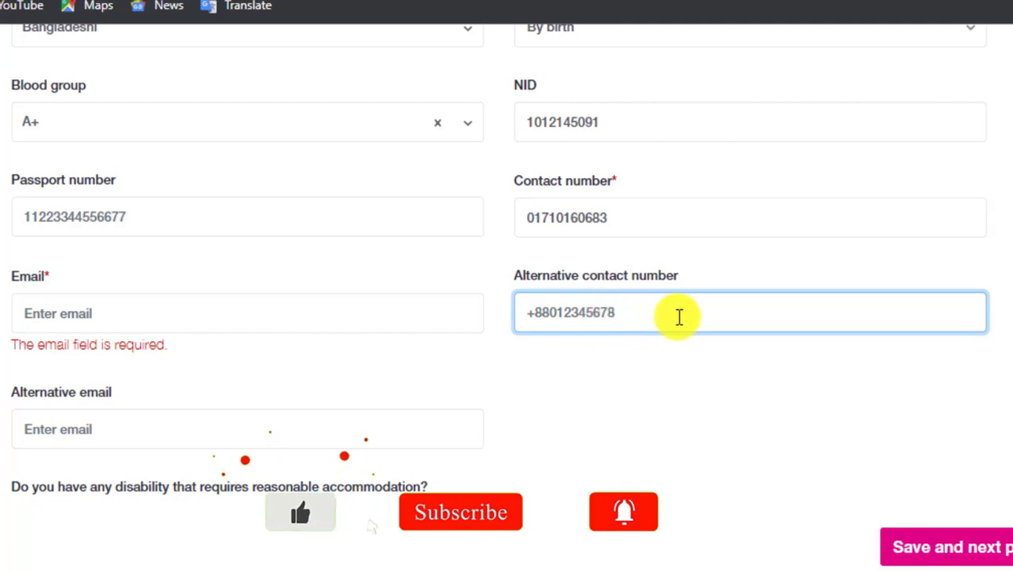
Fill the Email field from the saved suggestion and correct its digits.
click(127, 311)
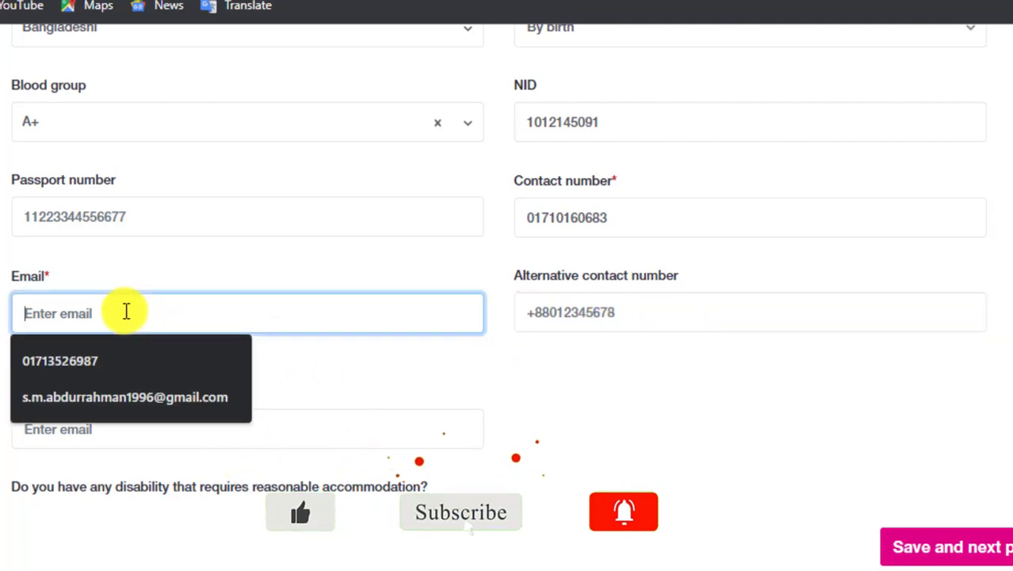
click(145, 397)
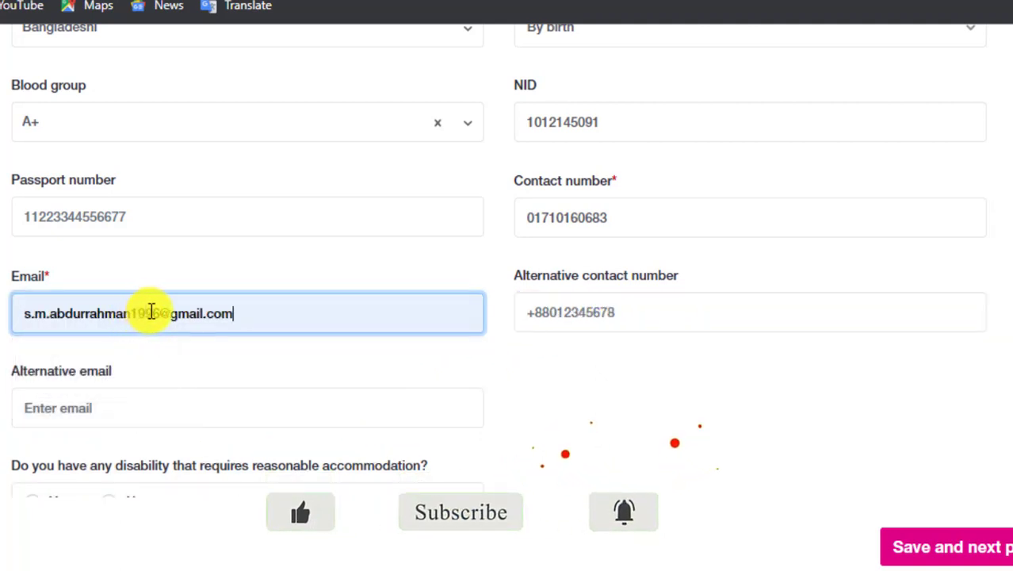
click(150, 312)
key(BackSpace)
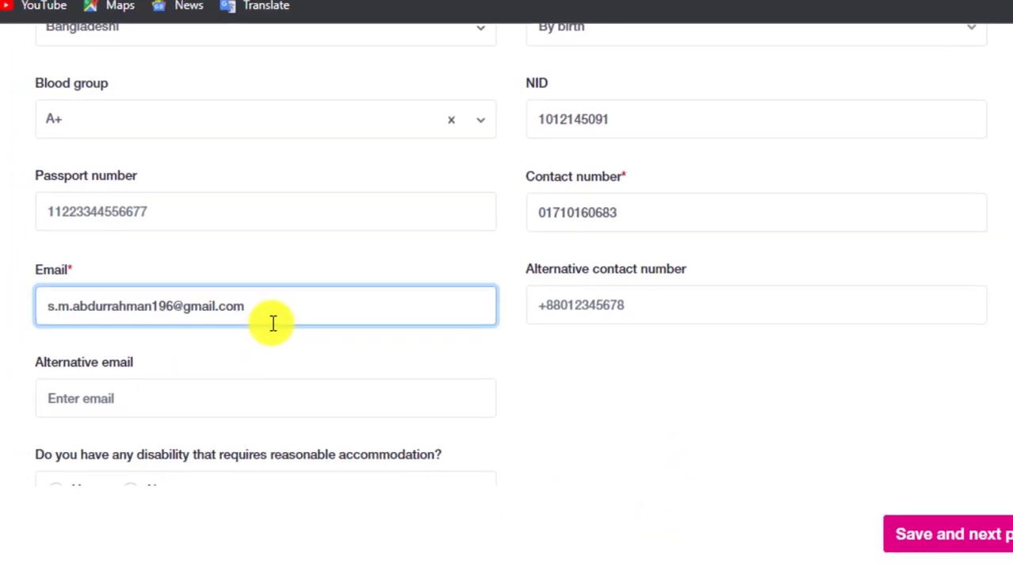
key(BackSpace)
key(BackSpace)
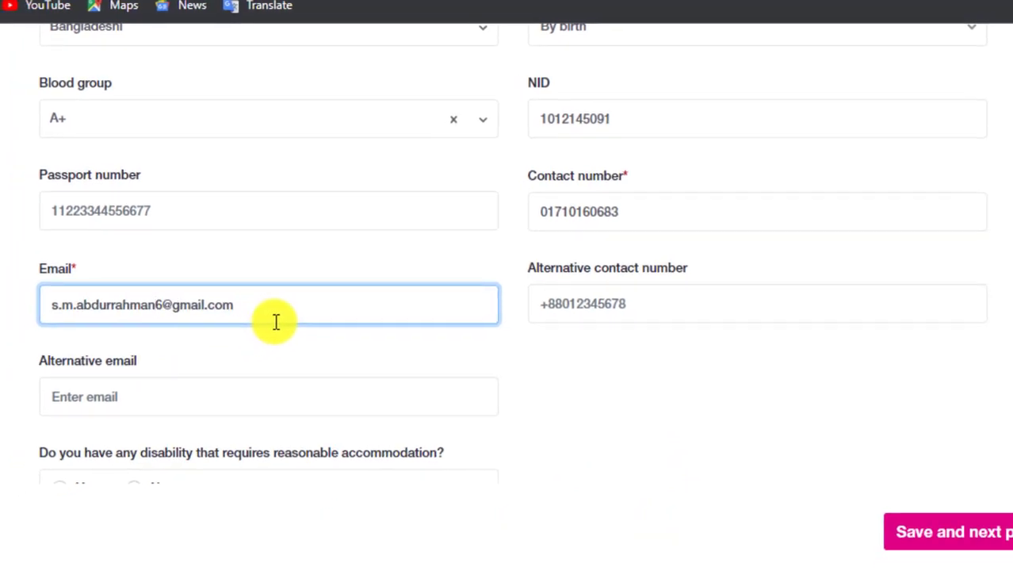
text(96)
key(BackSpace)
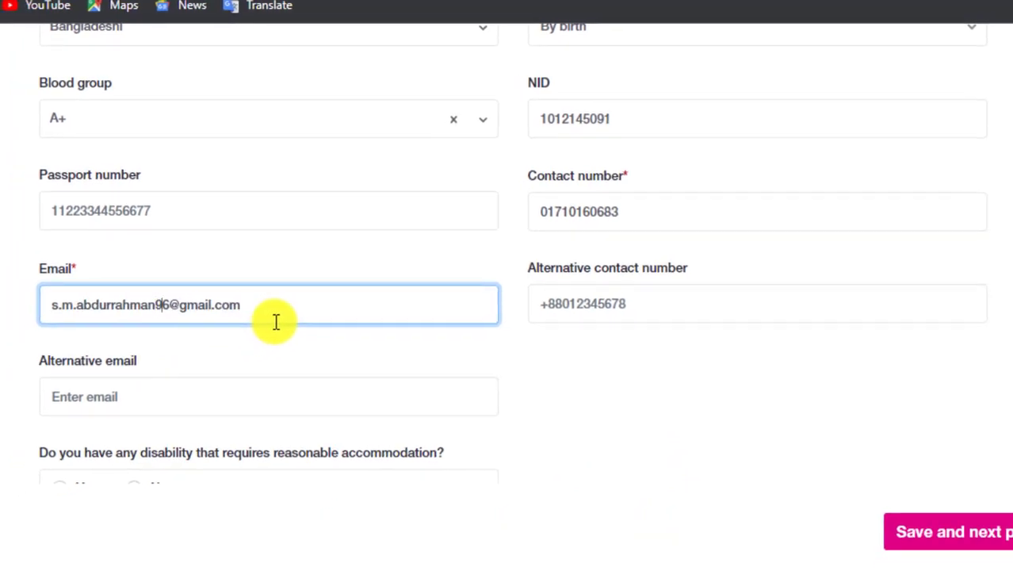
click(273, 349)
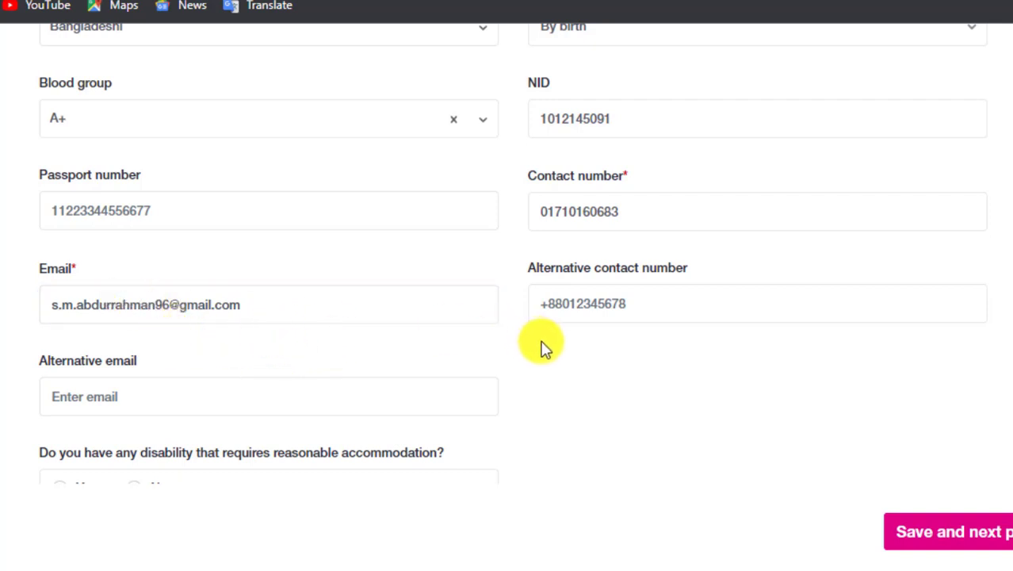
Enter the applicant's village, post office, thana and district in Address line 1.
scroll(543, 349, down, 2)
scroll(507, 345, down, 2)
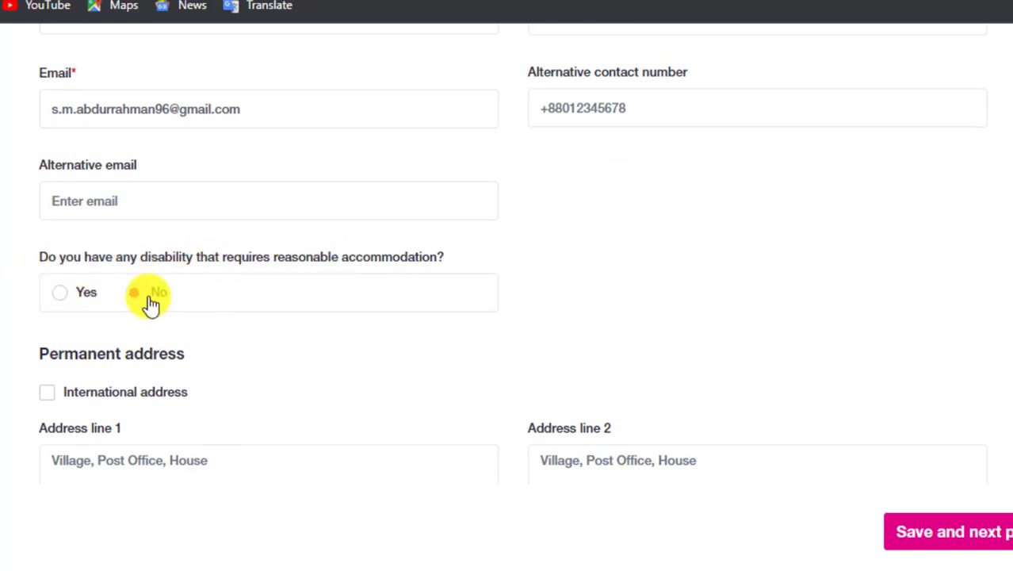
scroll(265, 307, down, 1)
scroll(268, 309, down, 3)
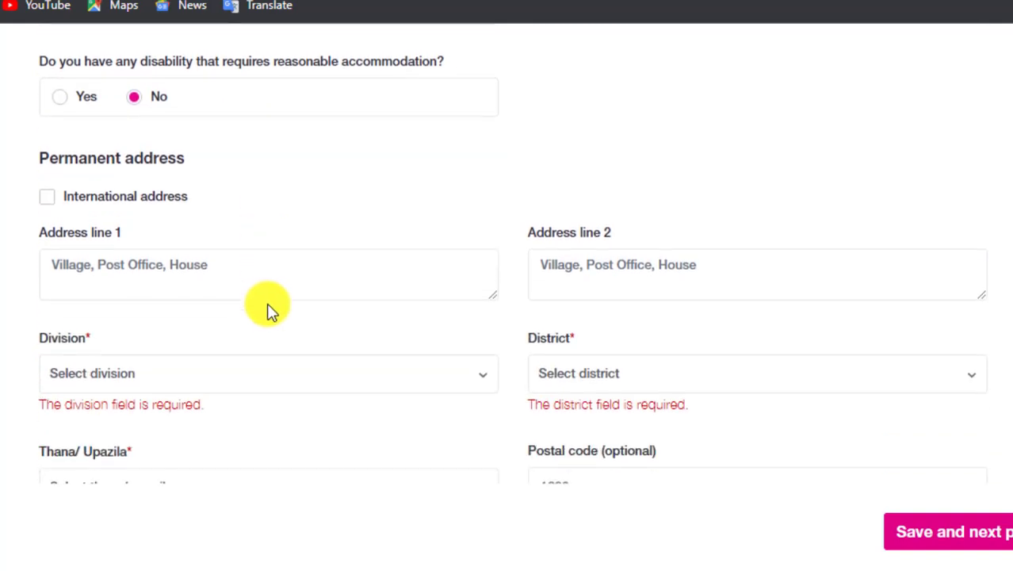
click(139, 264)
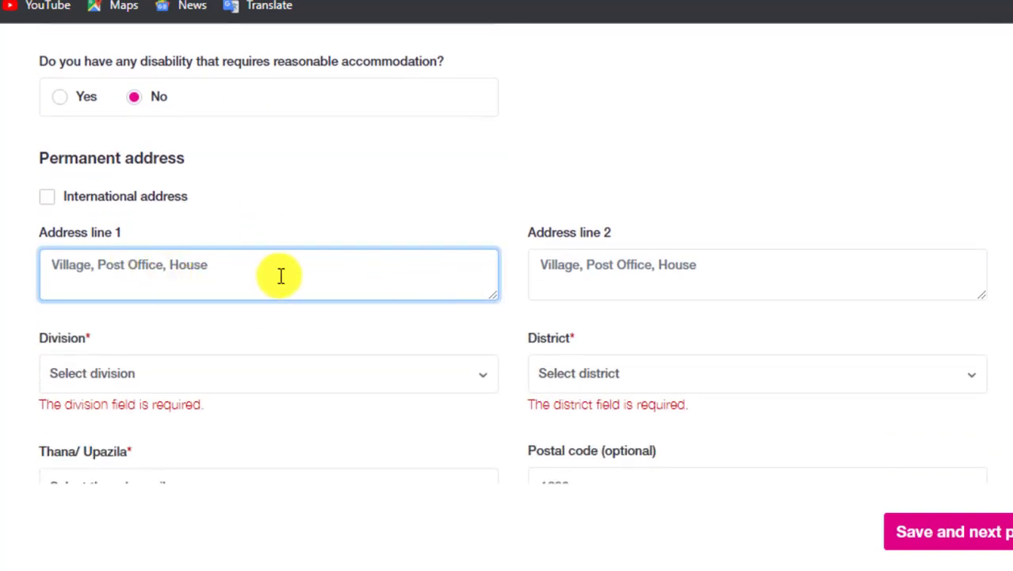
text(v)
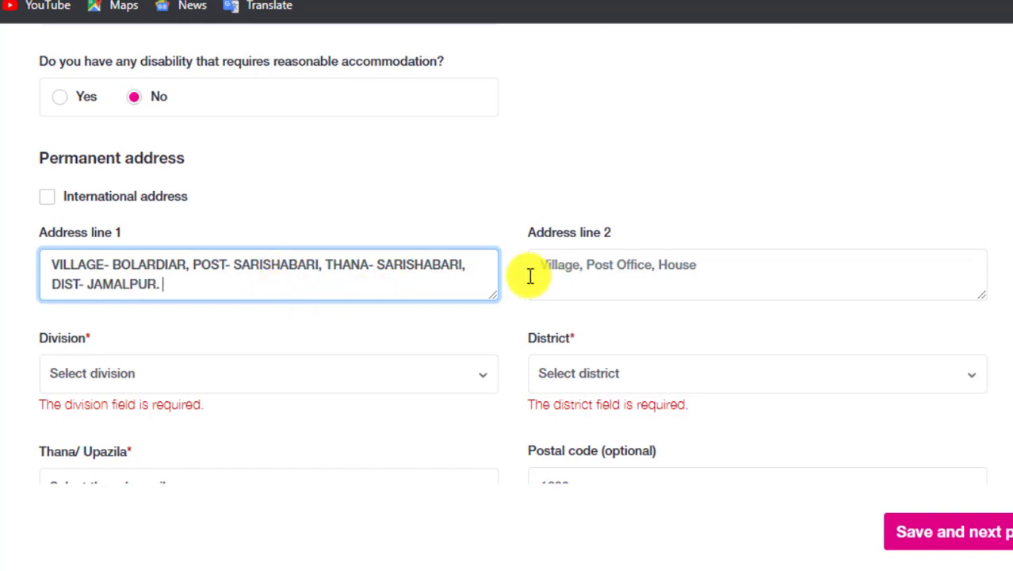
drag(208, 283, 50, 262)
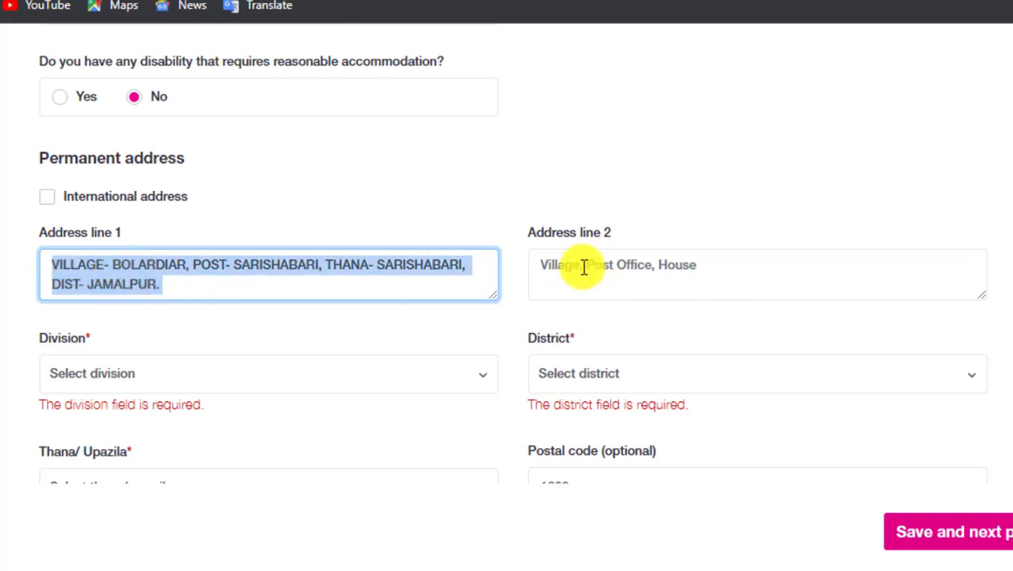
Choose Mymensingh as the permanent address division.
click(648, 276)
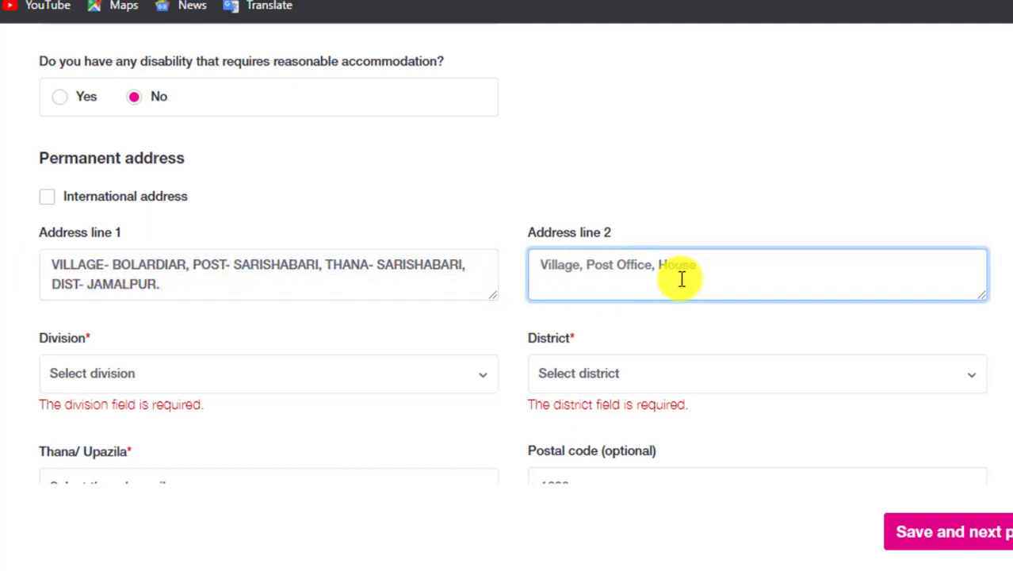
click(389, 279)
click(376, 324)
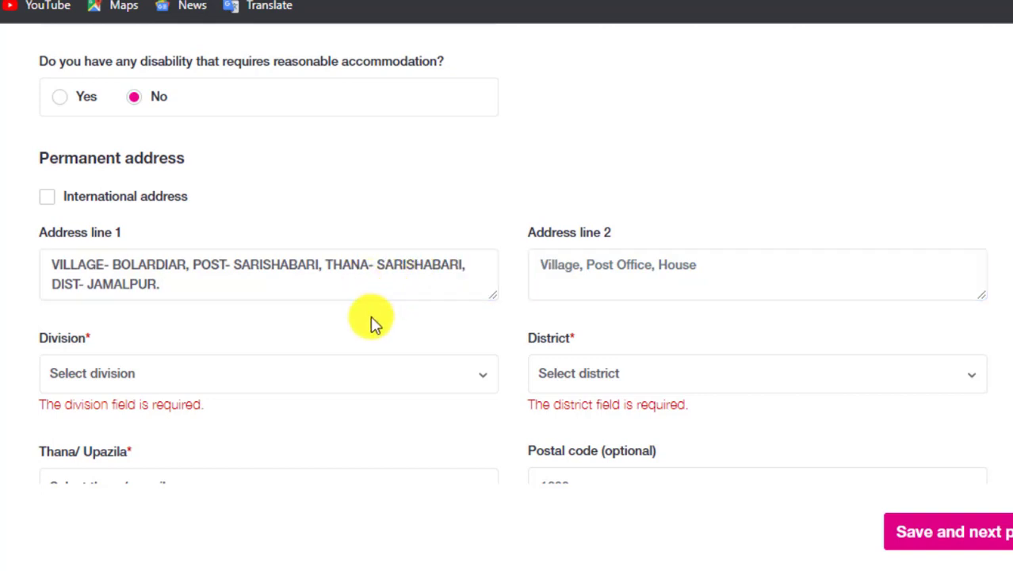
click(166, 380)
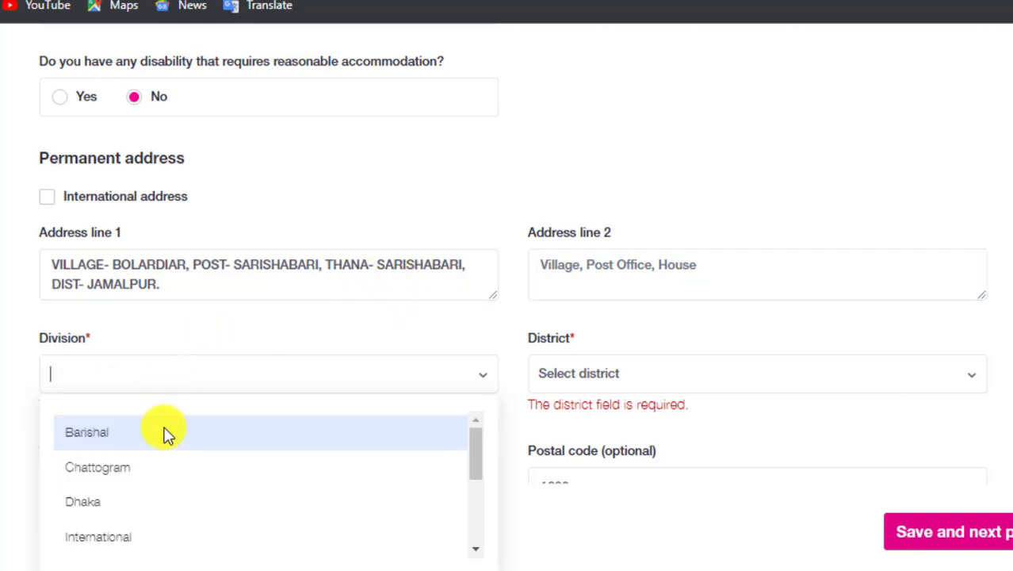
scroll(170, 440, down, 1)
scroll(173, 450, down, 4)
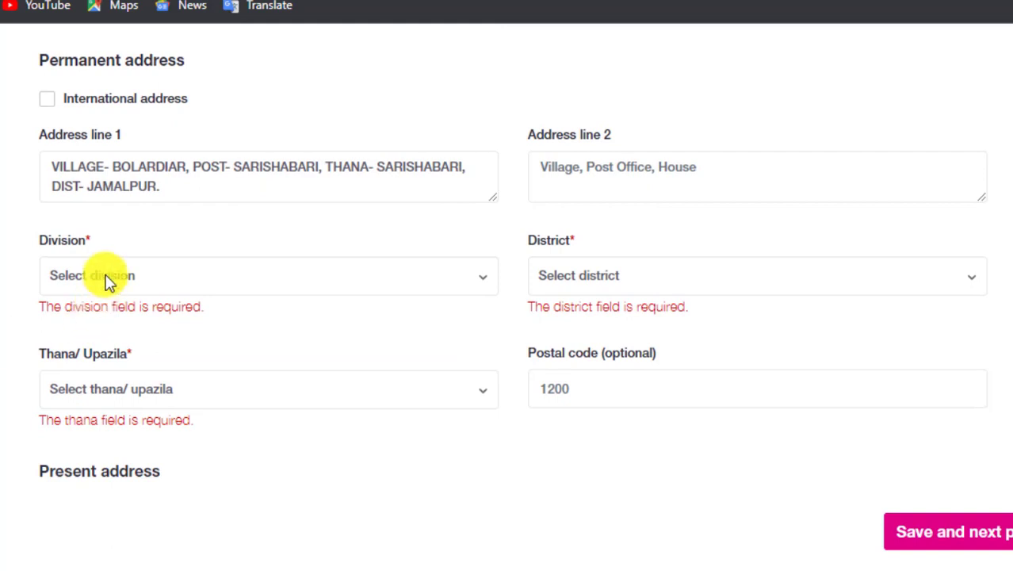
click(106, 279)
scroll(152, 402, down, 3)
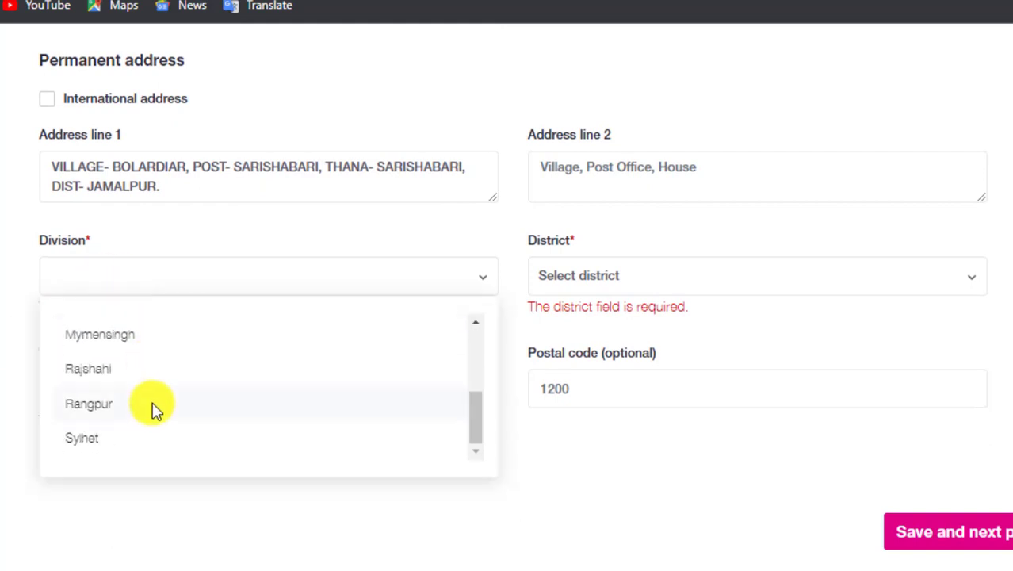
click(130, 342)
Set district Jamalpur, thana Sarishabari Upazila and postal code 2050.
click(633, 276)
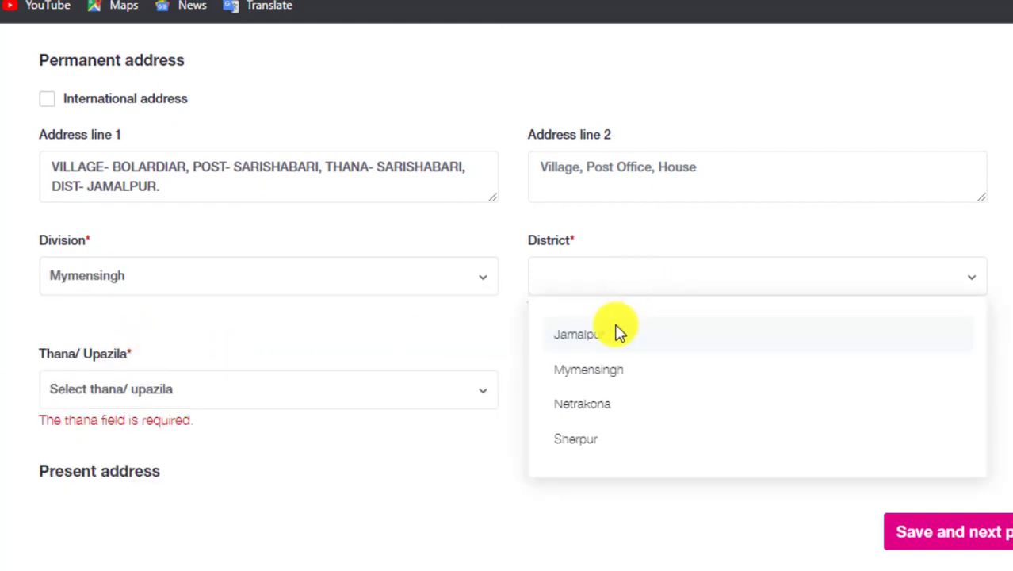
click(582, 339)
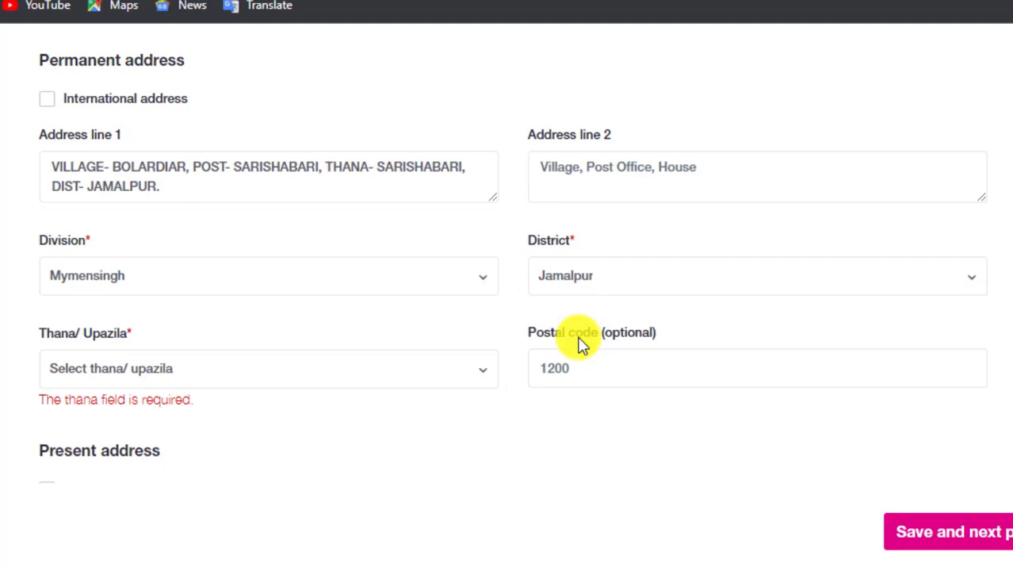
click(160, 370)
scroll(152, 436, down, 2)
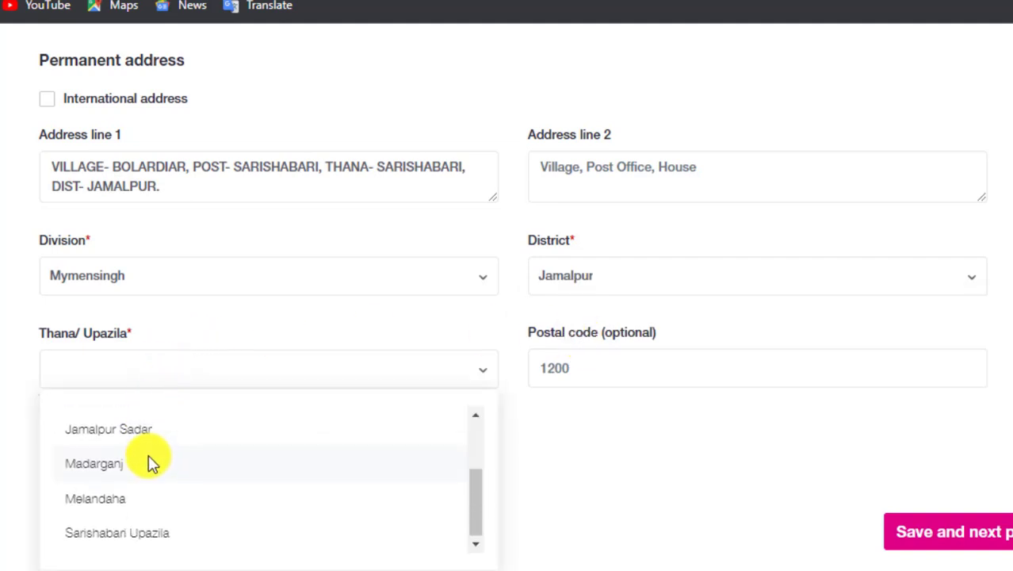
click(139, 532)
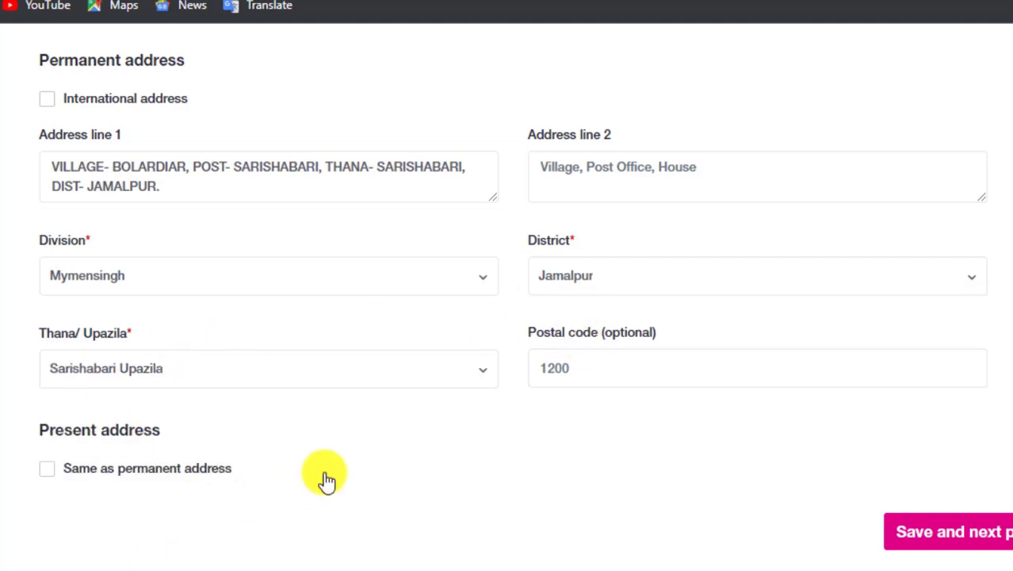
click(541, 368)
text(20)
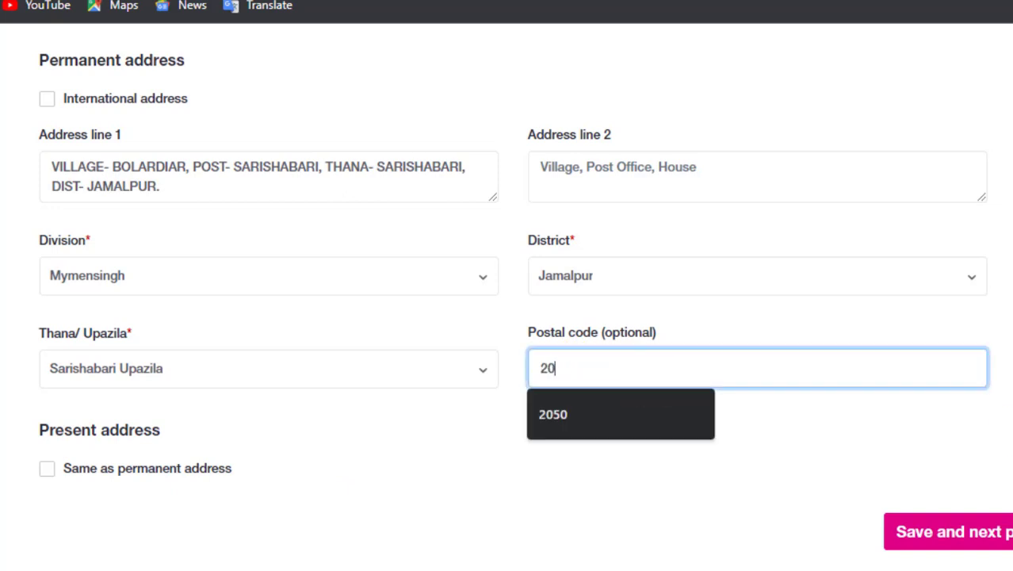
text(50)
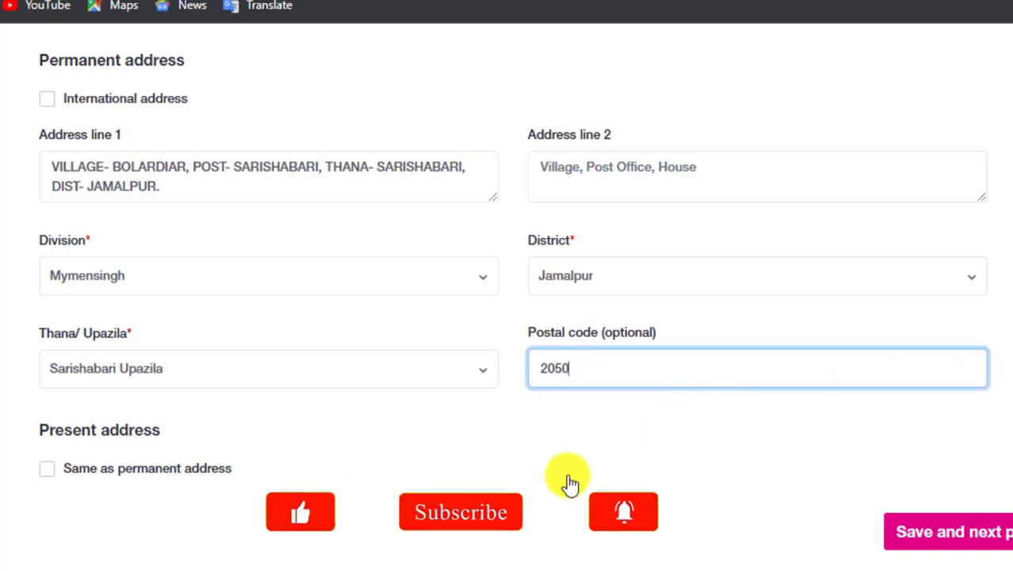
click(565, 480)
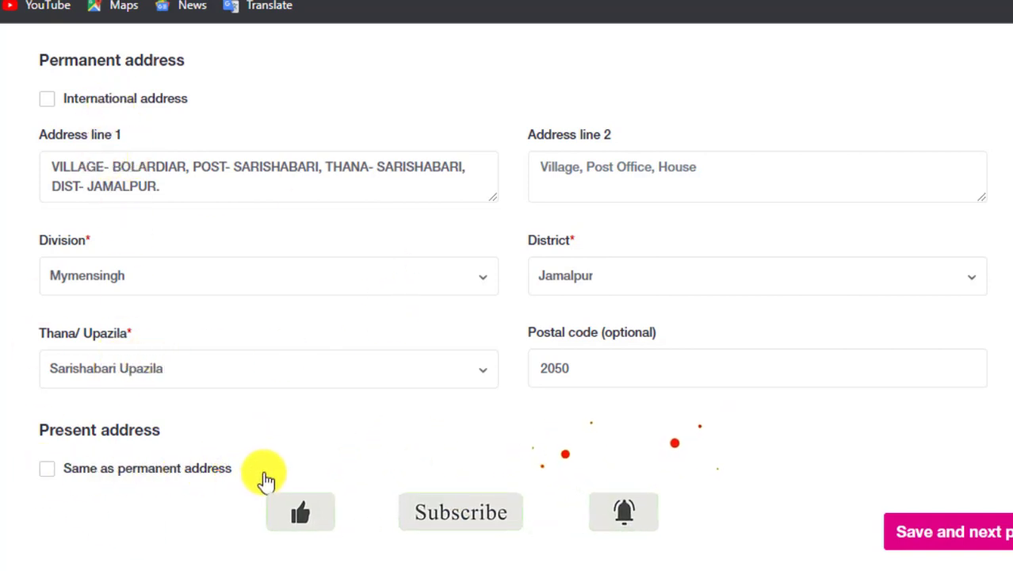
Tick 'Same as permanent address' and leave the BRAC employment box unticked.
click(47, 469)
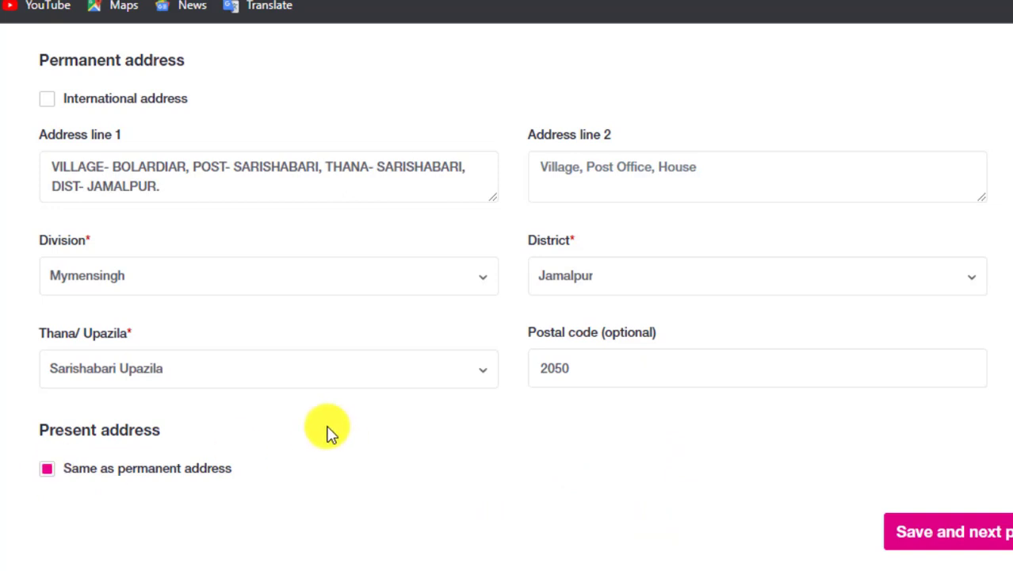
scroll(622, 380, down, 4)
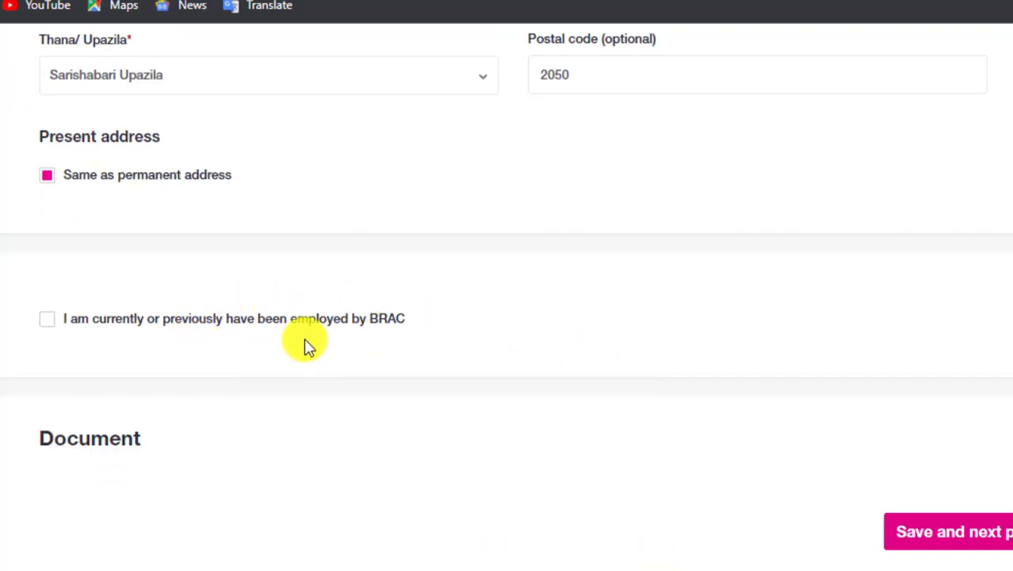
click(50, 324)
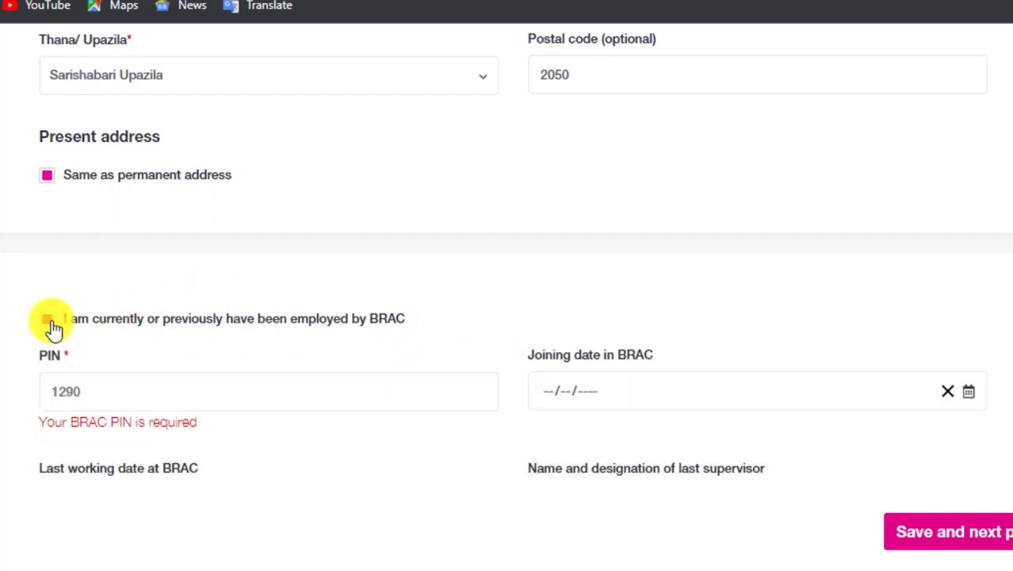
click(49, 320)
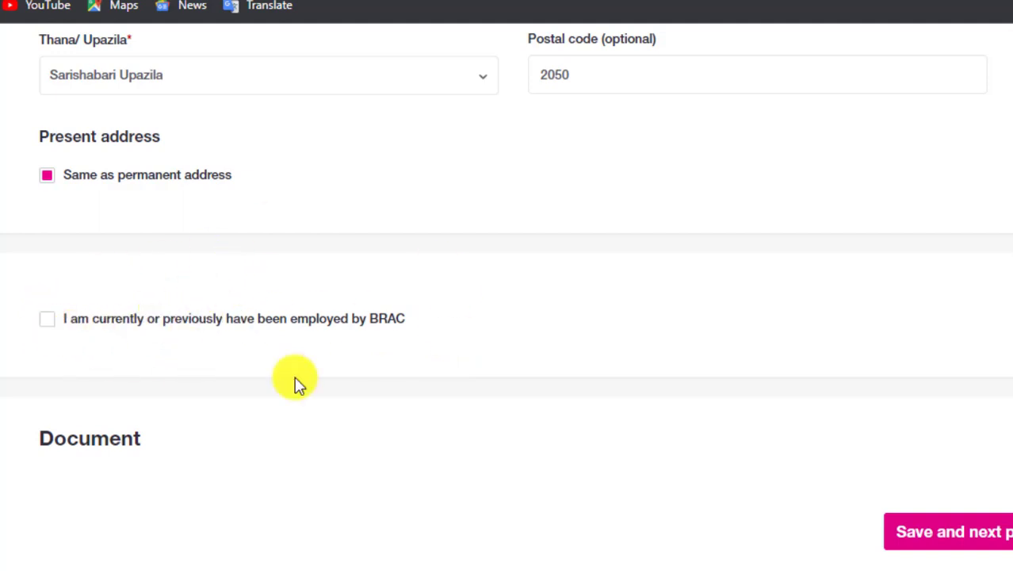
scroll(468, 408, down, 2)
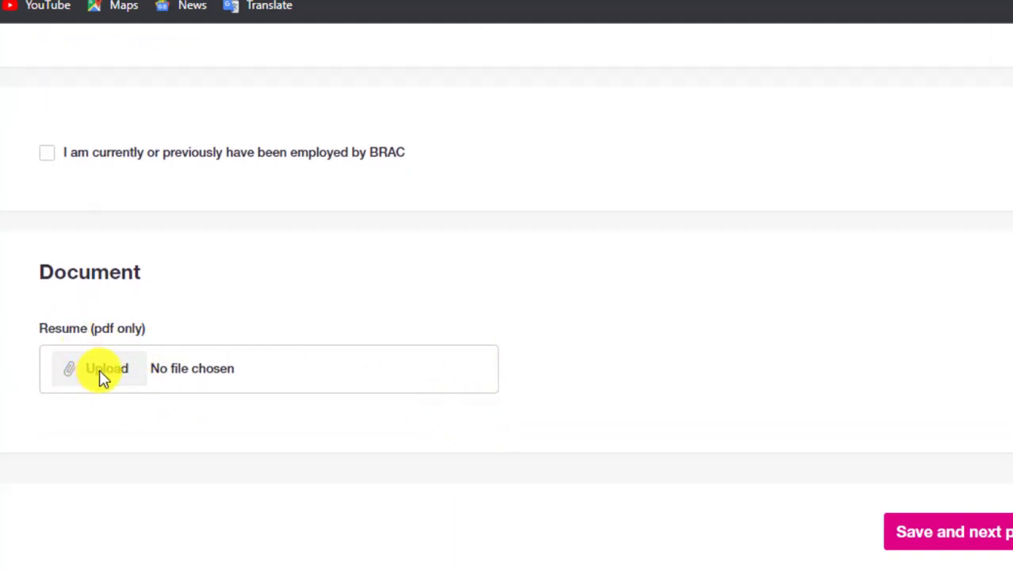
Review the completed form and start a resume upload in the Document section.
scroll(244, 363, up, 15)
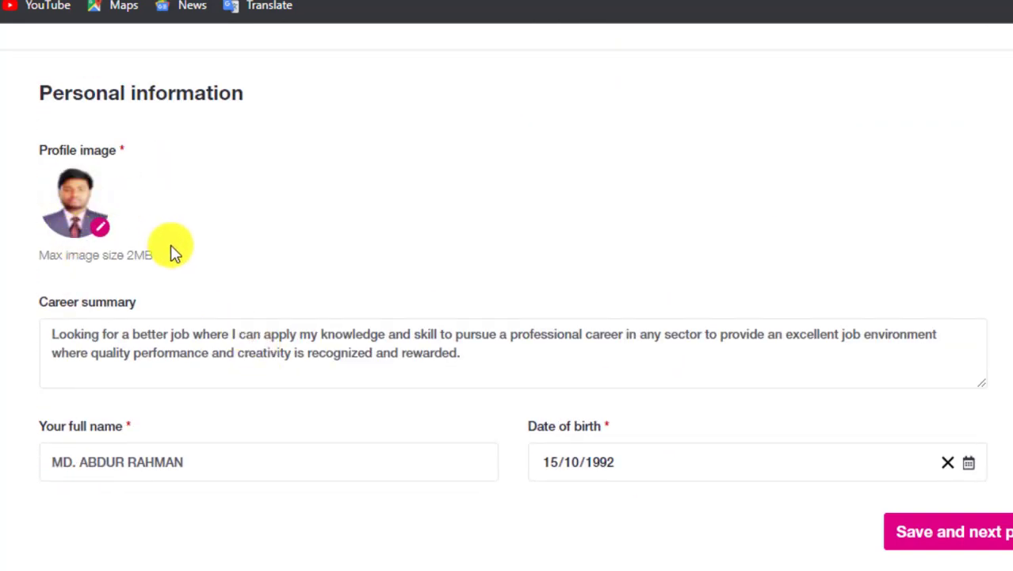
scroll(565, 136, down, 5)
scroll(475, 297, down, 1)
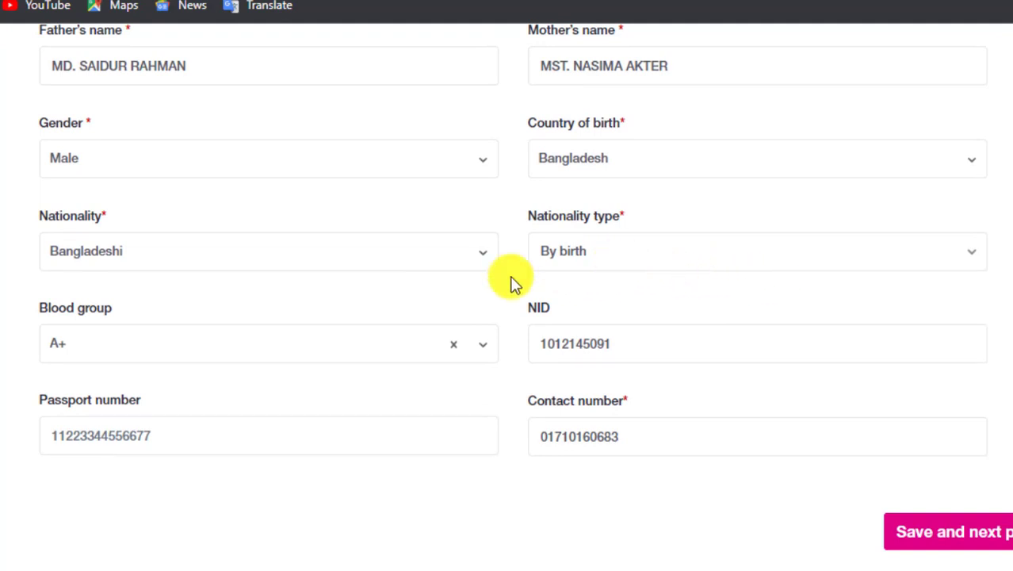
scroll(491, 289, down, 3)
scroll(473, 300, down, 6)
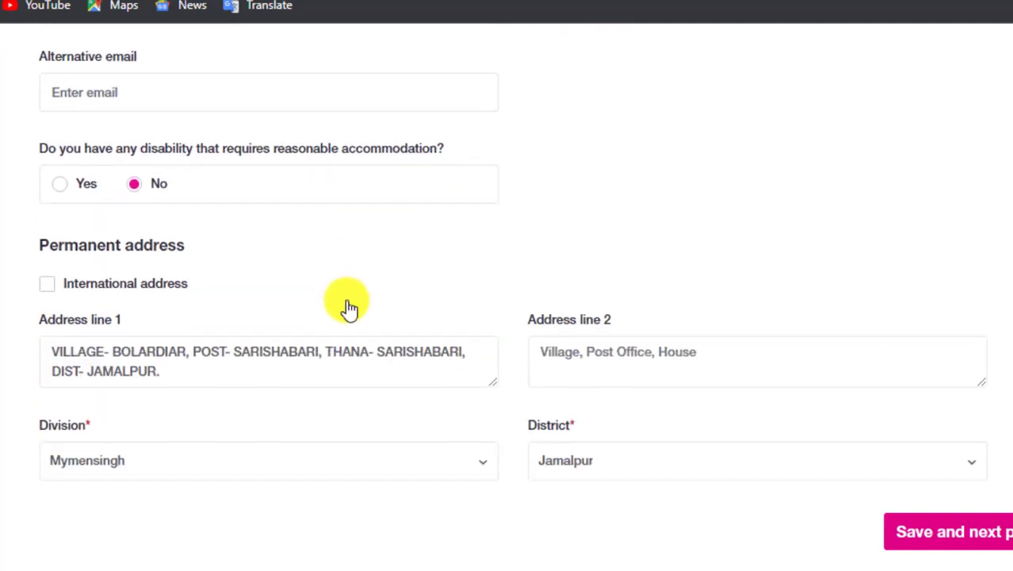
scroll(396, 313, down, 3)
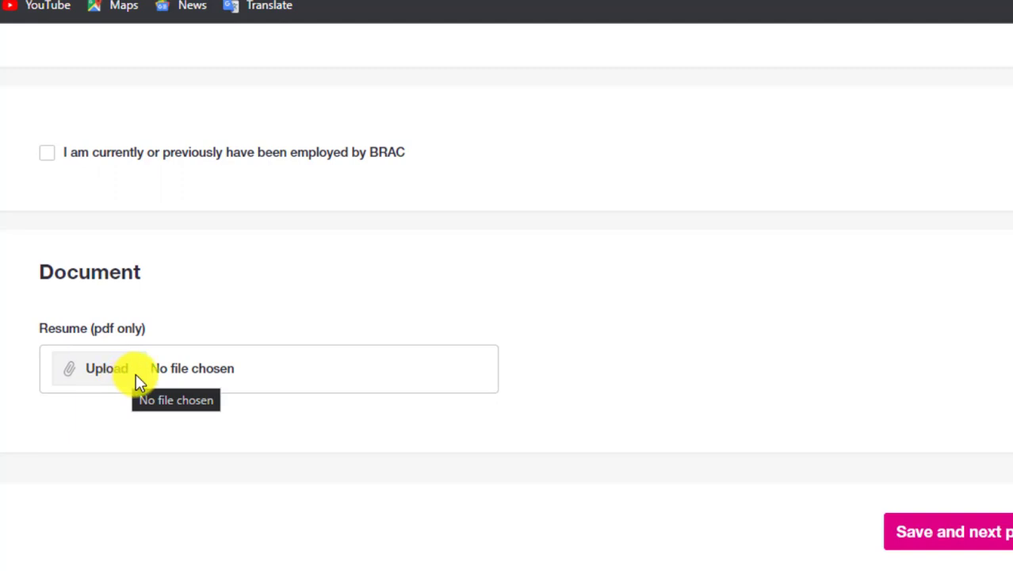
click(116, 367)
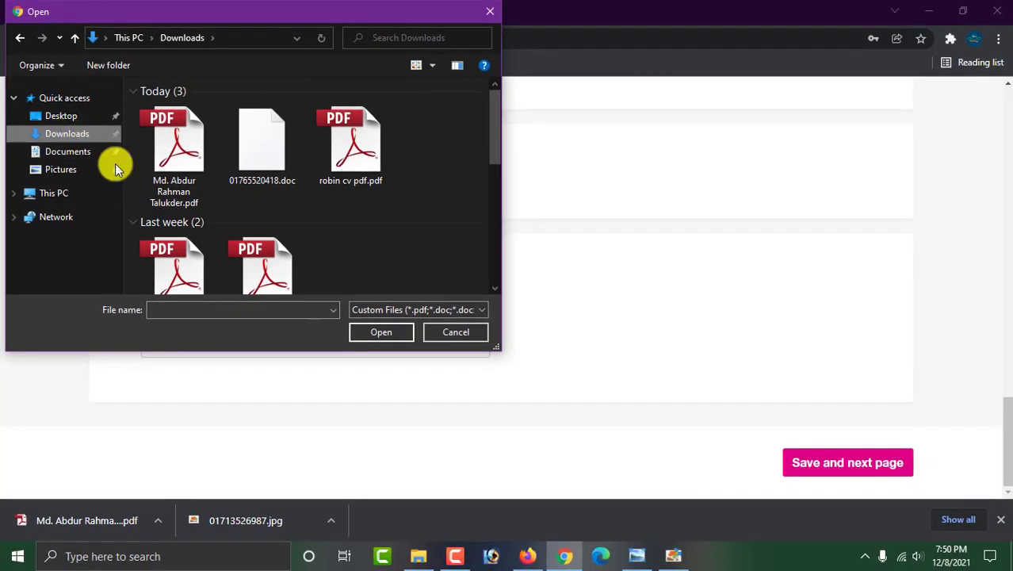
Open the CV PDF from Downloads in Adobe Reader to preview it.
click(182, 176)
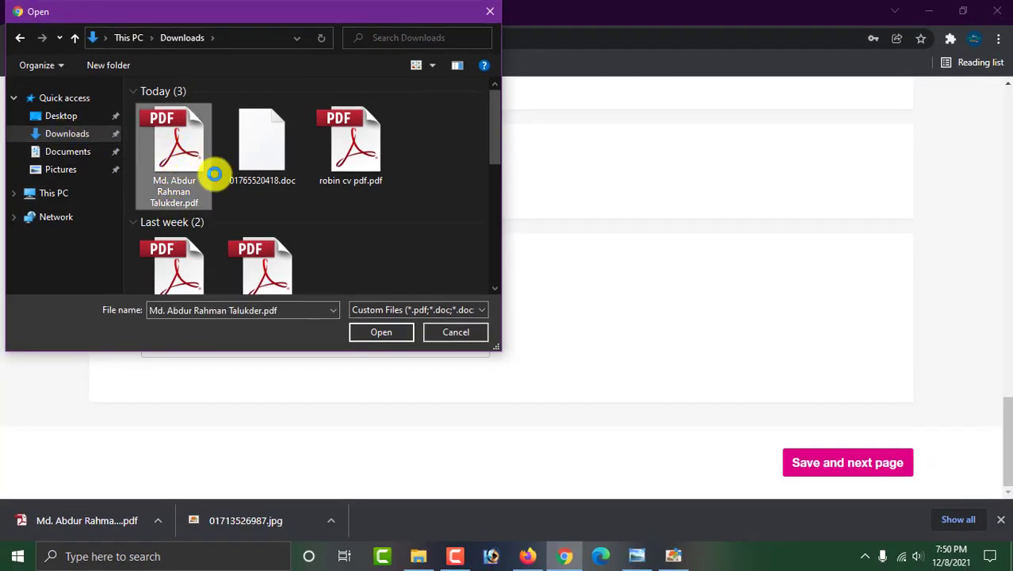
right_click(212, 173)
click(226, 202)
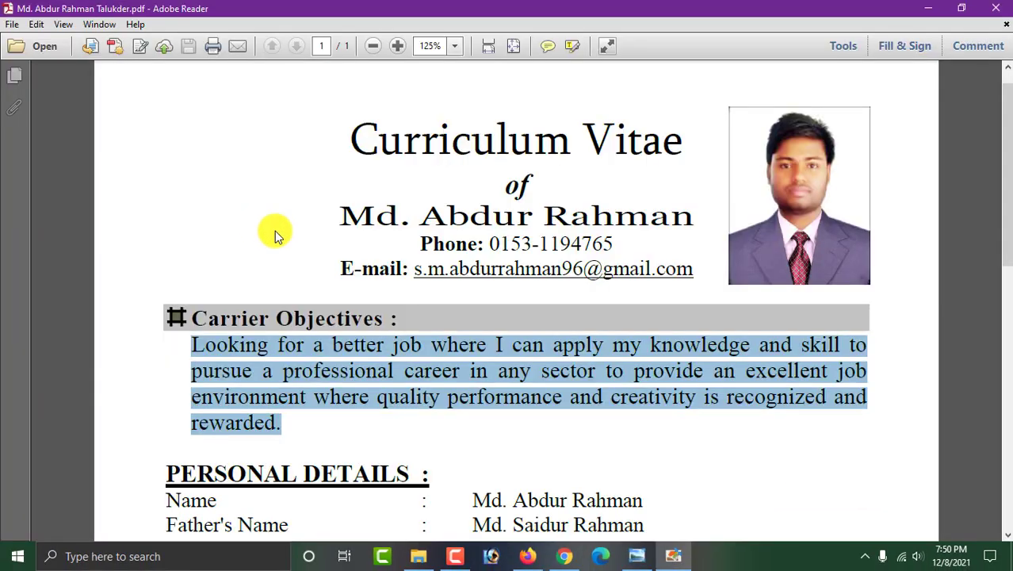
Review the CV's personal details and Educational Qualification table, then close Adobe Reader.
click(561, 199)
scroll(584, 228, down, 3)
scroll(586, 246, down, 4)
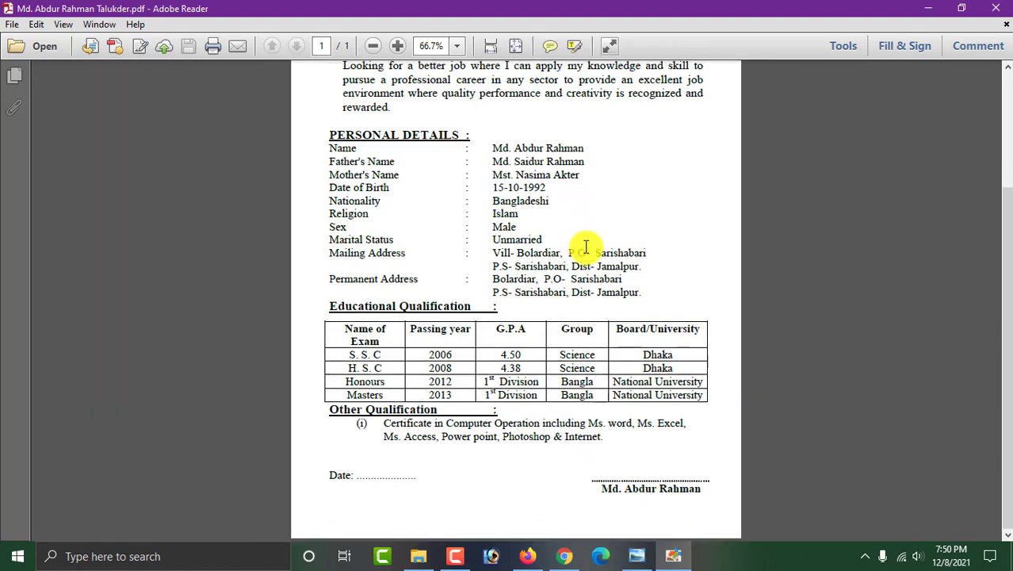
scroll(590, 278, up, 5)
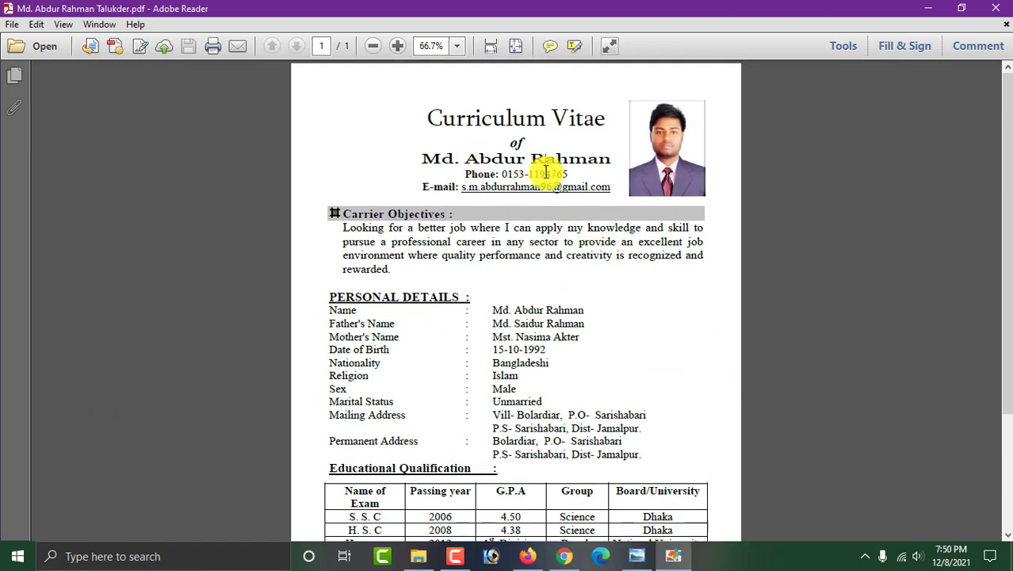
scroll(547, 182, down, 2)
scroll(547, 194, down, 1)
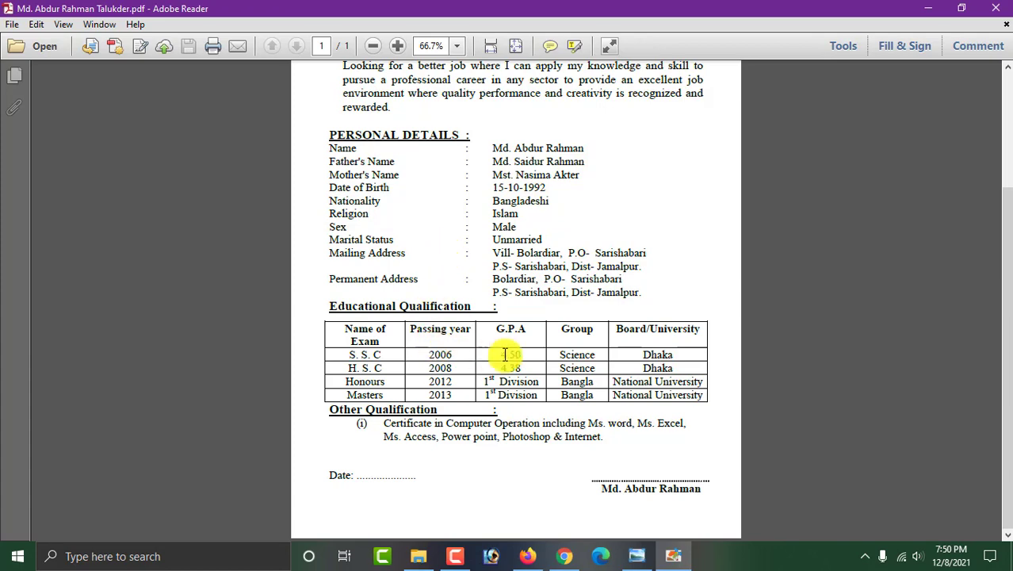
scroll(523, 333, up, 3)
scroll(529, 317, up, 1)
scroll(565, 389, down, 5)
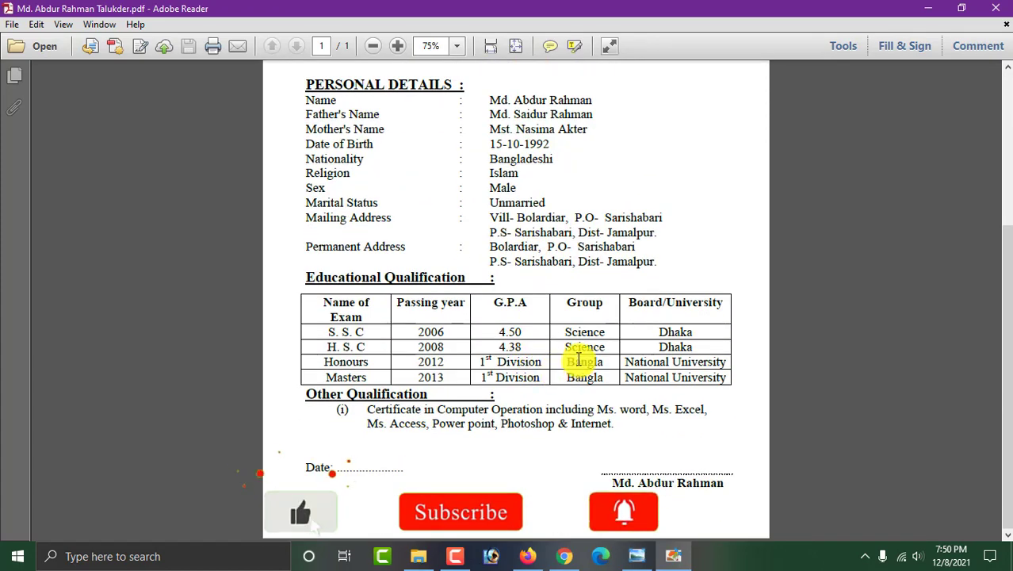
scroll(403, 210, up, 5)
scroll(511, 199, down, 5)
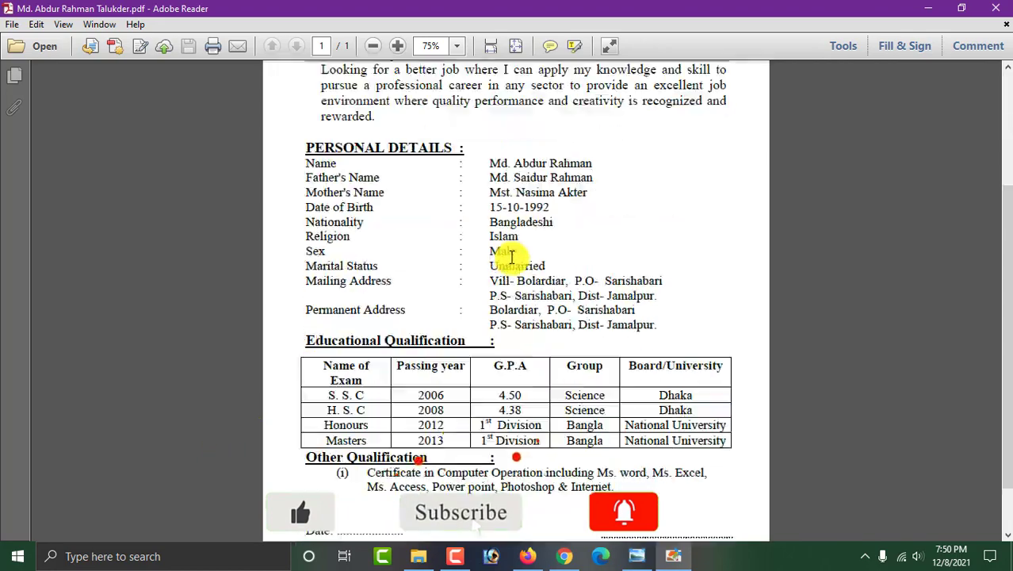
scroll(572, 308, up, 5)
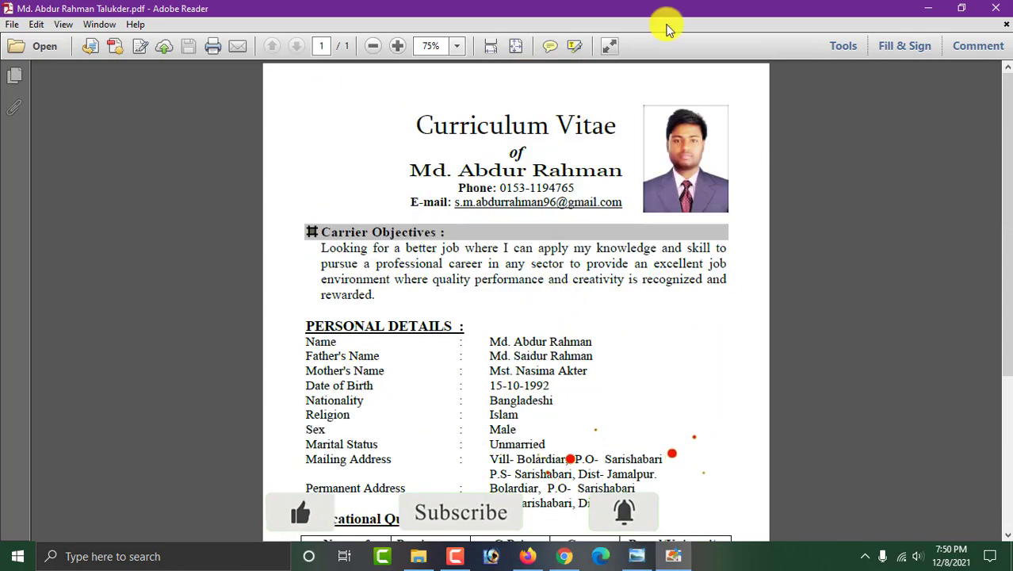
click(989, 16)
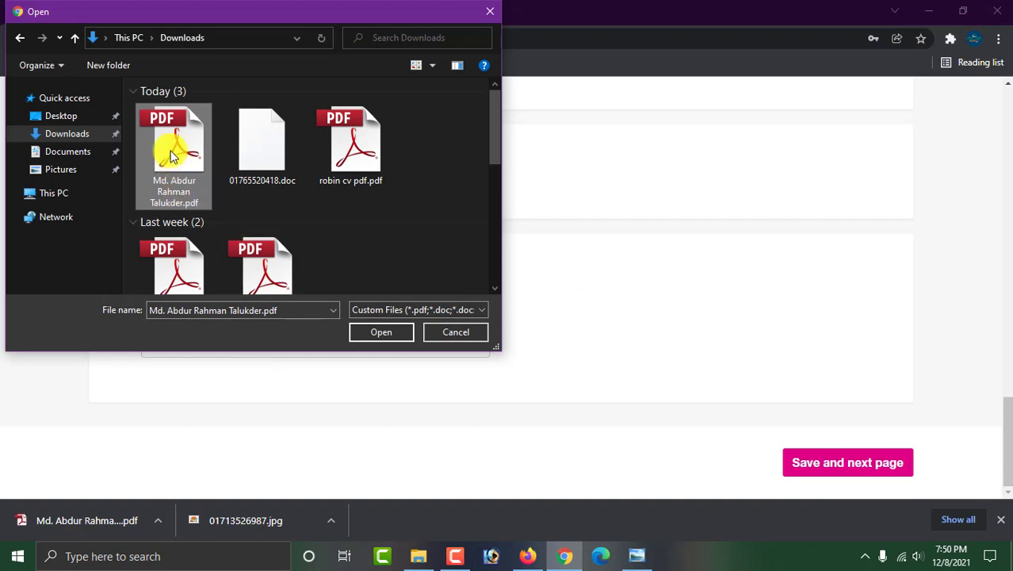
Upload the selected CV PDF into the Resume (pdf only) field.
click(384, 333)
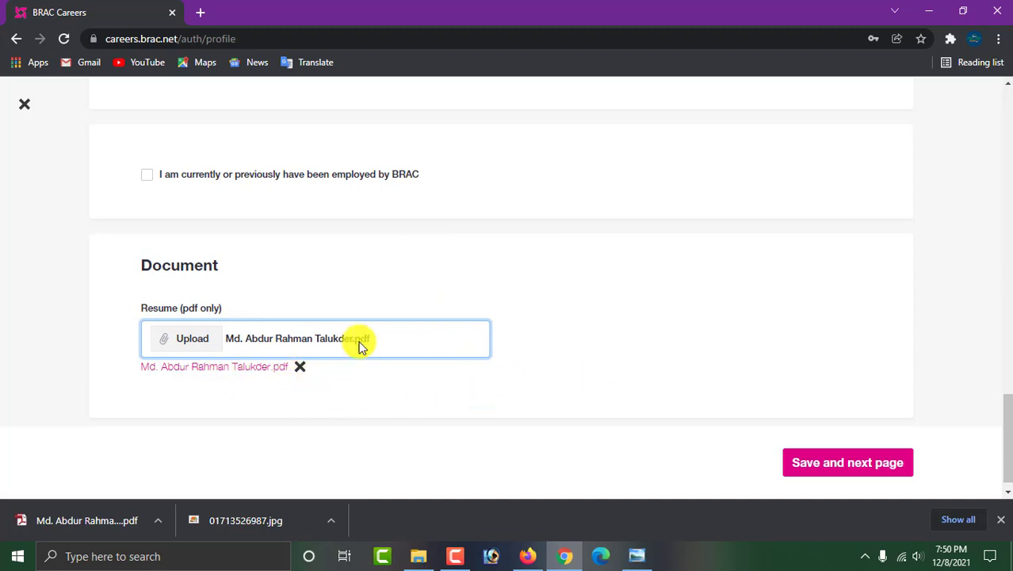
Save the basic info, bringing the profile to 30%, and open a blank Add education form.
click(828, 466)
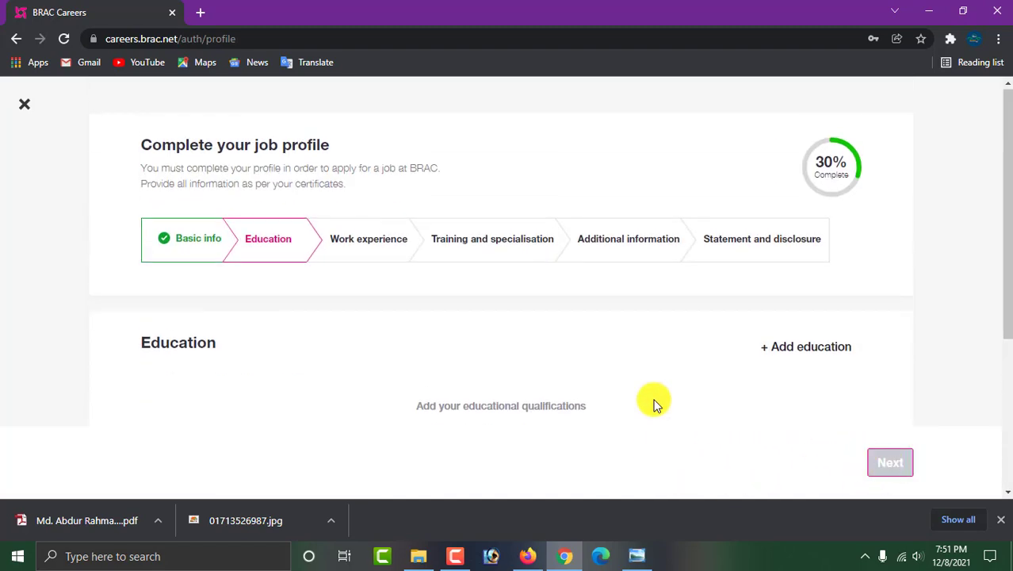
scroll(663, 366, down, 3)
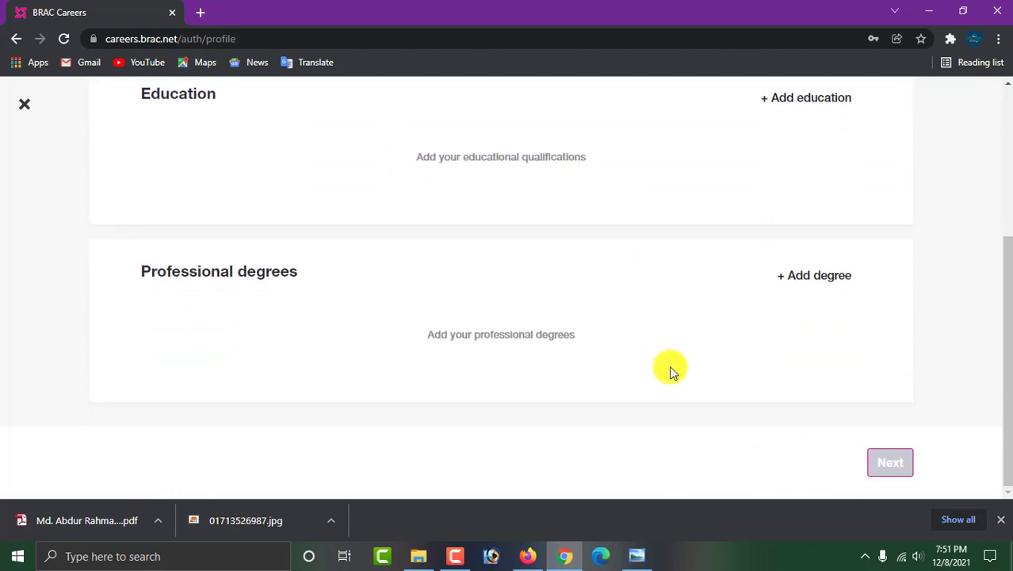
scroll(670, 370, up, 3)
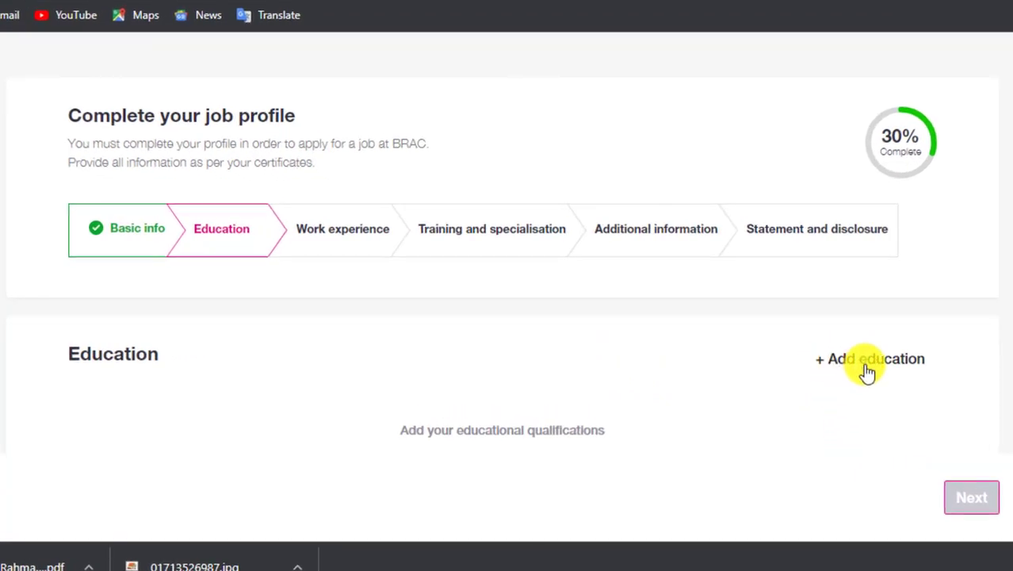
click(861, 364)
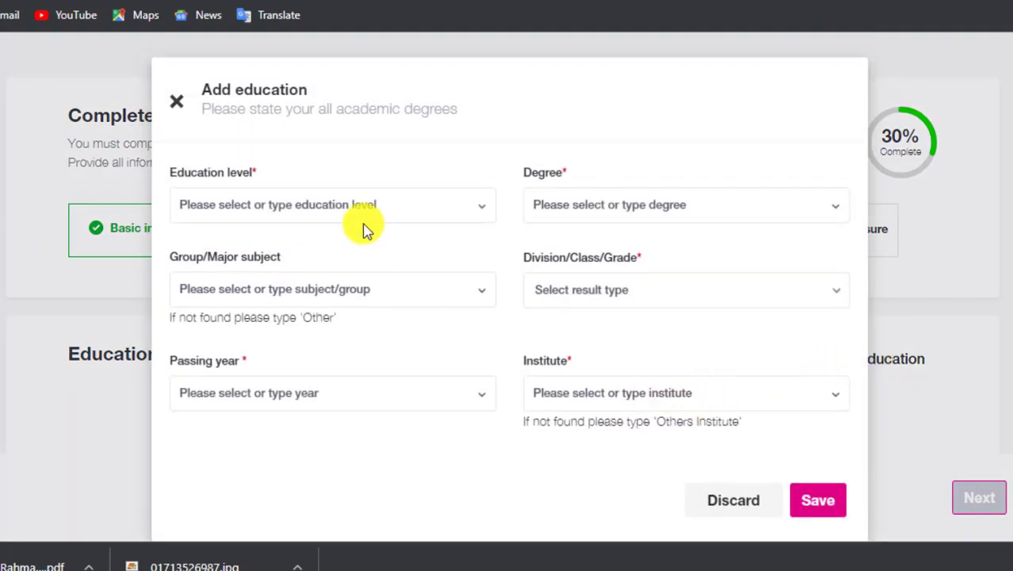
Set the education level to Secondary and the degree to S.S.C.
click(343, 205)
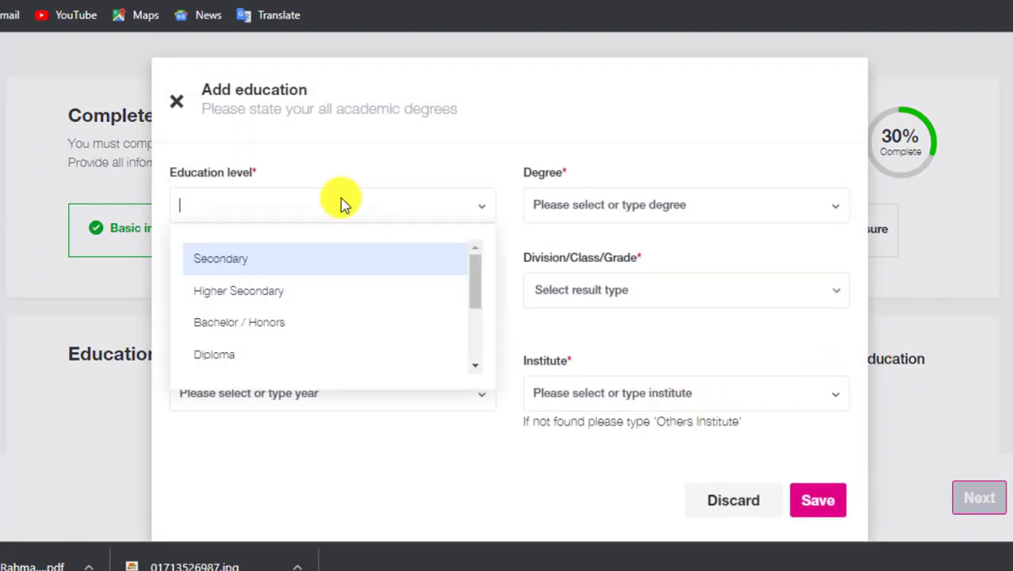
click(236, 264)
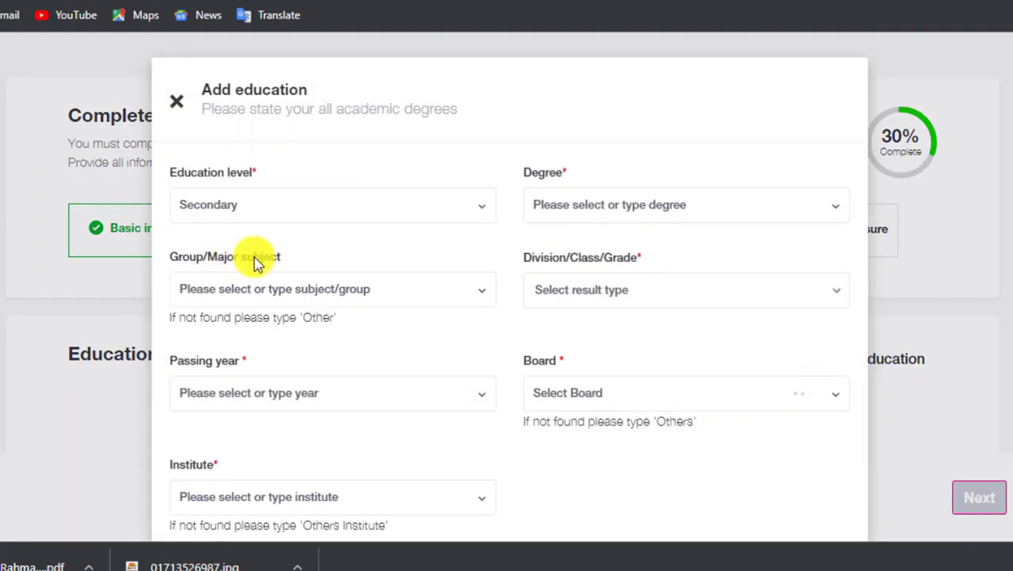
click(600, 204)
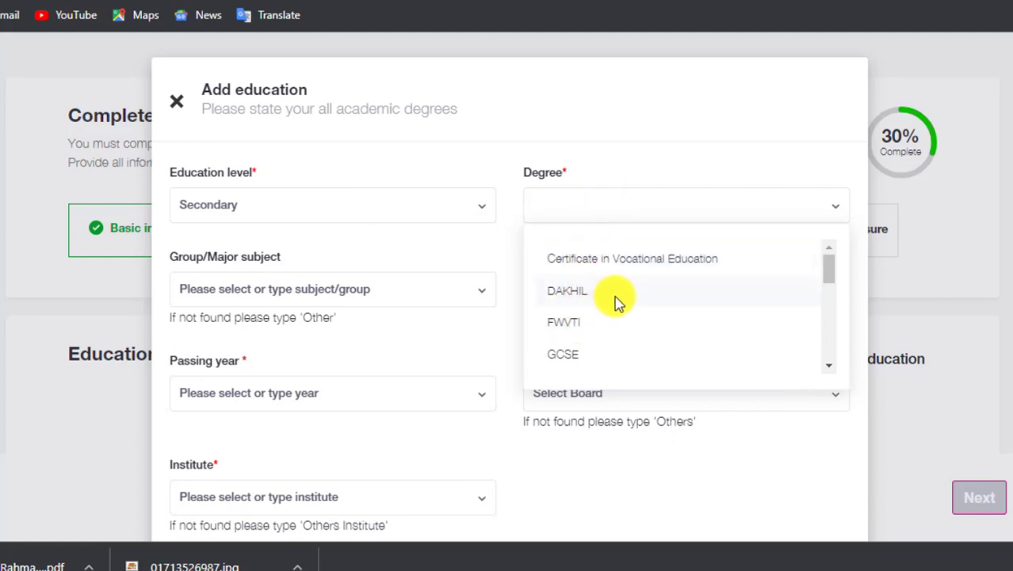
scroll(618, 295, down, 2)
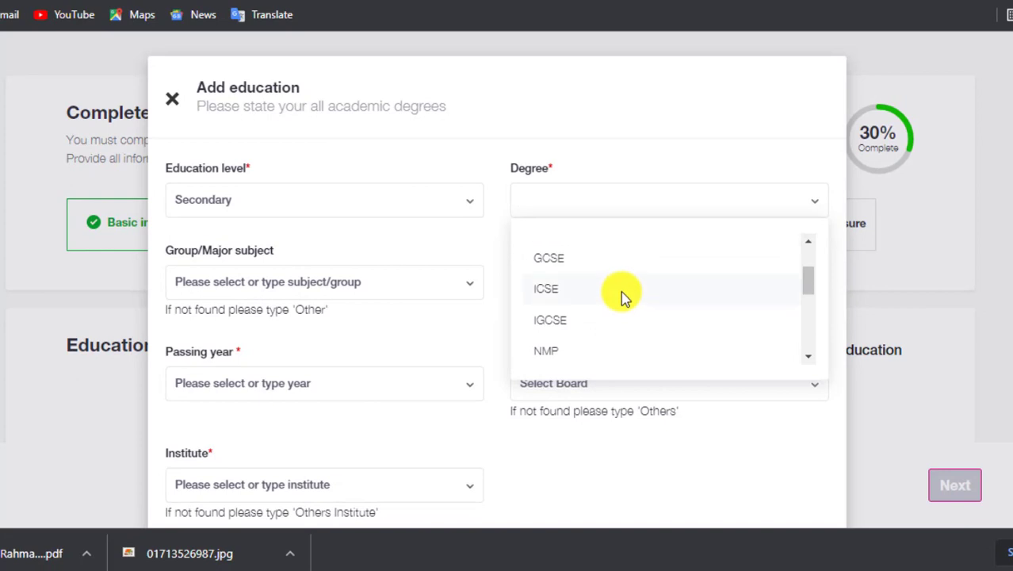
scroll(602, 294, down, 3)
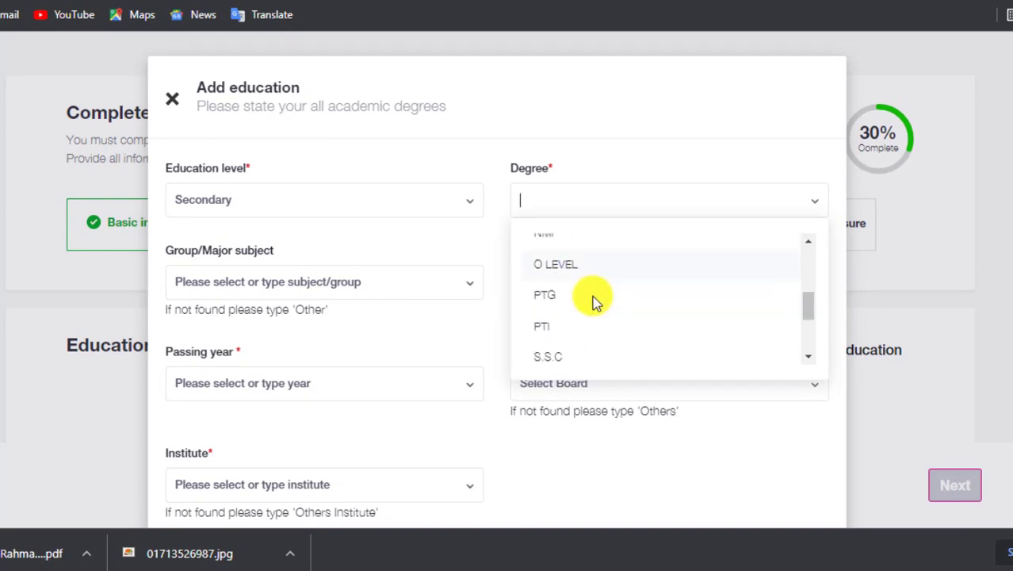
scroll(596, 301, down, 2)
scroll(626, 305, up, 2)
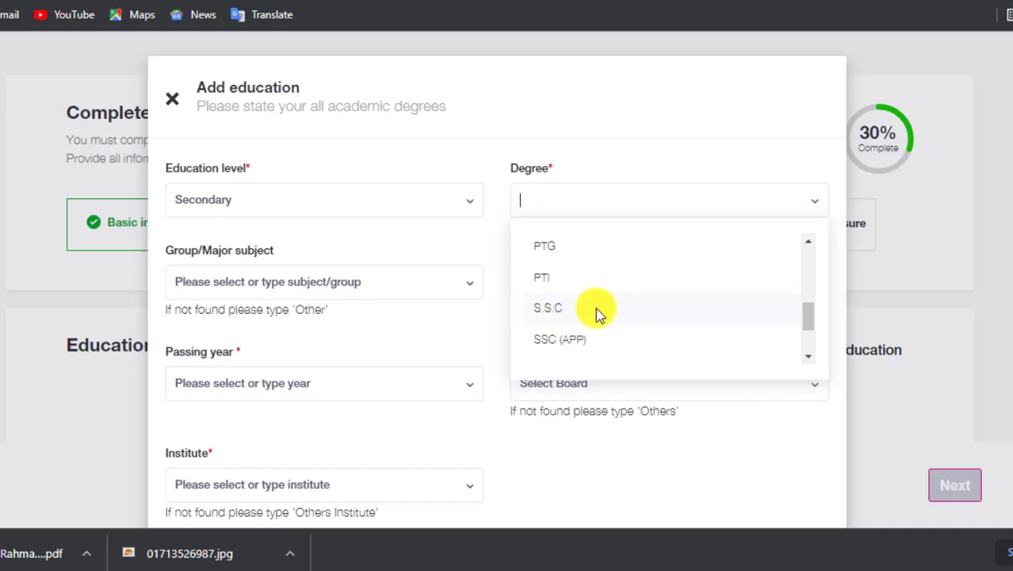
click(555, 311)
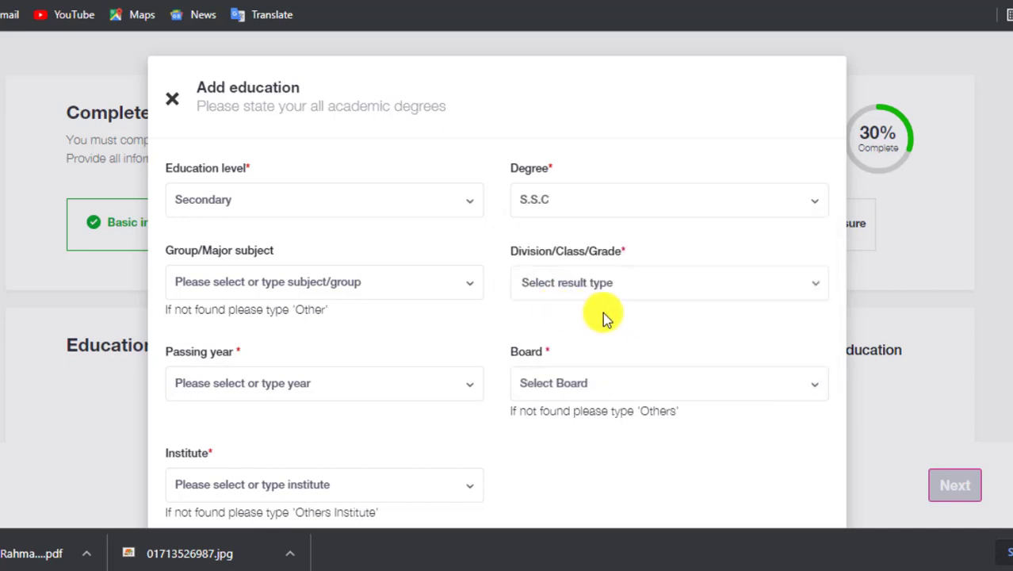
click(256, 281)
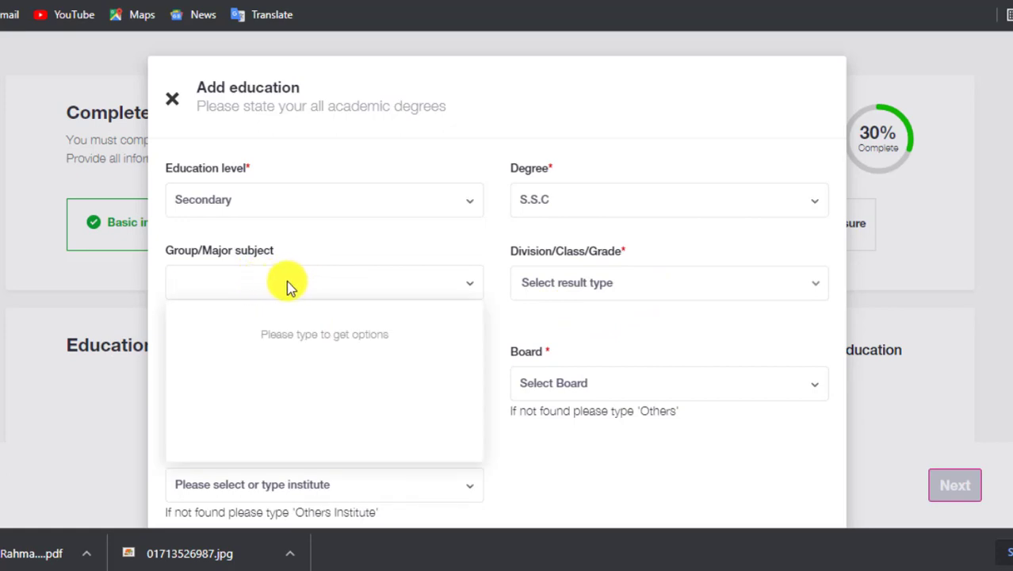
click(279, 285)
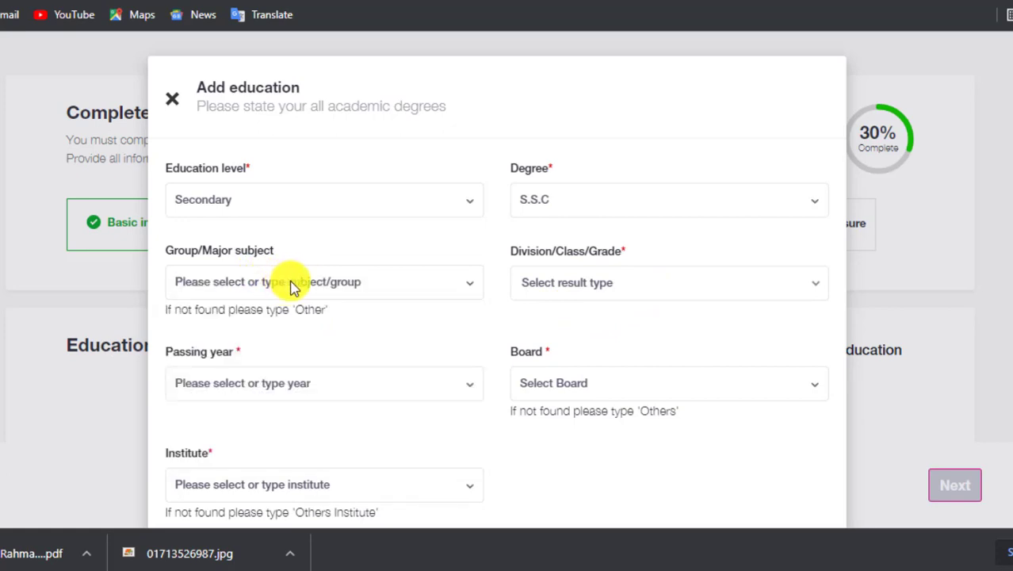
click(288, 285)
click(329, 279)
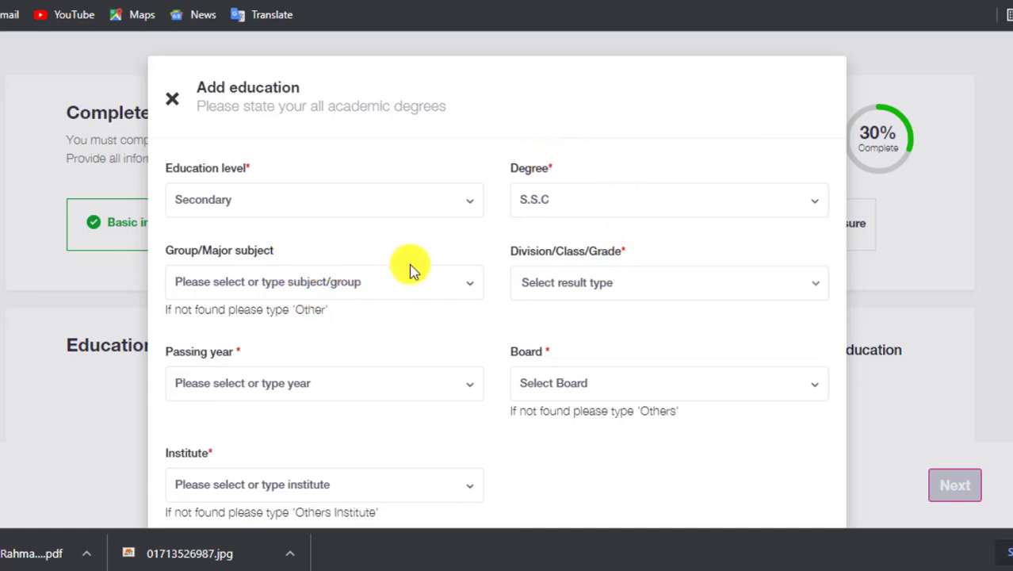
Choose Grade as the result type and enter GPA 4.50 out of 5.
click(584, 280)
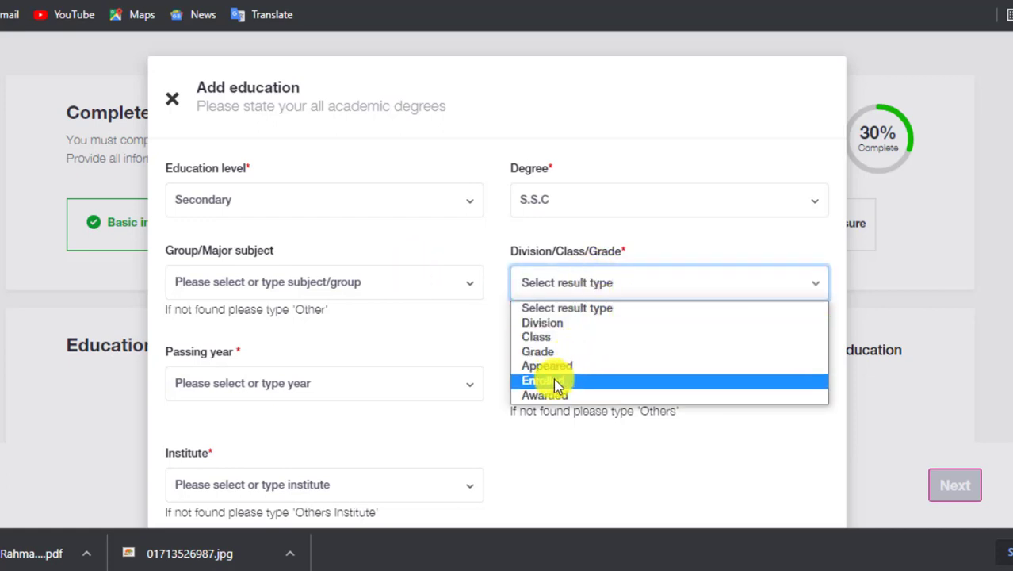
click(567, 354)
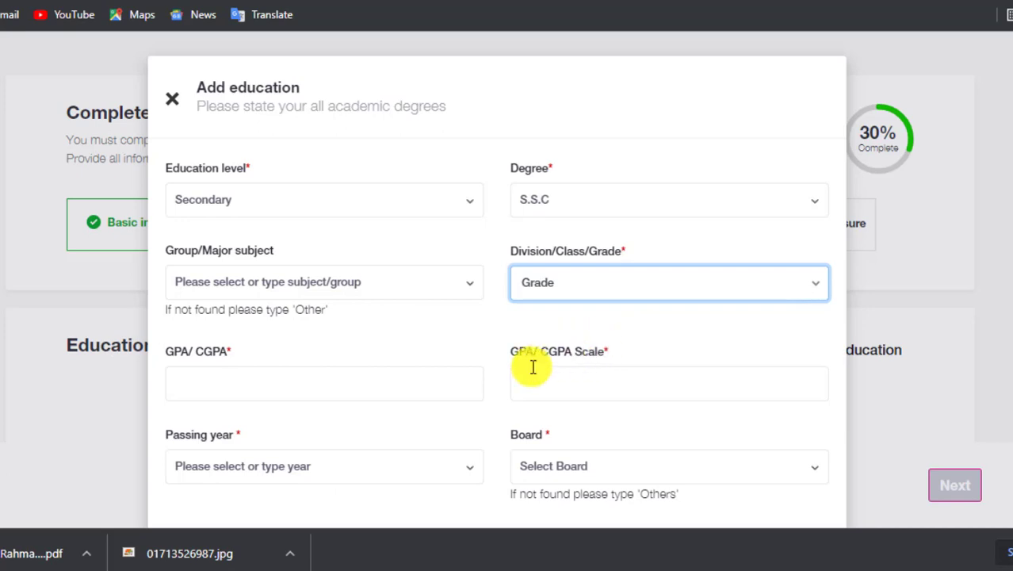
click(356, 373)
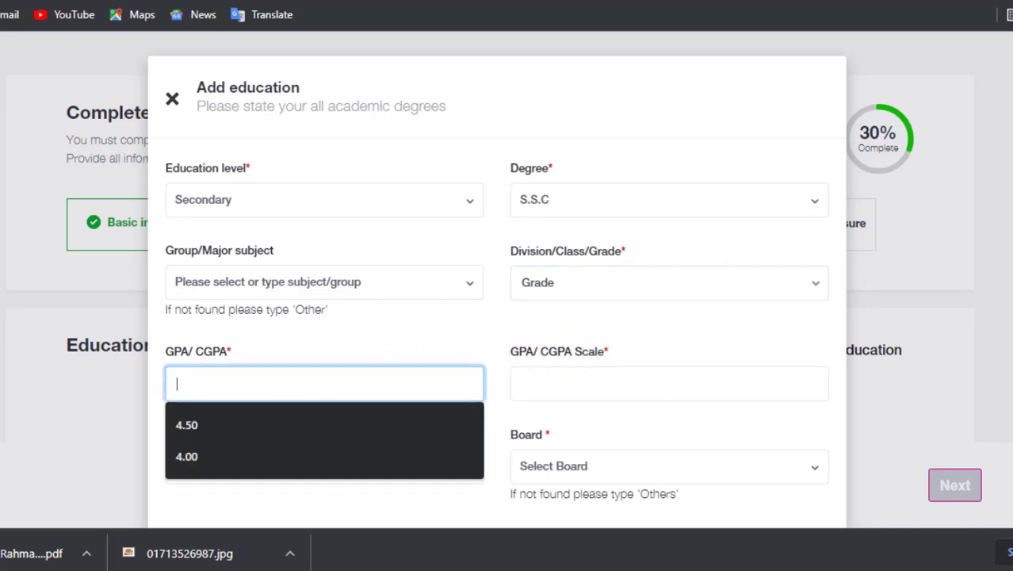
text(4)
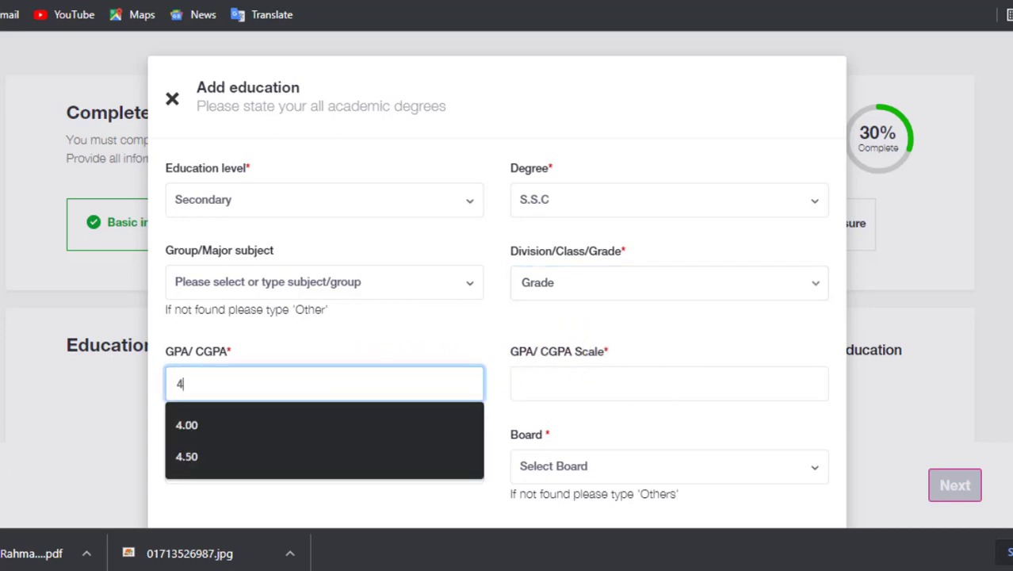
text(.50)
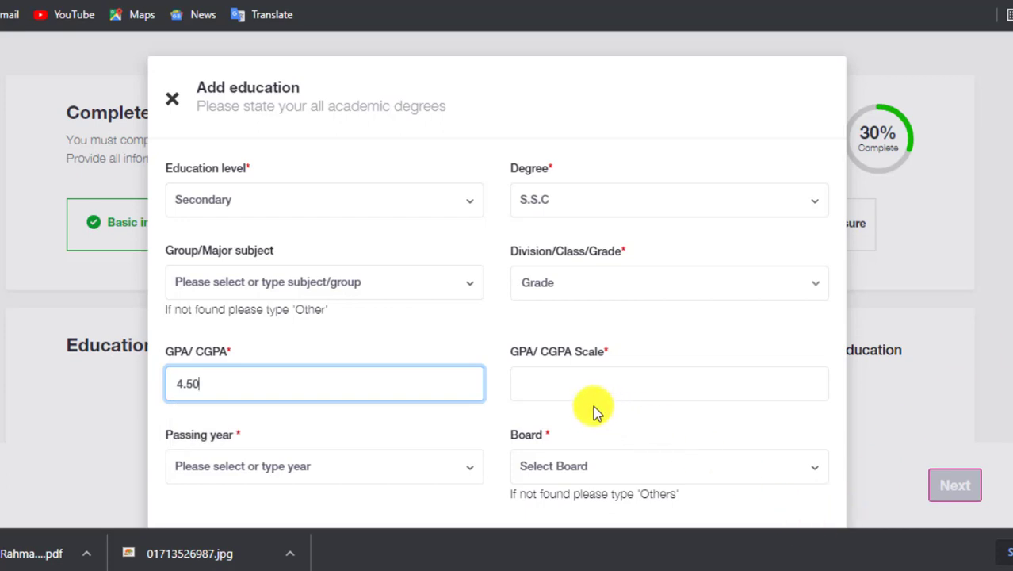
click(615, 383)
text(55)
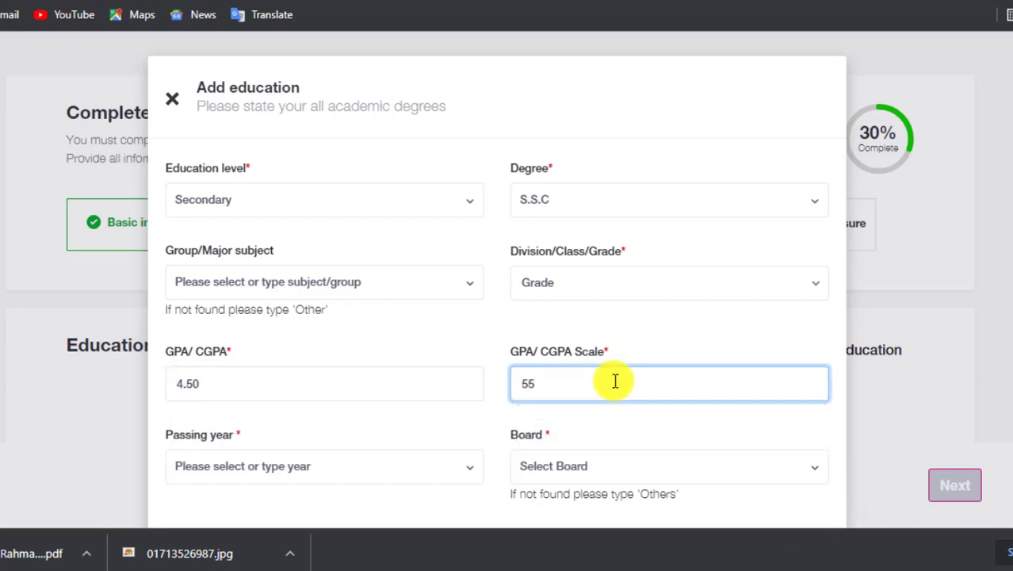
click(226, 413)
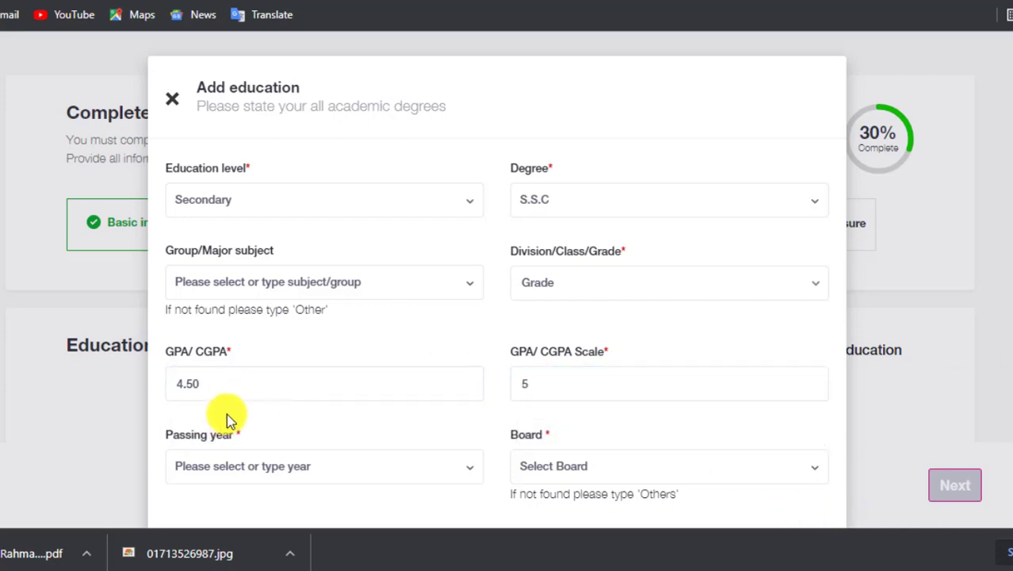
scroll(226, 413, down, 1)
click(547, 297)
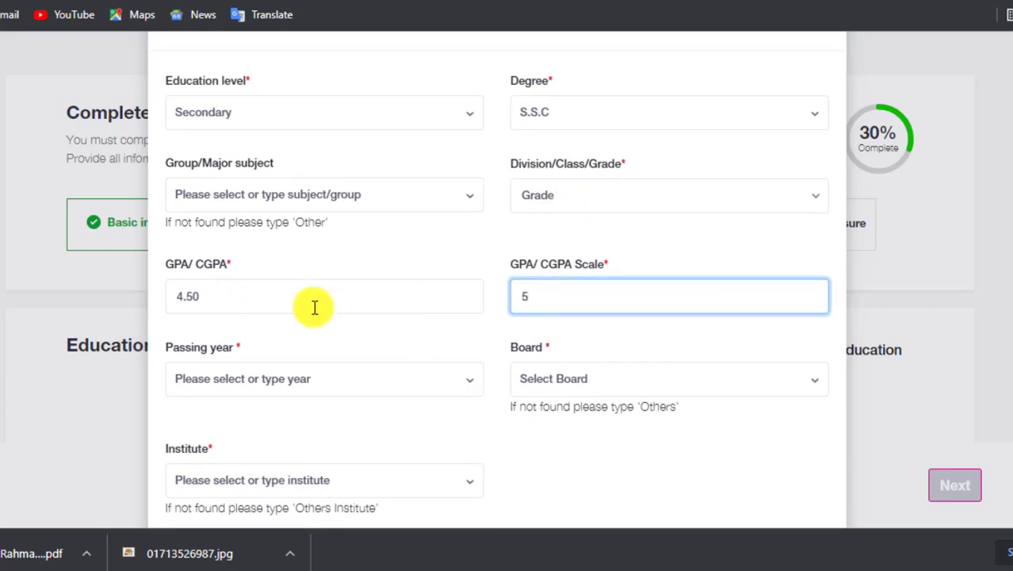
Set the passing year to 2006 and the board to Dhaka Board.
click(339, 379)
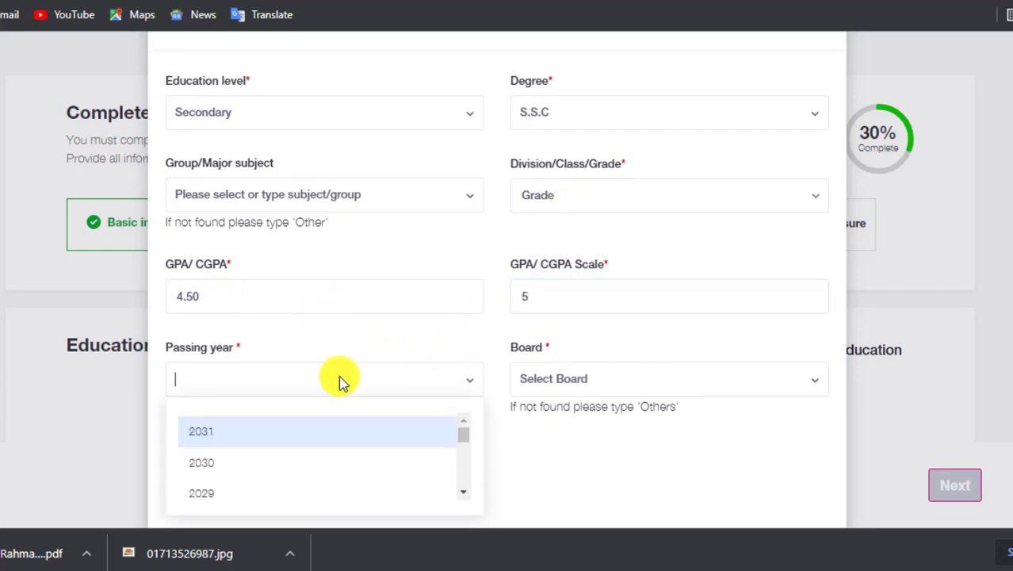
scroll(293, 452, down, 3)
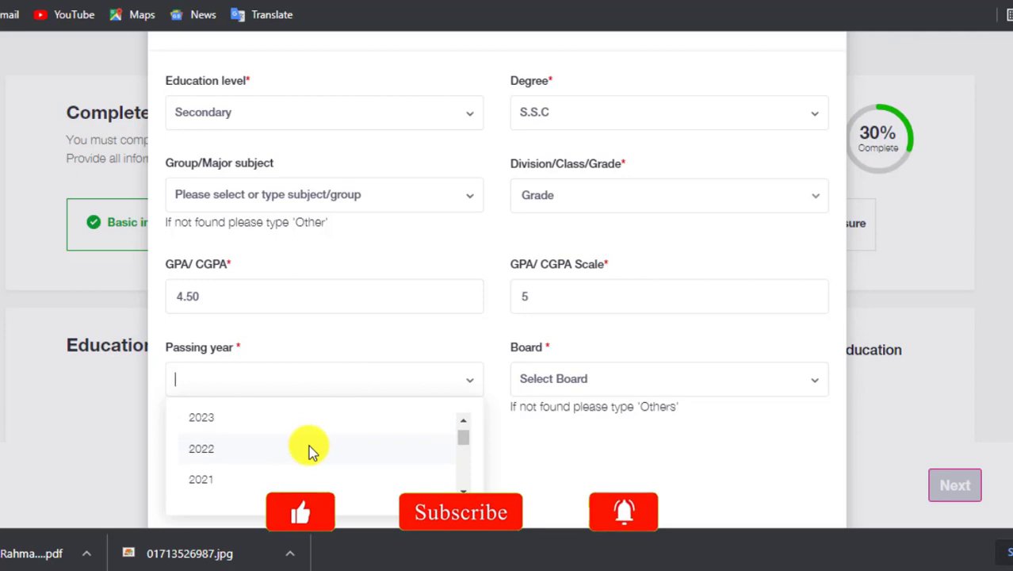
scroll(309, 448, down, 3)
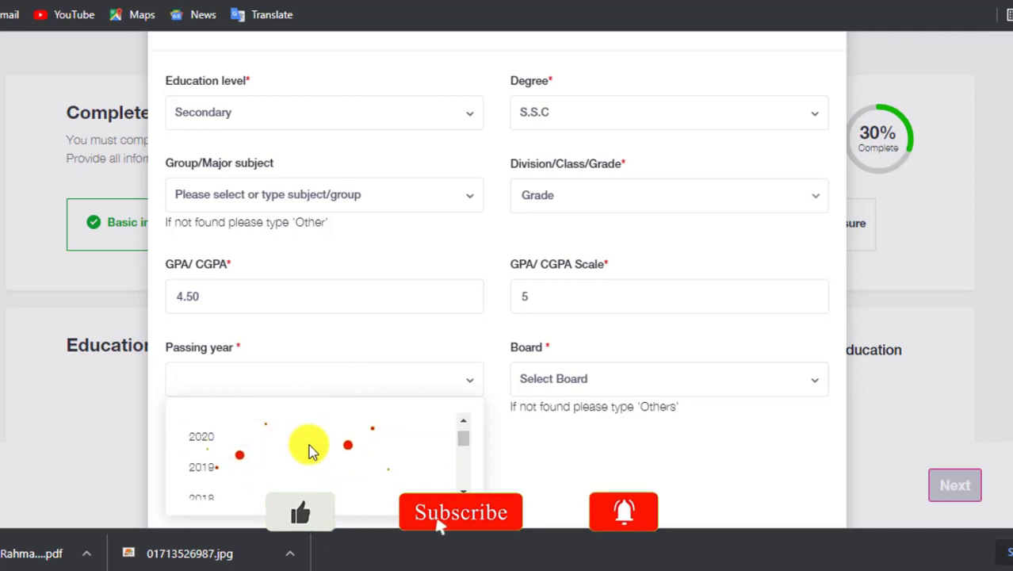
scroll(309, 448, down, 5)
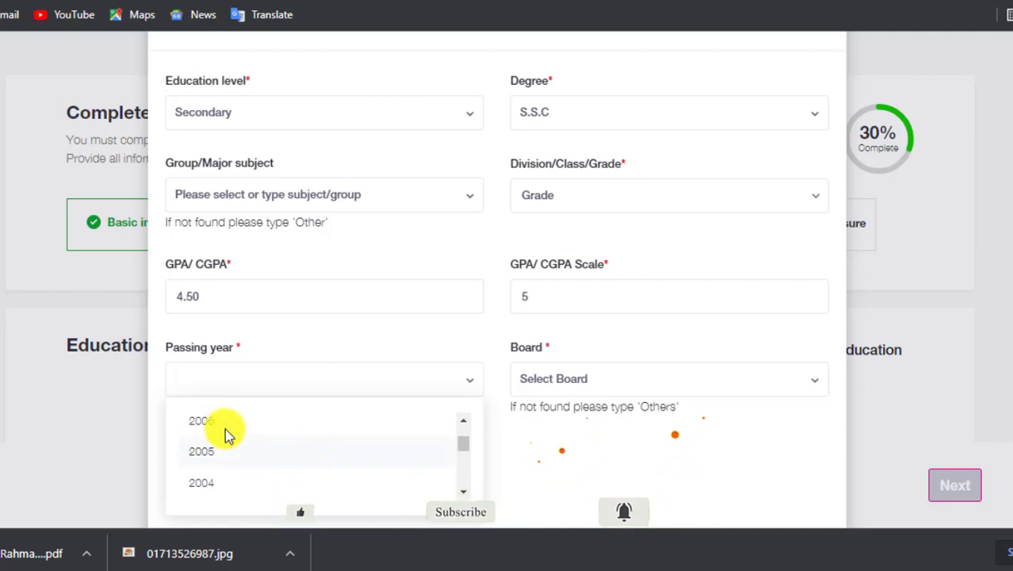
click(216, 422)
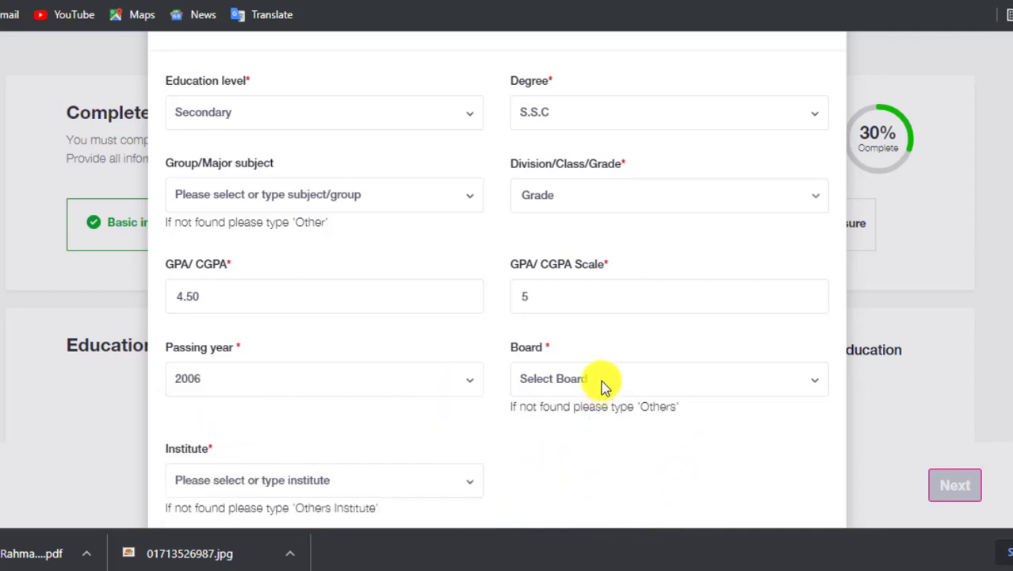
click(601, 381)
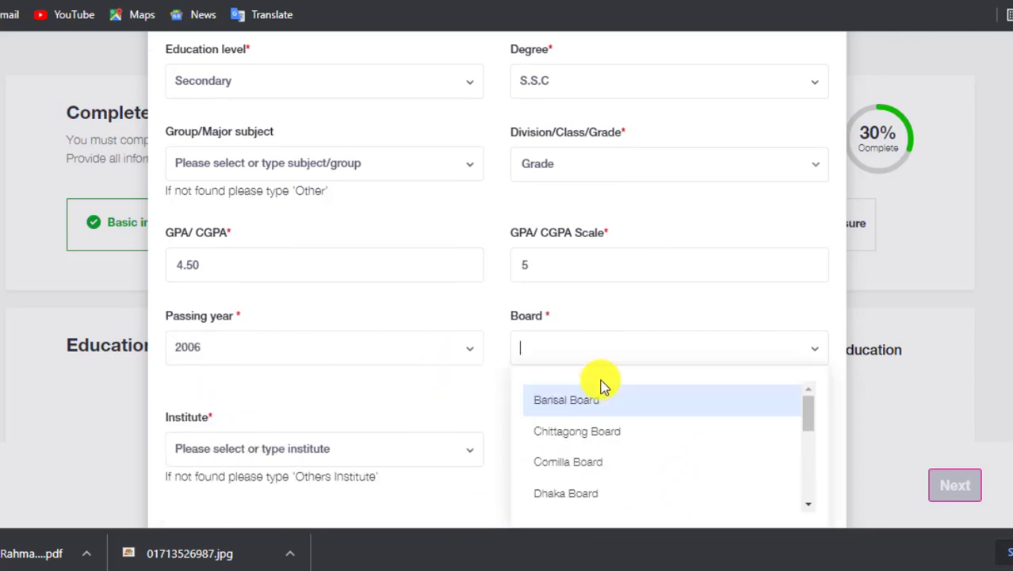
click(581, 493)
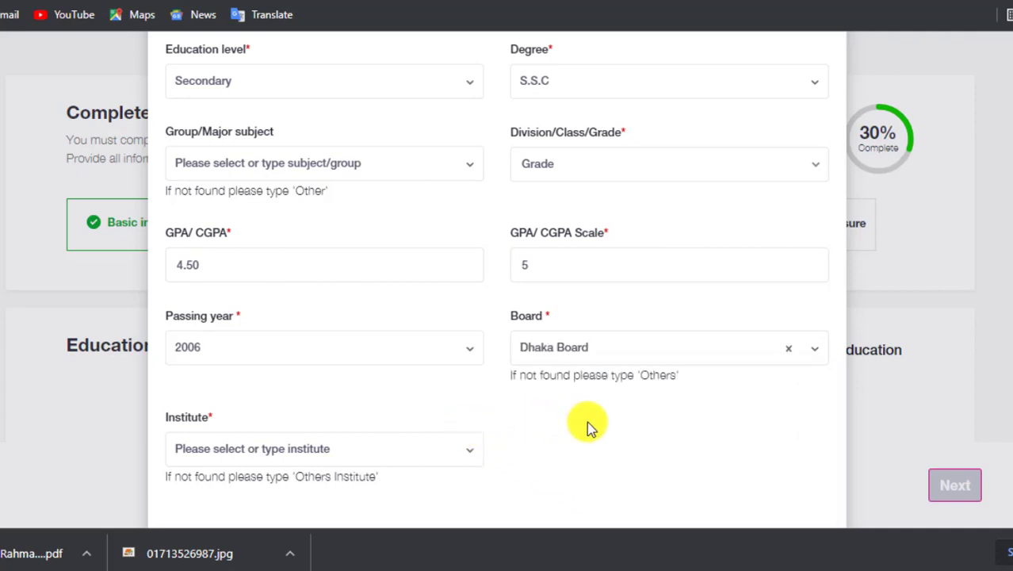
scroll(602, 426, down, 1)
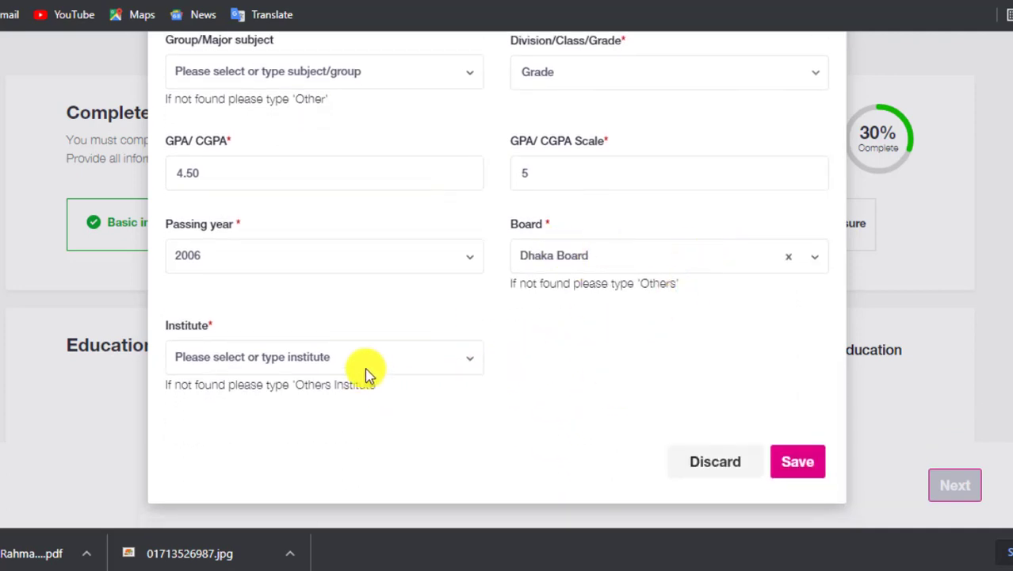
Select Chittagong Collegiate School as the institute.
click(341, 356)
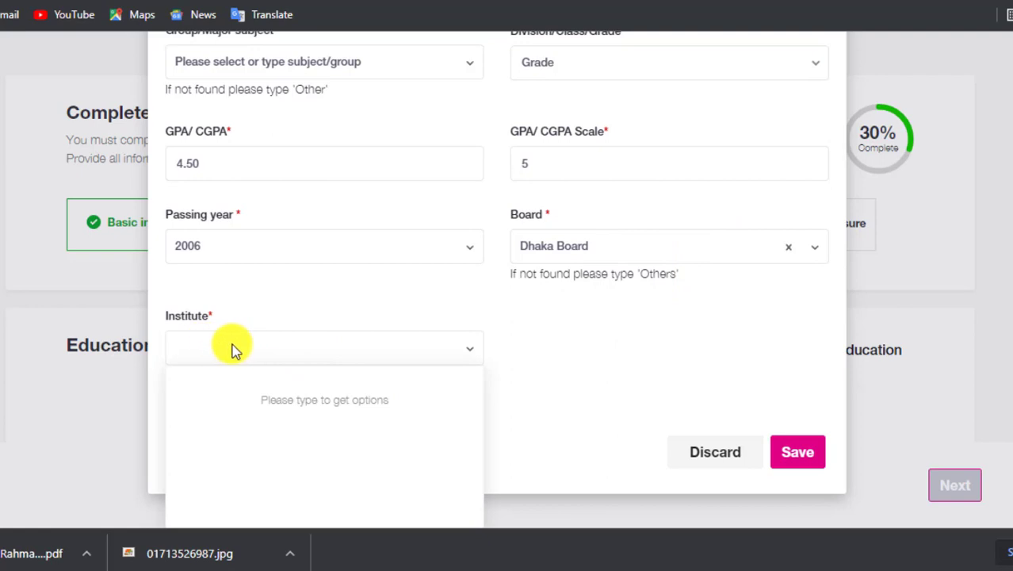
click(233, 349)
click(233, 349)
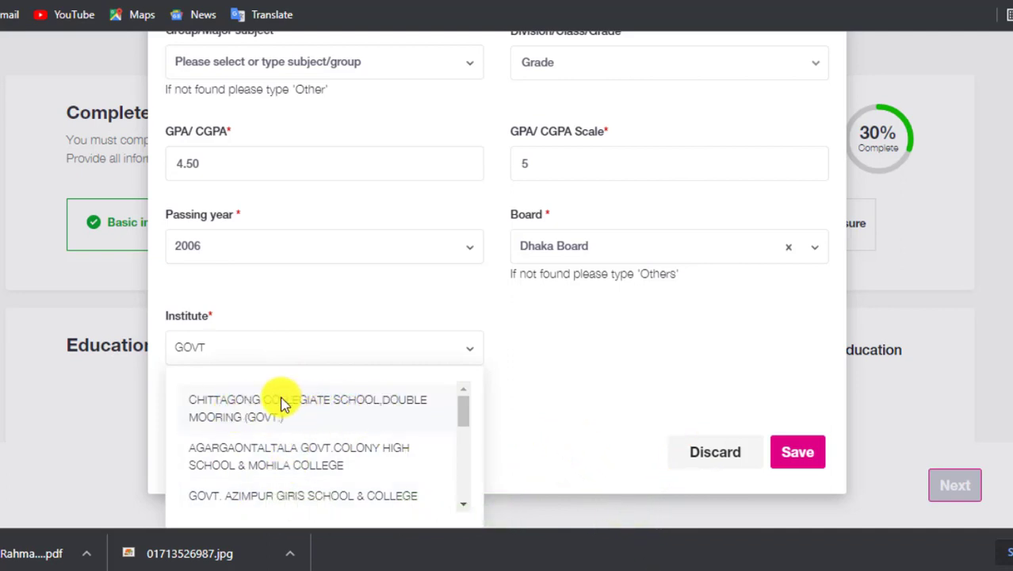
click(217, 407)
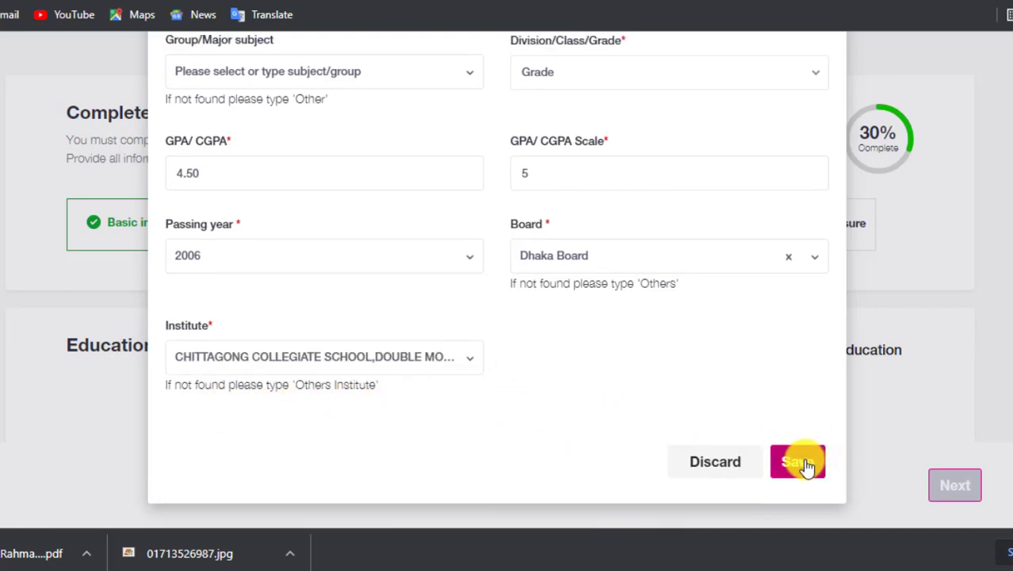
scroll(696, 380, up, 2)
scroll(696, 383, down, 2)
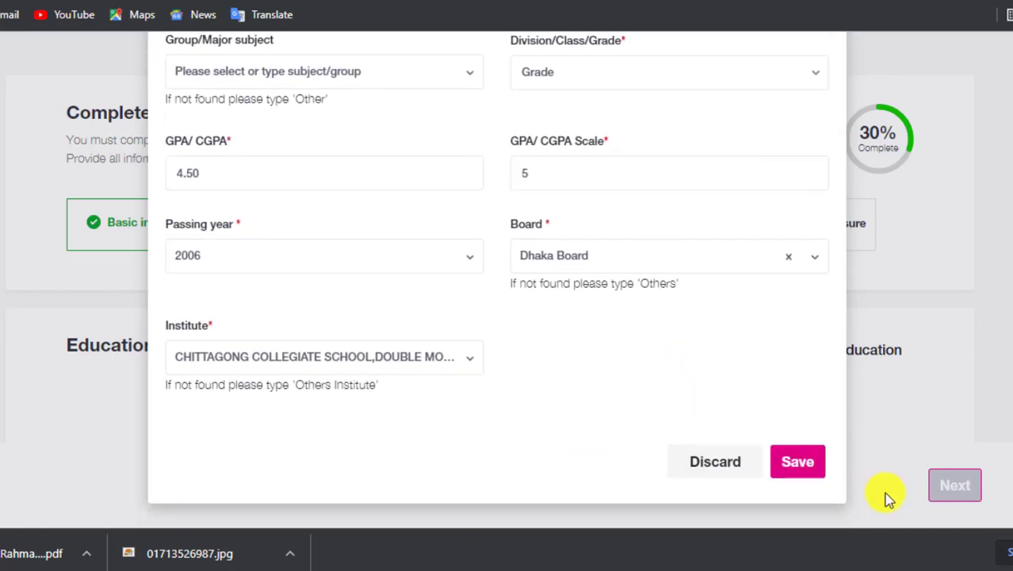
Save the S.S.C entry (Grade 4.50, 2006) and open a new blank education form.
click(798, 463)
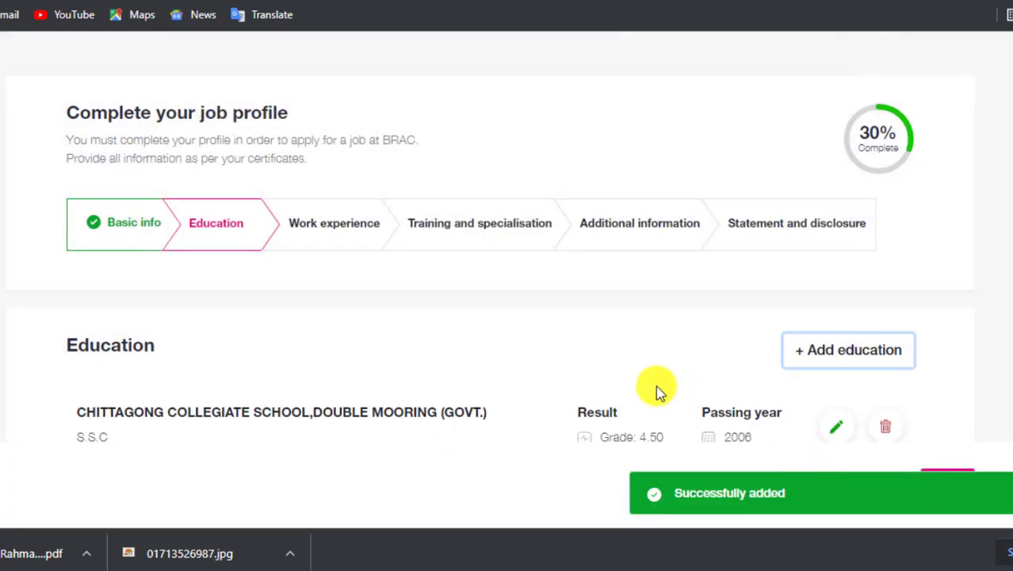
scroll(527, 257, down, 1)
scroll(530, 260, down, 1)
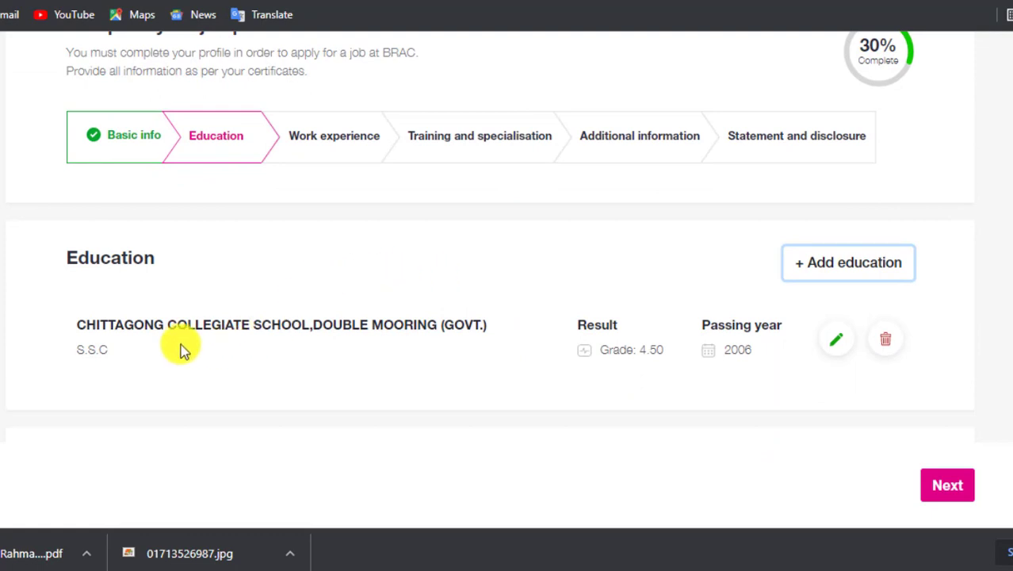
click(820, 270)
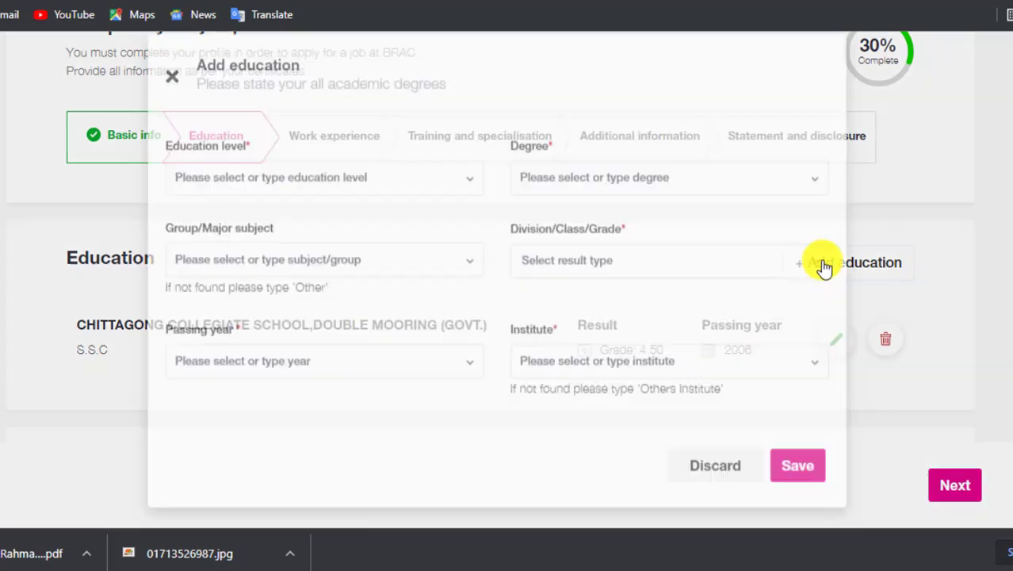
Set the education level to Higher Secondary and the degree to H.S.C.
click(273, 198)
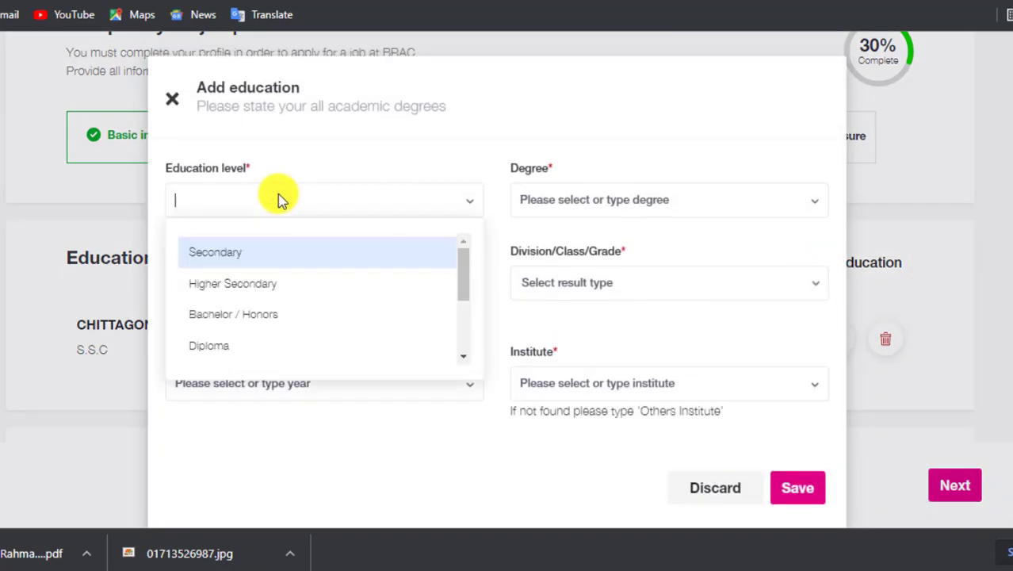
click(240, 290)
click(642, 199)
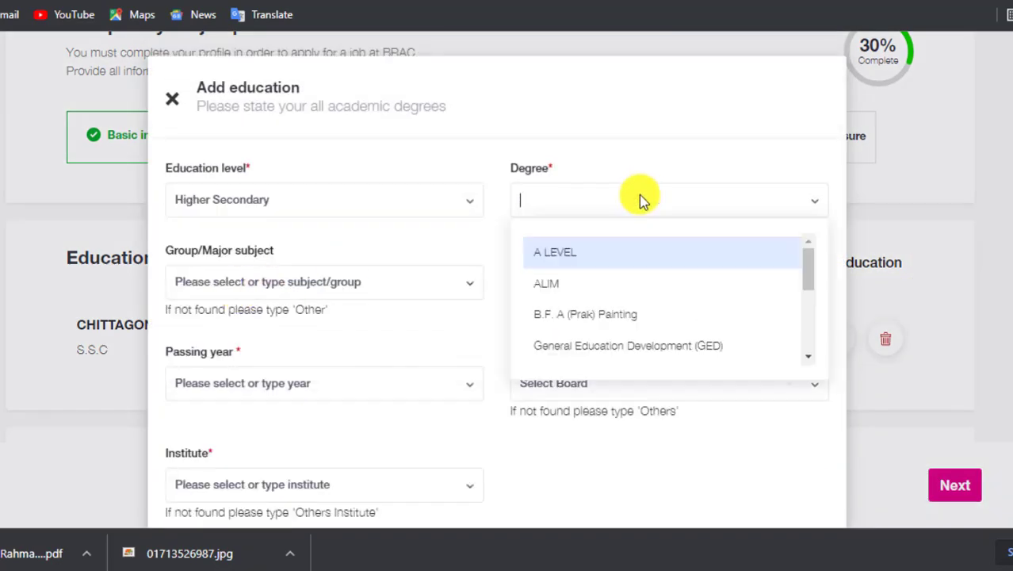
scroll(591, 286, down, 2)
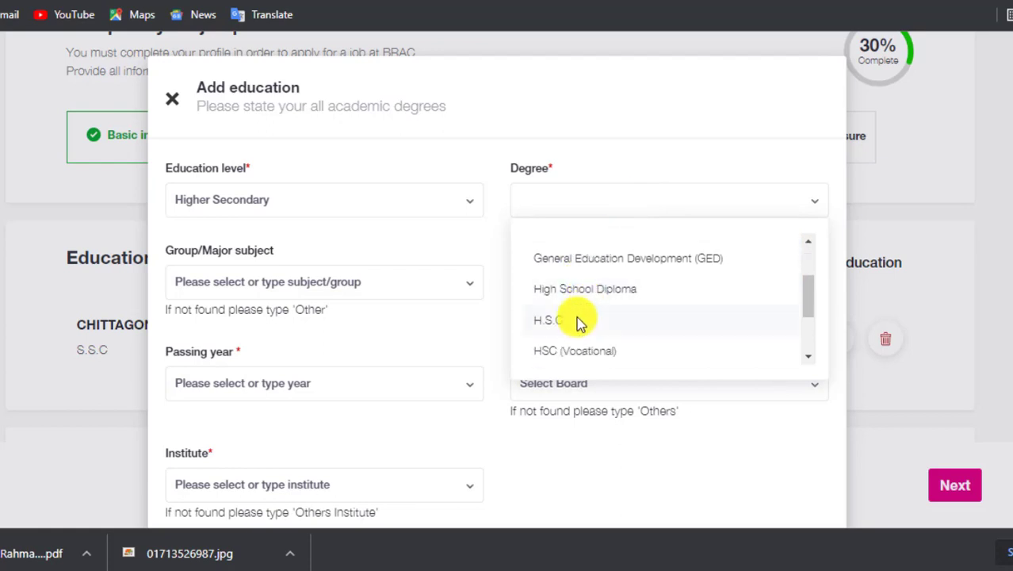
click(566, 325)
click(299, 287)
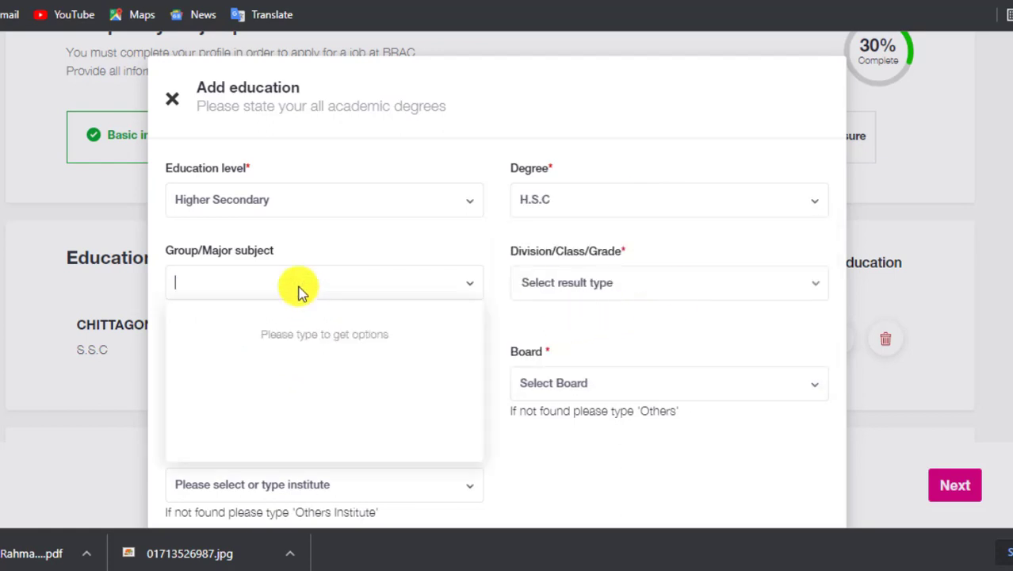
Choose Grade as the result type and enter GPA 4.38 out of 5.
click(344, 280)
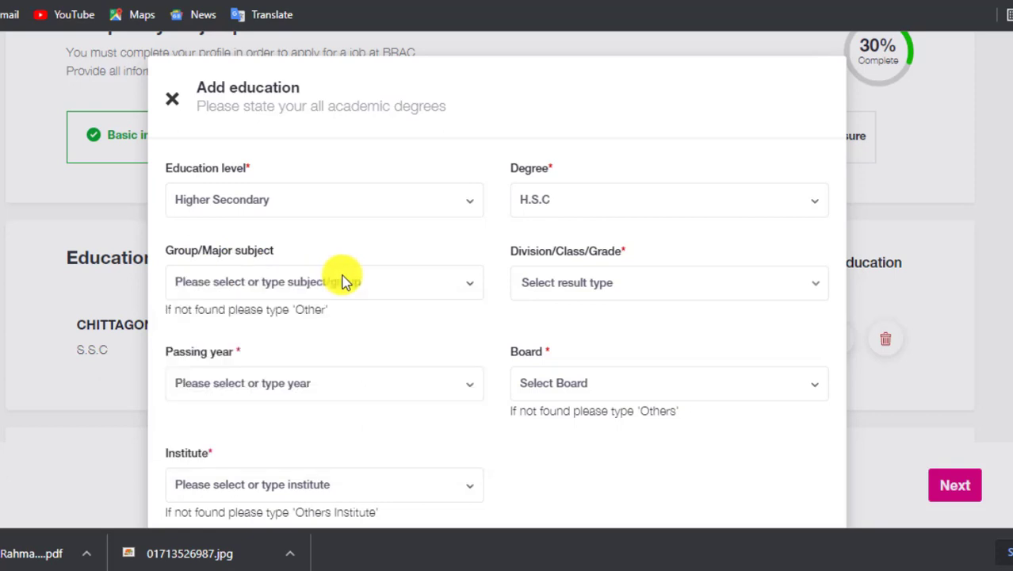
click(666, 295)
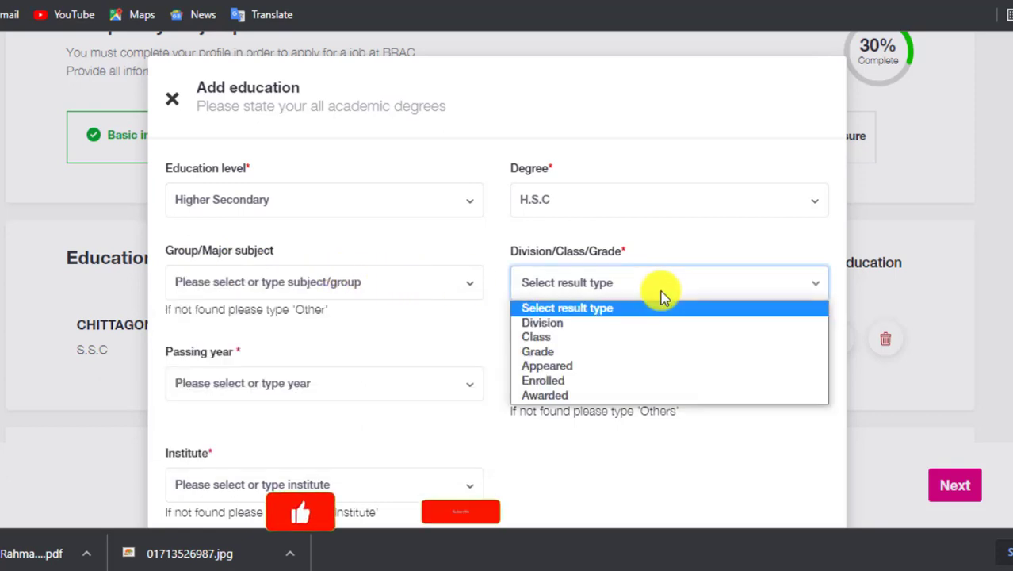
click(555, 352)
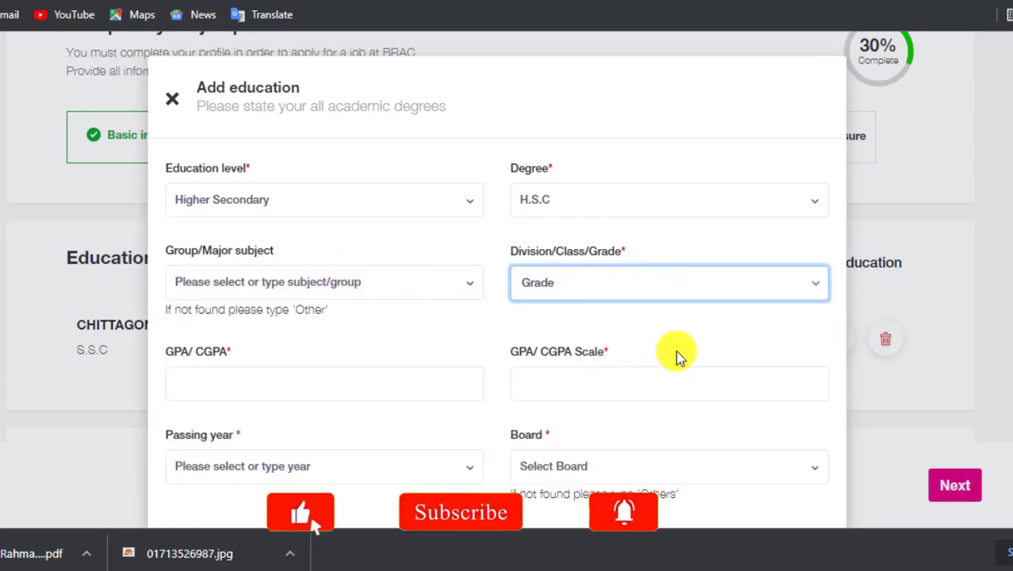
click(286, 382)
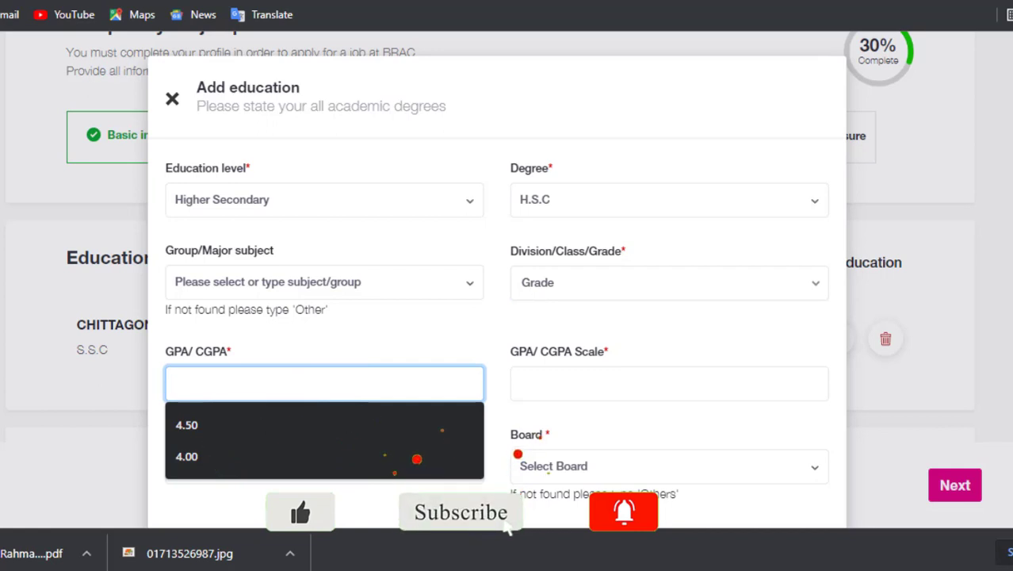
text(4.38)
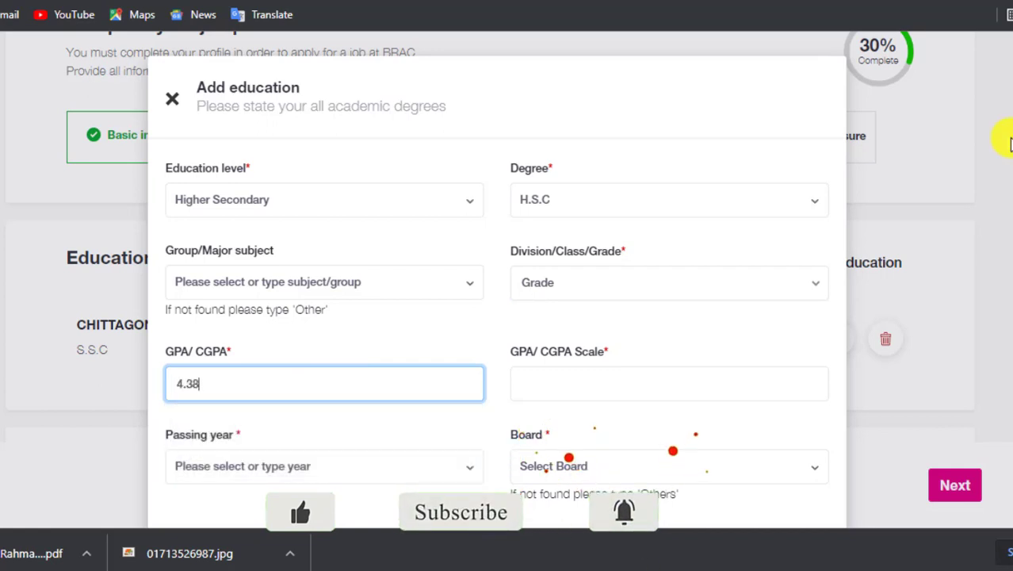
click(653, 381)
text(5)
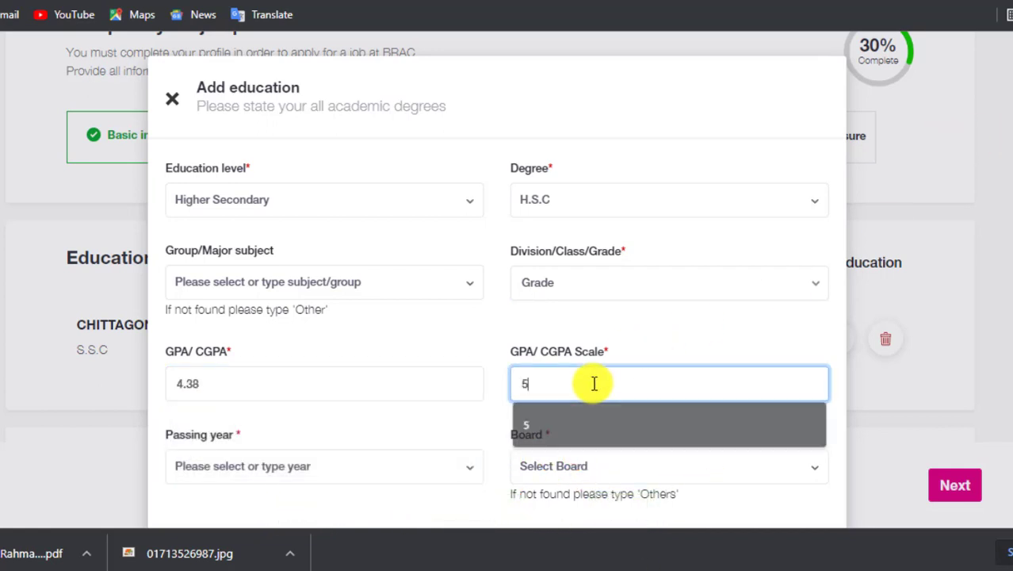
scroll(443, 405, down, 2)
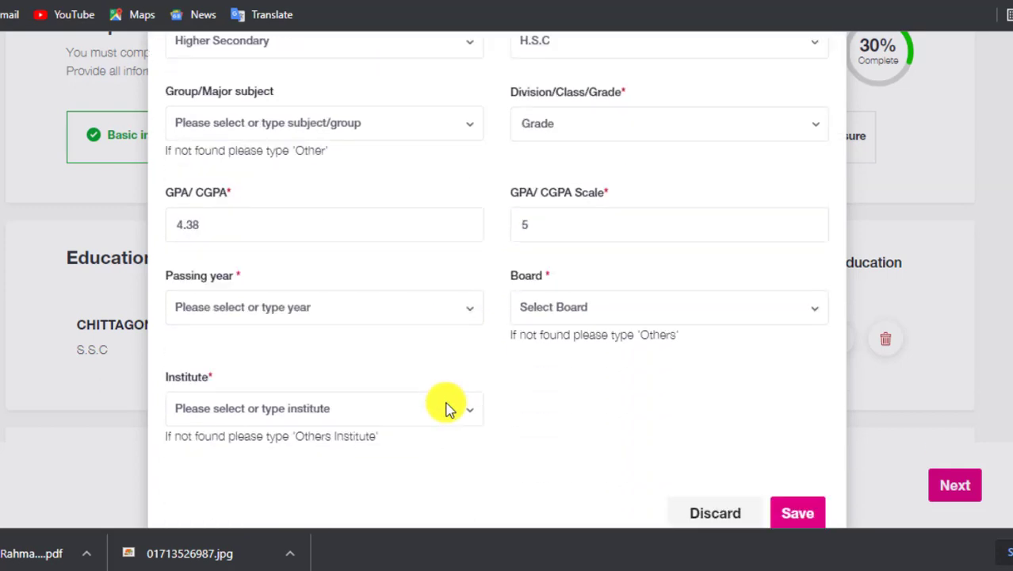
Set passing year 2008, Dhaka Board, the Agargaontaltala Govt. Colony institute, and save the entry.
click(290, 296)
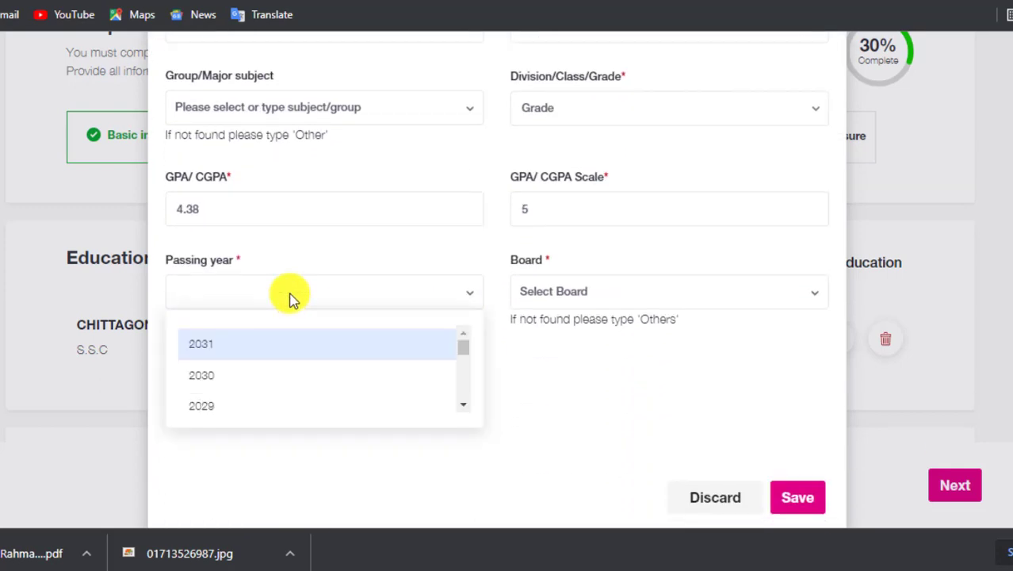
scroll(252, 370, down, 5)
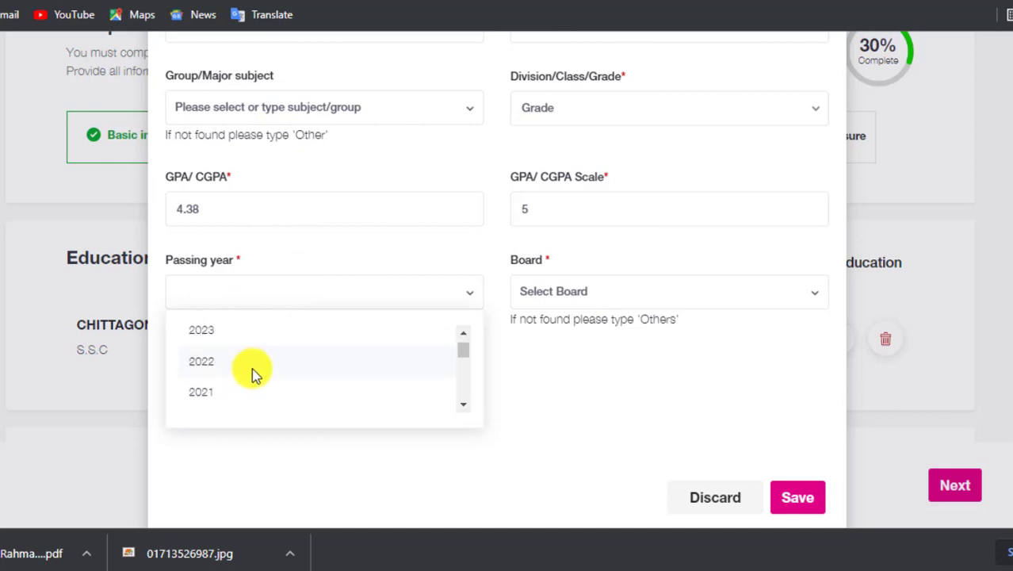
scroll(262, 365, down, 3)
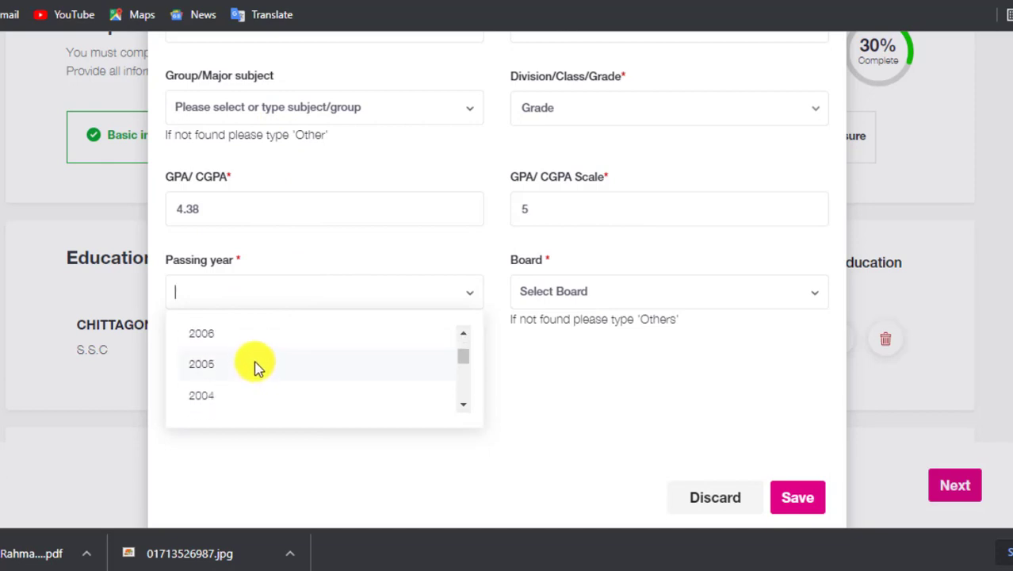
click(210, 361)
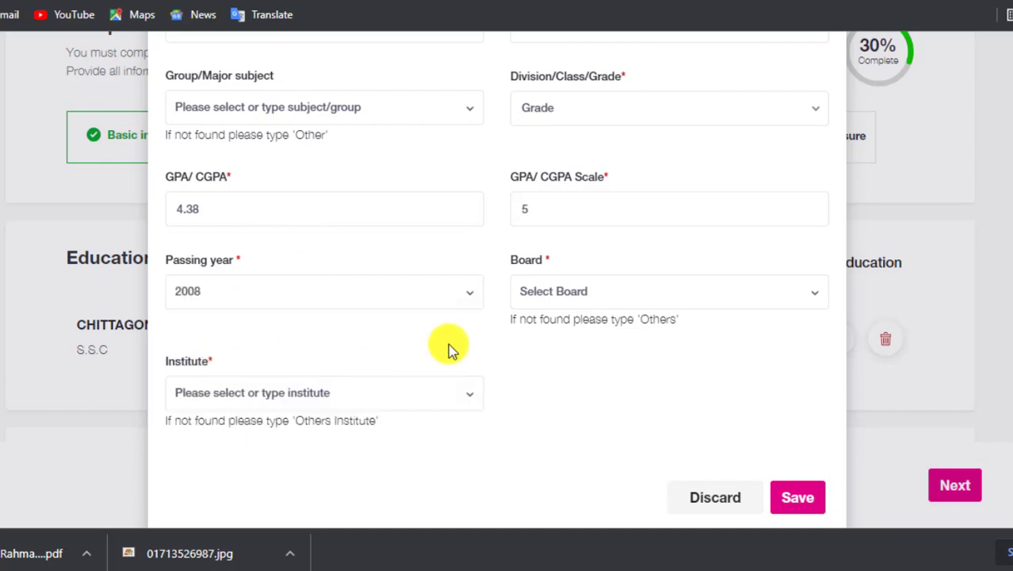
click(595, 294)
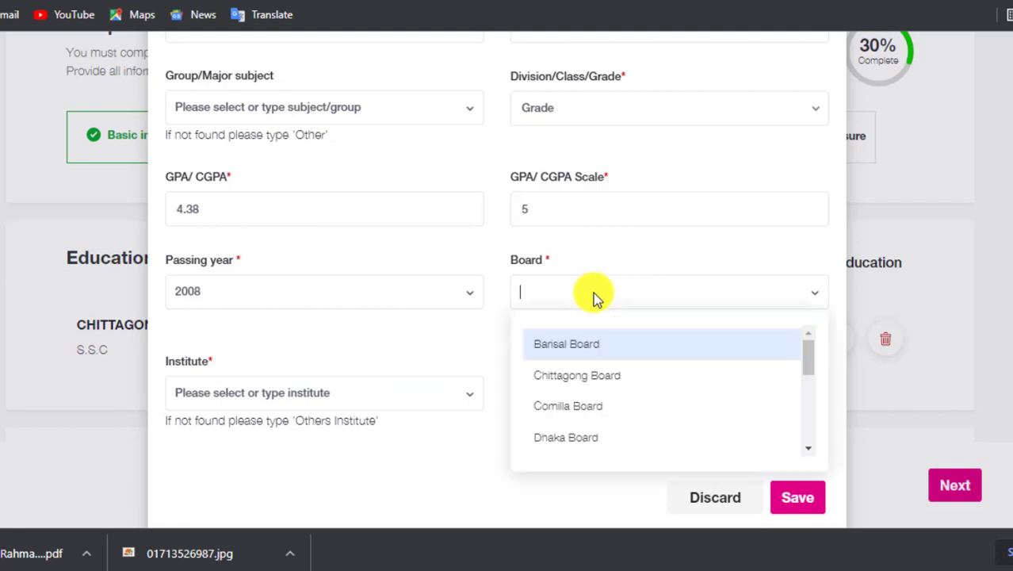
click(577, 441)
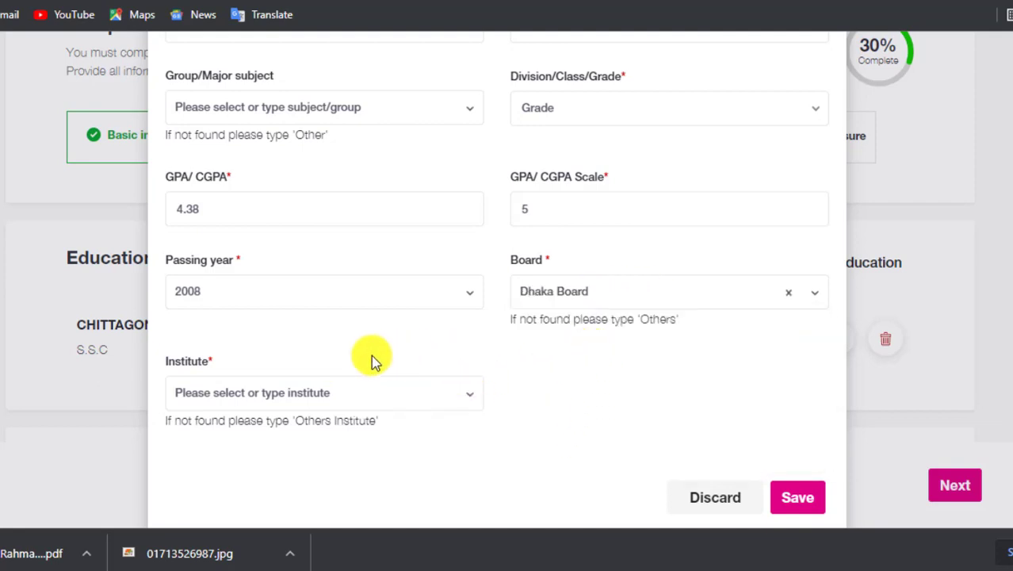
click(304, 393)
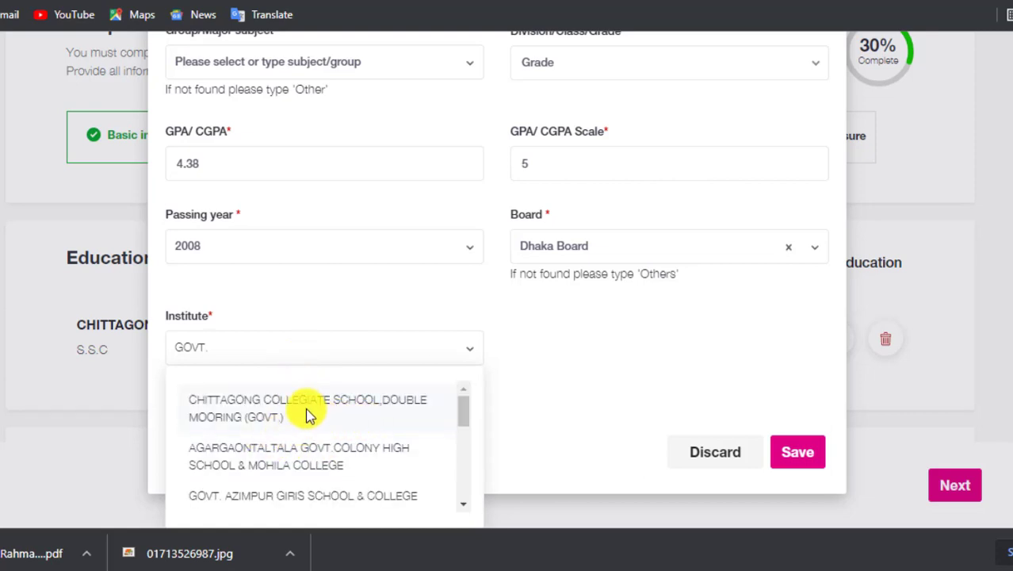
click(255, 462)
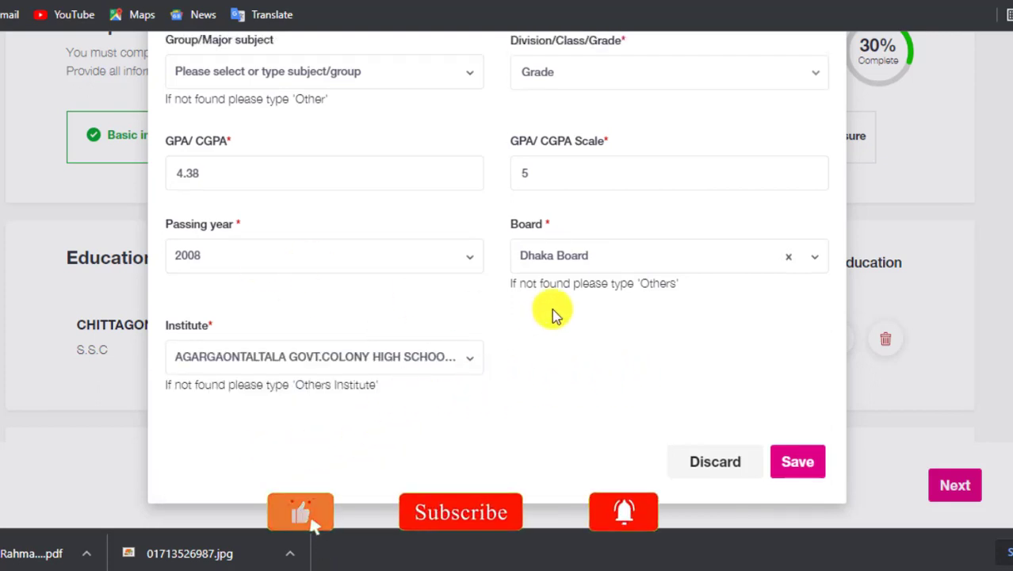
click(797, 470)
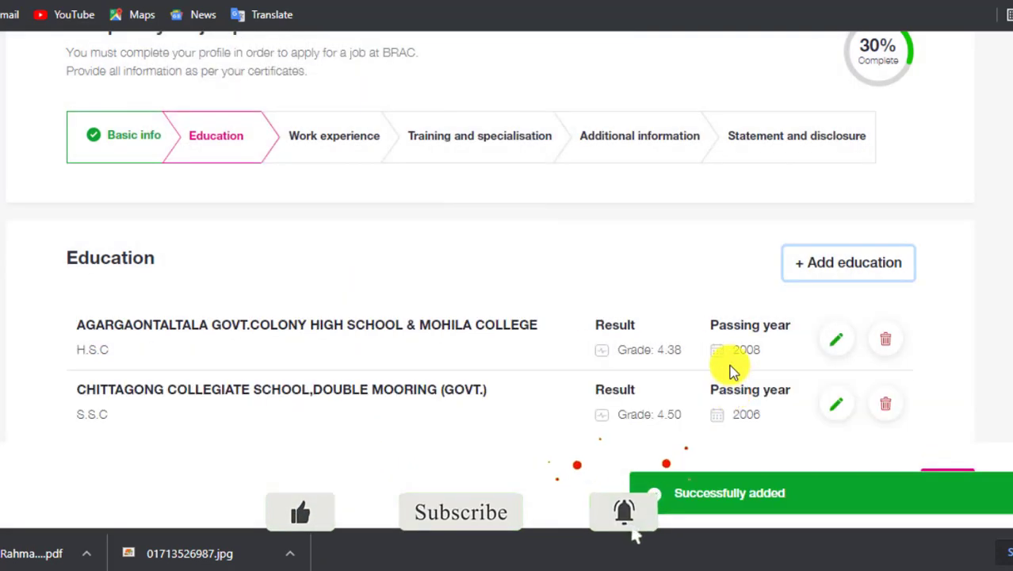
Start a third education entry and expand its Education level list.
scroll(733, 371, down, 2)
scroll(732, 371, up, 1)
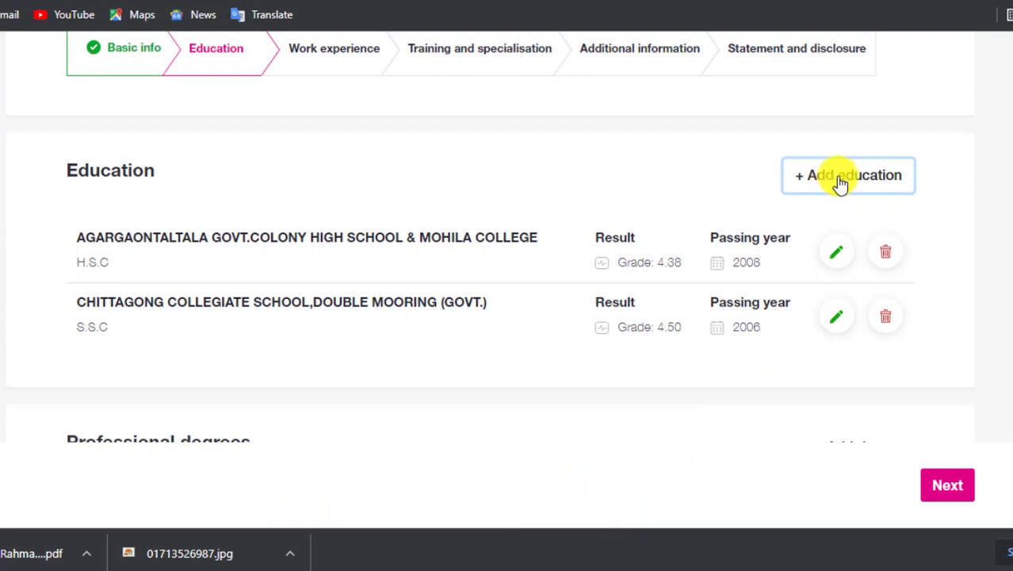
click(840, 182)
click(289, 200)
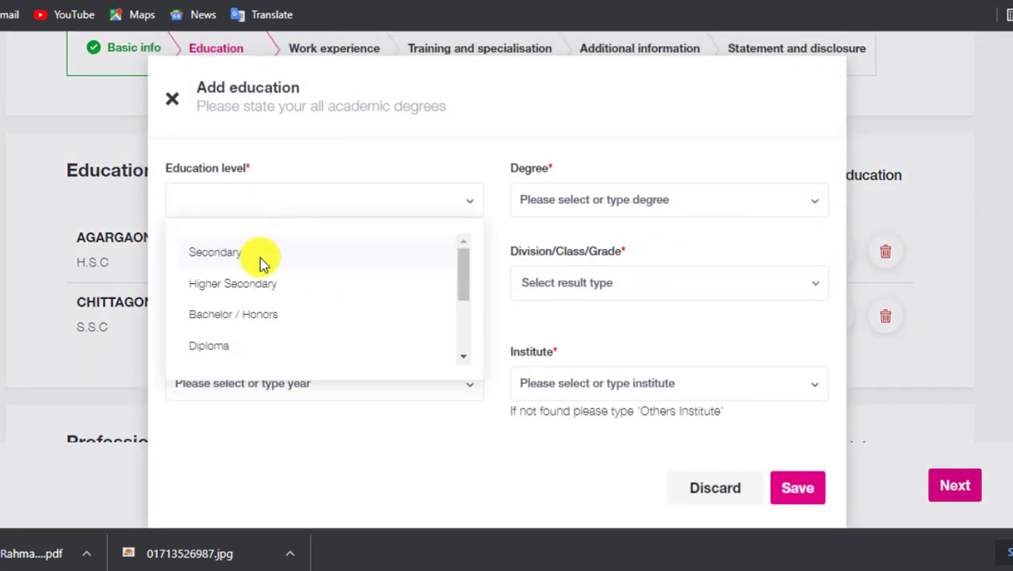
Set the education level to Bachelor / Honors and the degree to B. A. (Hon's).
click(237, 320)
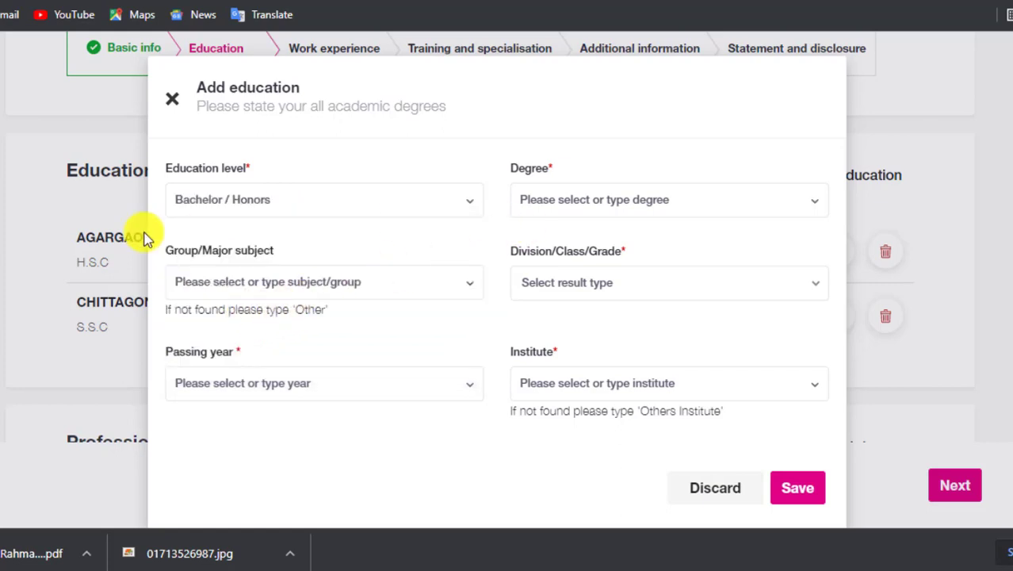
click(604, 203)
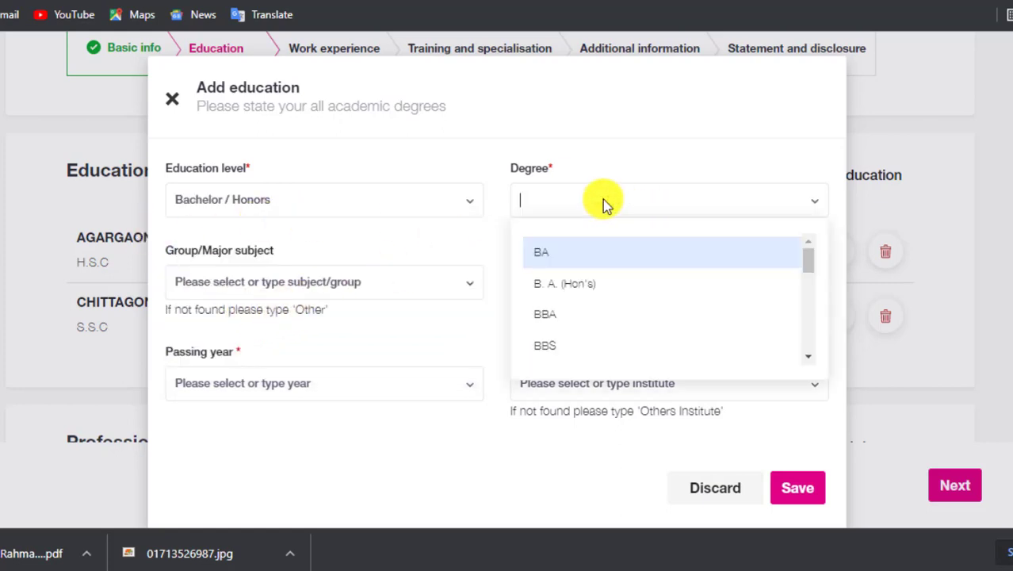
click(578, 291)
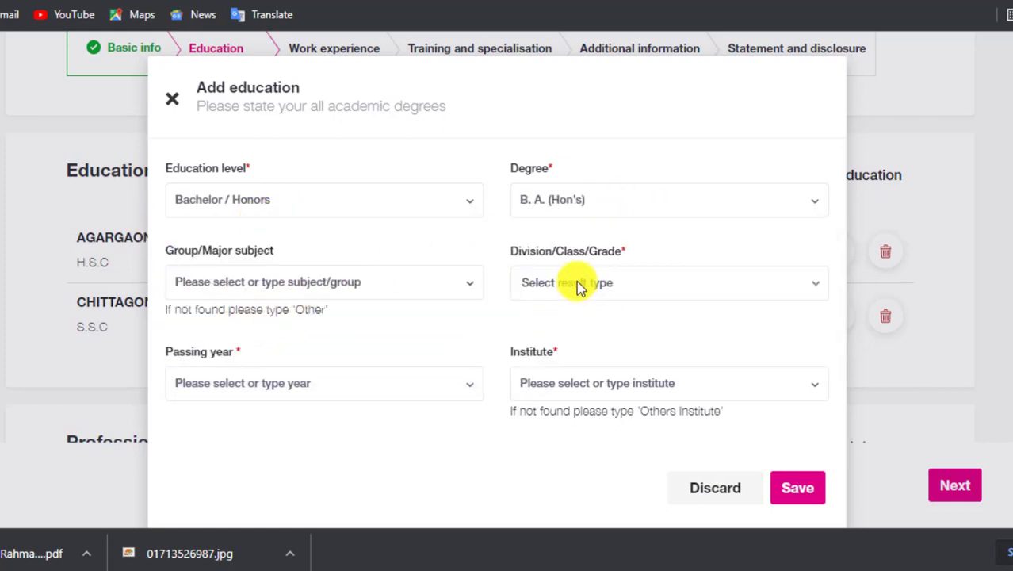
click(560, 207)
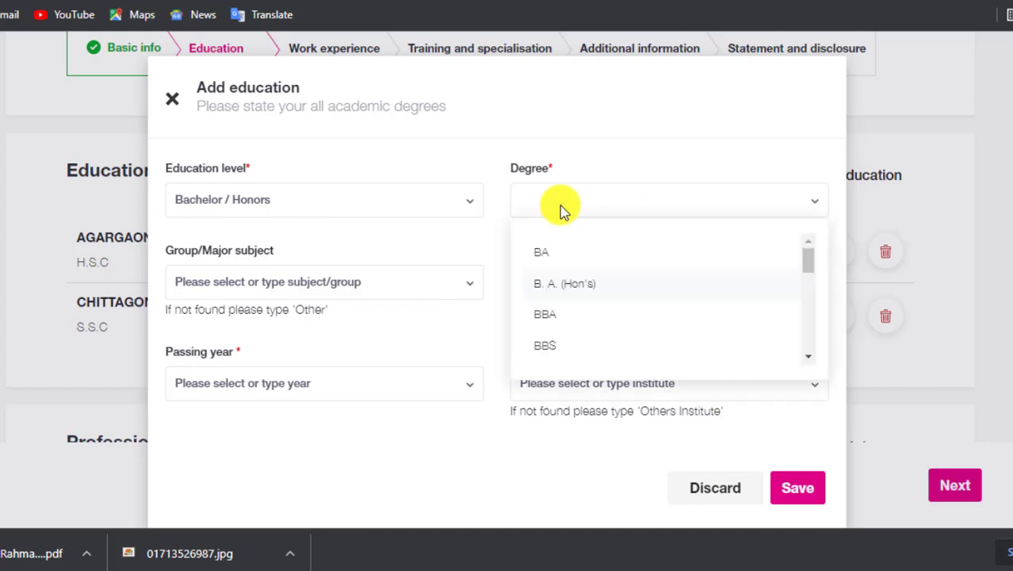
click(562, 208)
click(321, 286)
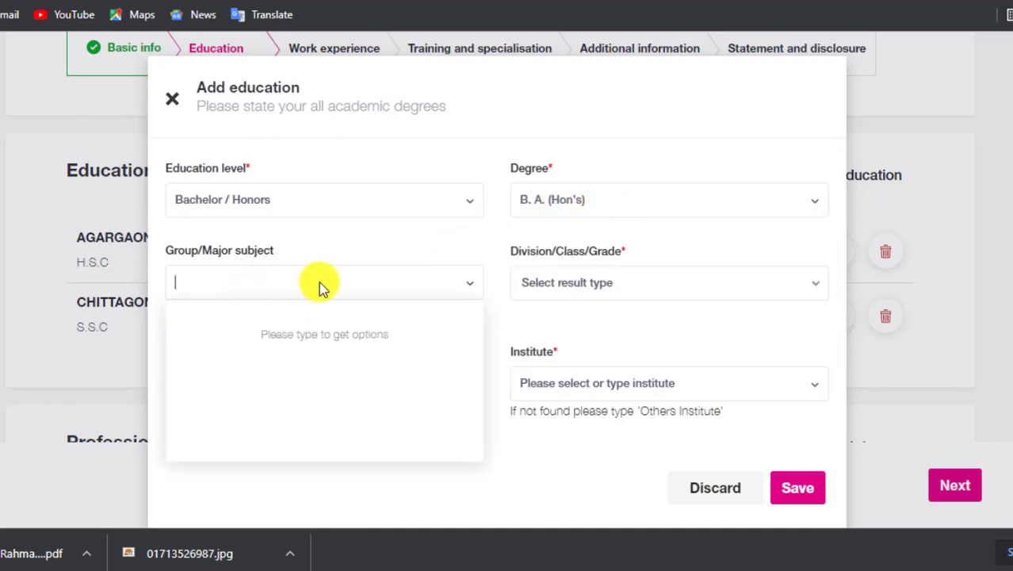
Record the result as 1st Division with passing year 2012.
click(555, 280)
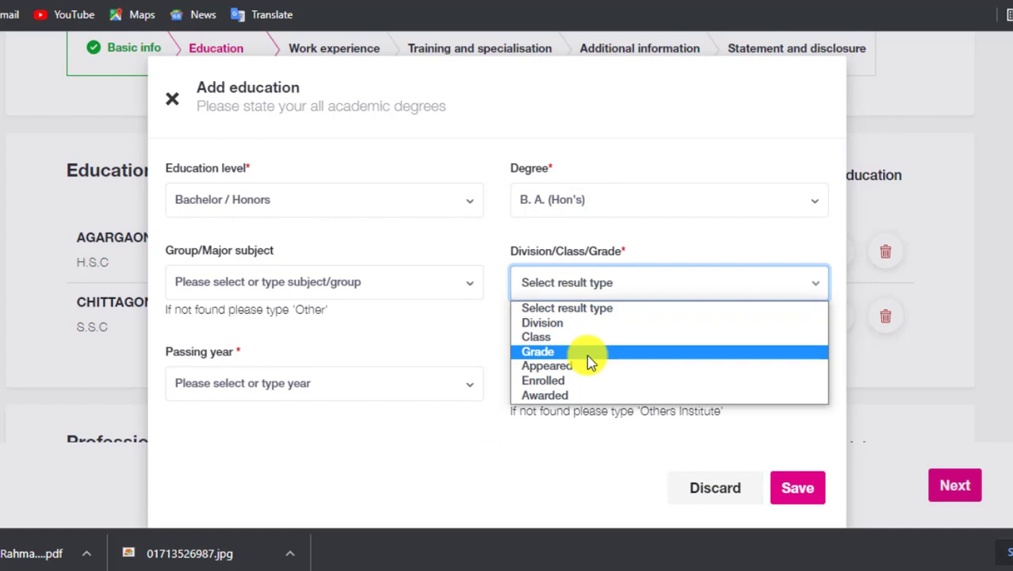
click(564, 324)
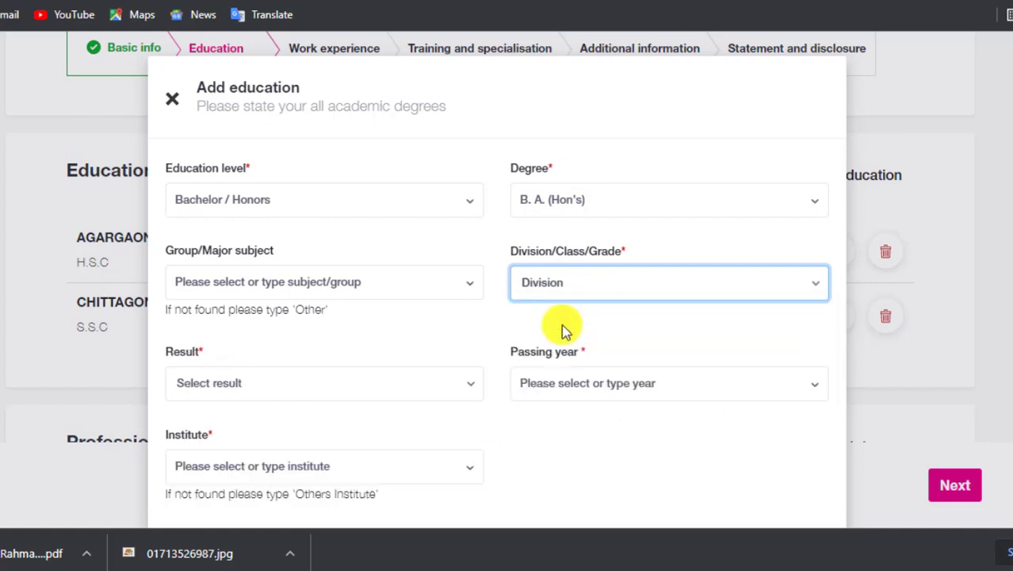
click(237, 388)
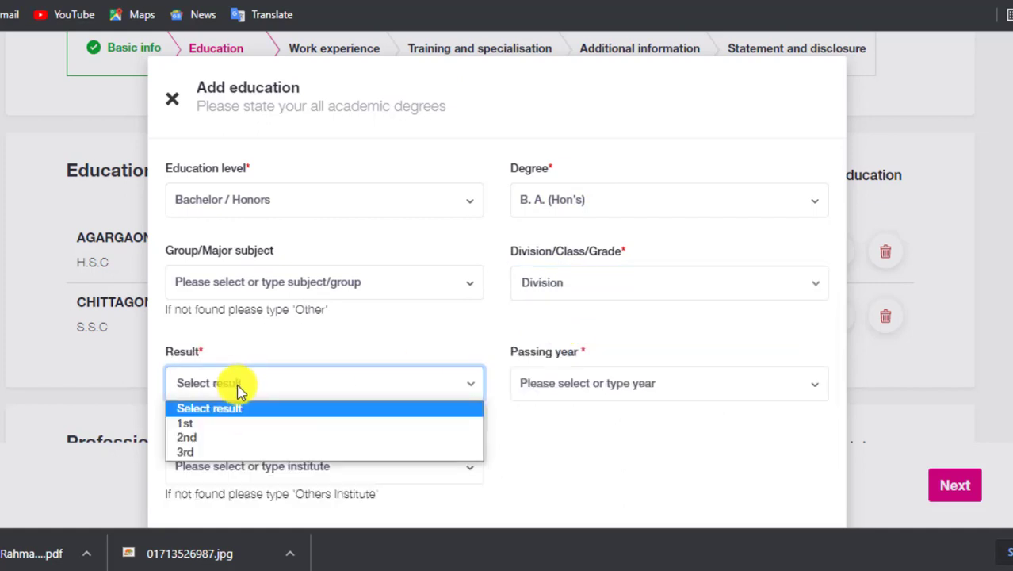
click(204, 422)
scroll(332, 392, down, 1)
click(567, 295)
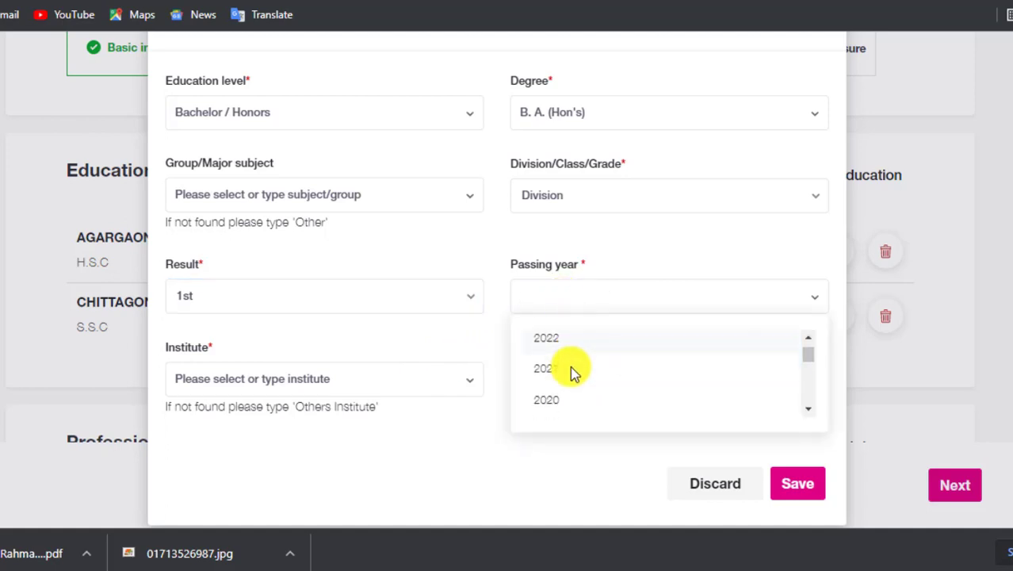
scroll(571, 373, up, 1)
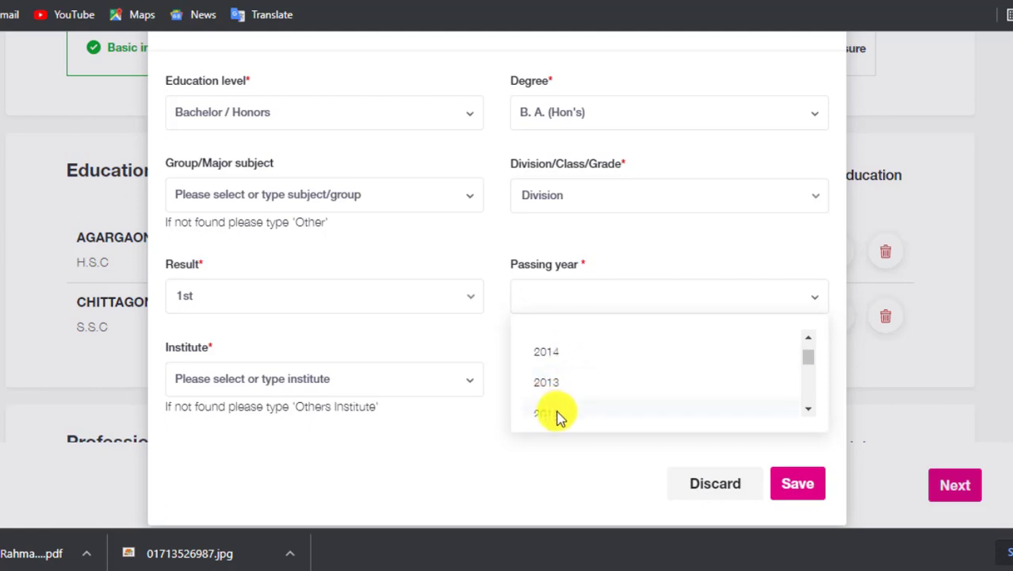
click(557, 414)
Search 'GOVT. ASH', choose GOVT.K.C COLLAGE as the institute, and save the entry.
click(228, 380)
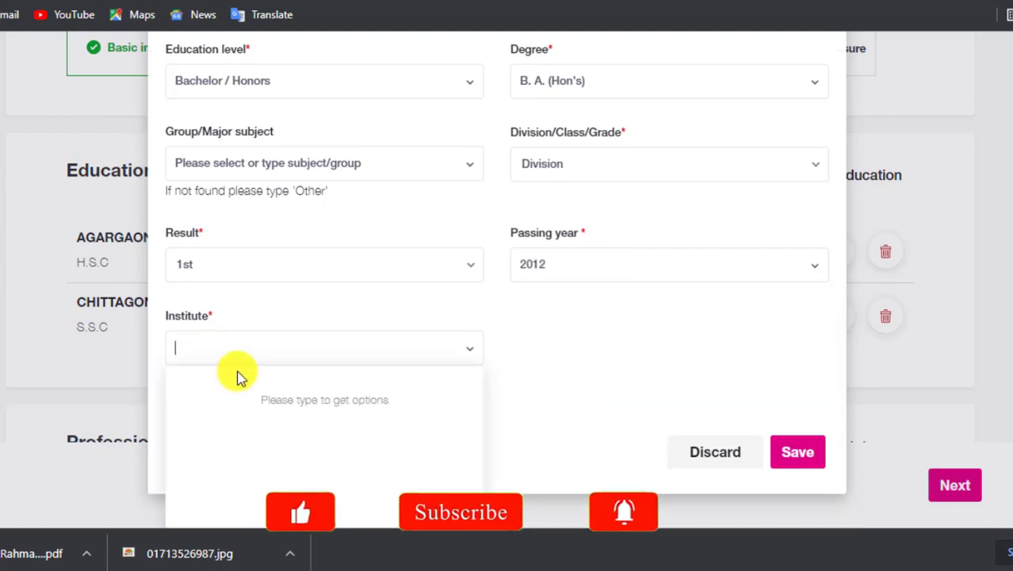
text(GO)
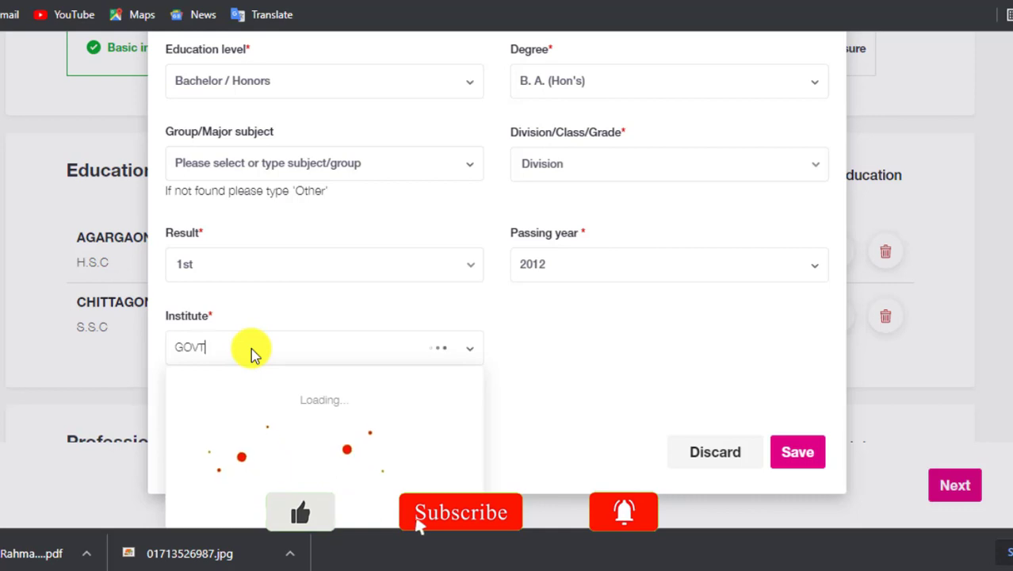
text(VT. A)
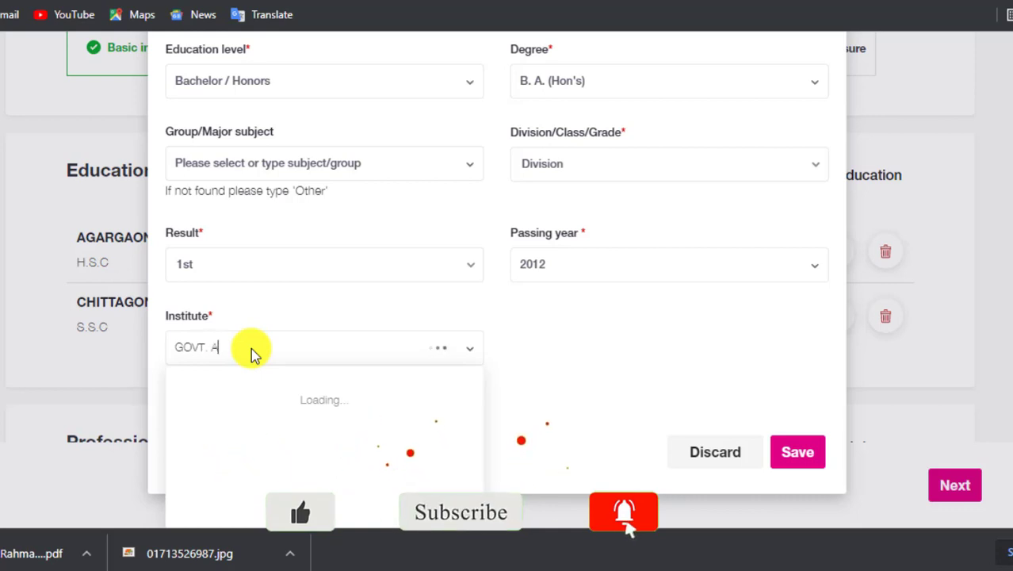
text(SH)
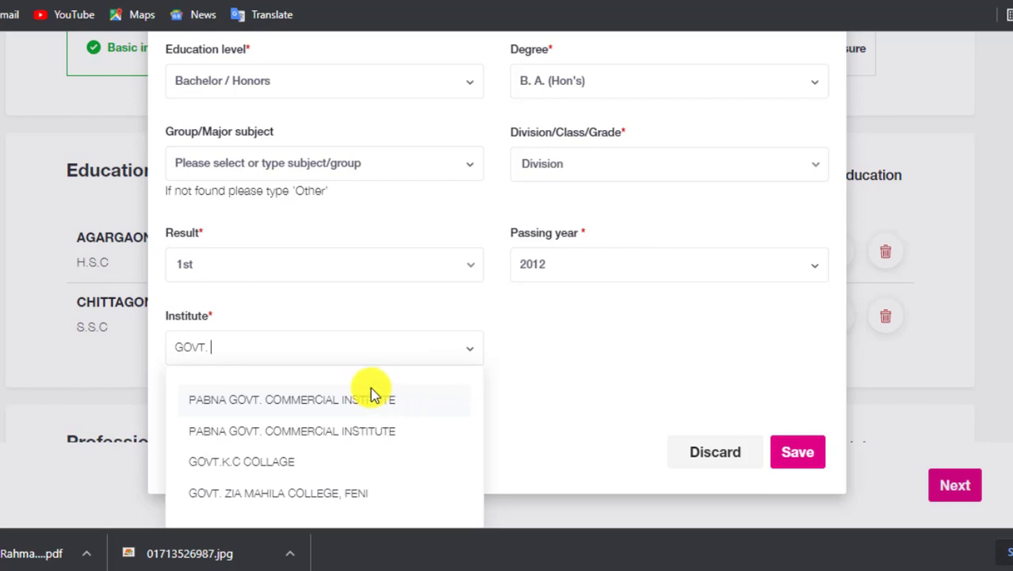
click(252, 471)
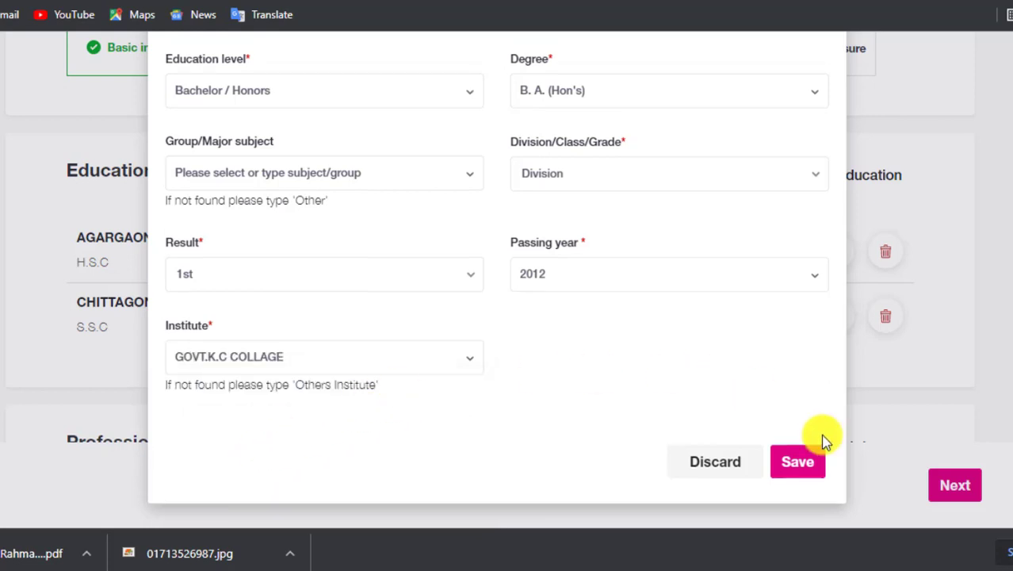
scroll(653, 418, up, 1)
scroll(653, 416, down, 1)
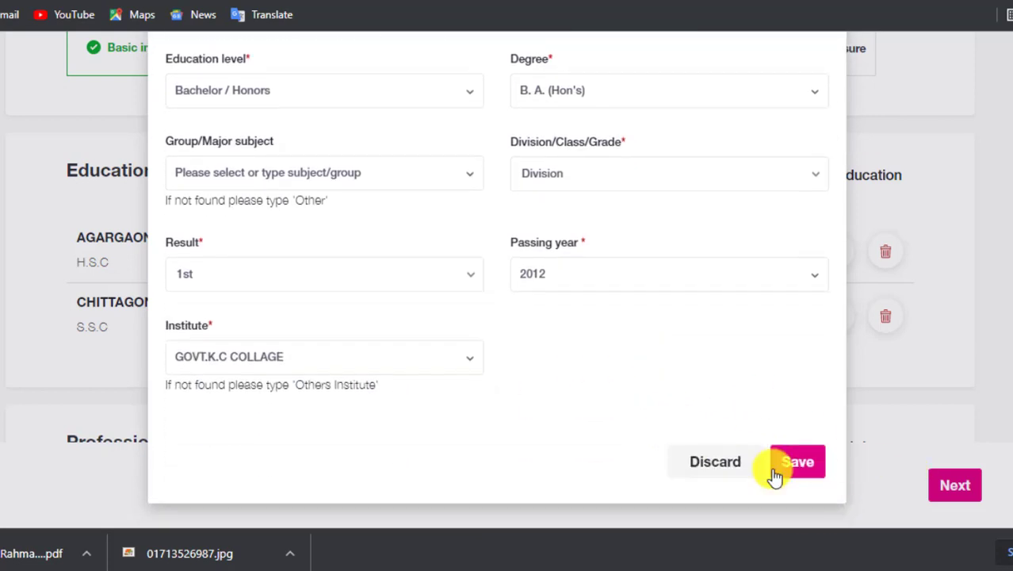
click(795, 464)
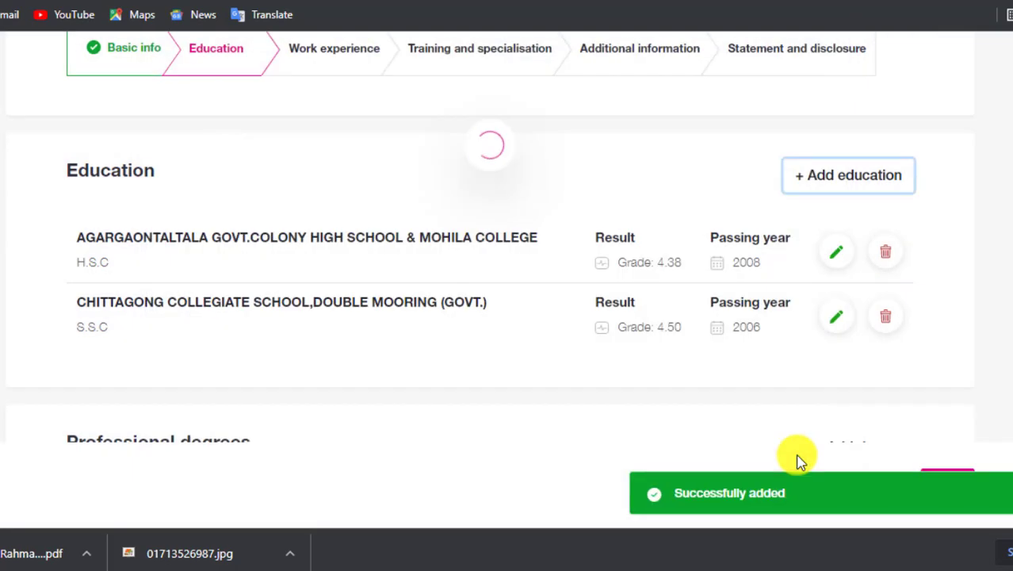
scroll(124, 282, down, 1)
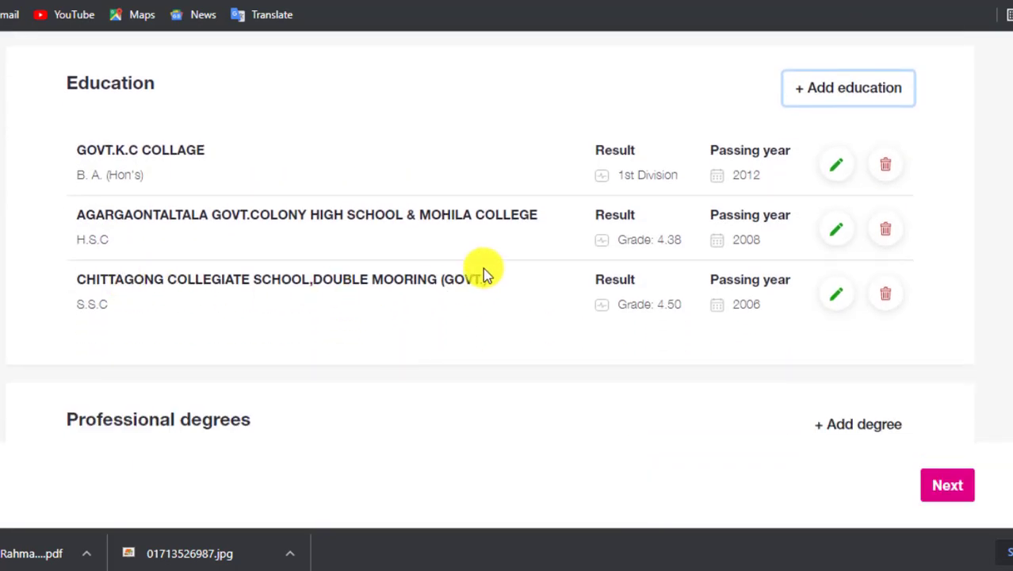
scroll(419, 265, up, 1)
scroll(824, 223, up, 1)
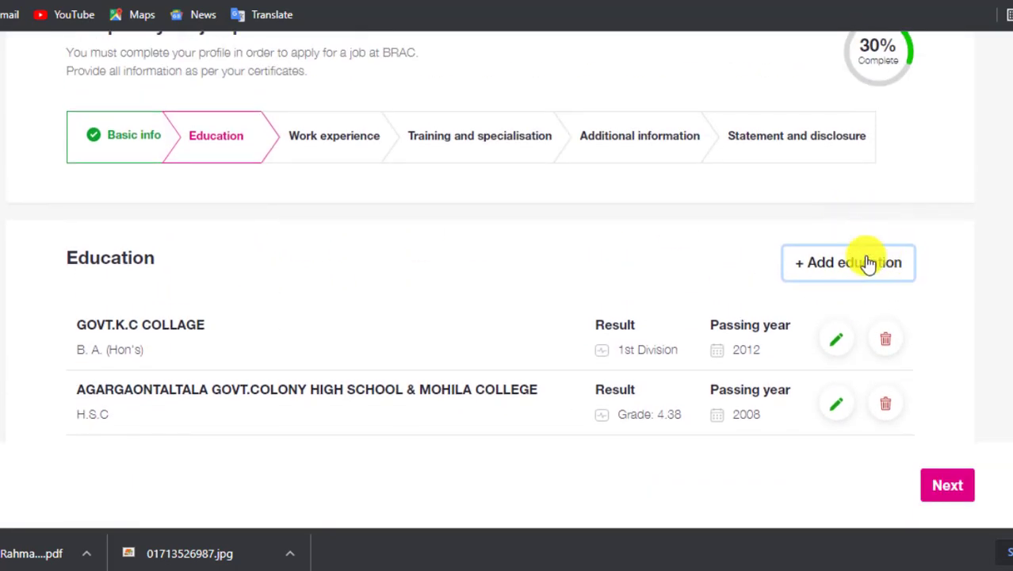
Start a fourth education entry with Master as both education level and degree.
click(858, 264)
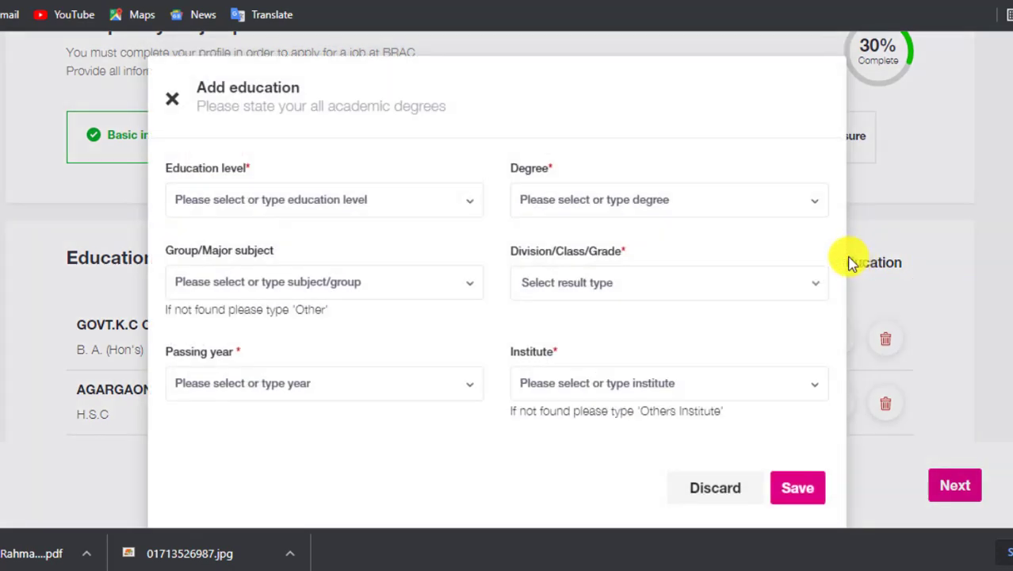
click(279, 201)
scroll(293, 306, down, 1)
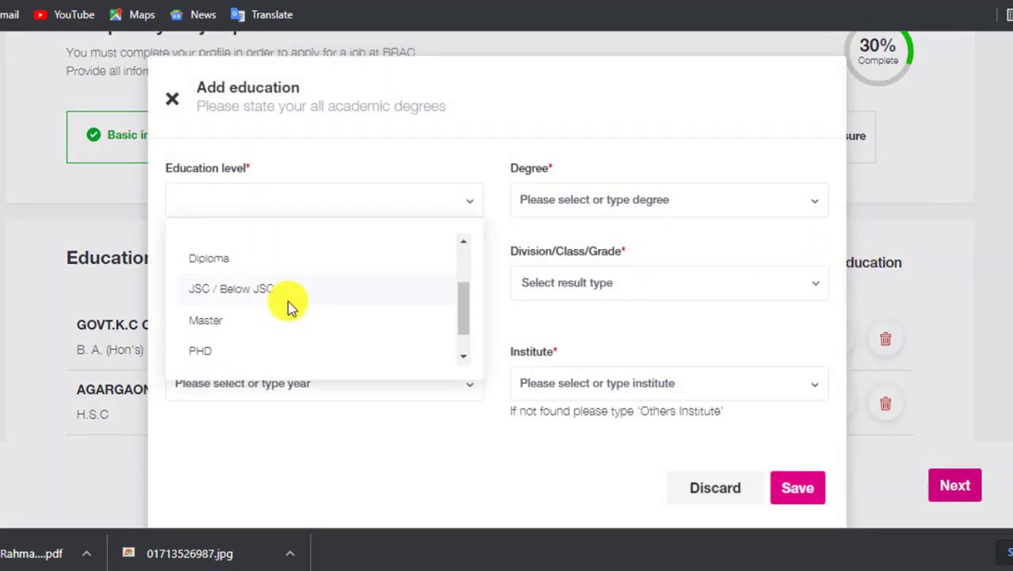
click(220, 322)
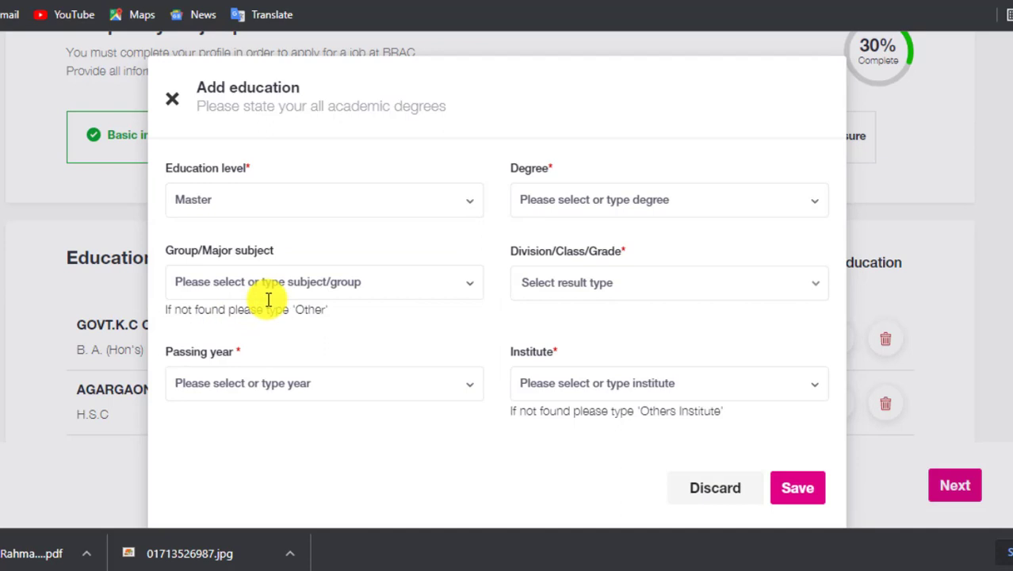
click(602, 201)
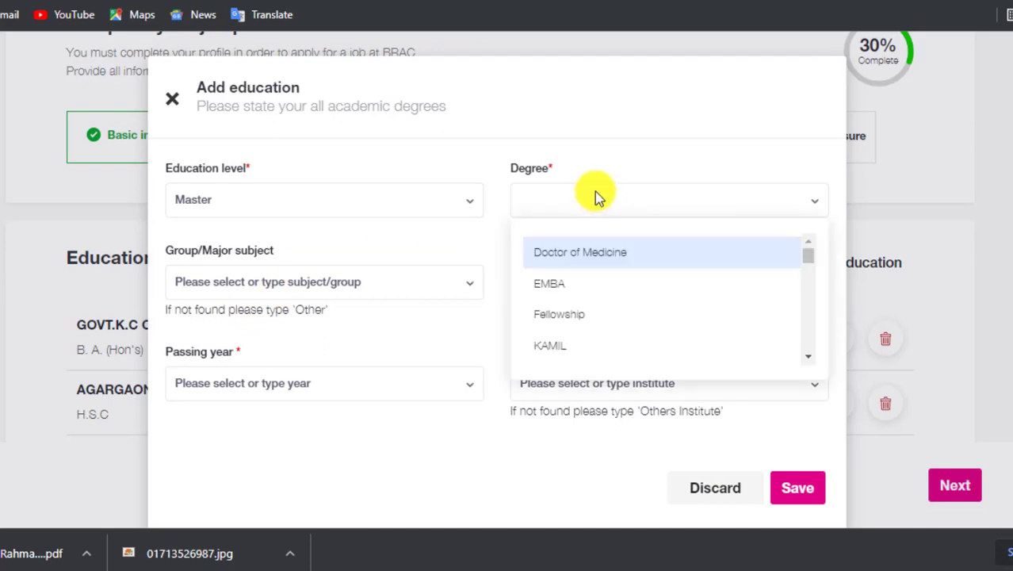
scroll(598, 269, down, 1)
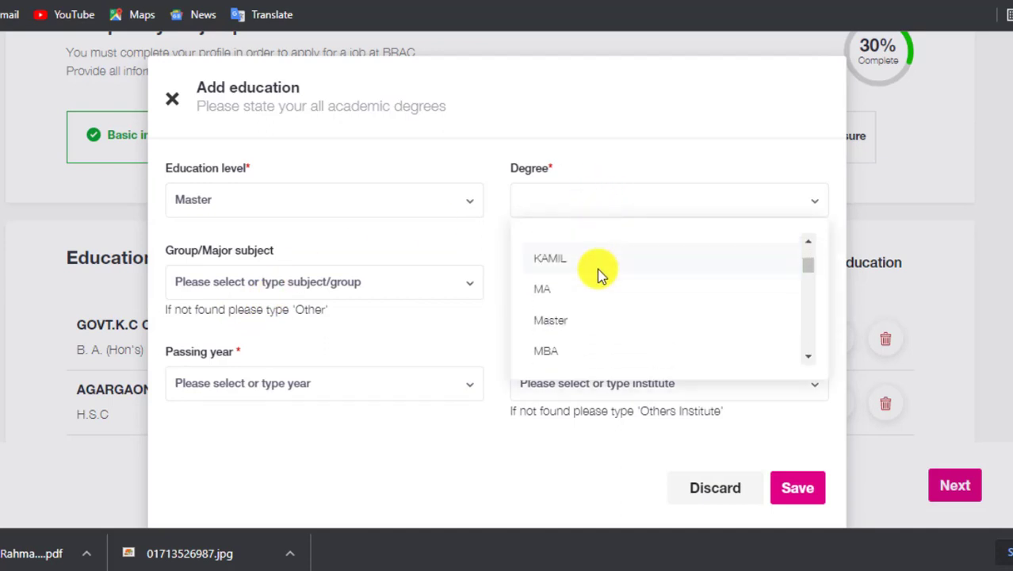
click(578, 329)
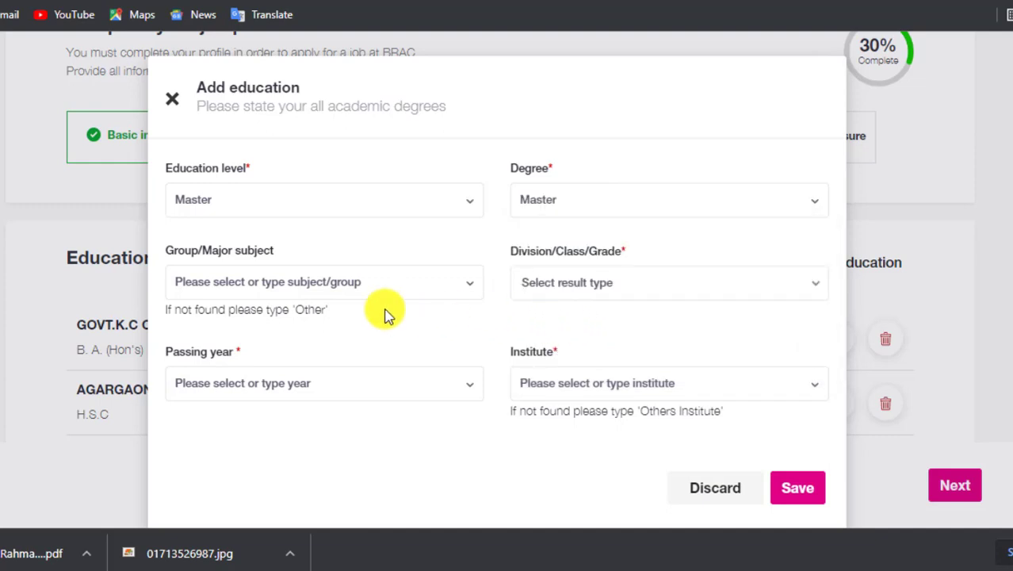
click(226, 283)
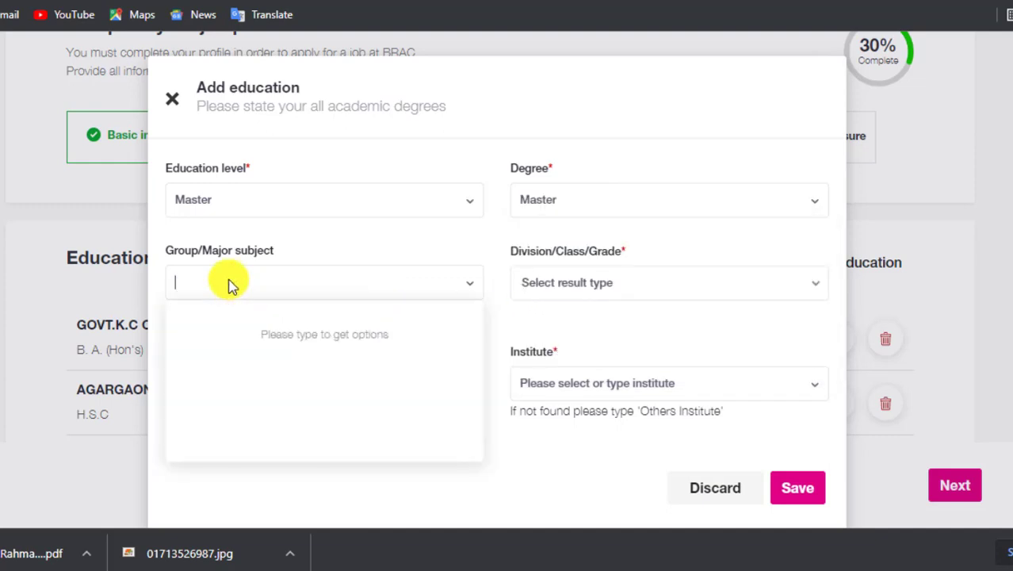
click(226, 283)
Set the result type to Division with a 1st result.
click(572, 284)
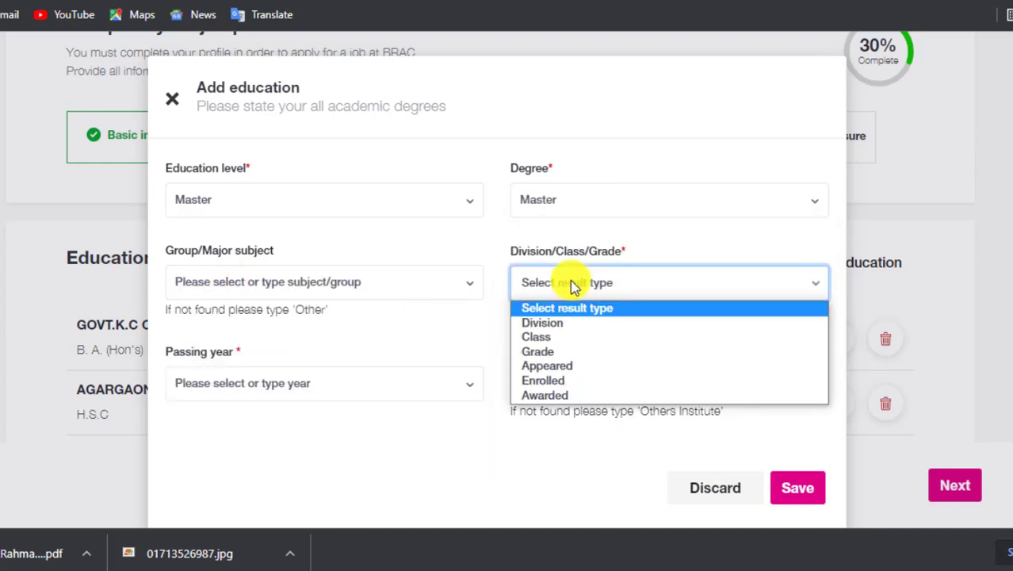
click(547, 323)
scroll(478, 343, down, 1)
click(294, 290)
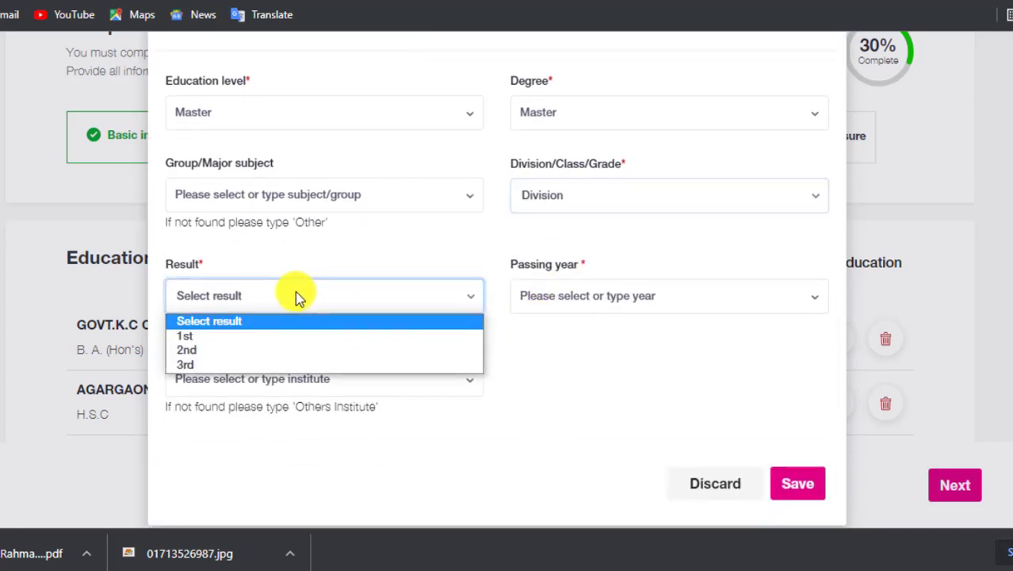
click(238, 334)
Set passing year 2013, then search 'GOVT.' and pick GOVT.K.C COLLAGE as institute.
click(631, 300)
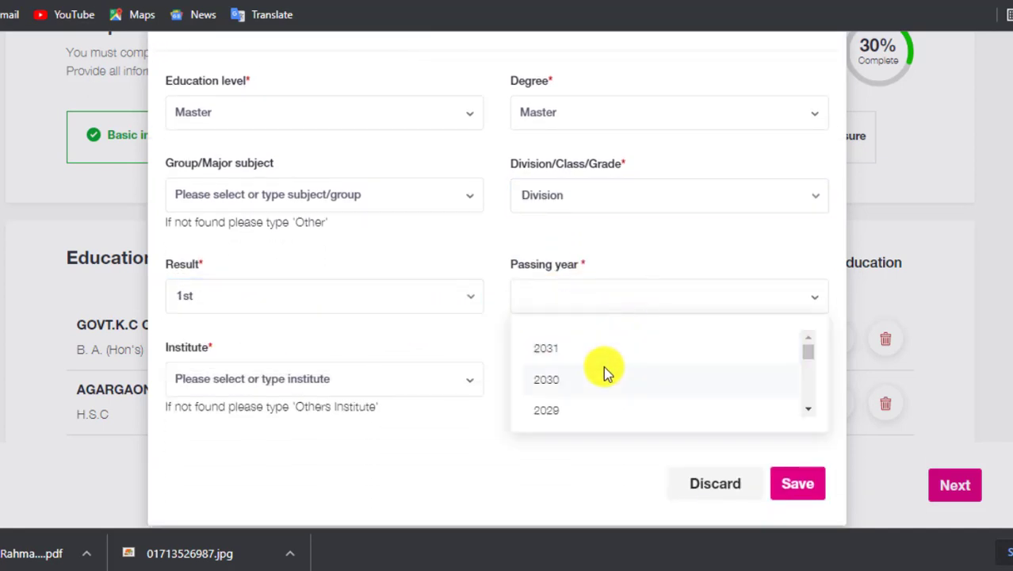
scroll(602, 369, down, 4)
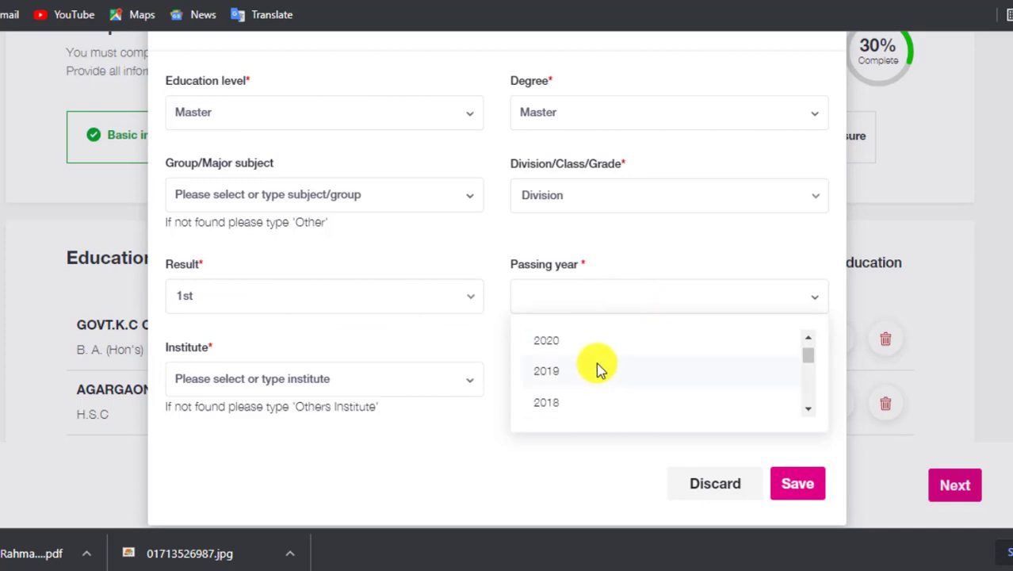
scroll(600, 369, down, 1)
scroll(600, 369, down, 1)
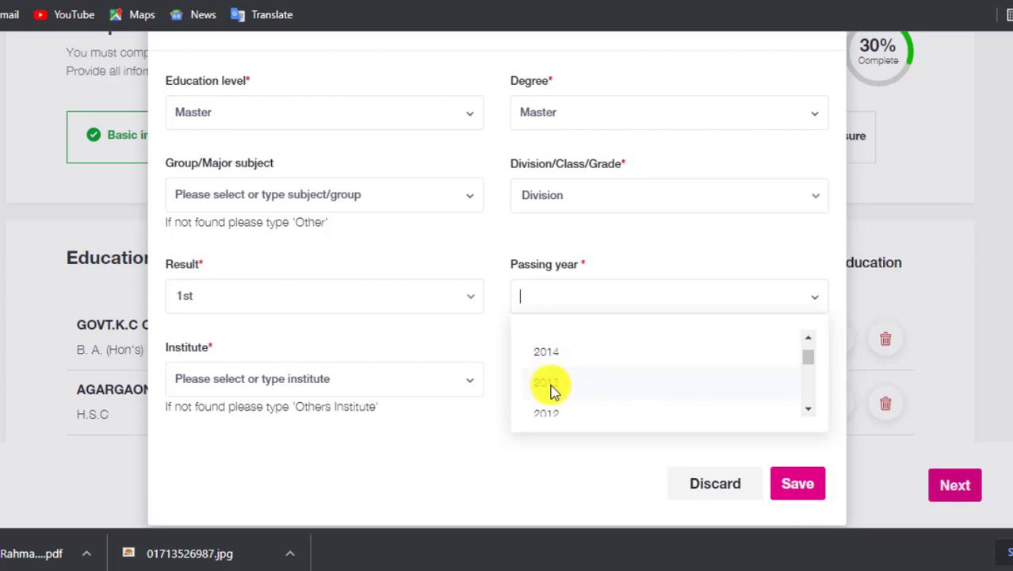
click(553, 386)
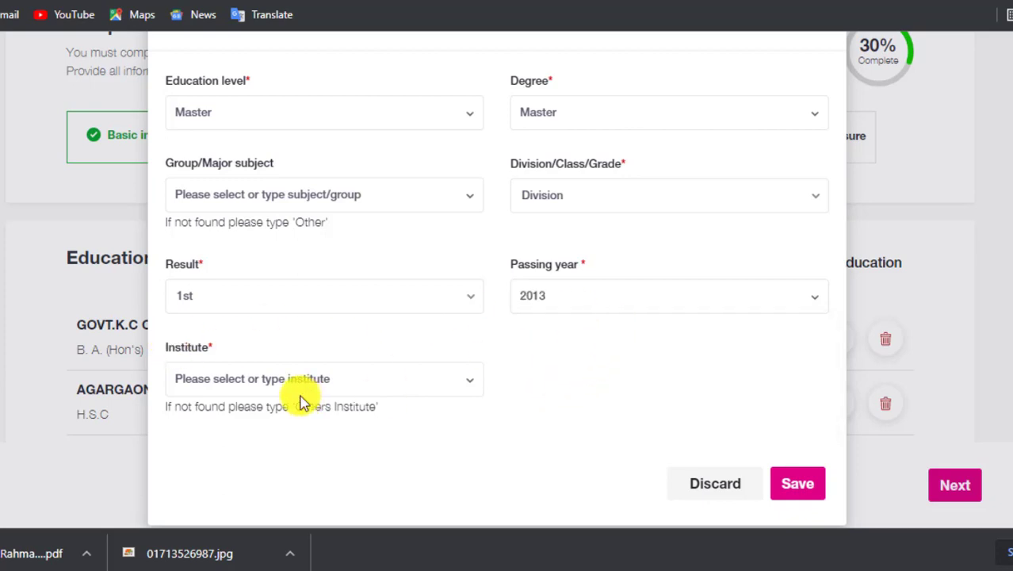
click(290, 385)
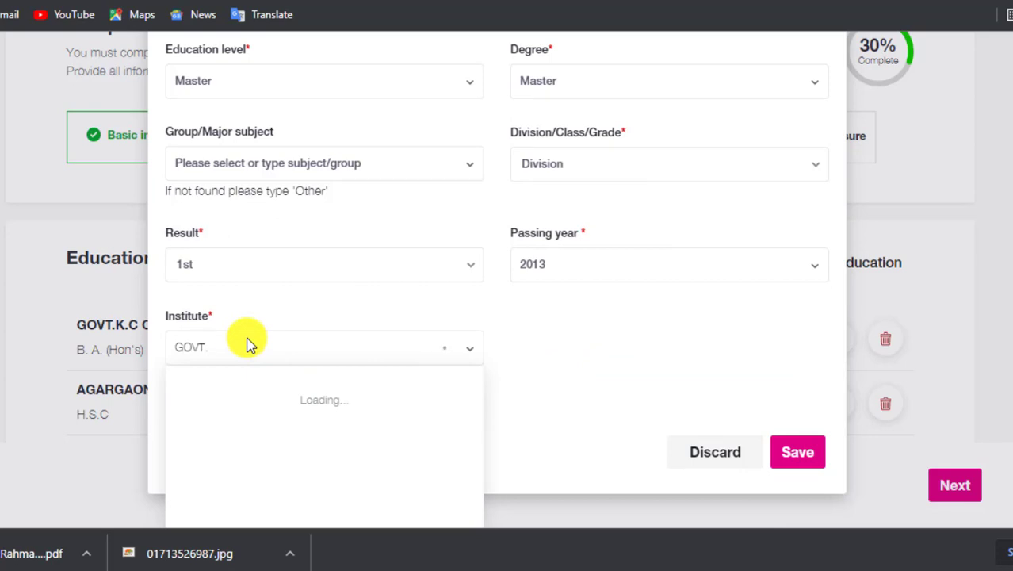
text(GOVT)
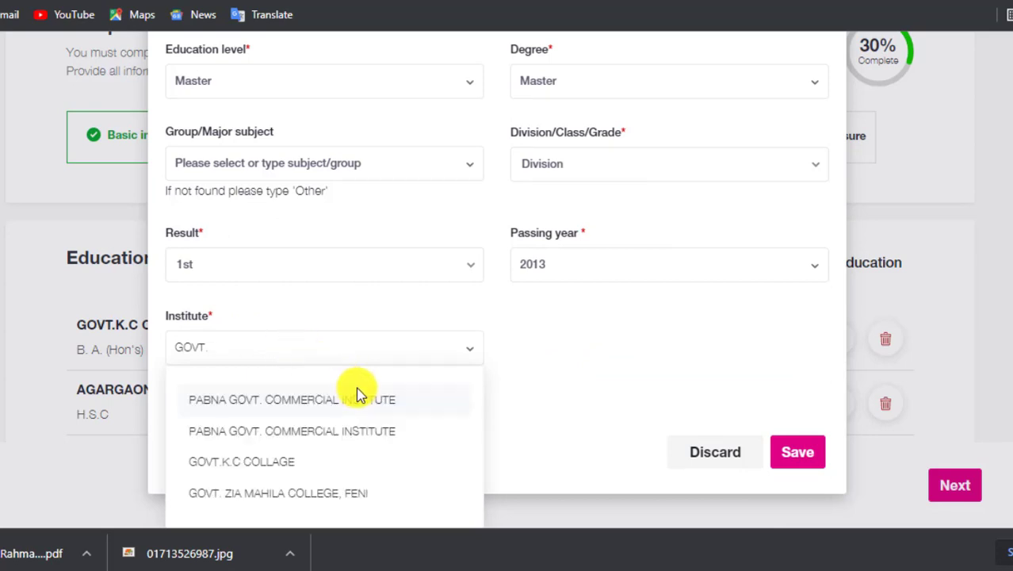
text(.)
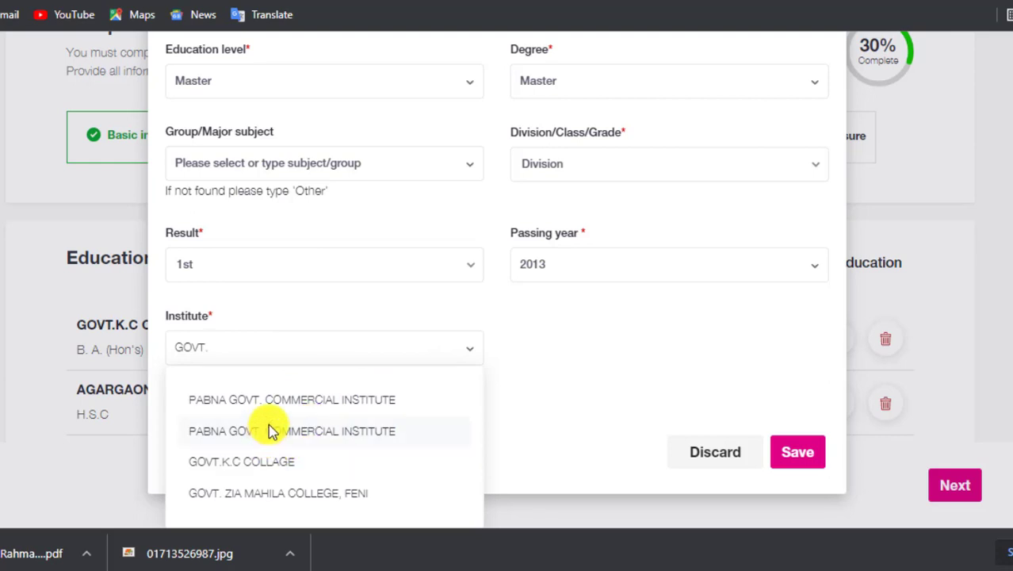
click(258, 470)
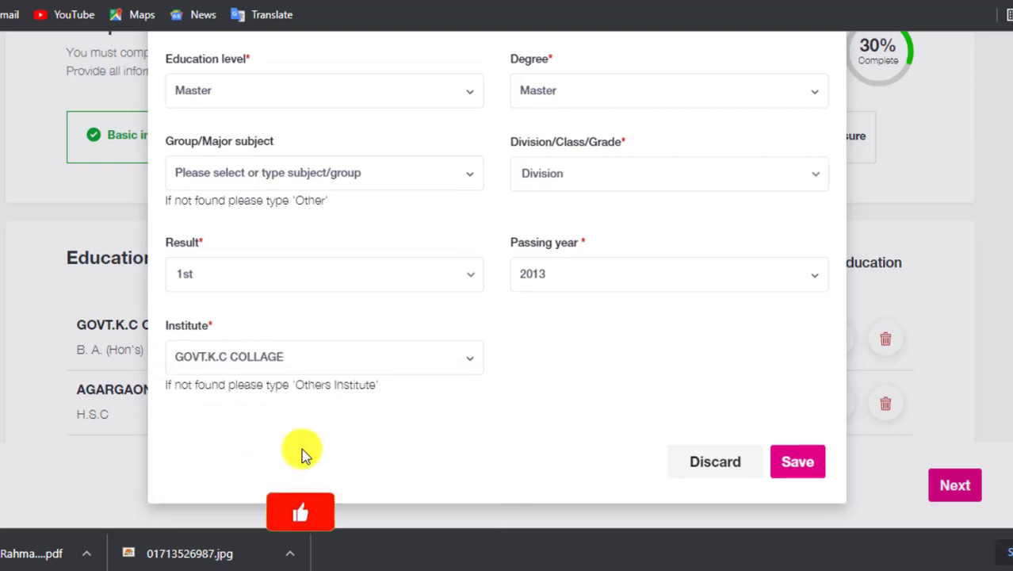
Save the Master entry (1st Division, 2013) and review all four listed education entries.
click(796, 465)
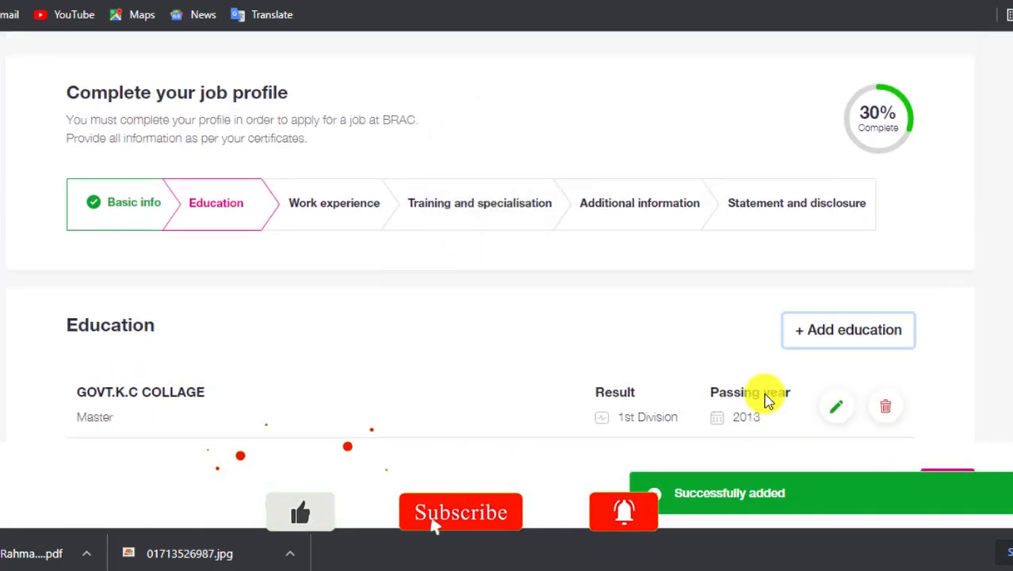
scroll(492, 297, down, 2)
scroll(521, 307, down, 1)
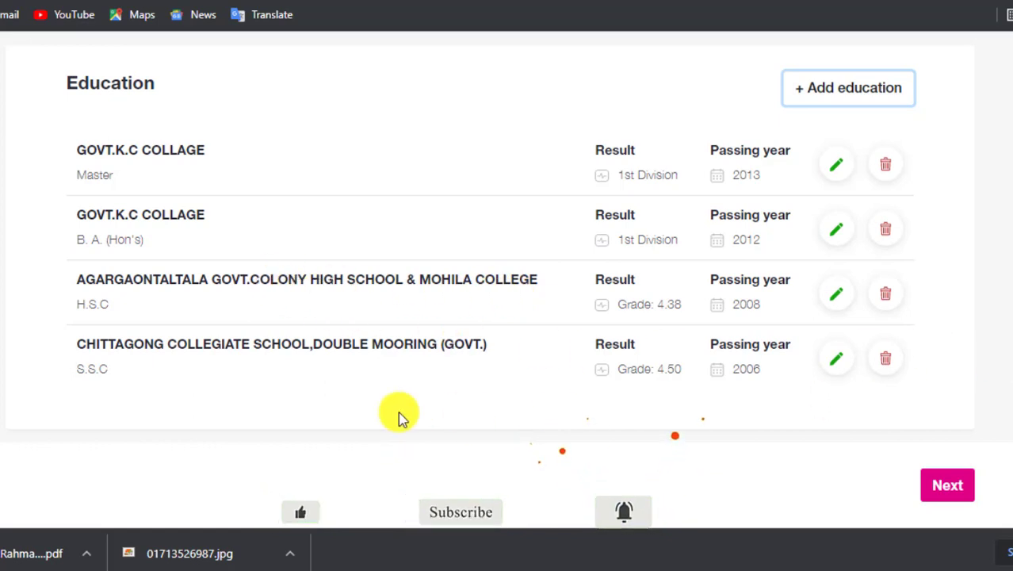
drag(108, 369, 83, 363)
drag(109, 310, 124, 312)
click(111, 301)
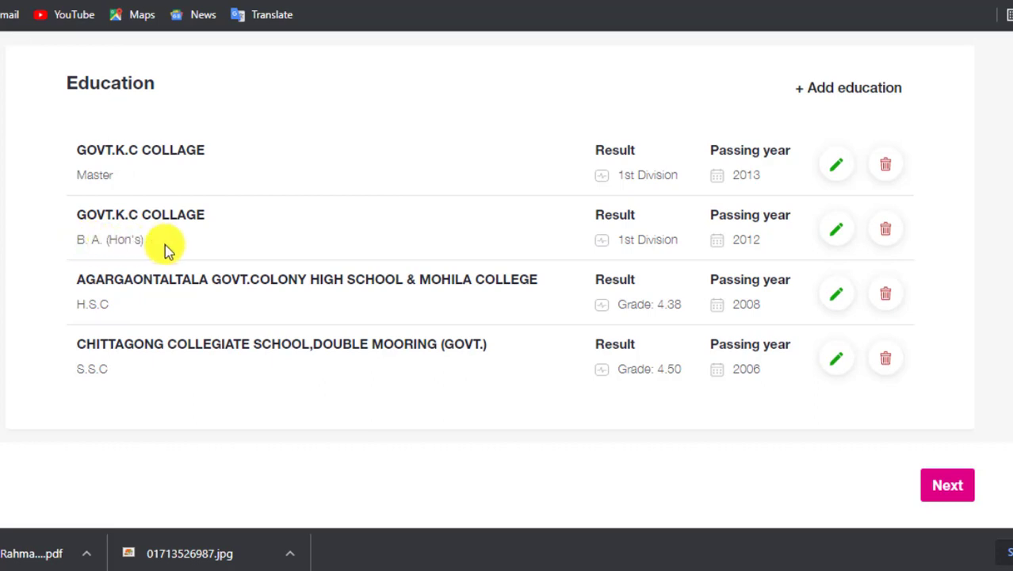
scroll(143, 249, up, 1)
double_click(87, 239)
scroll(560, 226, up, 2)
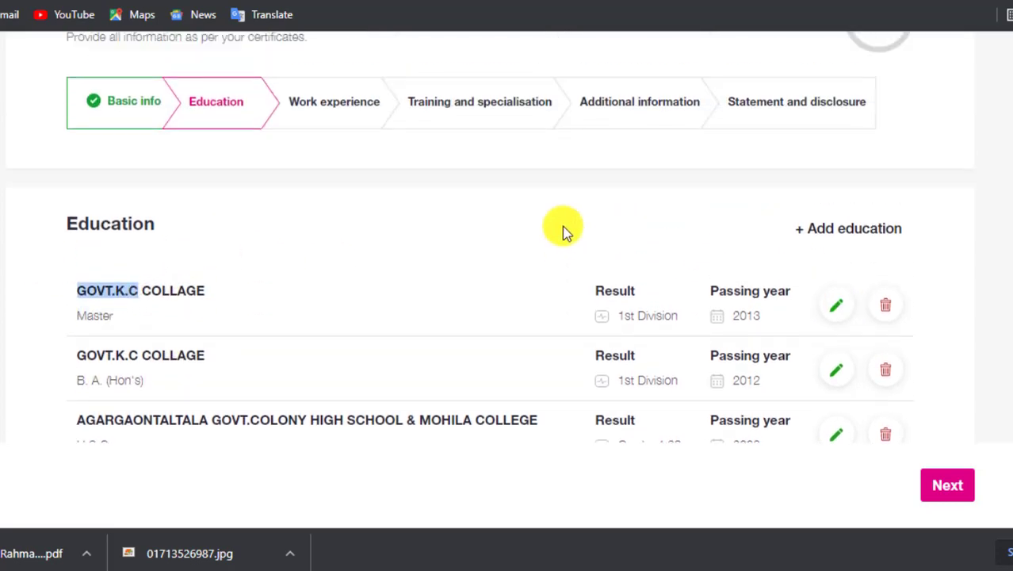
scroll(588, 271, down, 5)
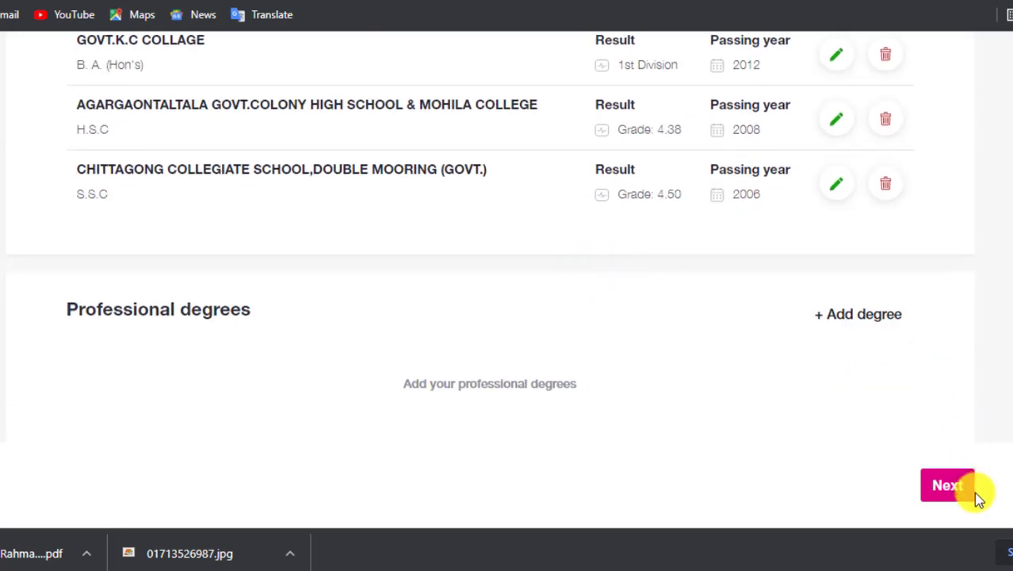
Finish the Education section and continue to the empty Work experience step.
click(949, 485)
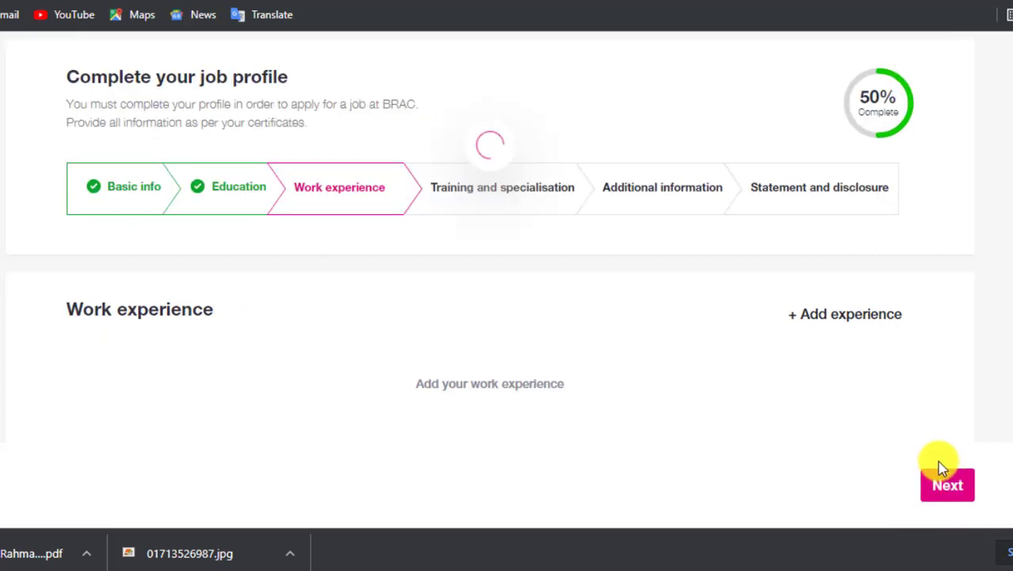
scroll(802, 389, down, 1)
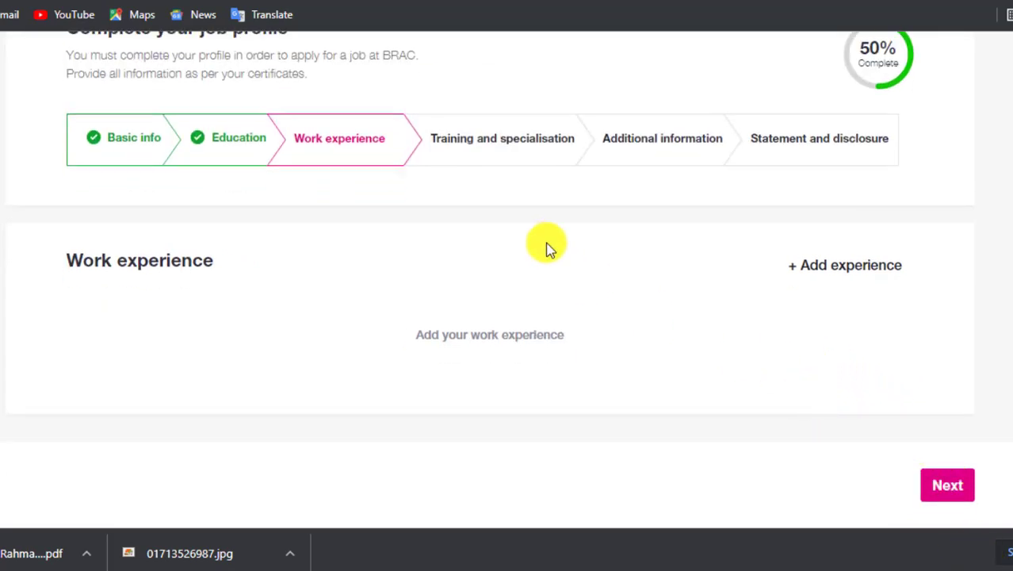
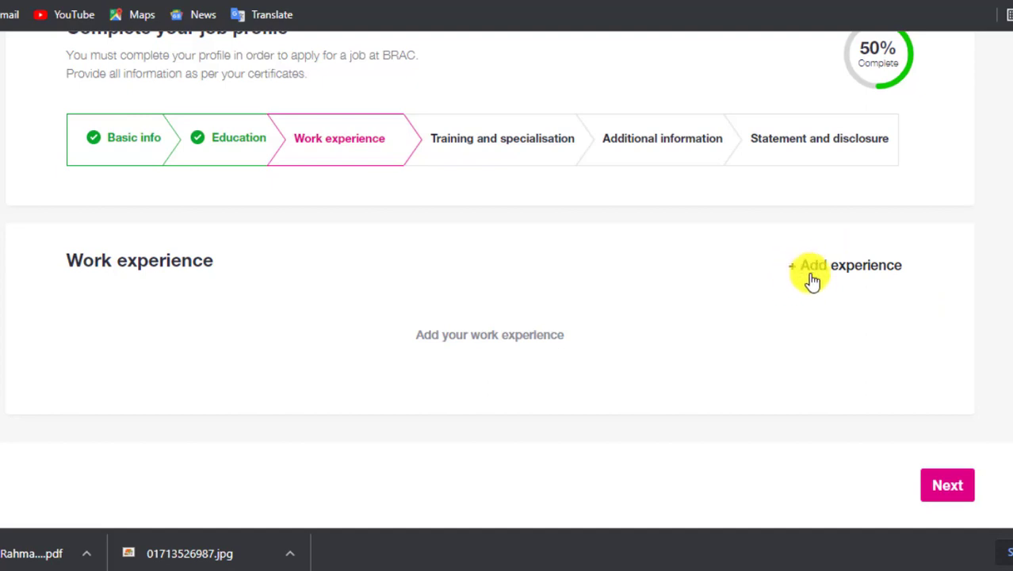
Skip the Work experience step without adding entries and move on to Training.
click(948, 485)
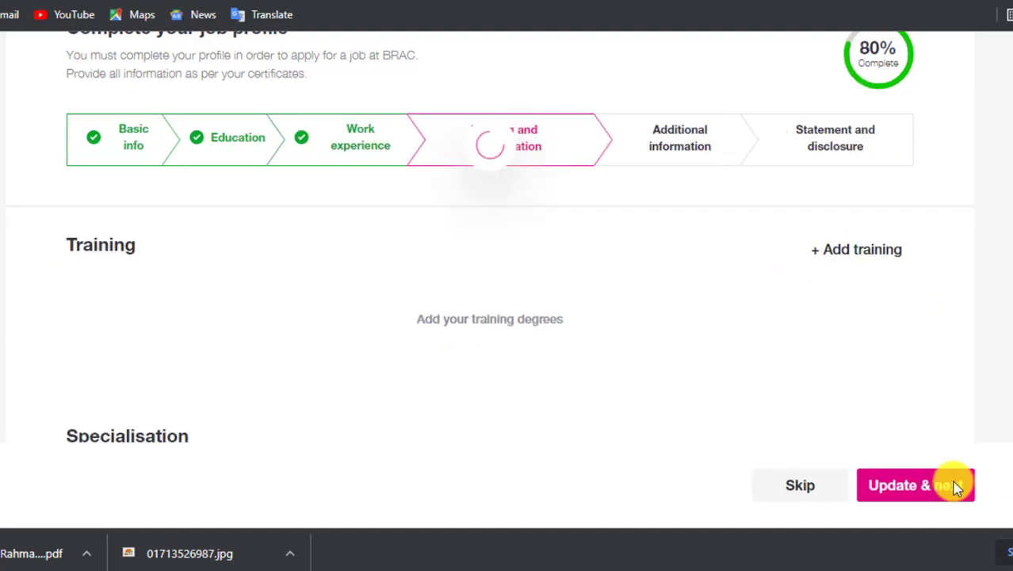
scroll(824, 440, down, 2)
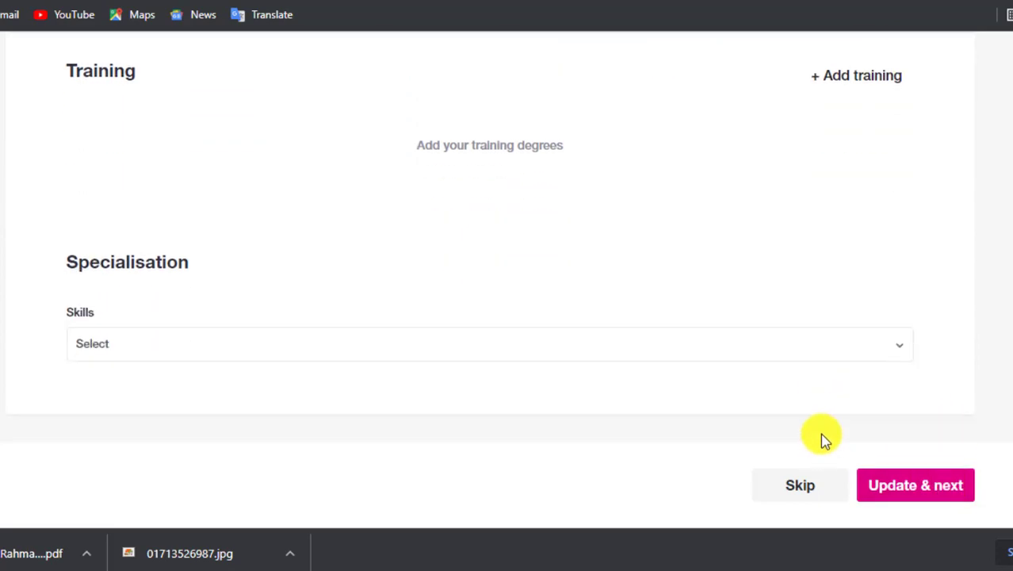
scroll(799, 414, up, 2)
scroll(538, 323, down, 2)
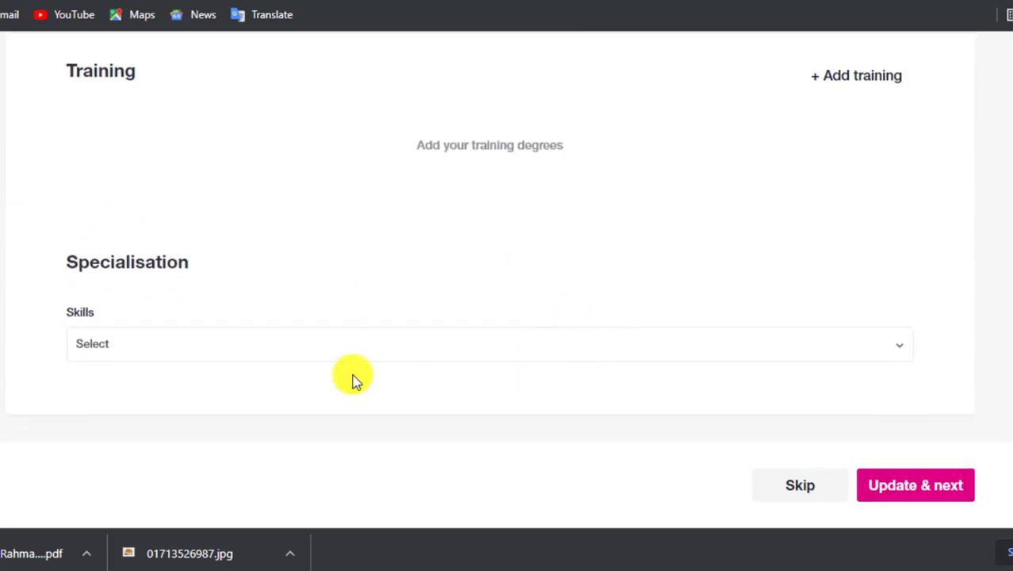
Check the empty Skills list, then submit the empty Training step with Update & next.
click(268, 344)
click(292, 338)
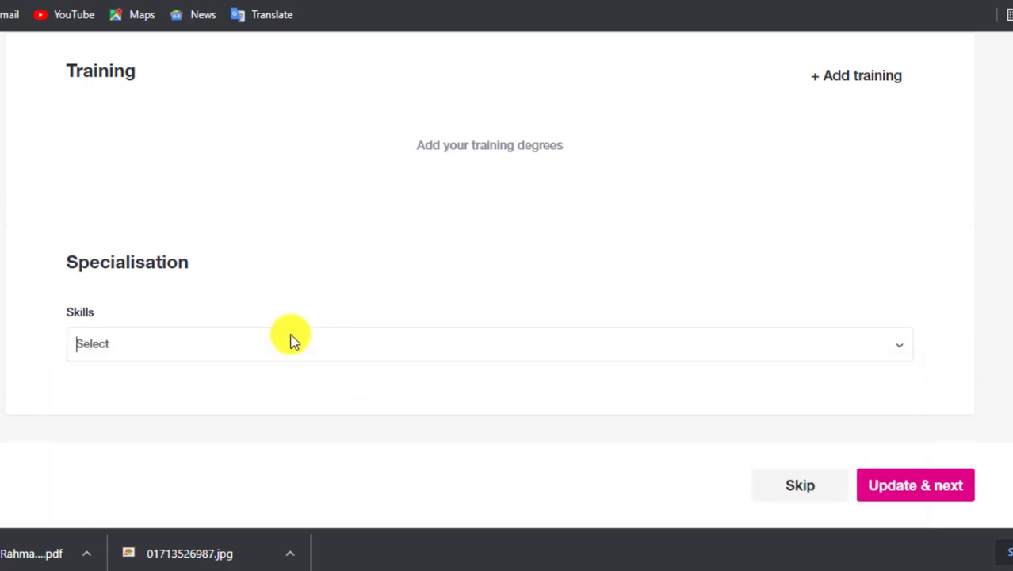
scroll(820, 386, up, 2)
scroll(618, 310, down, 2)
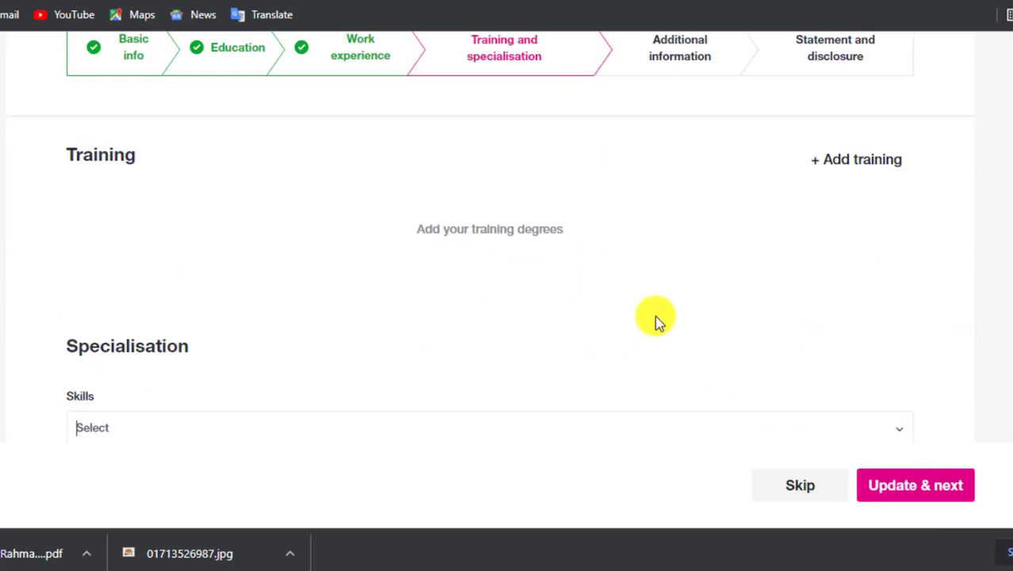
scroll(923, 499, up, 2)
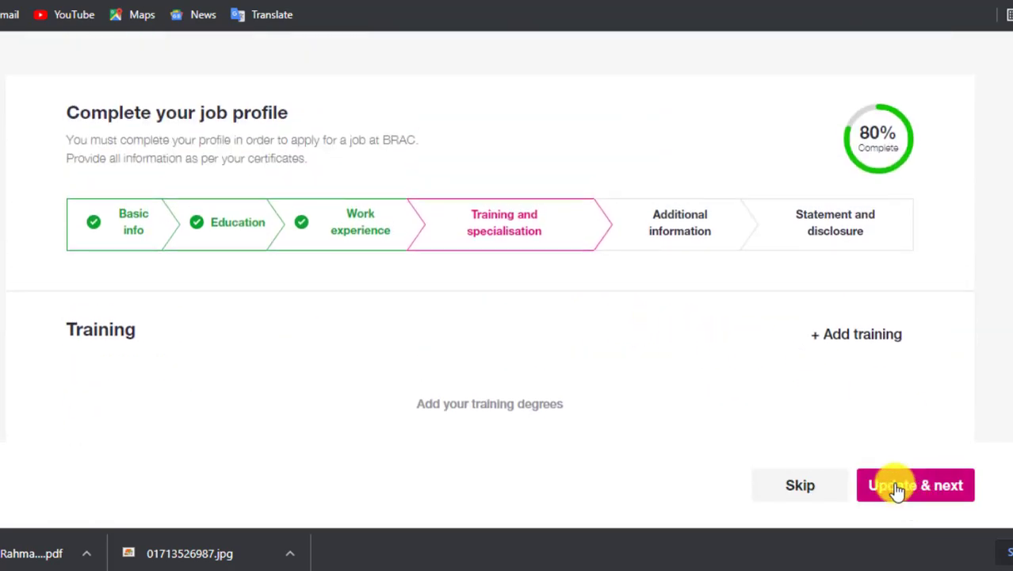
scroll(931, 497, down, 2)
click(920, 487)
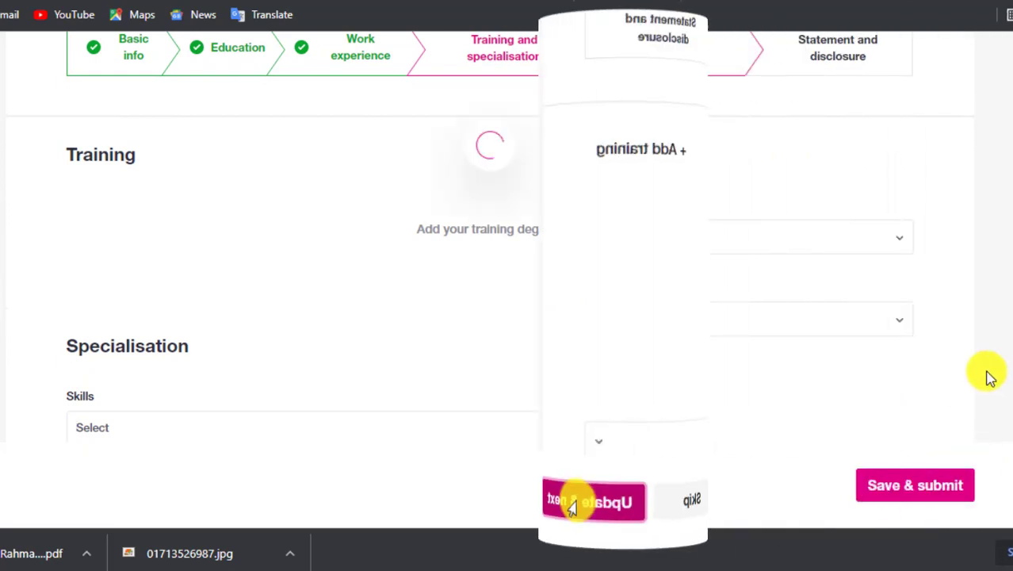
Enter 25000 as the current salary with BDT as its currency.
scroll(543, 304, down, 1)
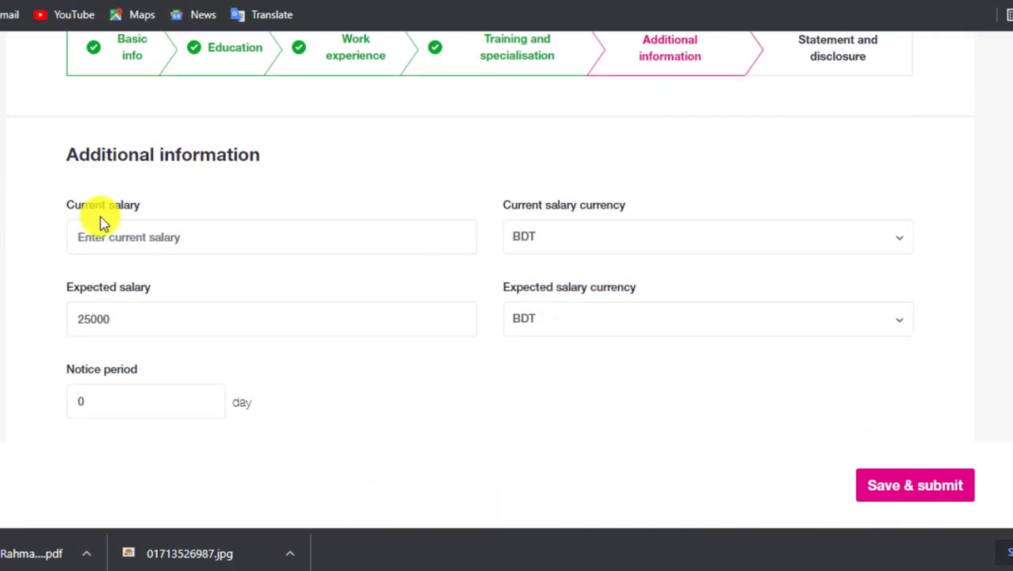
click(163, 236)
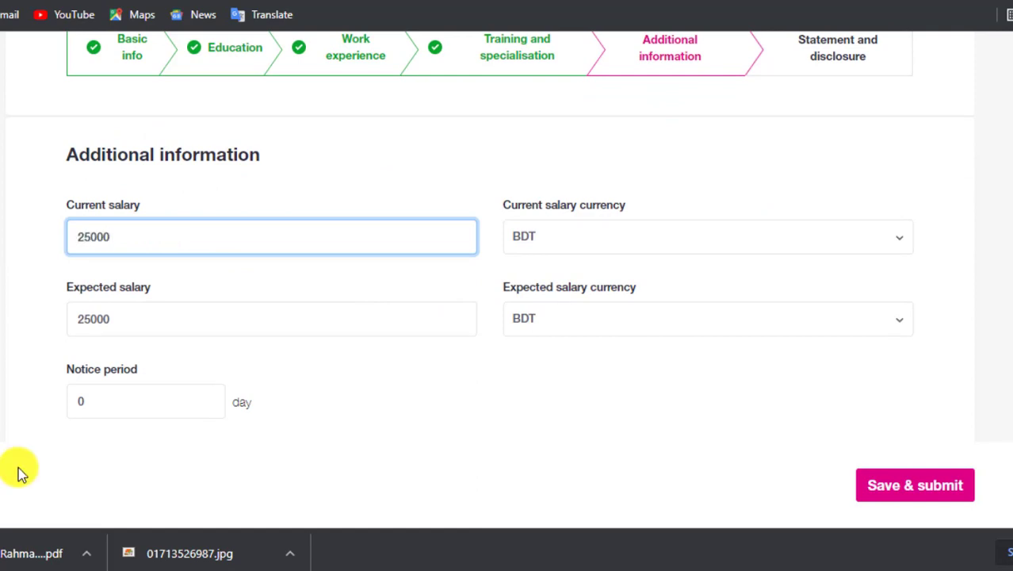
click(521, 235)
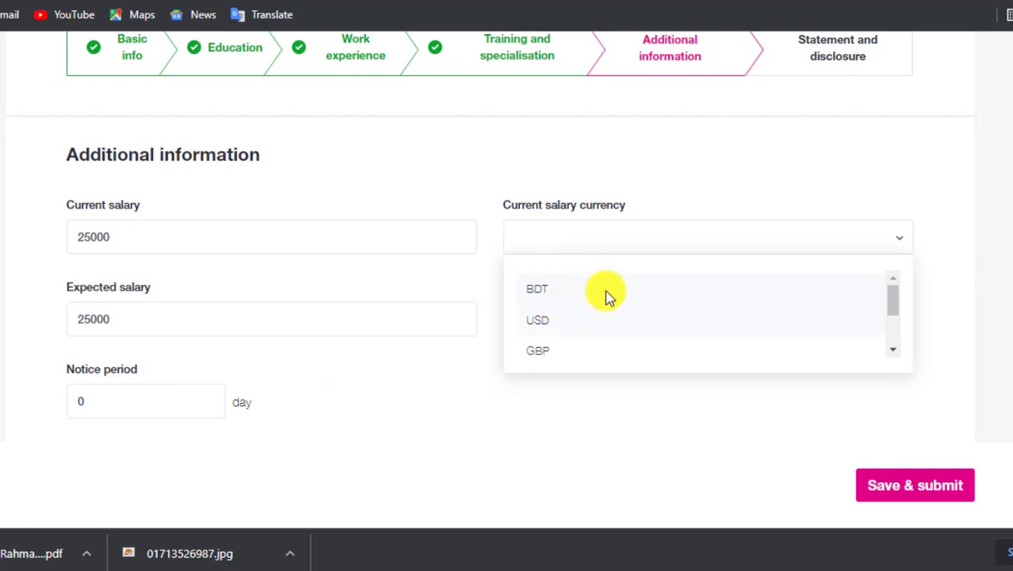
click(554, 290)
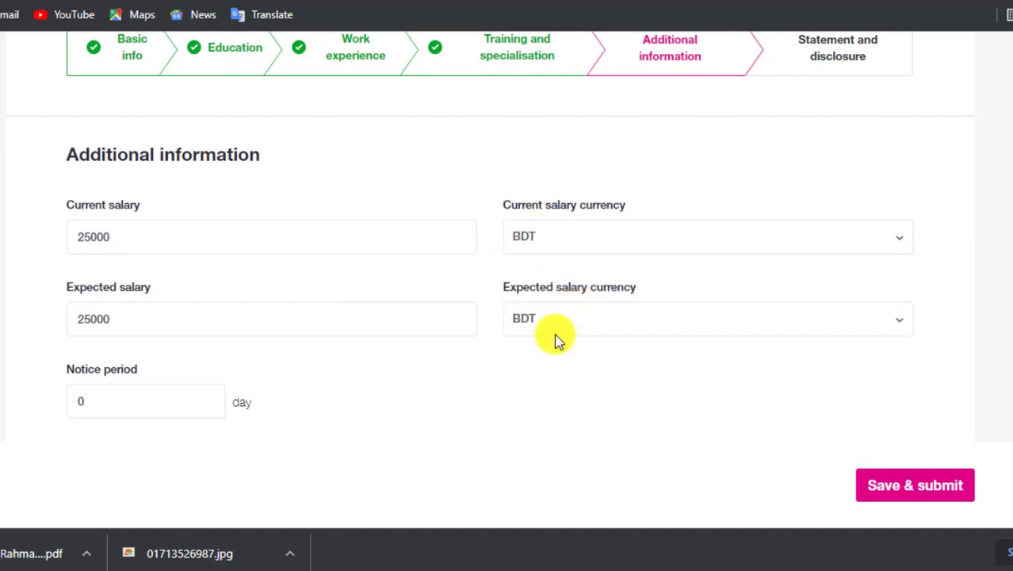
Replace the extracurricular activities text FFGHGJH with NA, then scroll to References.
scroll(445, 305, down, 1)
scroll(459, 300, down, 2)
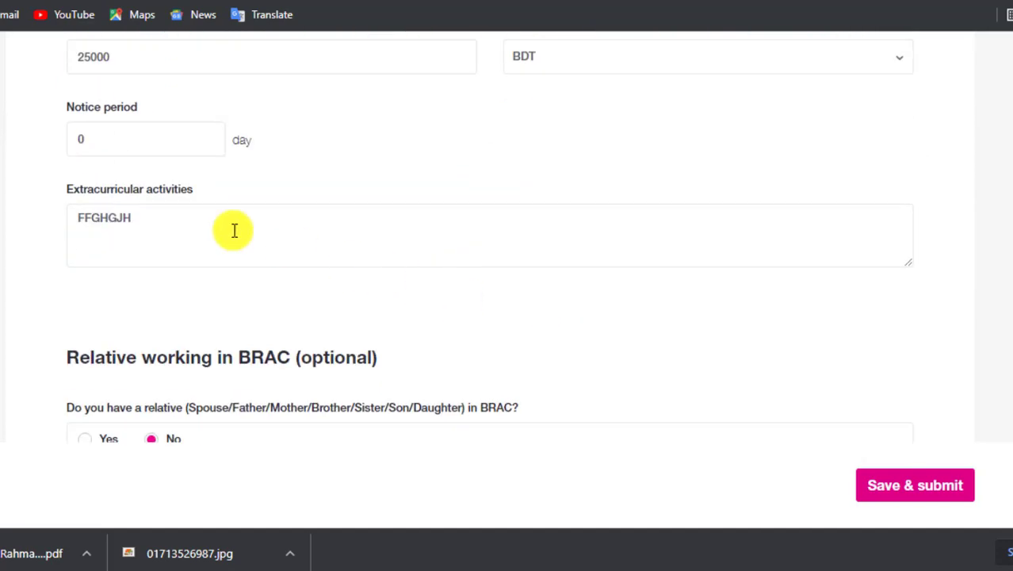
drag(217, 227, 37, 233)
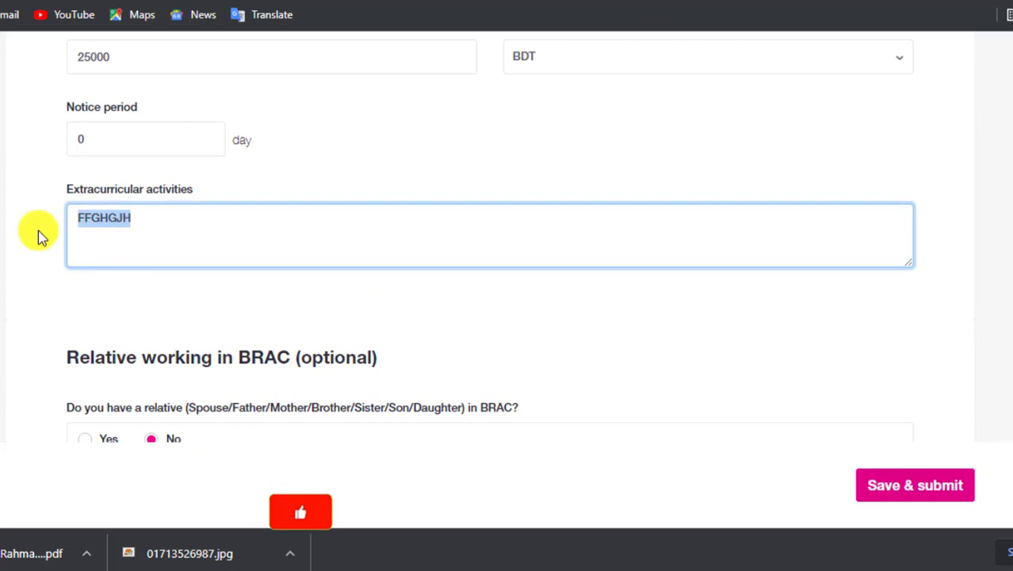
click(171, 233)
drag(171, 234, 61, 225)
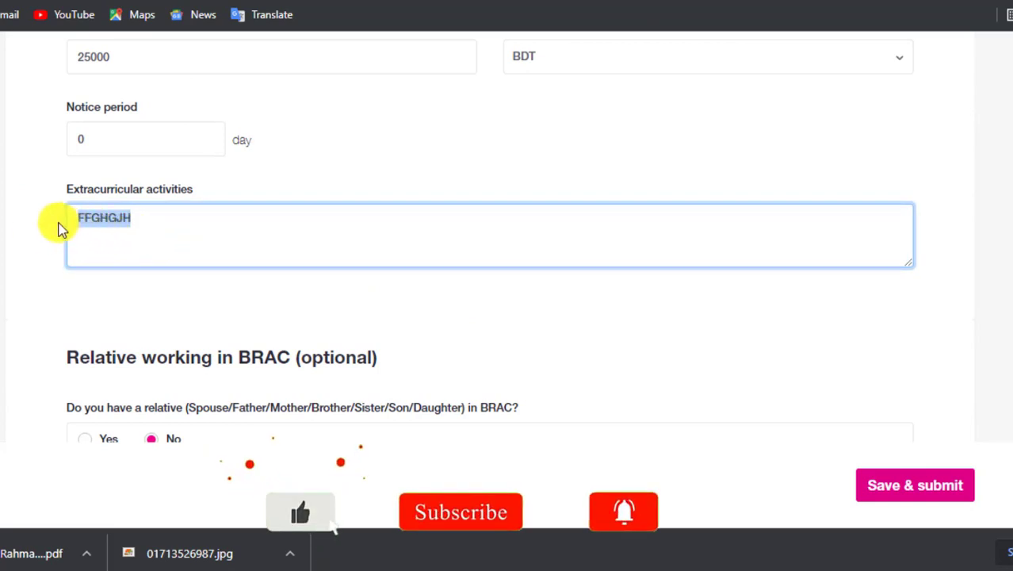
key(BackSpace)
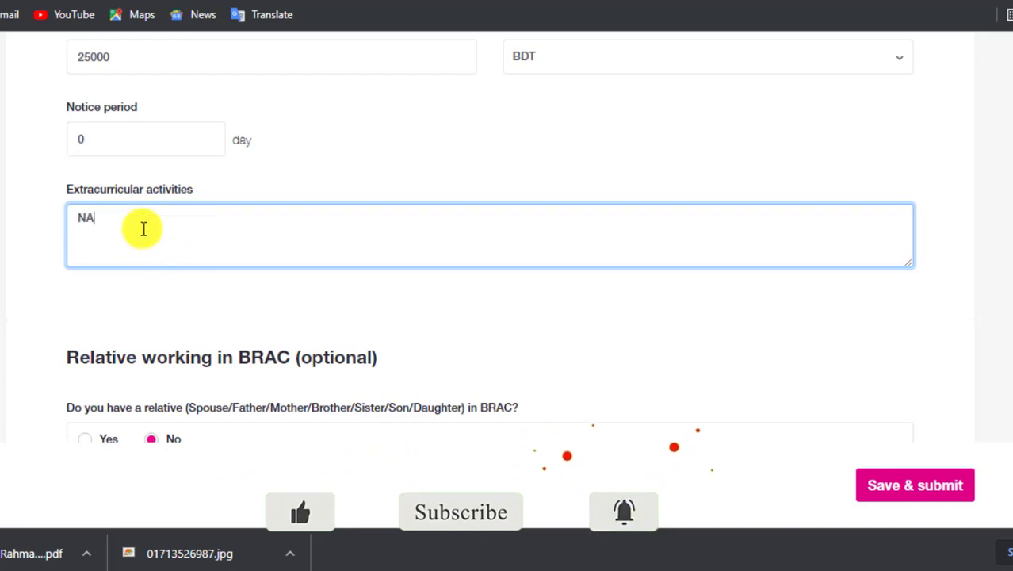
click(255, 313)
scroll(274, 305, down, 3)
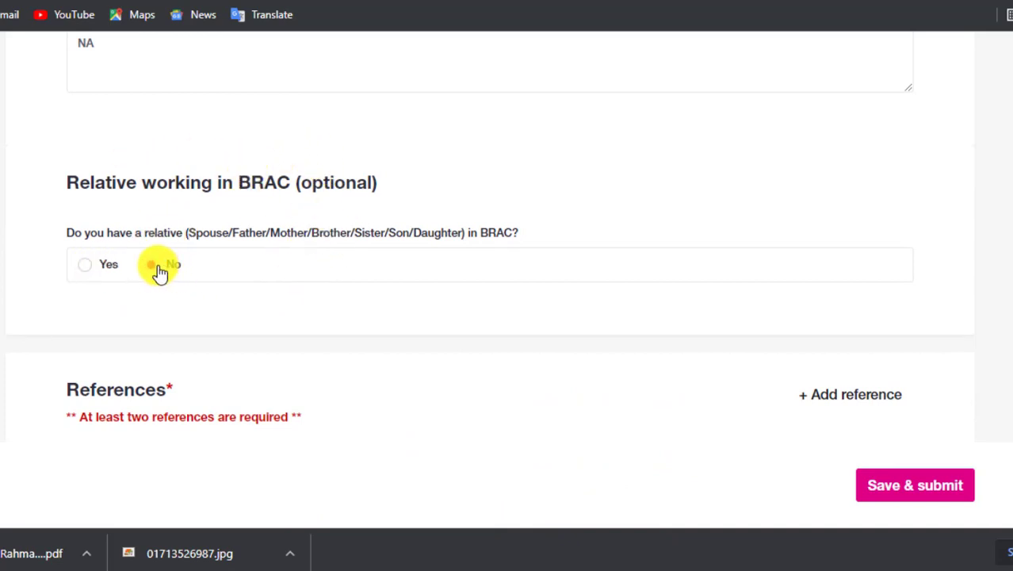
scroll(336, 268, down, 5)
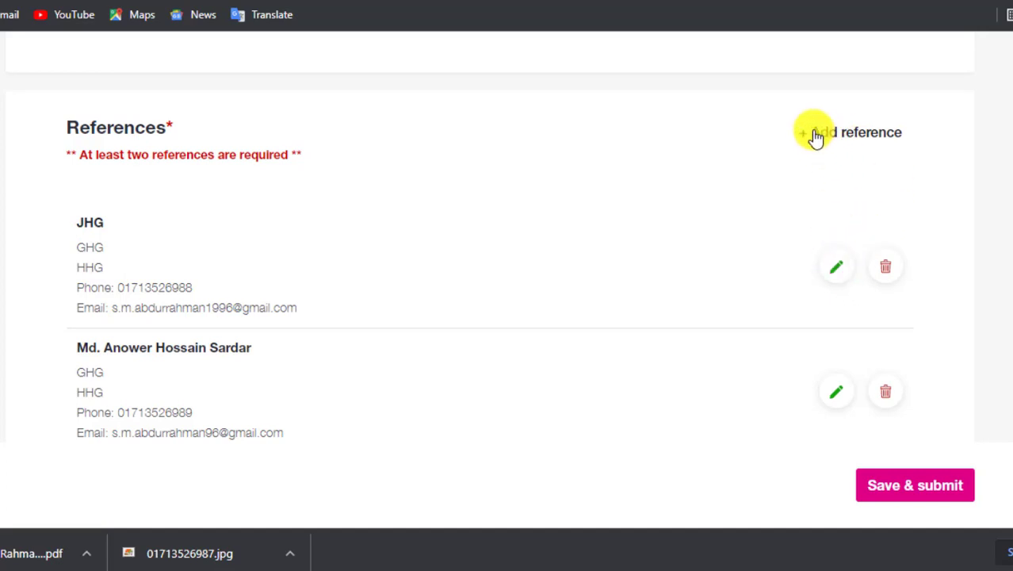
Edit the reference's name and change its designation to 'MANAGAR, PUBALI BANK LTD, DHAKA'.
click(834, 271)
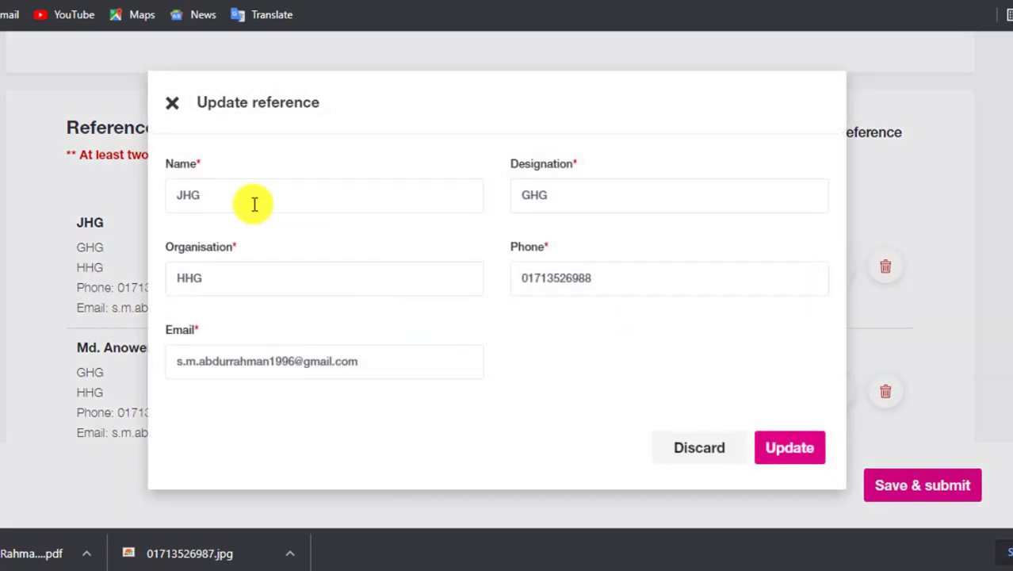
drag(185, 195, 263, 195)
key(BackSpace)
key(BackSpace)
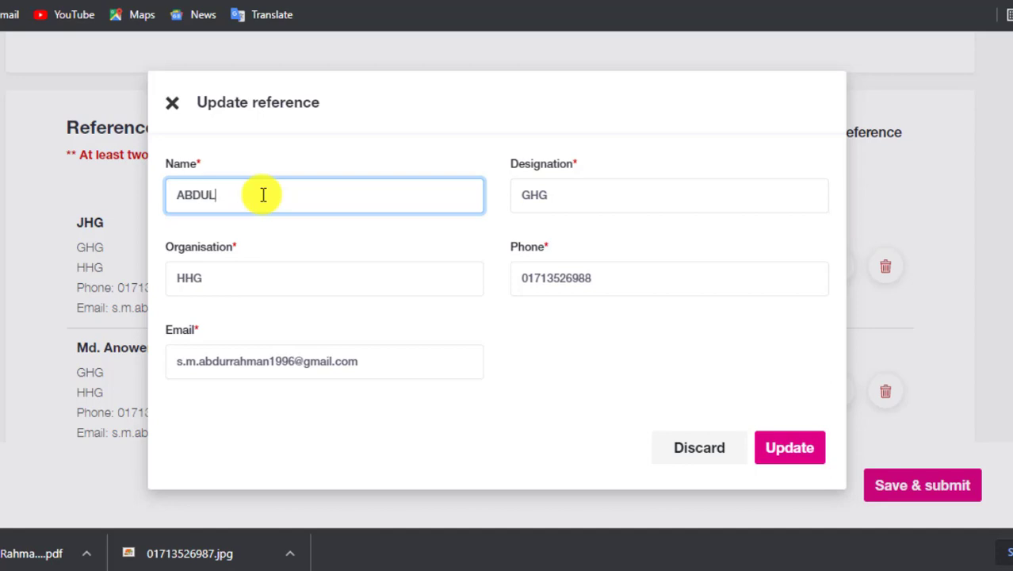
click(589, 200)
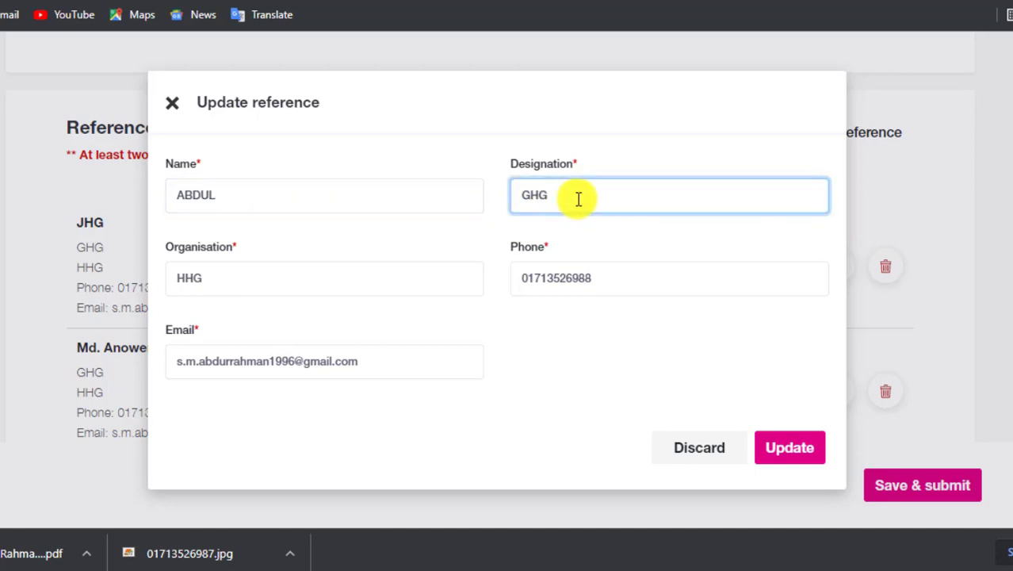
drag(579, 199, 436, 197)
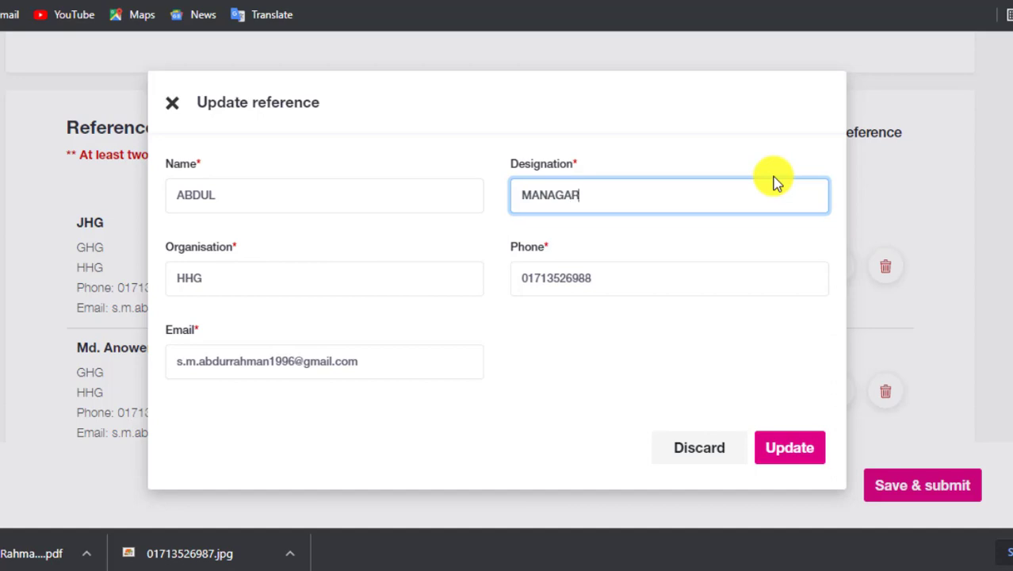
drag(674, 195, 504, 196)
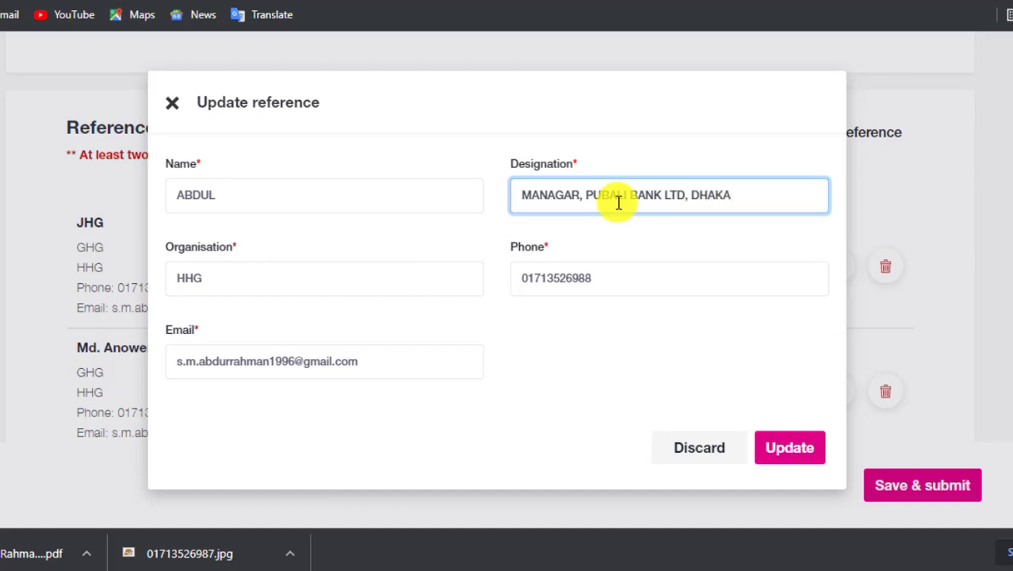
drag(533, 194, 801, 181)
click(756, 194)
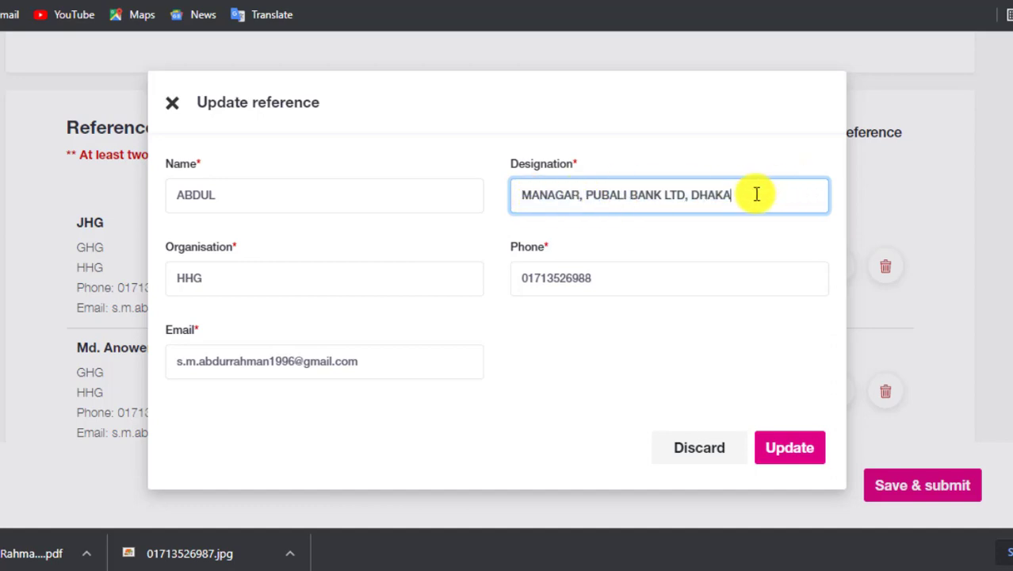
Change the organisation from HHG to 'PUBALI BANK', check phone and e-mail, and update the reference.
double_click(222, 278)
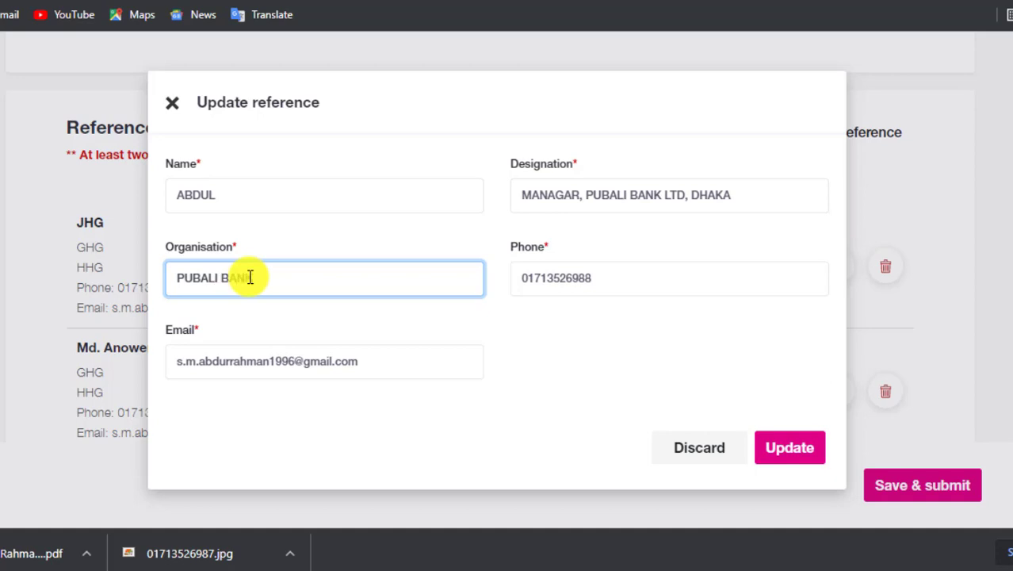
drag(303, 285, 193, 269)
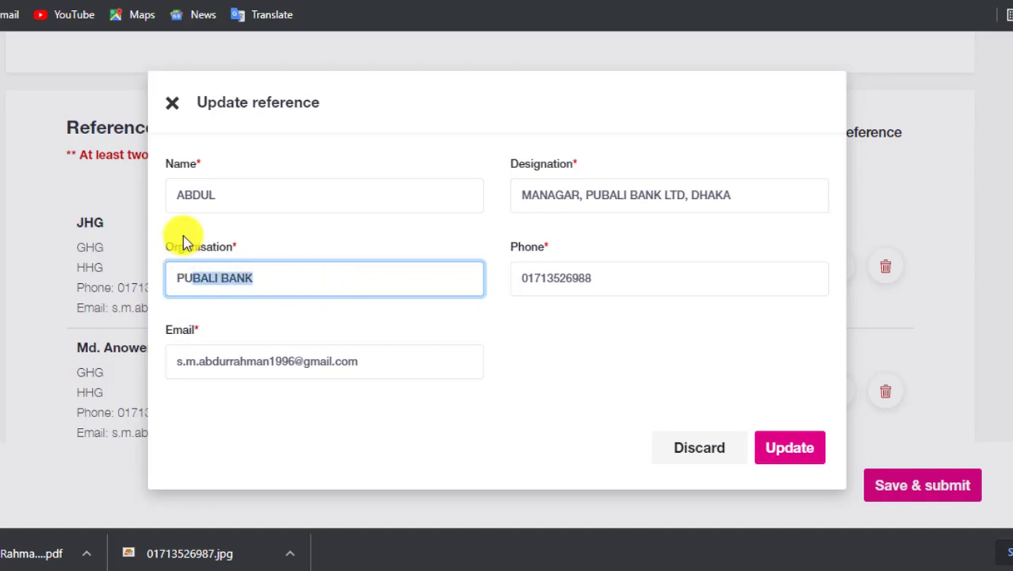
click(228, 280)
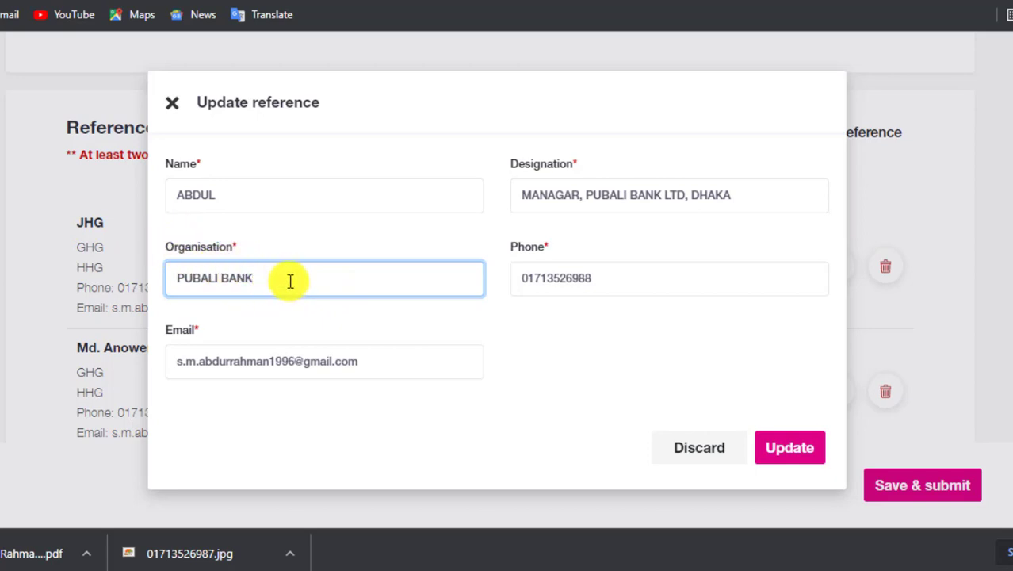
drag(291, 282, 176, 244)
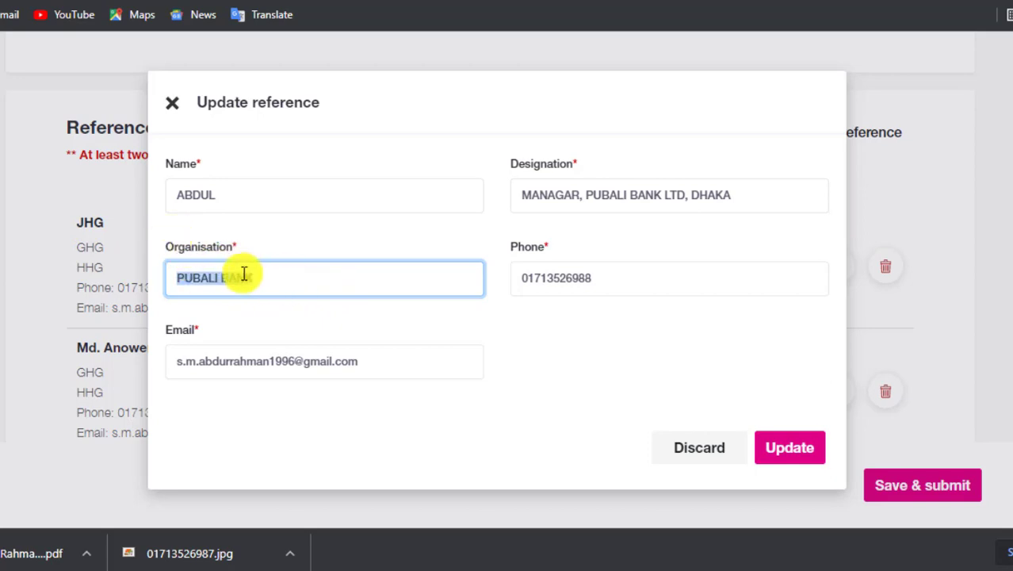
click(278, 280)
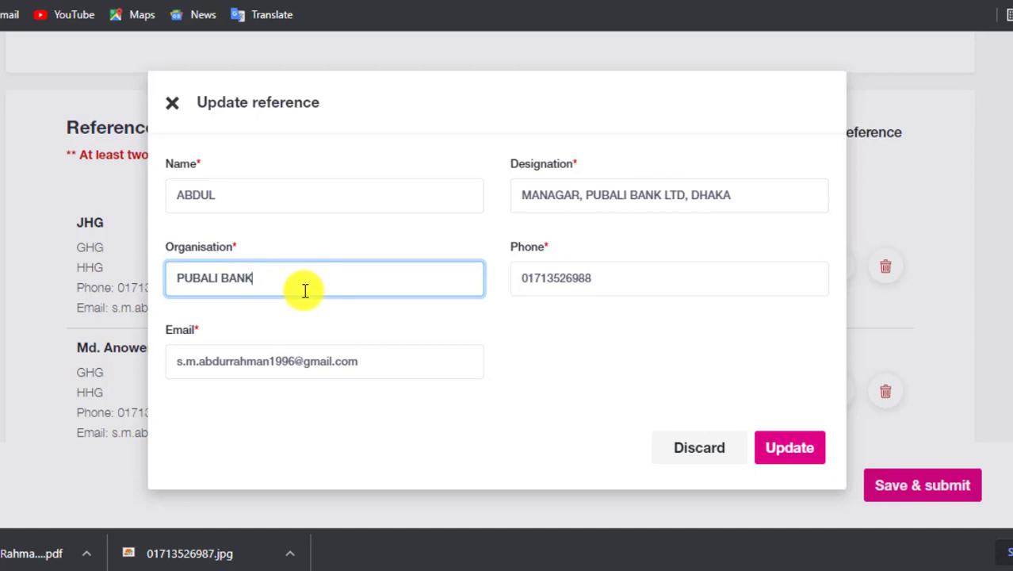
click(558, 269)
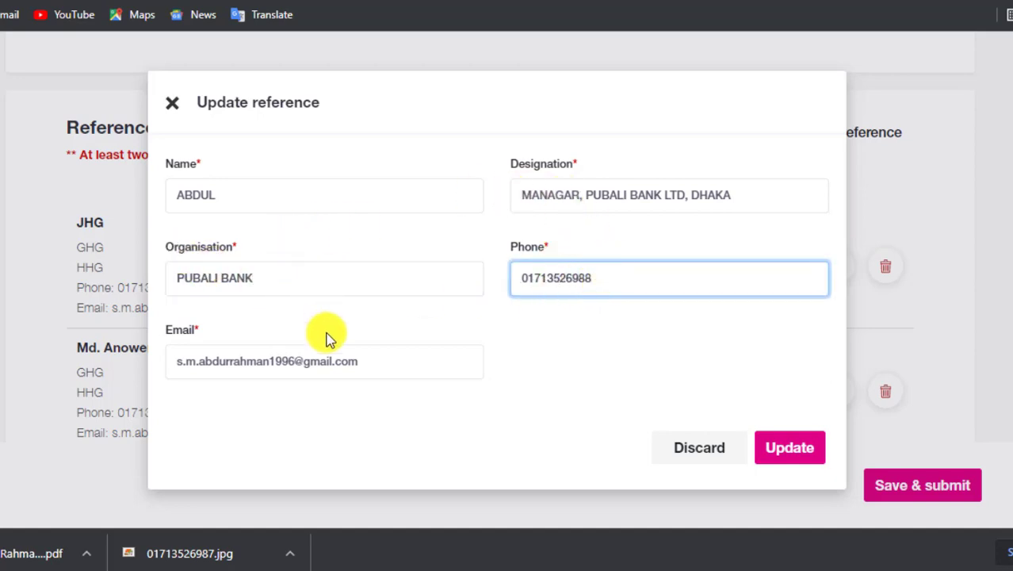
click(646, 282)
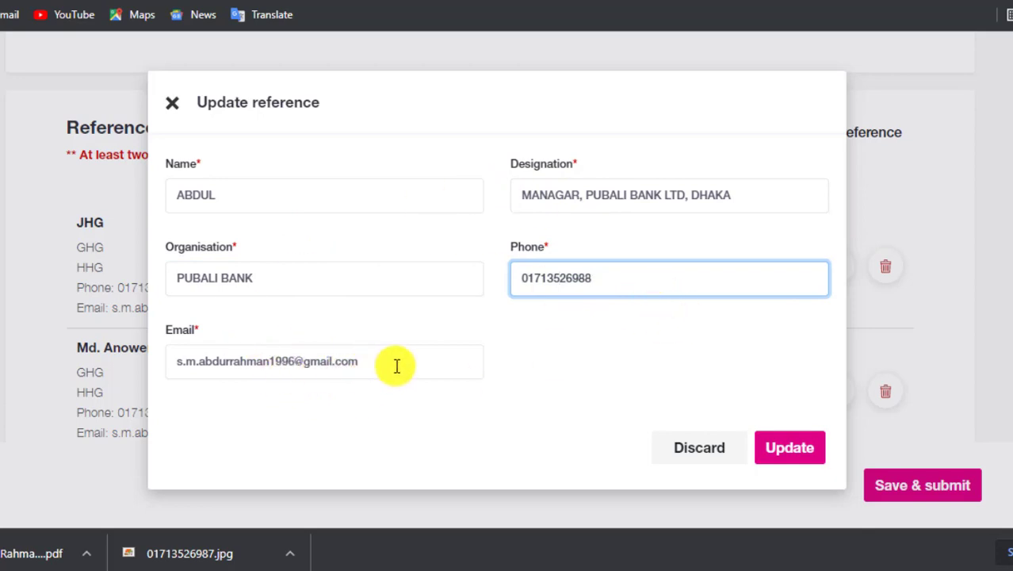
drag(396, 365, 159, 369)
click(255, 361)
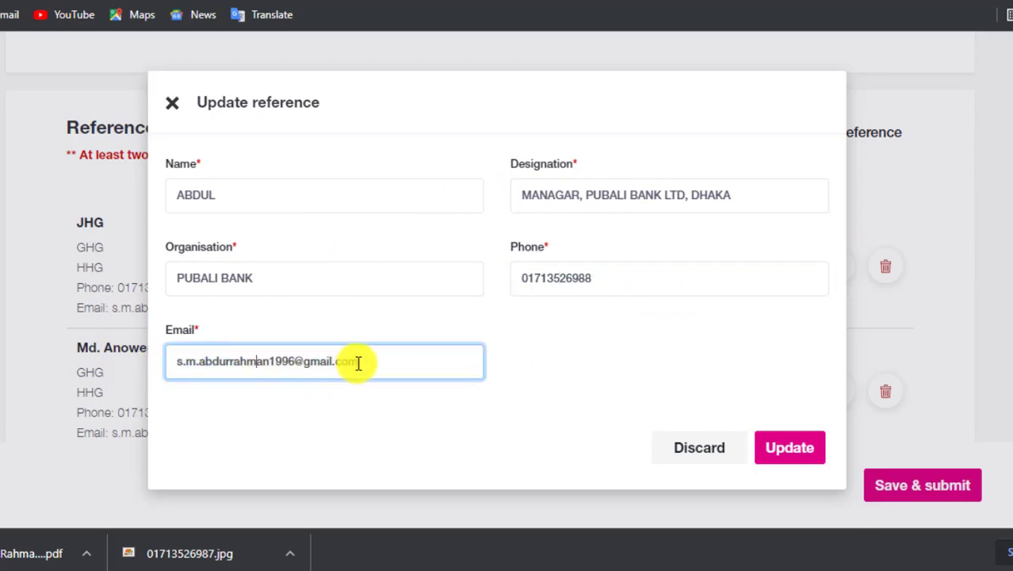
click(357, 363)
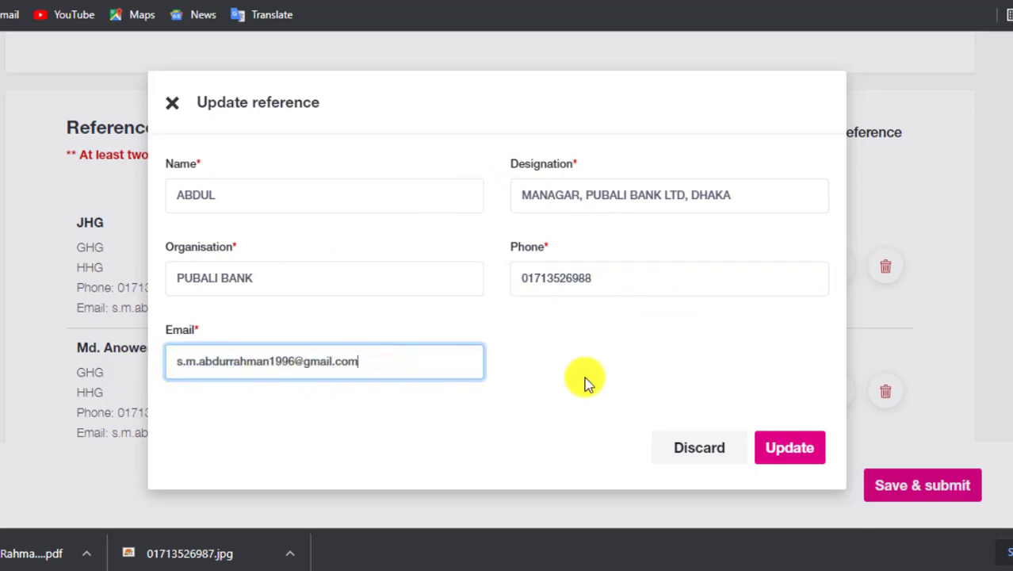
click(802, 454)
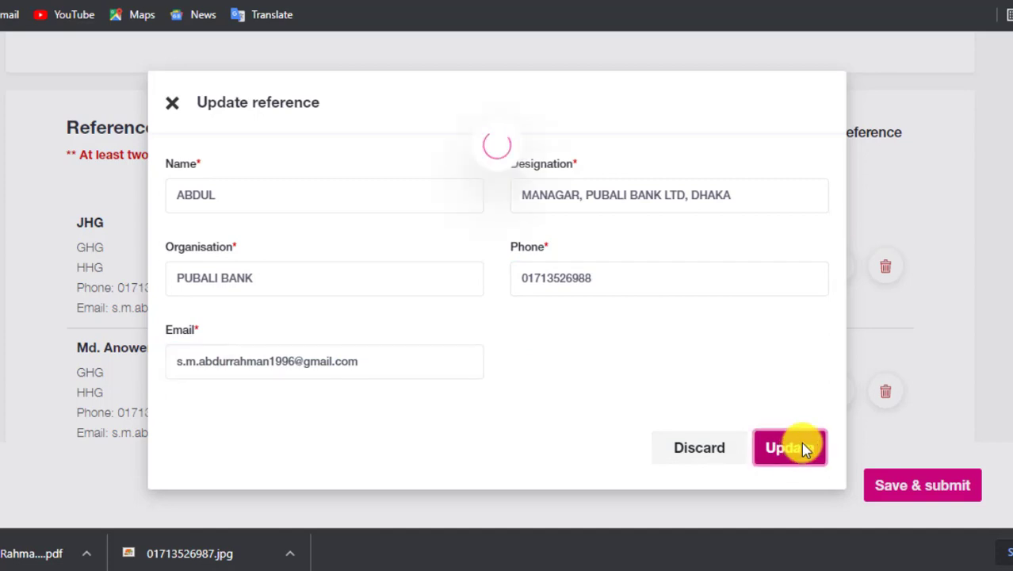
scroll(609, 359, down, 1)
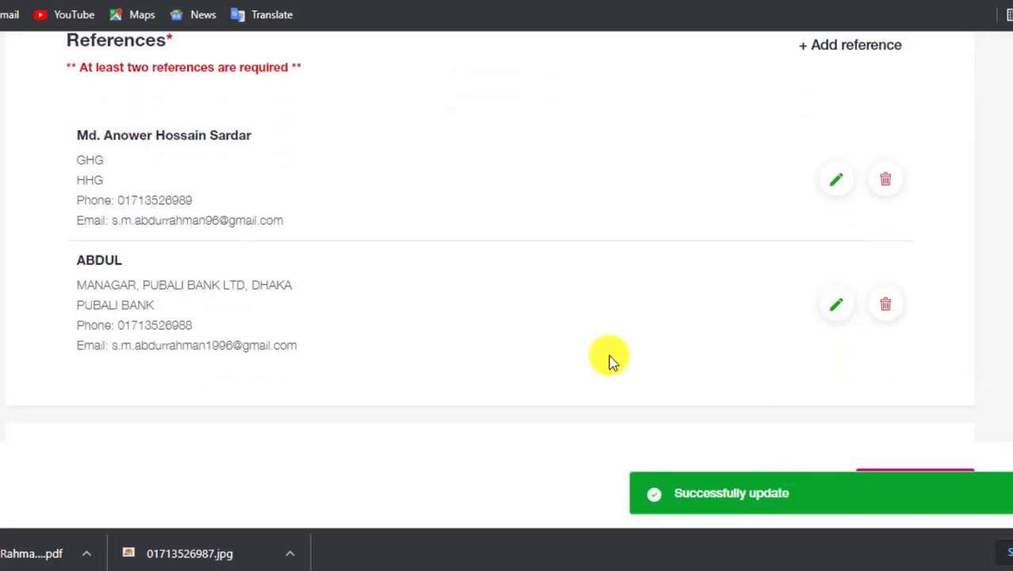
scroll(657, 274, up, 1)
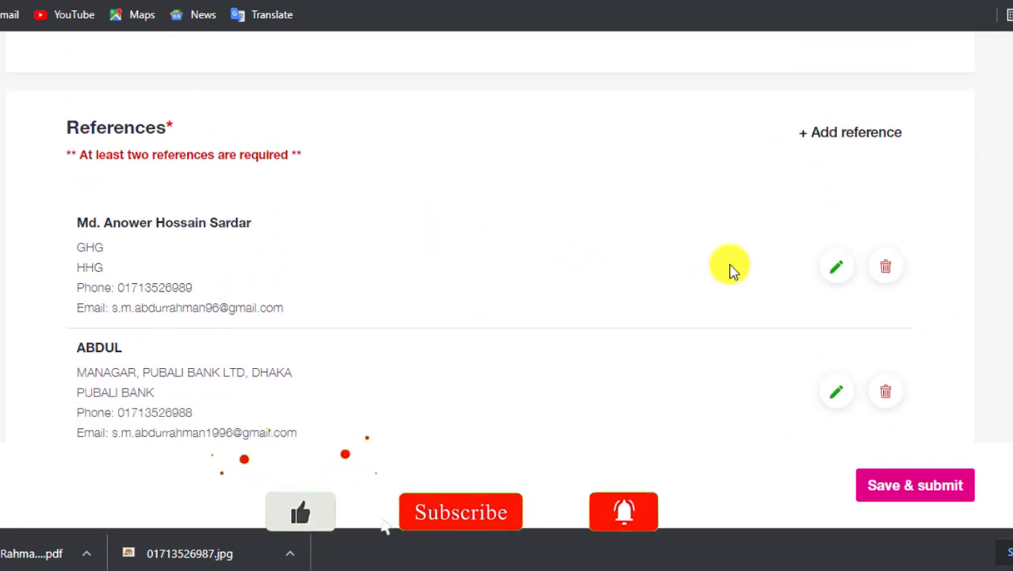
scroll(123, 357, down, 1)
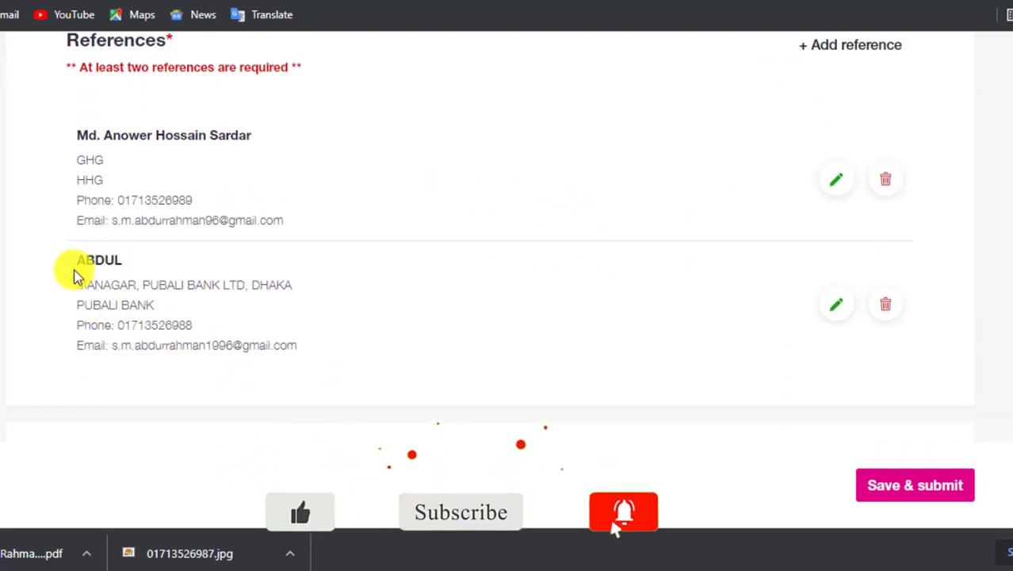
mouse_move(77, 275)
mouse_down()
mouse_move(215, 276)
mouse_move(350, 342)
mouse_up()
click(461, 339)
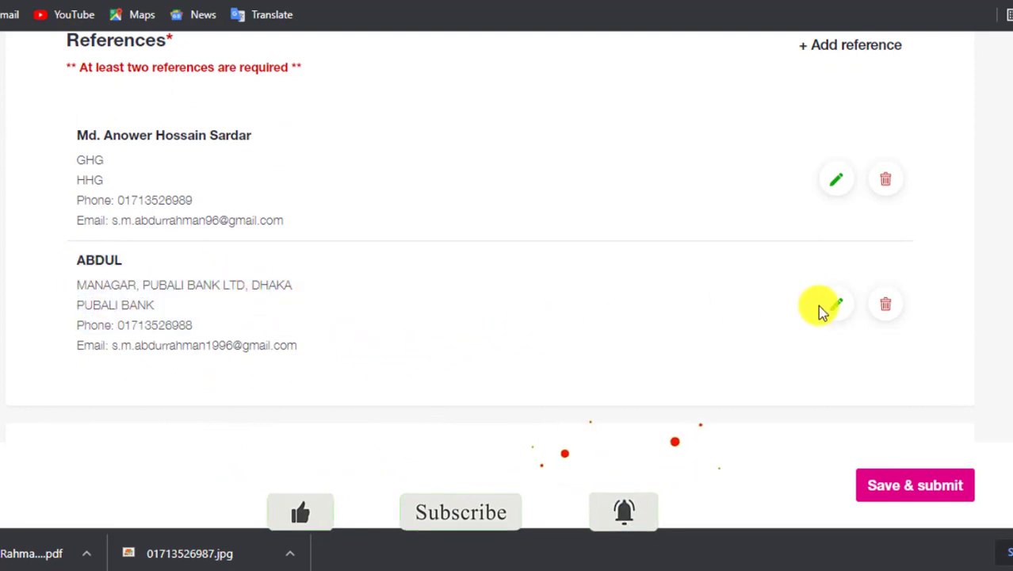
click(830, 308)
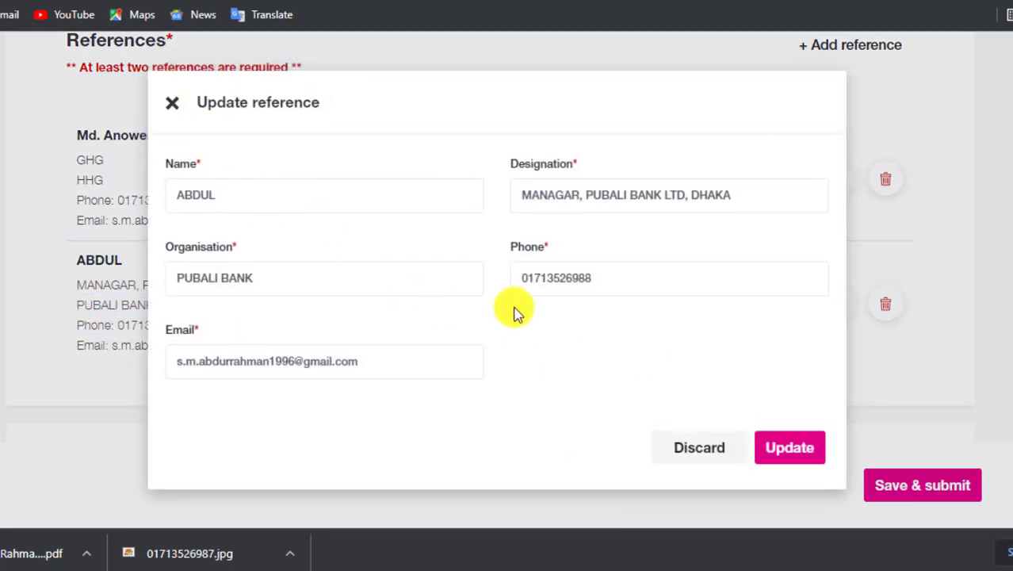
click(225, 195)
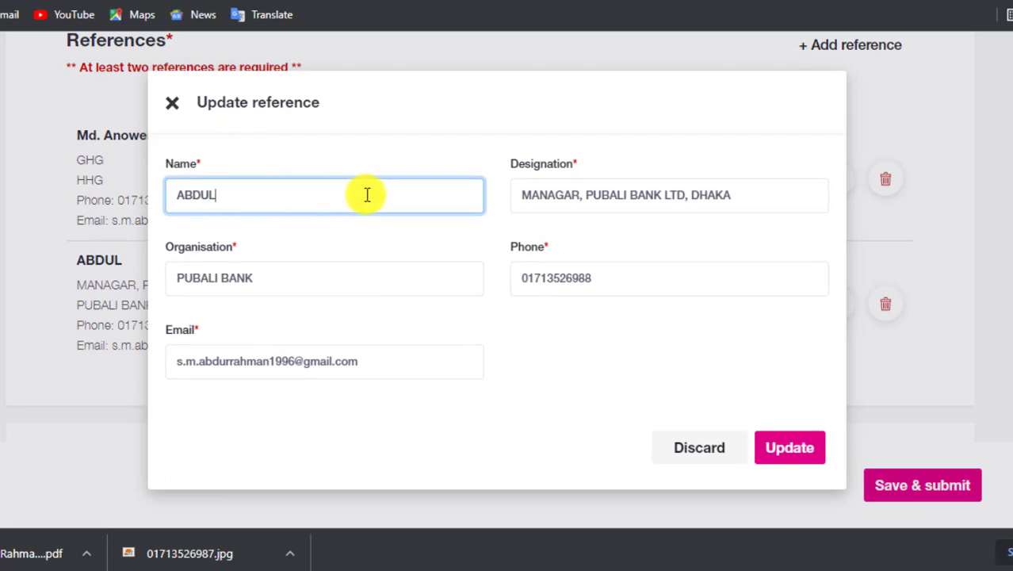
click(705, 448)
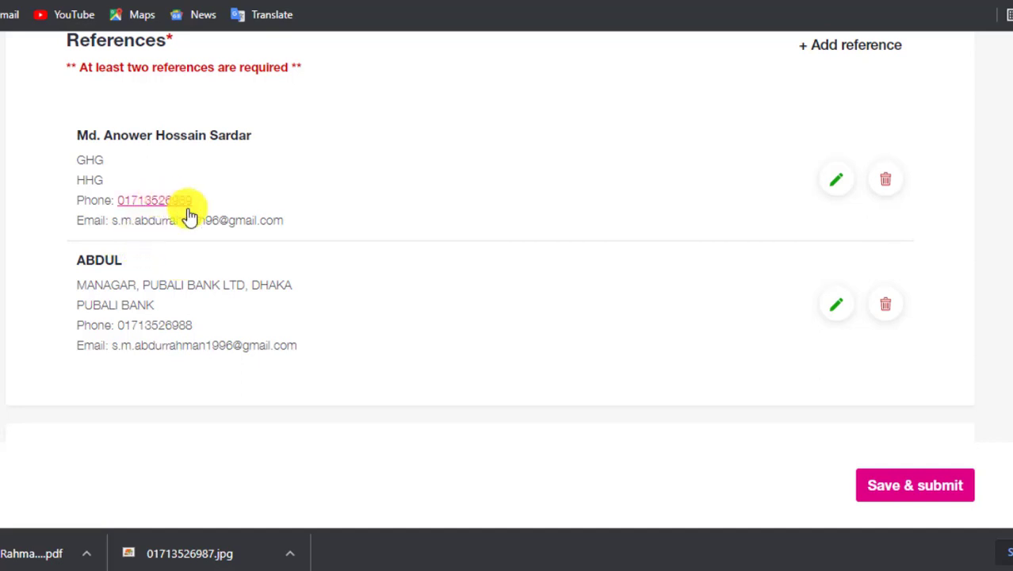
drag(56, 277, 406, 351)
click(430, 351)
scroll(203, 235, up, 2)
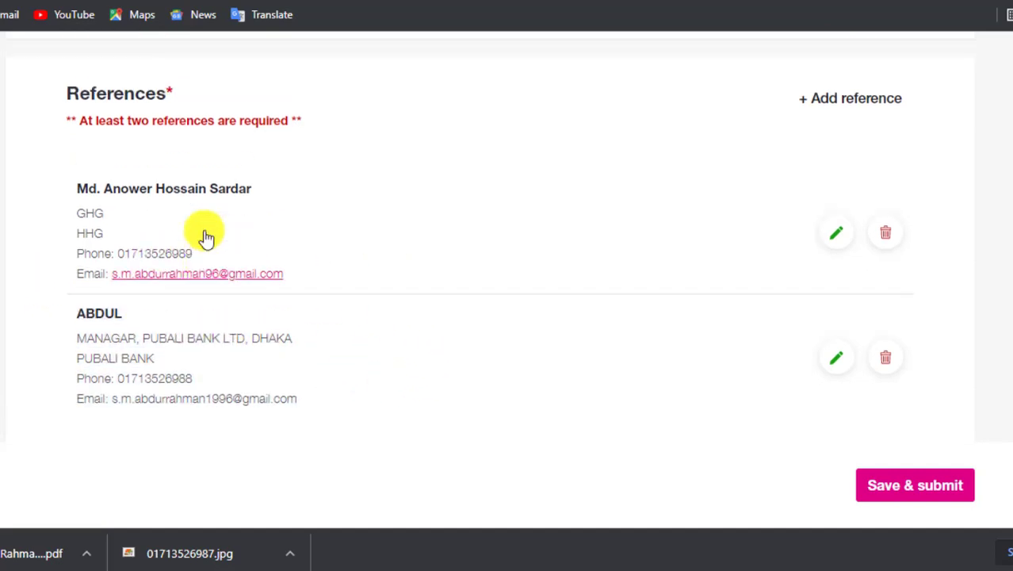
scroll(847, 174, down, 1)
click(848, 268)
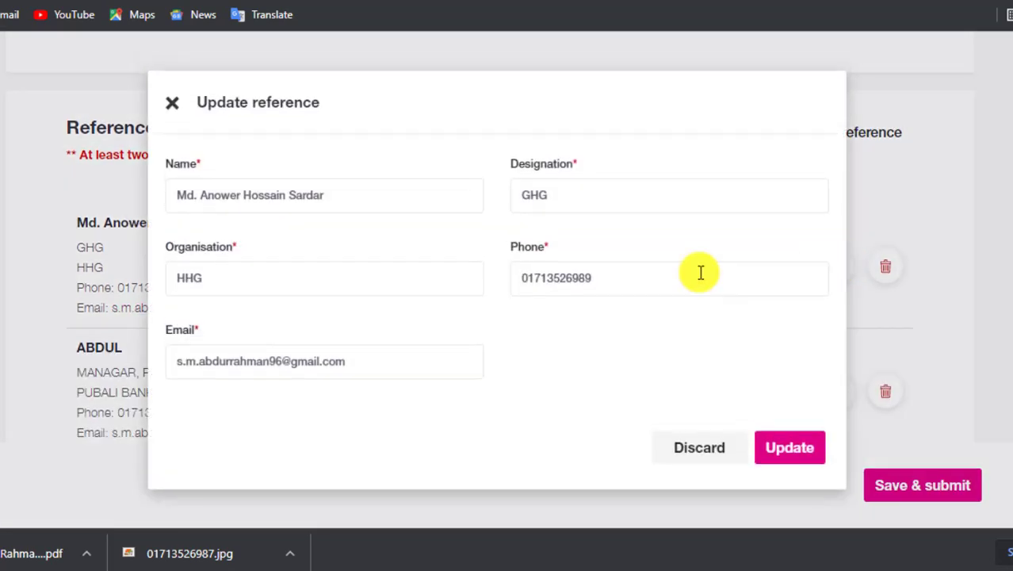
click(717, 452)
scroll(596, 276, up, 5)
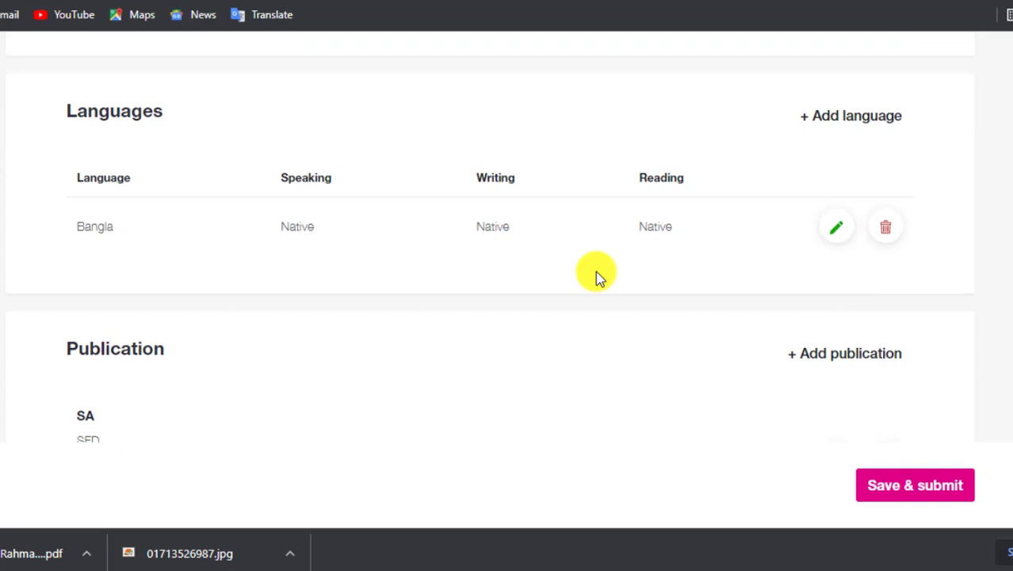
Re-save the Bangla language entry with Native for writing, speaking and reading.
scroll(596, 276, up, 1)
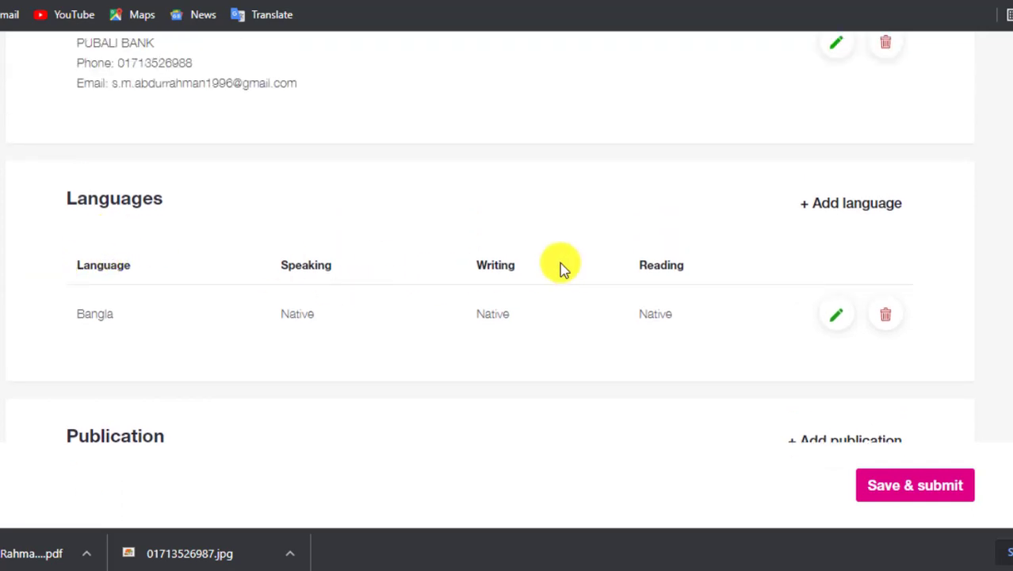
click(839, 320)
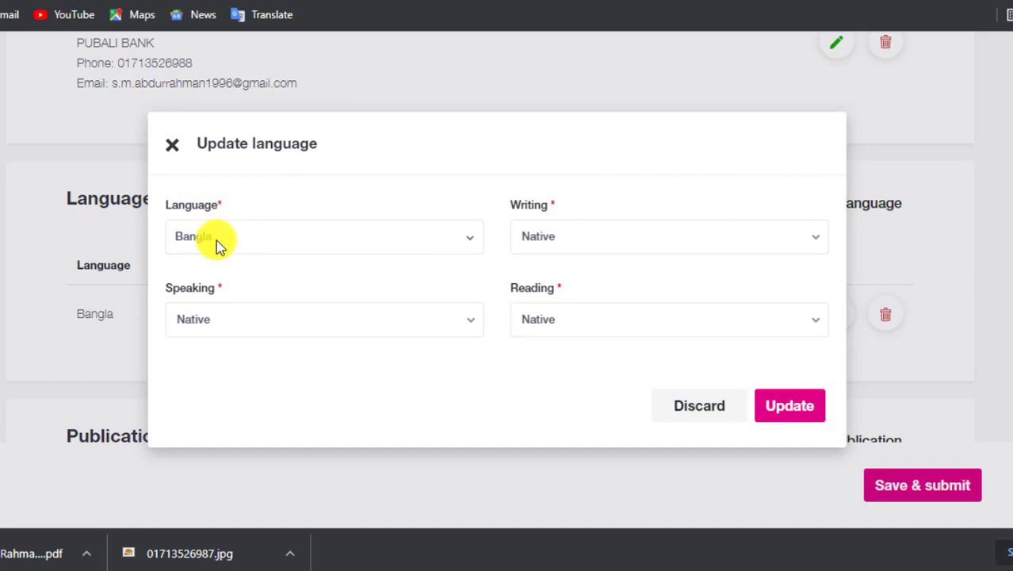
click(570, 245)
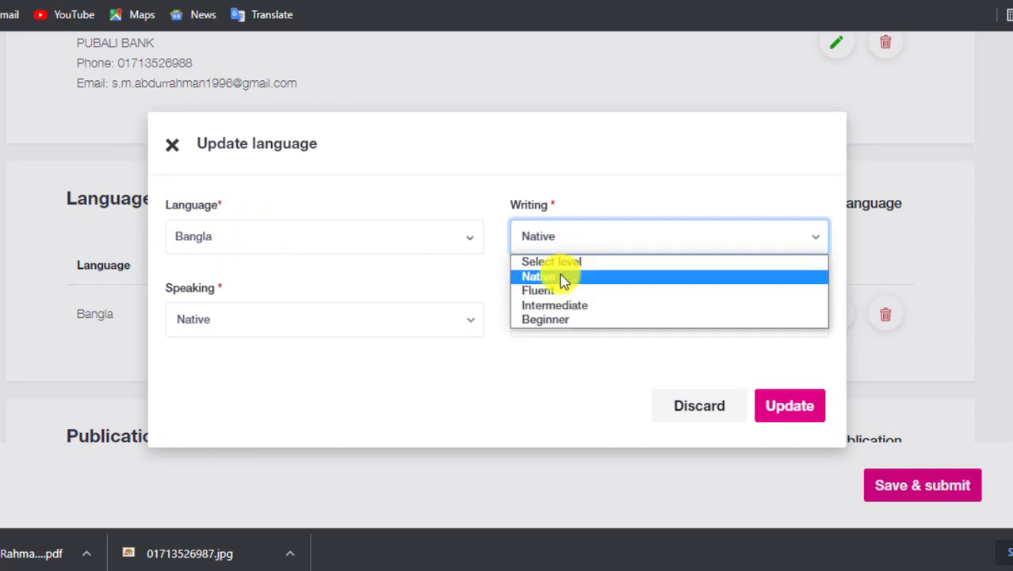
click(563, 281)
click(238, 318)
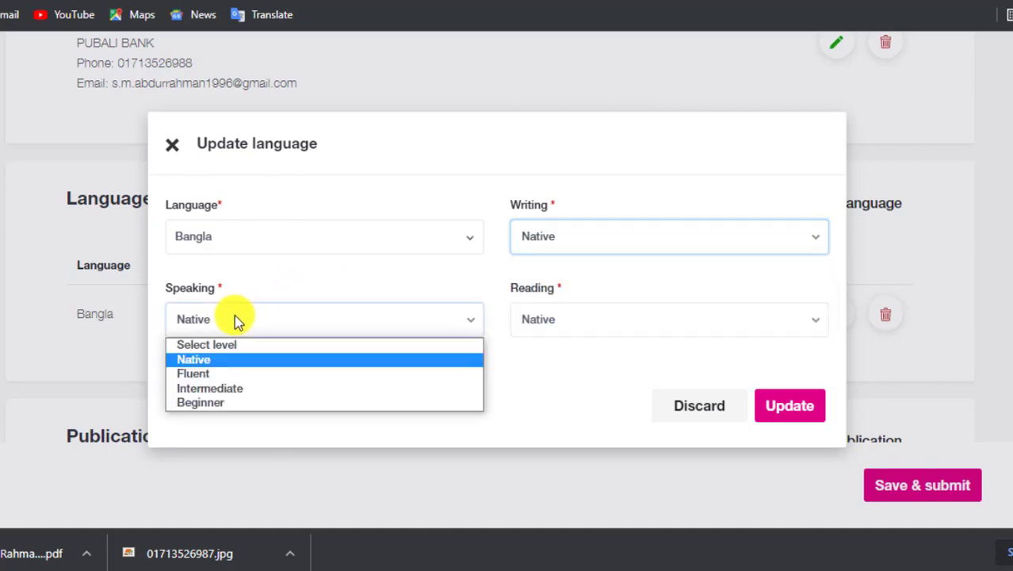
click(237, 319)
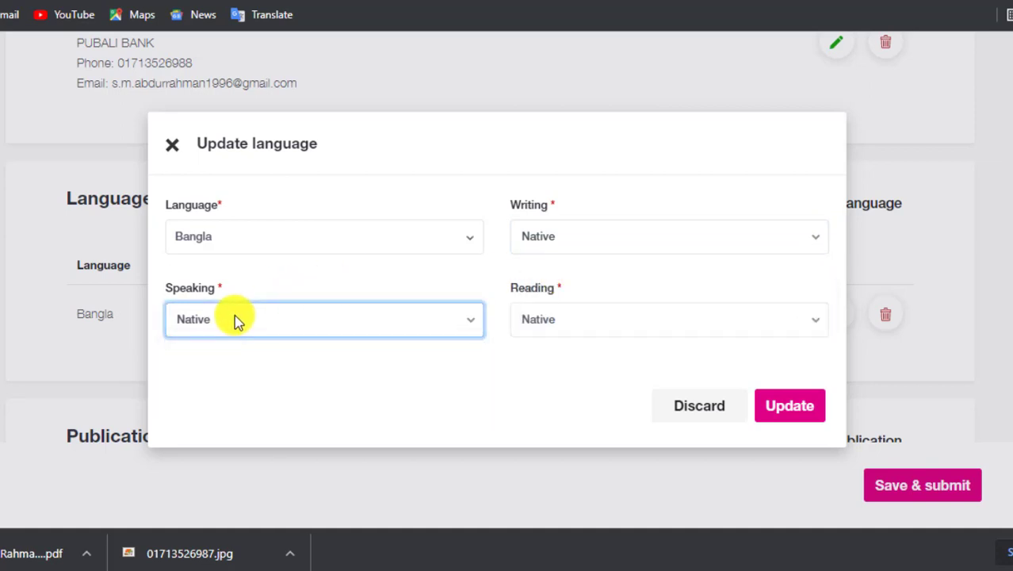
click(527, 321)
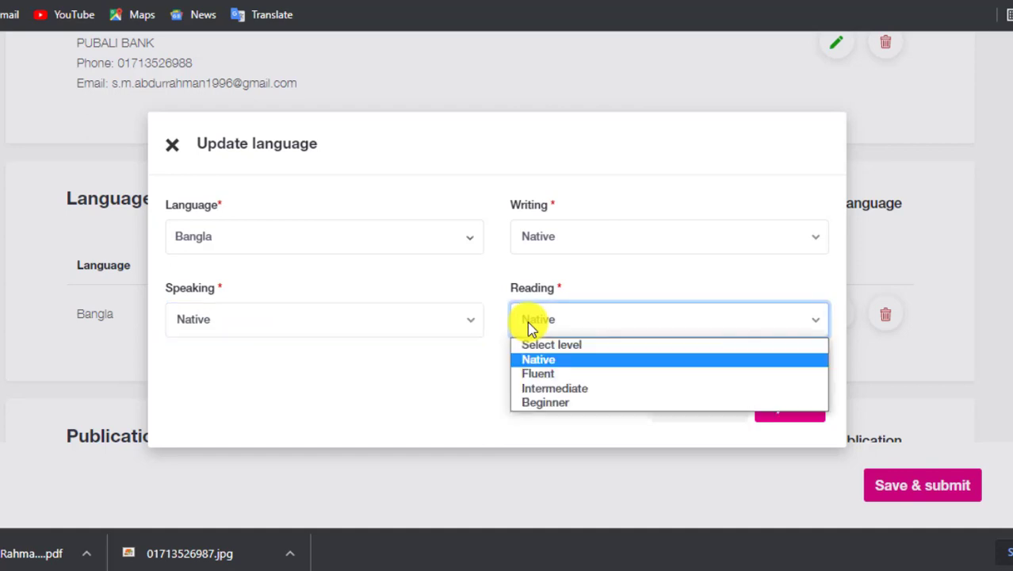
click(527, 321)
click(543, 321)
click(564, 325)
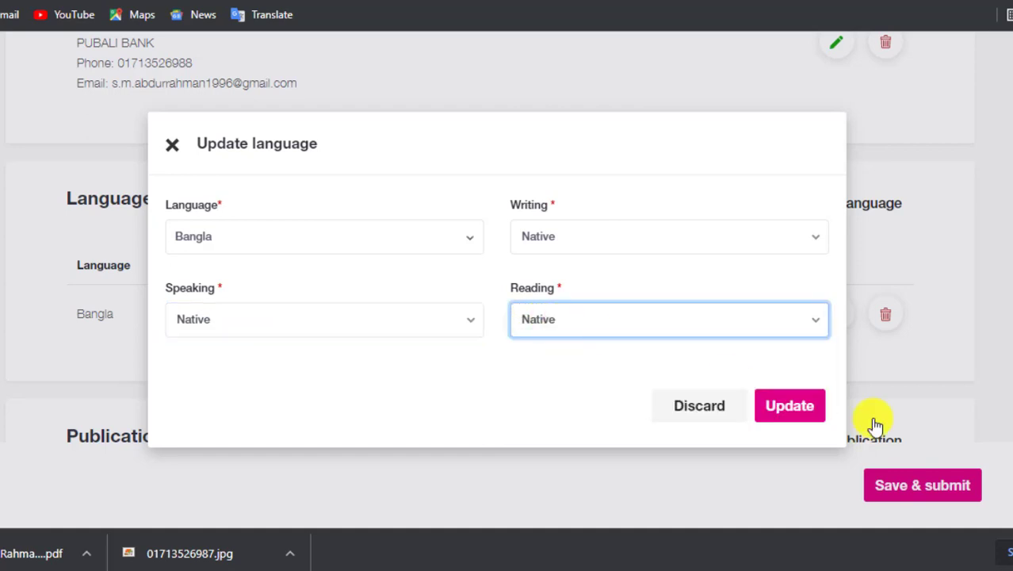
click(789, 412)
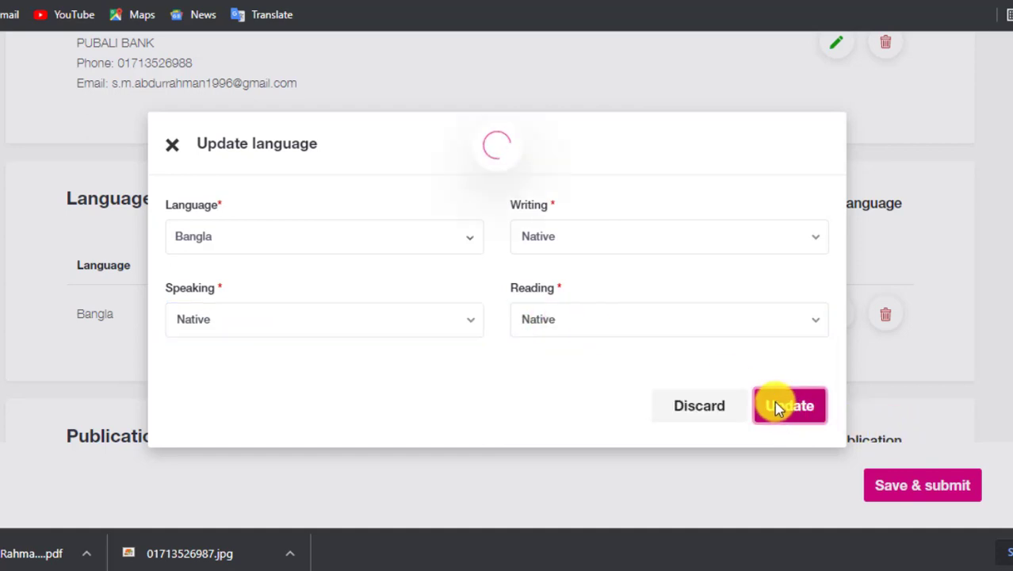
scroll(343, 292, down, 3)
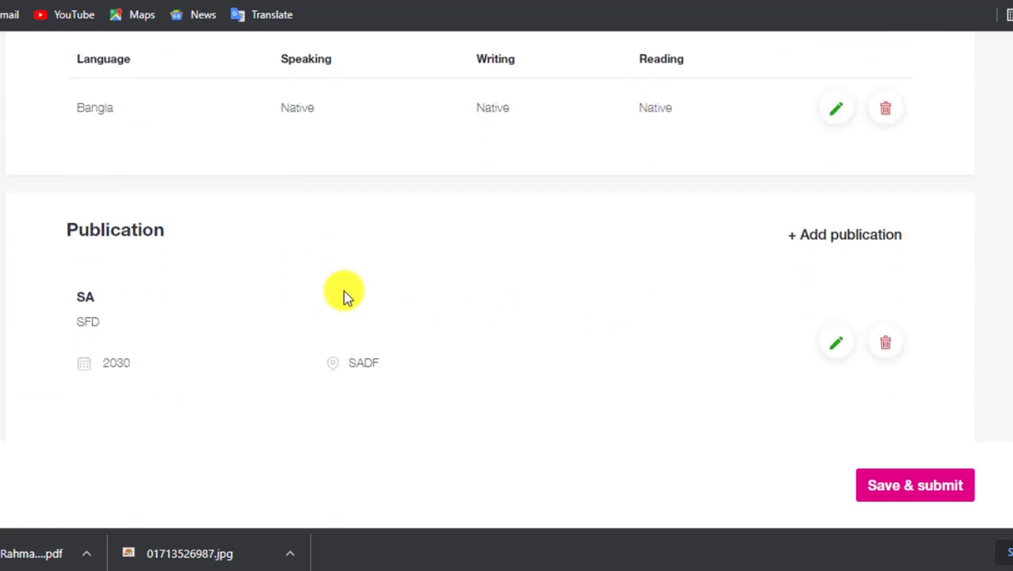
Delete the SA publication after discarding its edit form unchanged.
scroll(343, 290, down, 1)
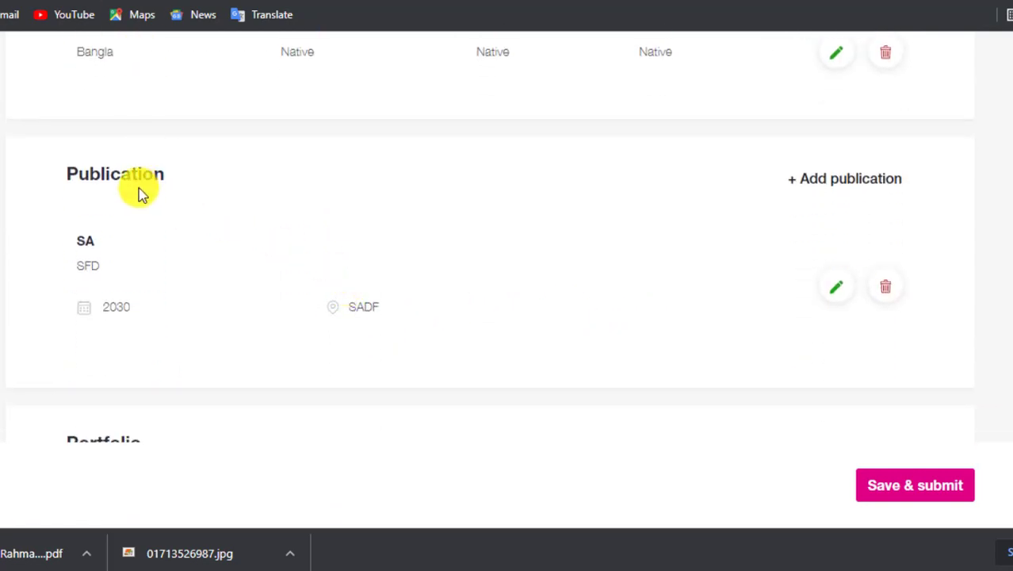
click(840, 286)
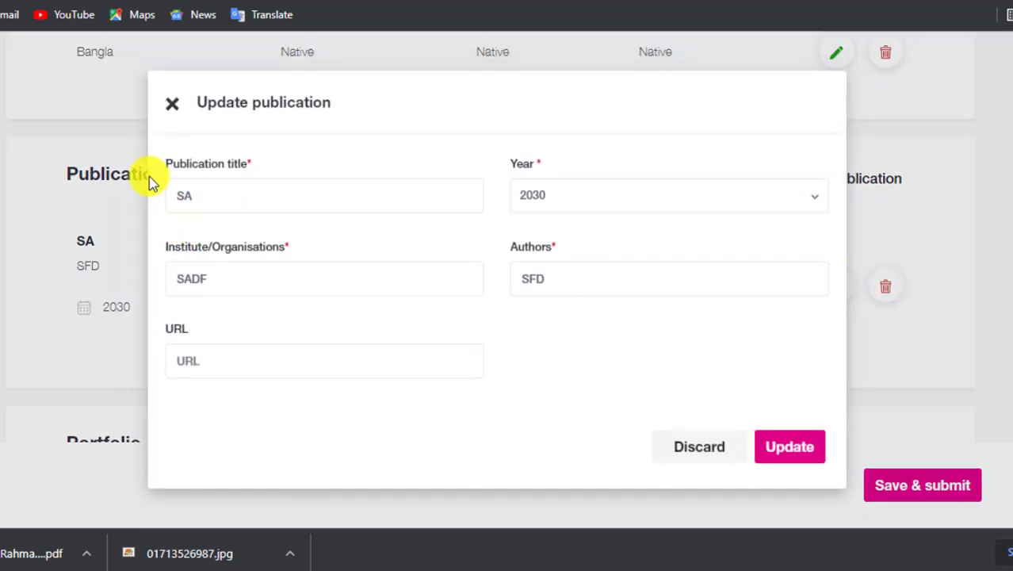
click(696, 456)
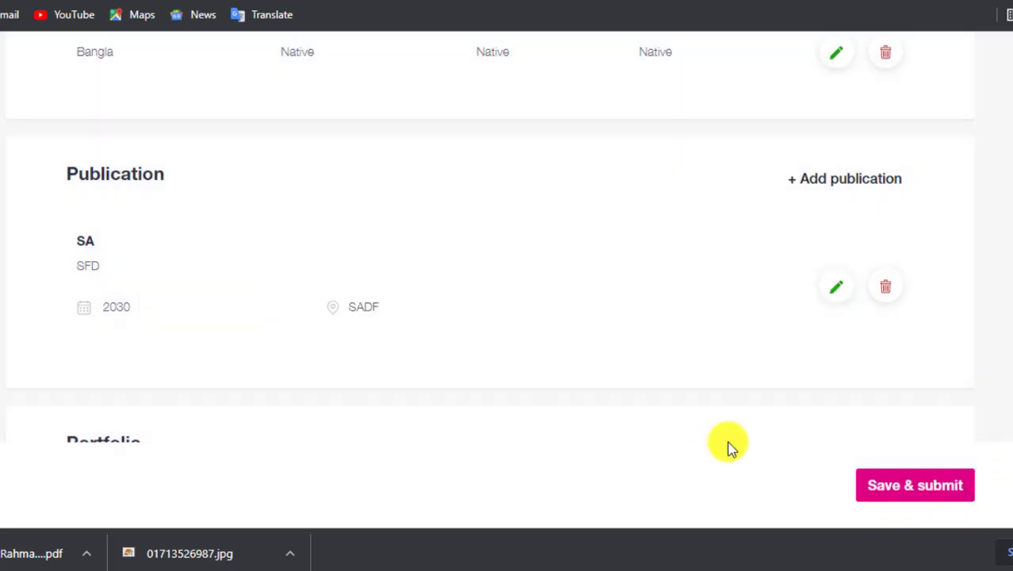
click(886, 287)
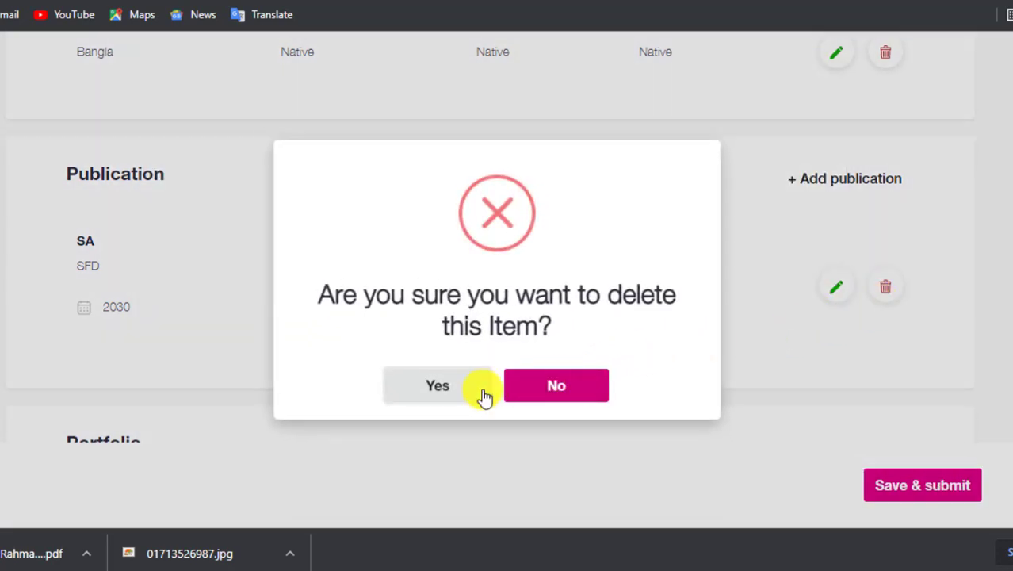
click(471, 387)
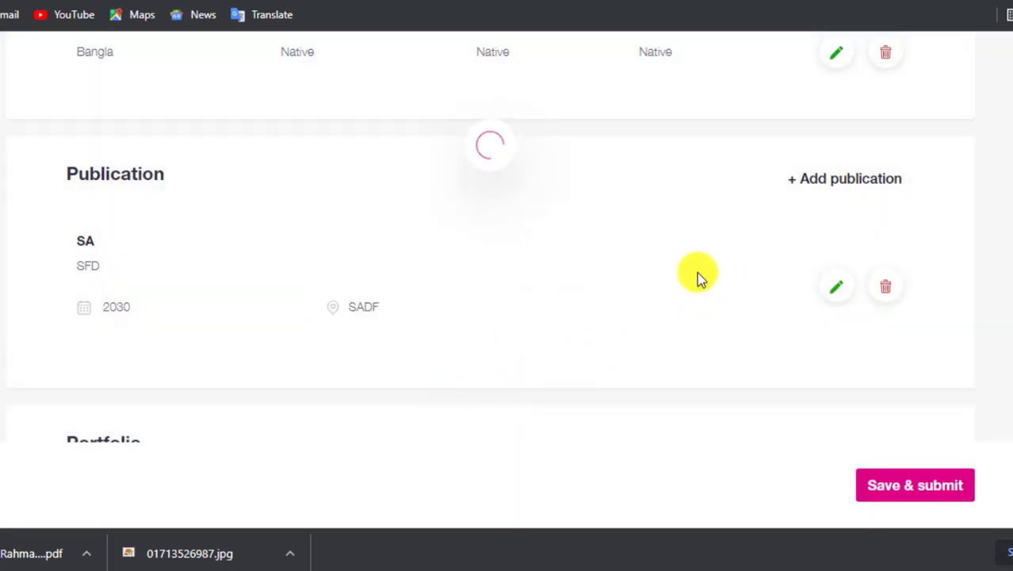
Delete the DFSSD portfolio item and confirm with Yes.
scroll(761, 285, down, 2)
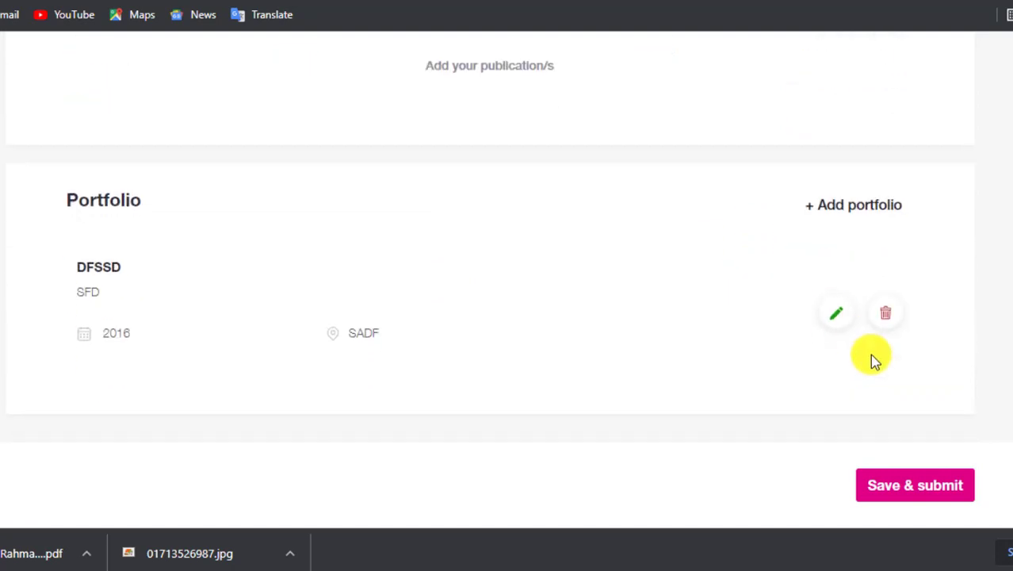
scroll(864, 330, up, 1)
scroll(912, 337, down, 1)
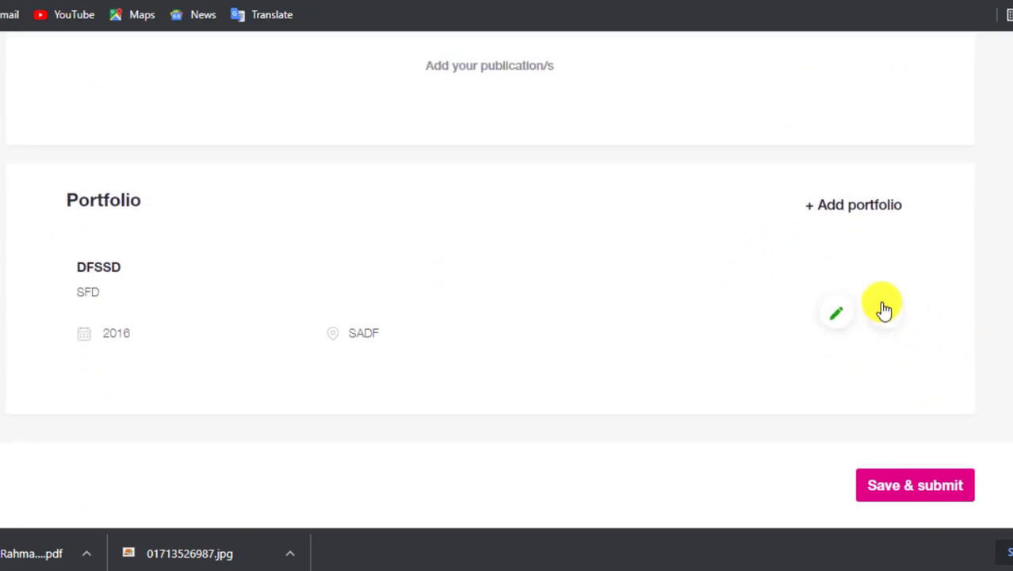
click(885, 312)
click(466, 389)
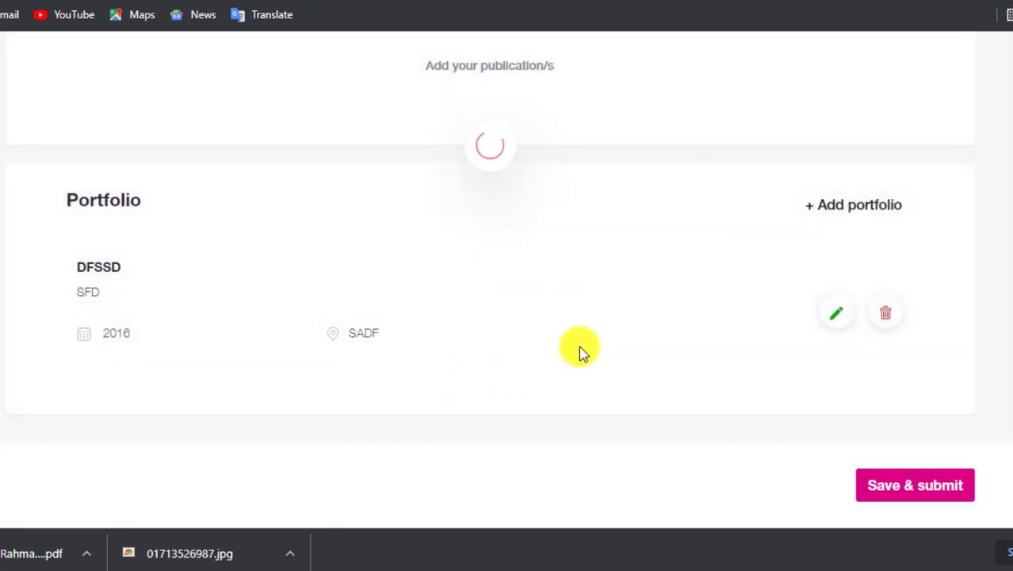
scroll(600, 346, up, 5)
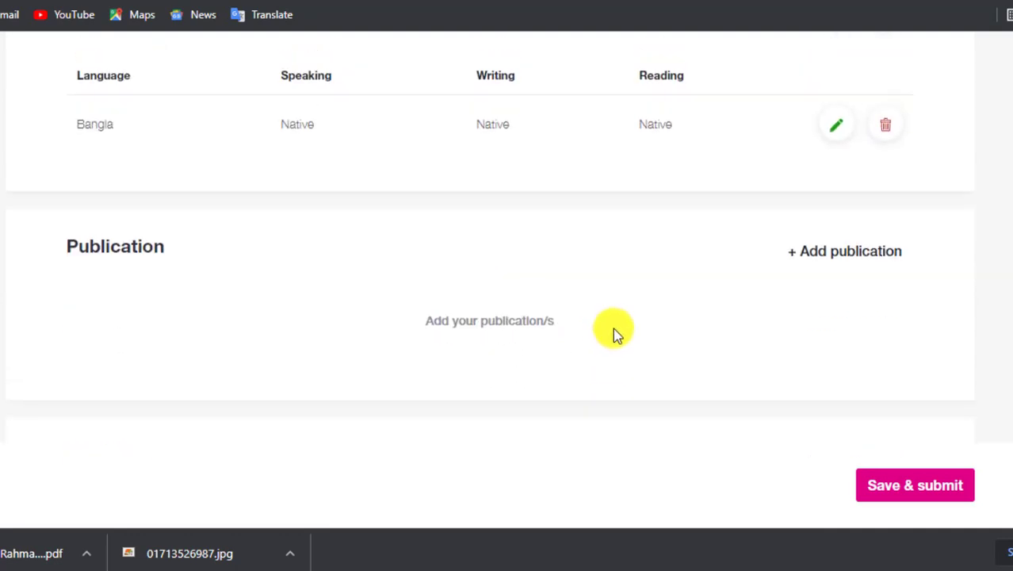
scroll(619, 325, up, 1)
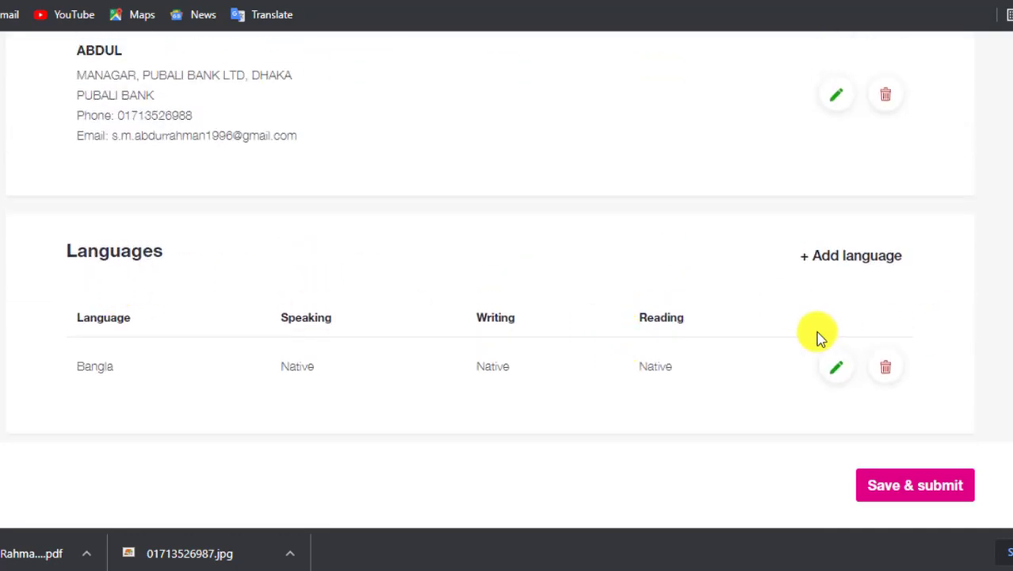
scroll(792, 317, up, 4)
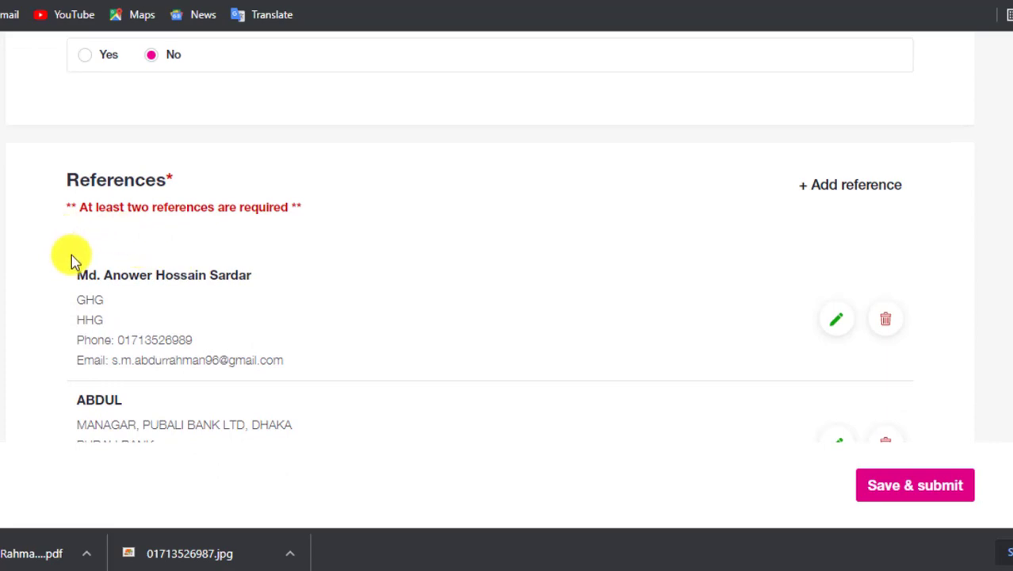
Save & submit the Additional information step to reach Statement and disclosure.
scroll(508, 374, up, 12)
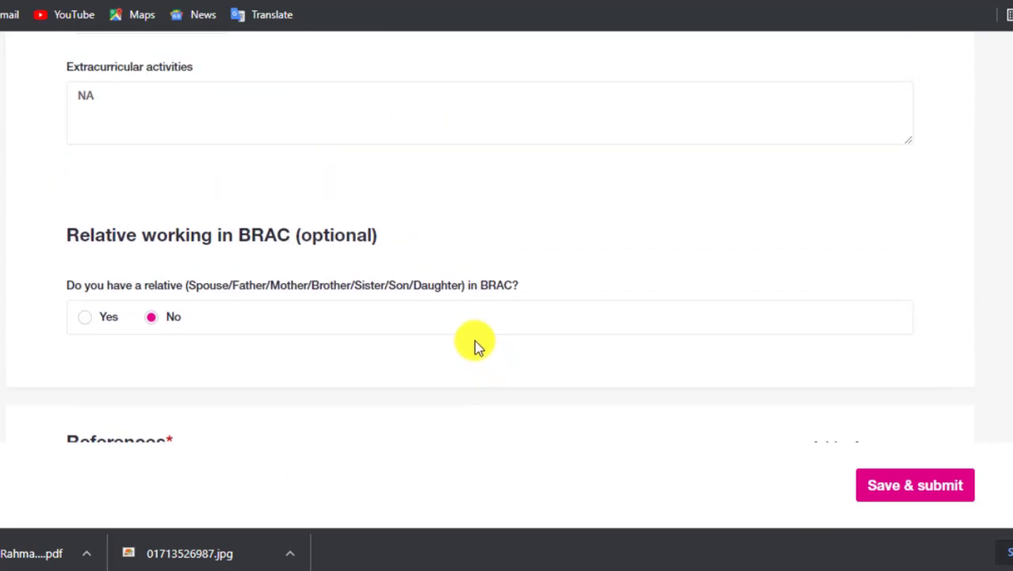
scroll(485, 329, down, 15)
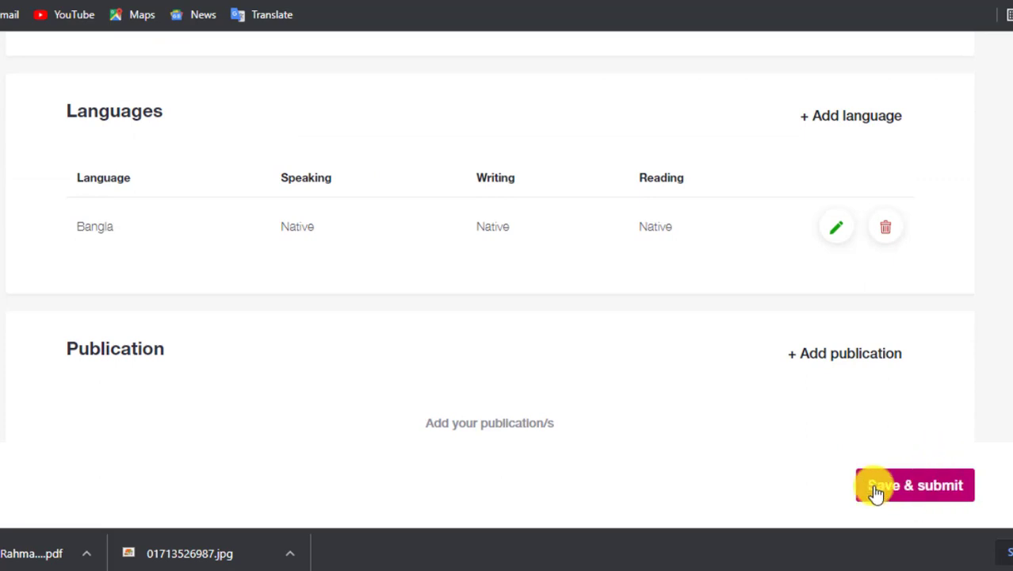
click(923, 485)
Read through the disclosure page, then choose the Bangla option to show it in Bangla.
scroll(801, 438, down, 2)
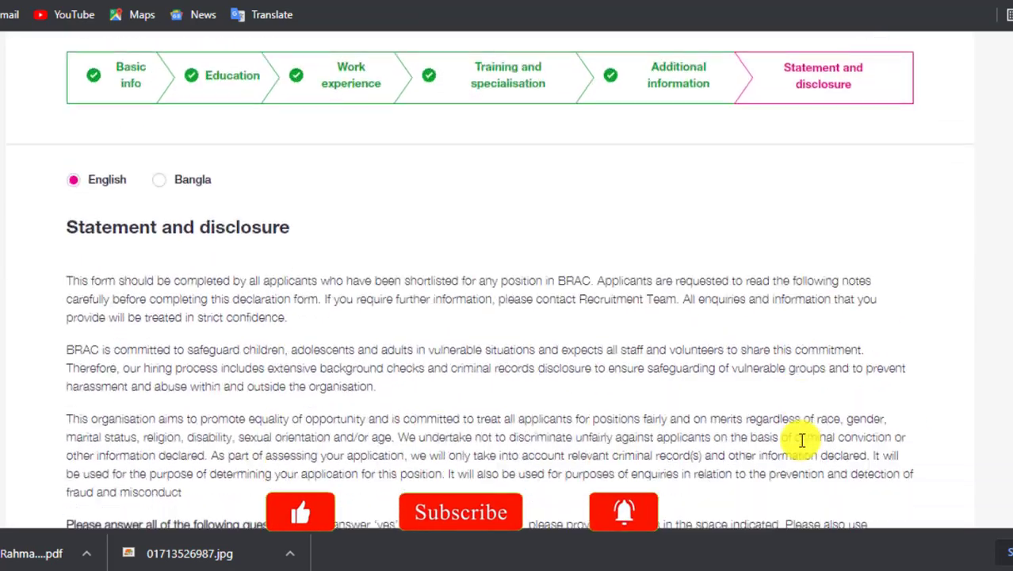
scroll(162, 155, down, 1)
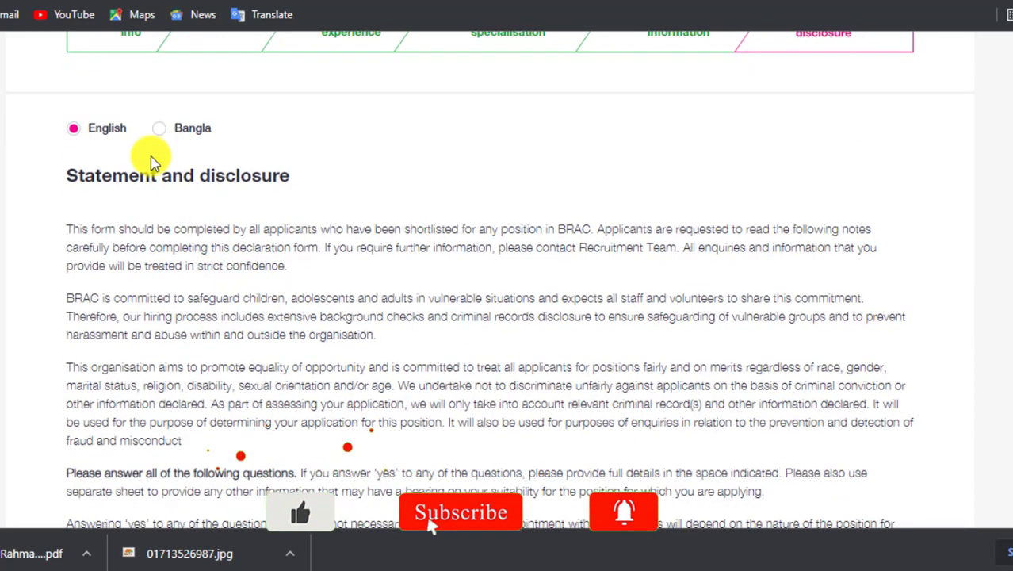
scroll(153, 162, down, 15)
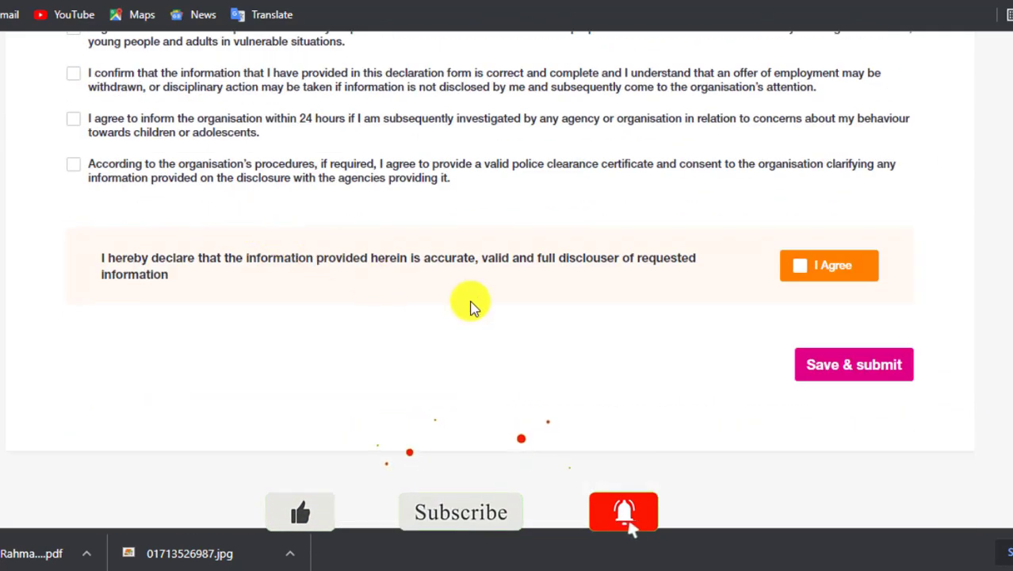
scroll(642, 355, up, 12)
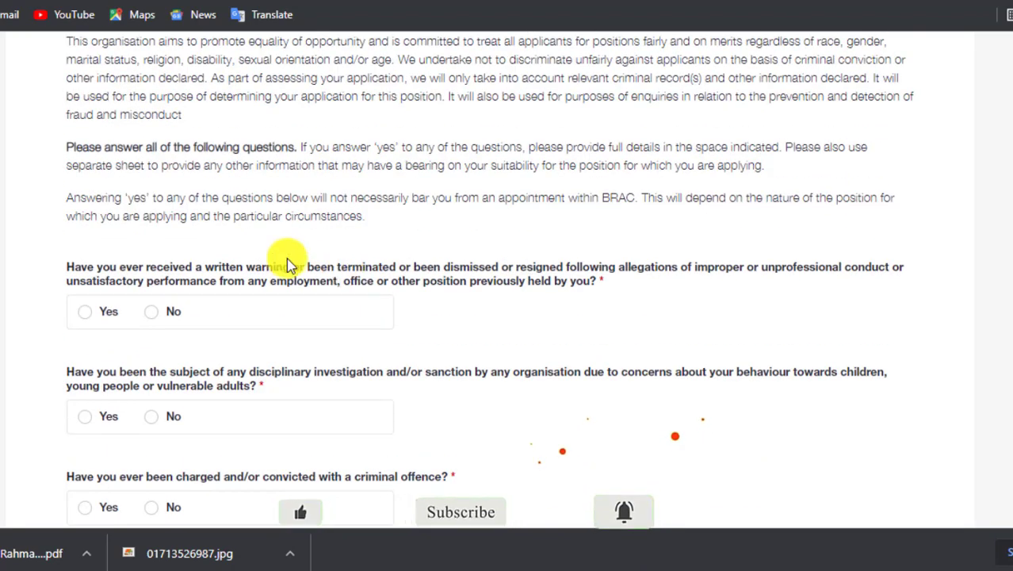
scroll(192, 215, up, 6)
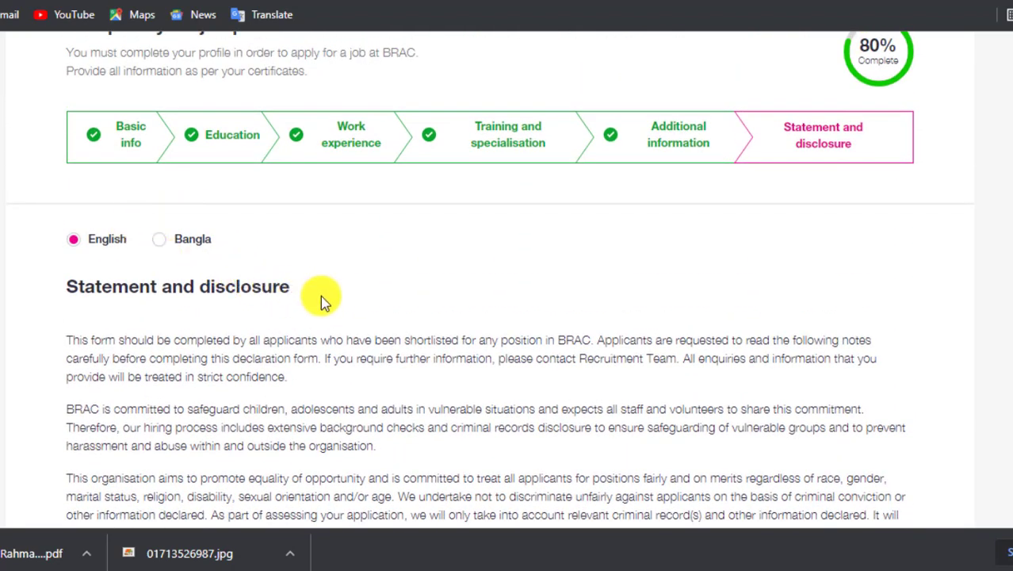
drag(320, 295, 79, 287)
scroll(223, 278, up, 1)
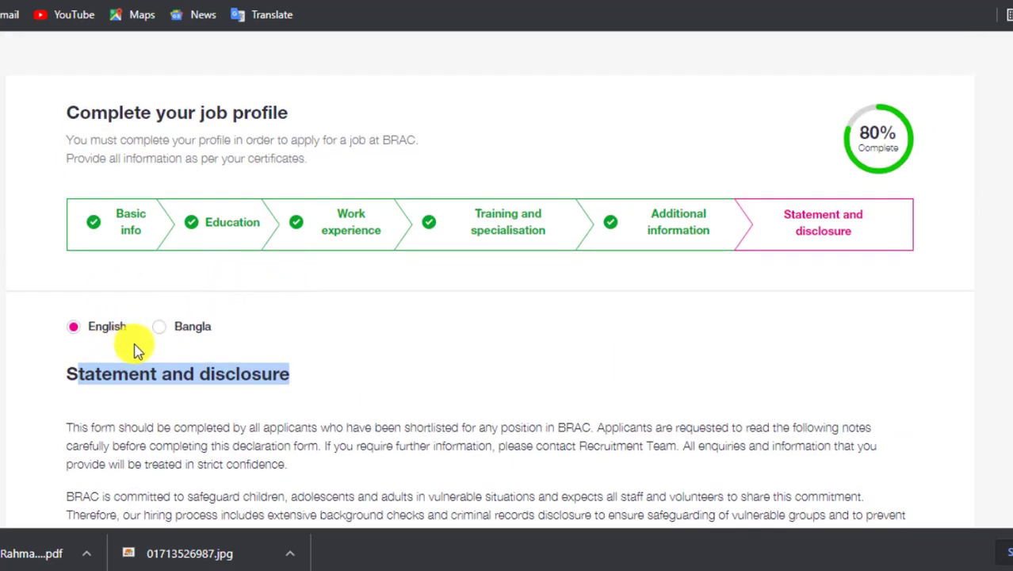
click(317, 343)
scroll(318, 343, down, 2)
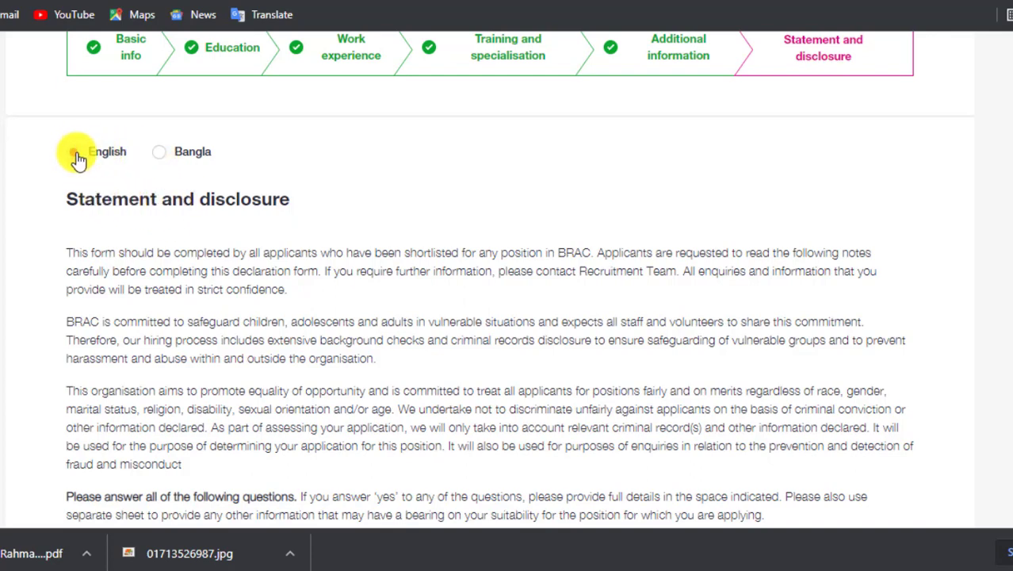
click(170, 159)
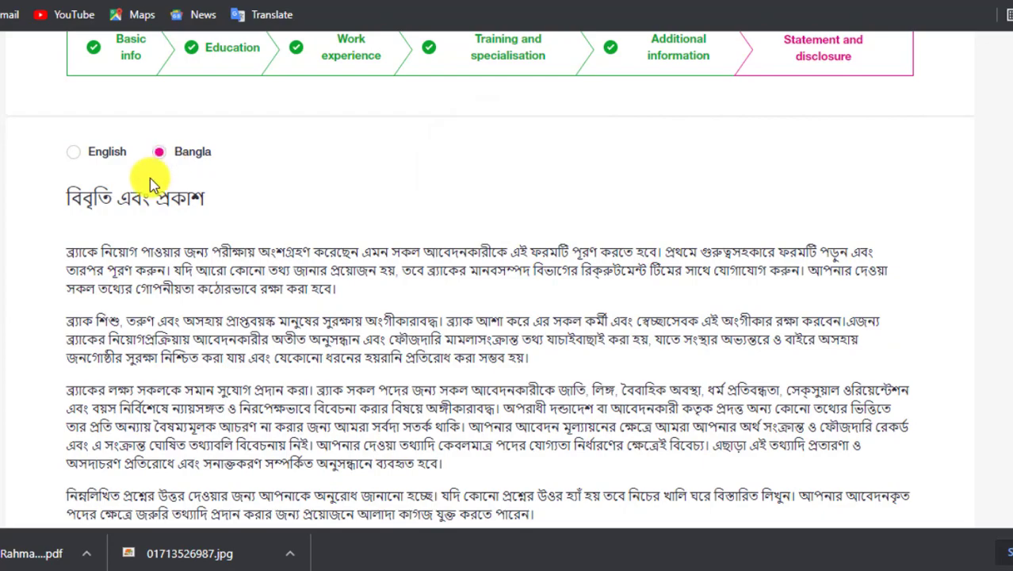
scroll(153, 182, down, 7)
scroll(289, 237, up, 8)
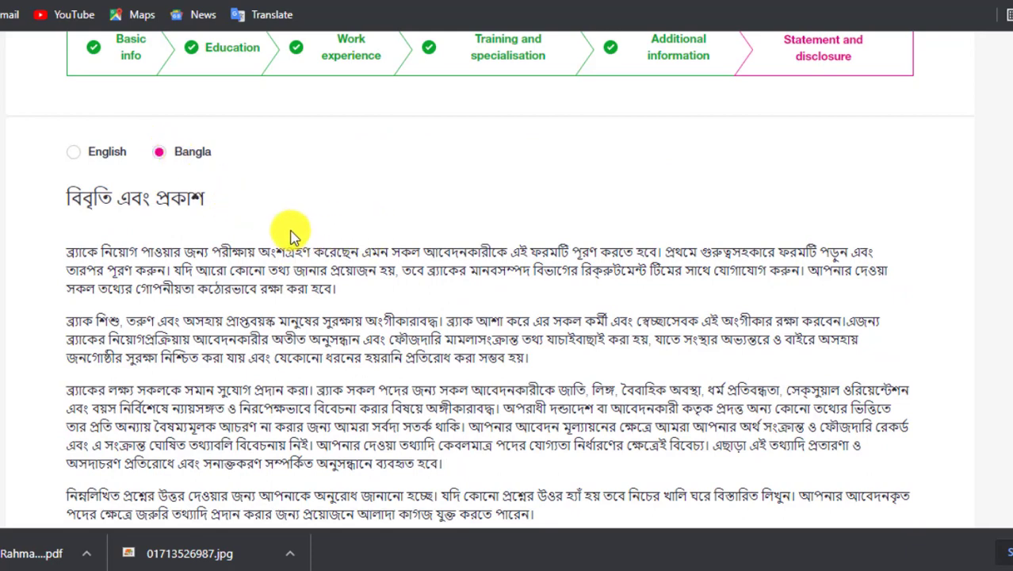
scroll(294, 173, down, 1)
drag(76, 125, 549, 294)
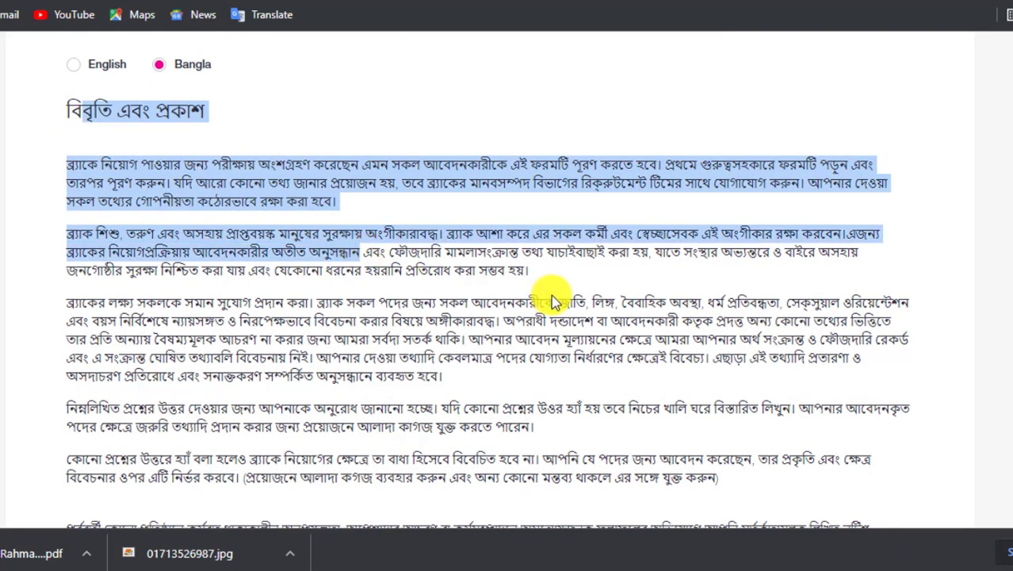
click(549, 294)
scroll(261, 226, up, 1)
scroll(258, 228, down, 5)
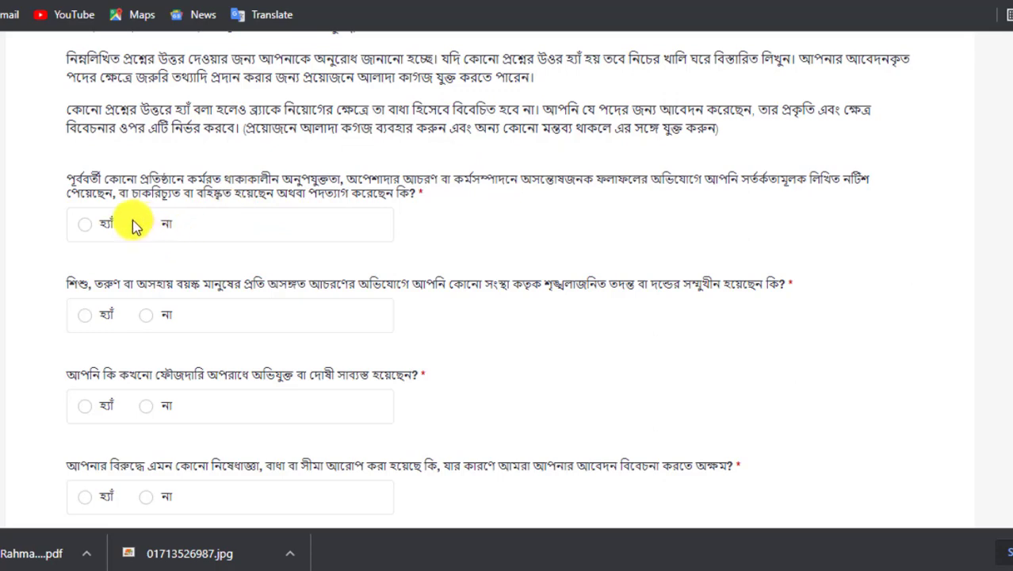
Answer the first disclosure question and the criminal-offence question with না.
click(154, 225)
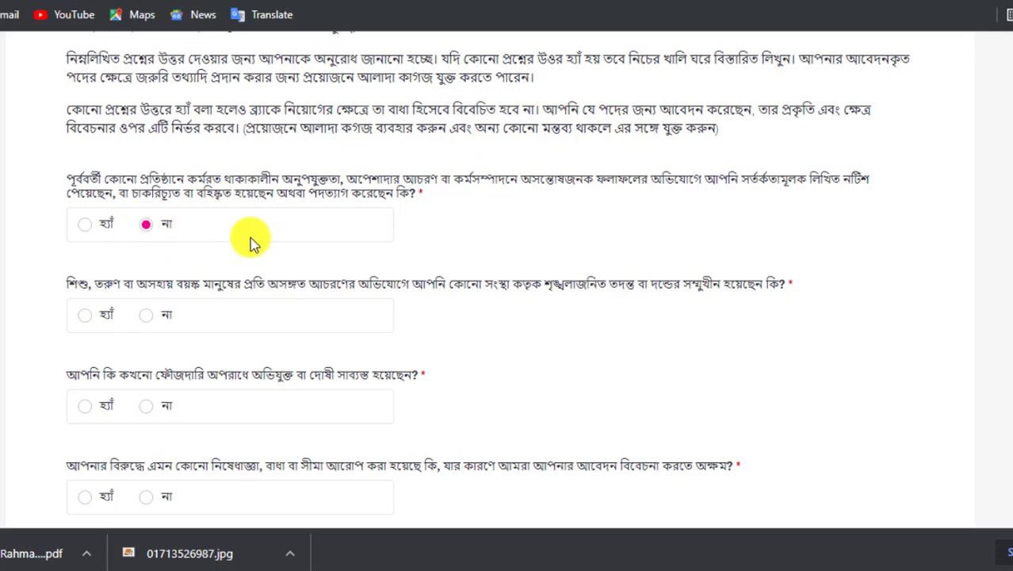
scroll(678, 226, down, 3)
scroll(698, 174, up, 2)
scroll(713, 142, up, 1)
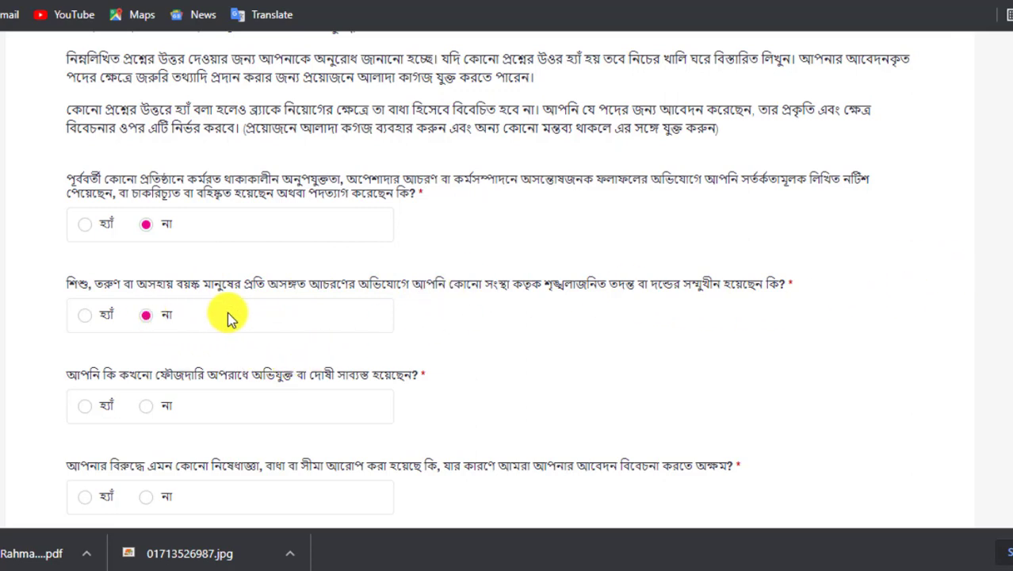
scroll(230, 313, down, 2)
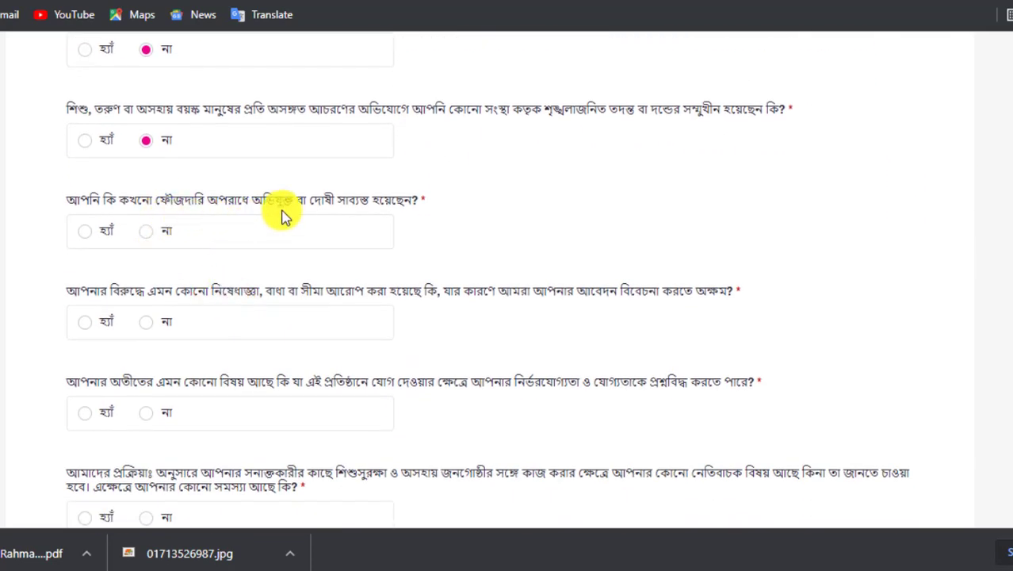
click(147, 231)
scroll(206, 245, down, 2)
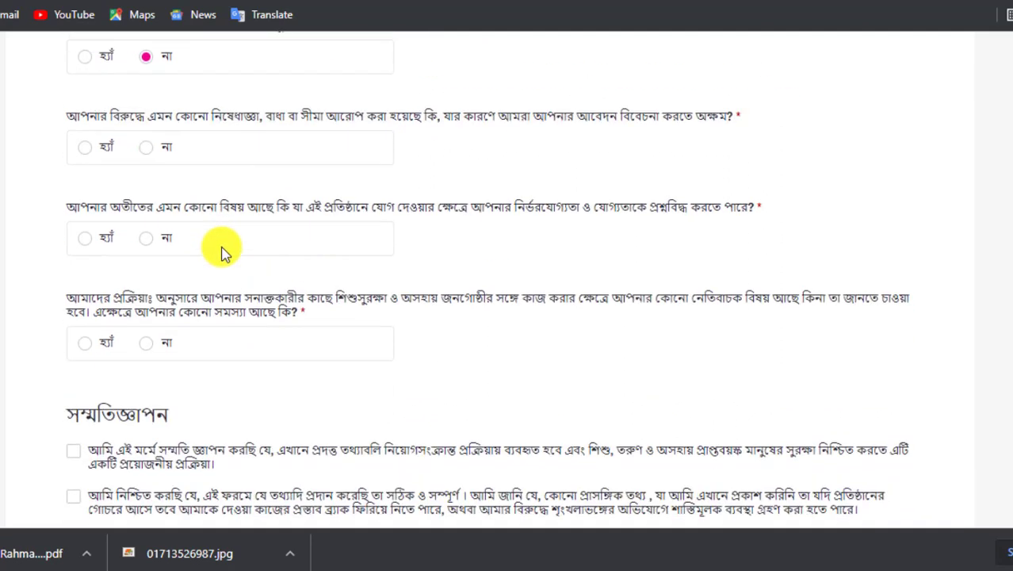
scroll(221, 252, up, 1)
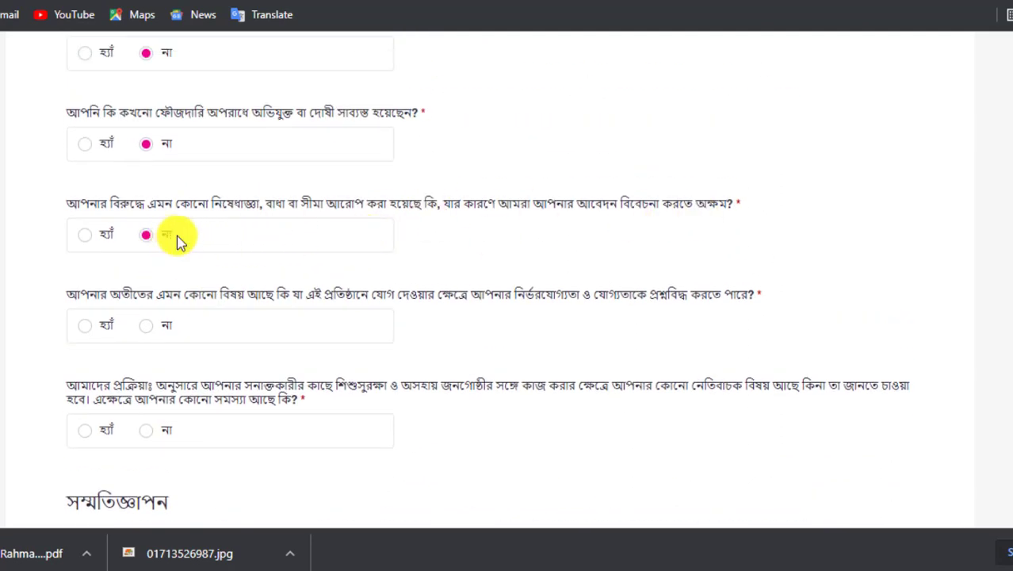
Answer the past-matters question with না and scroll down to the consent statements.
drag(729, 197, 540, 197)
click(541, 198)
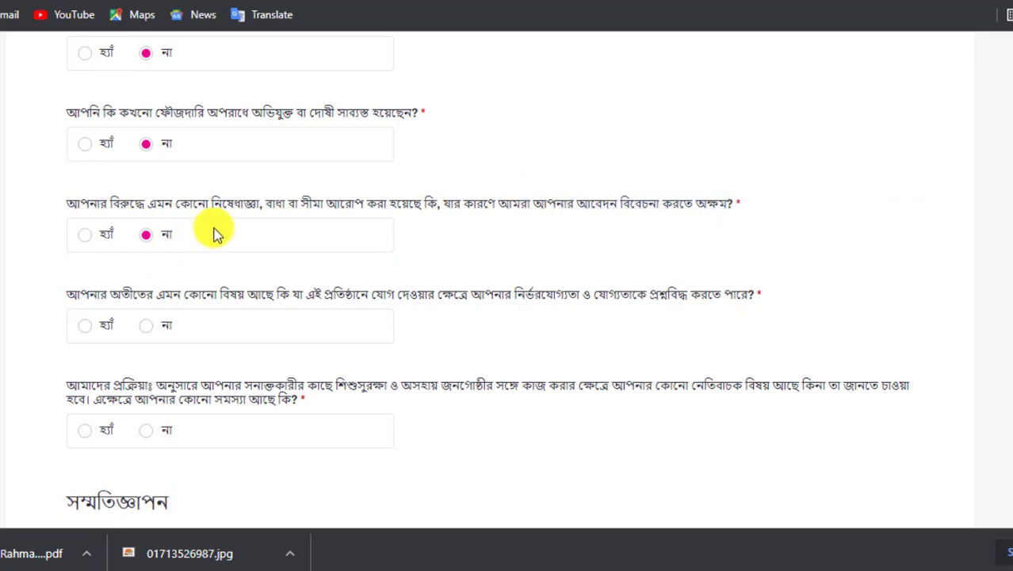
scroll(181, 239, down, 1)
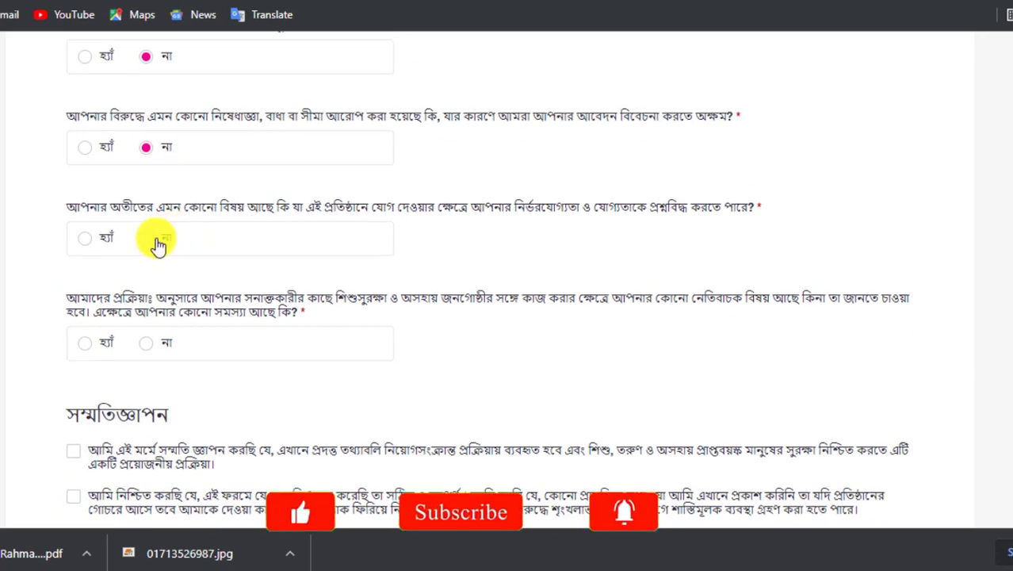
click(159, 244)
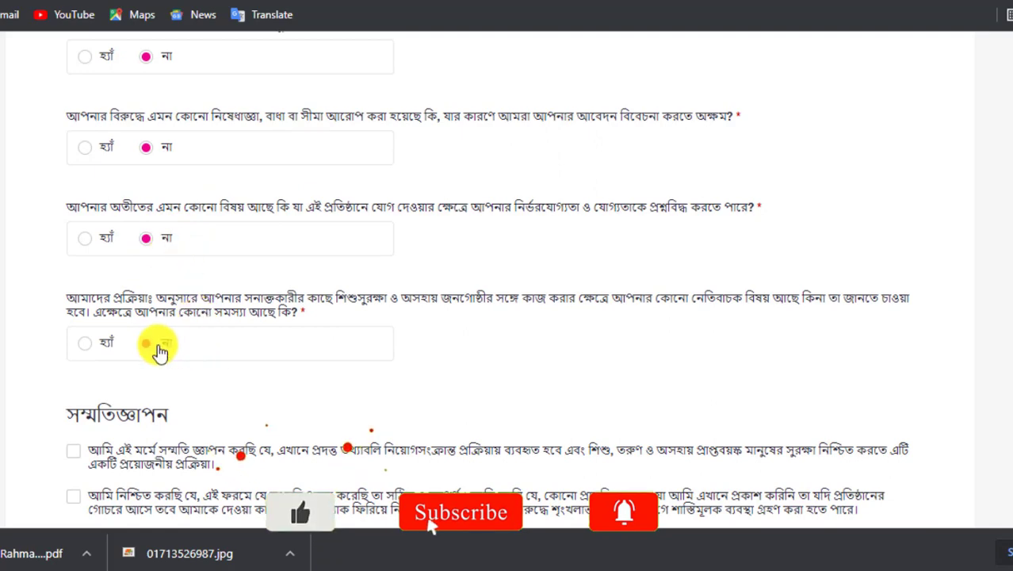
scroll(253, 340, down, 2)
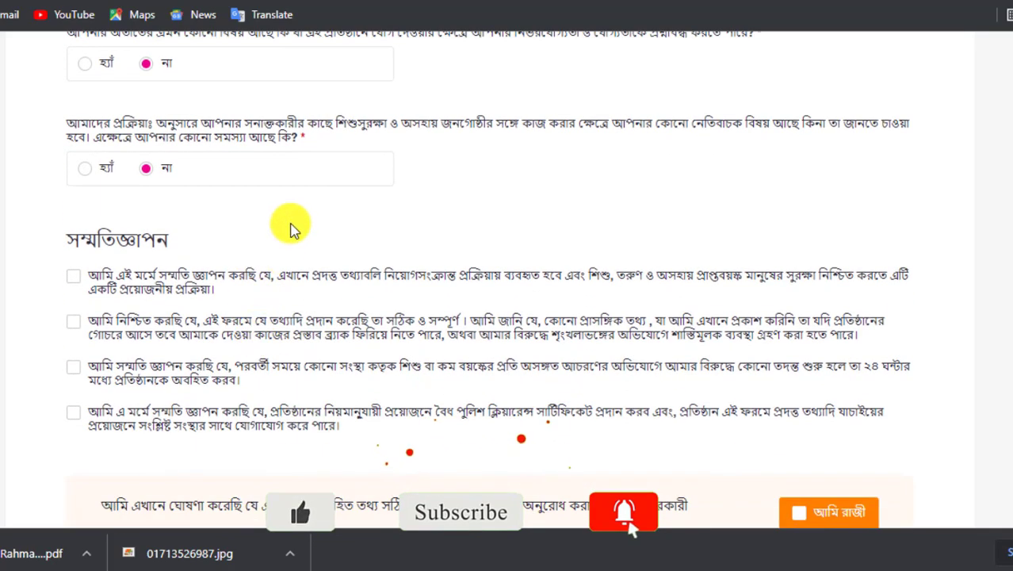
scroll(290, 229, down, 1)
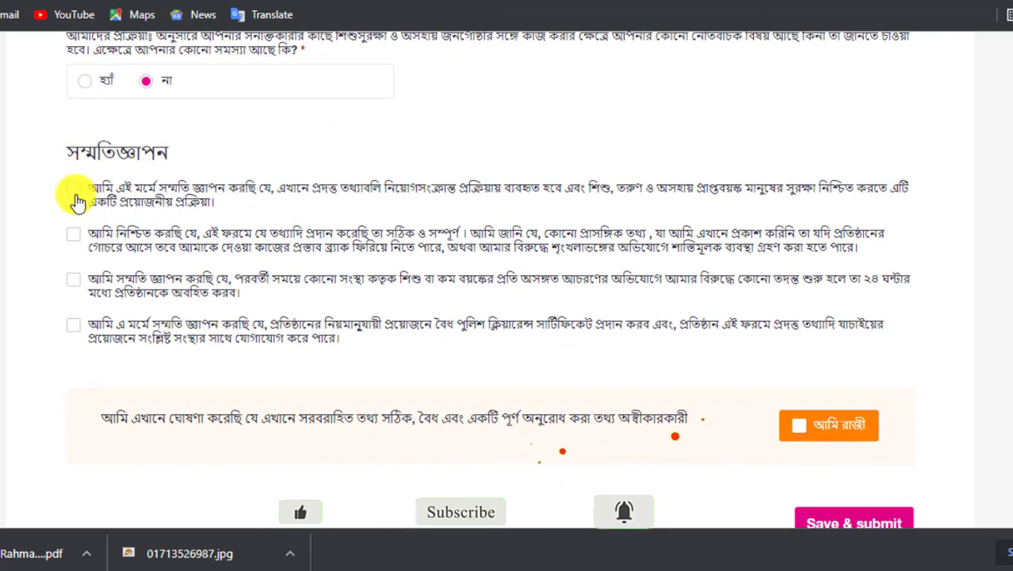
Tick the remaining consent statement and submit the statement and disclosure.
click(79, 240)
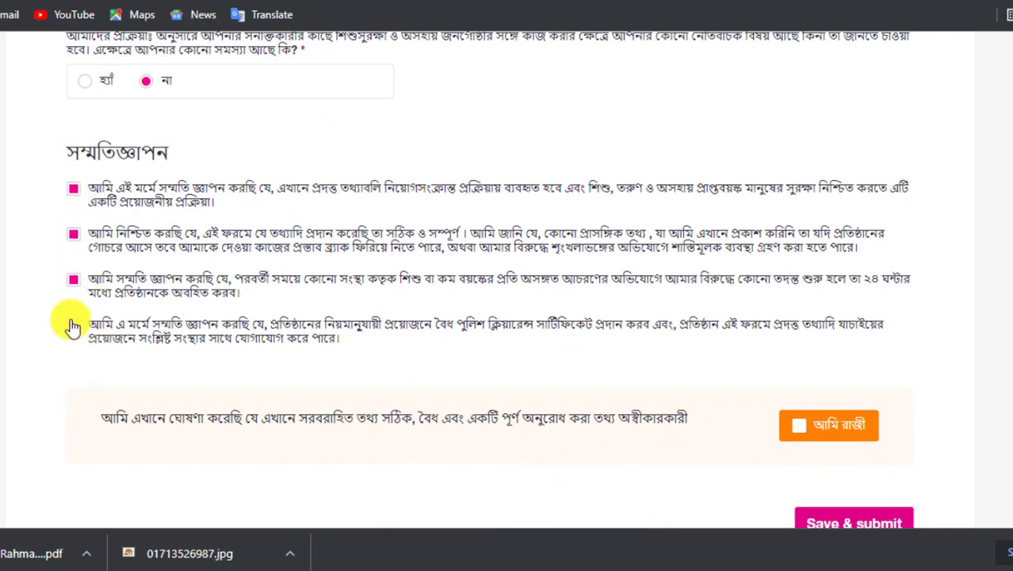
scroll(309, 299, down, 1)
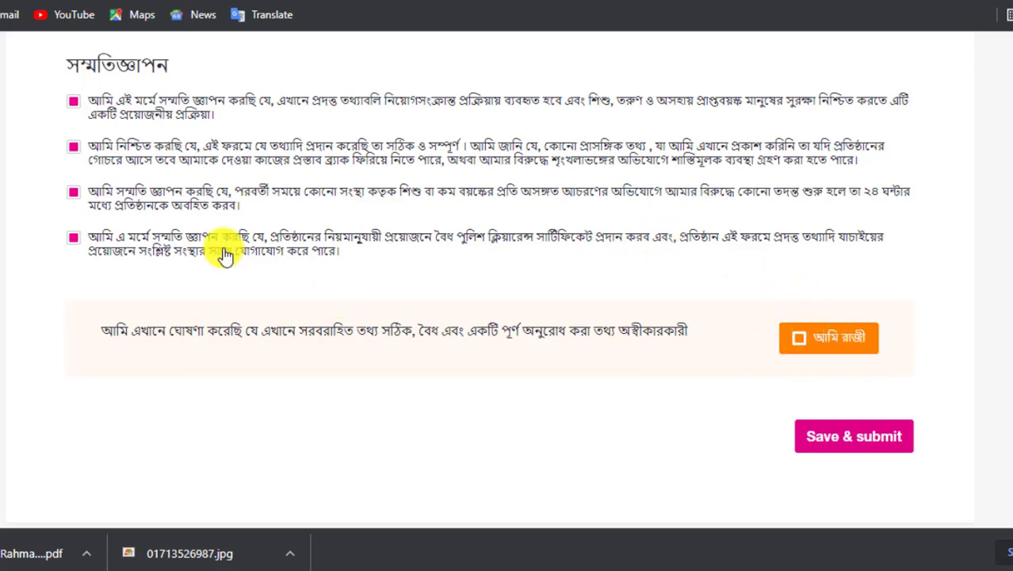
click(858, 445)
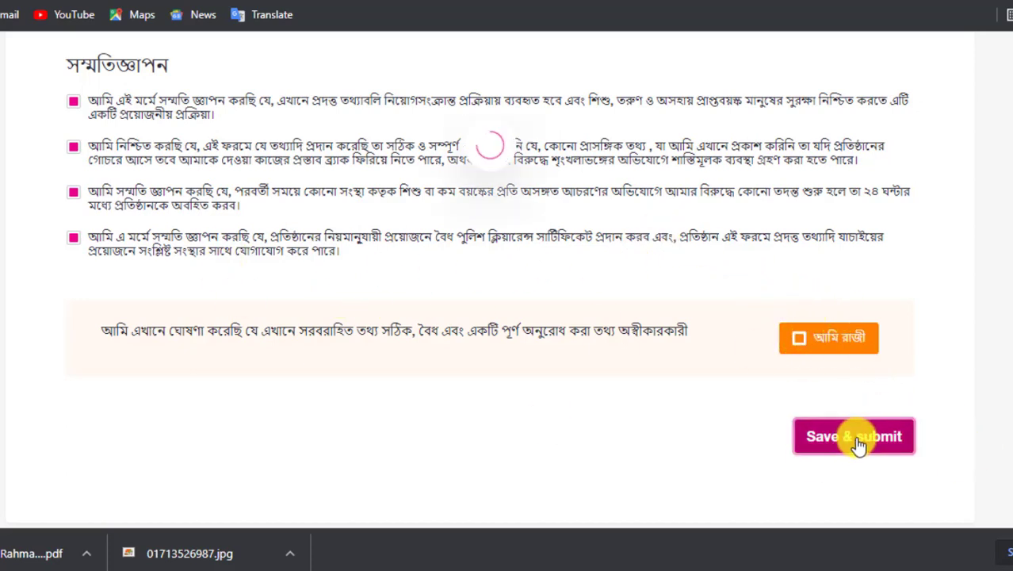
scroll(774, 363, up, 15)
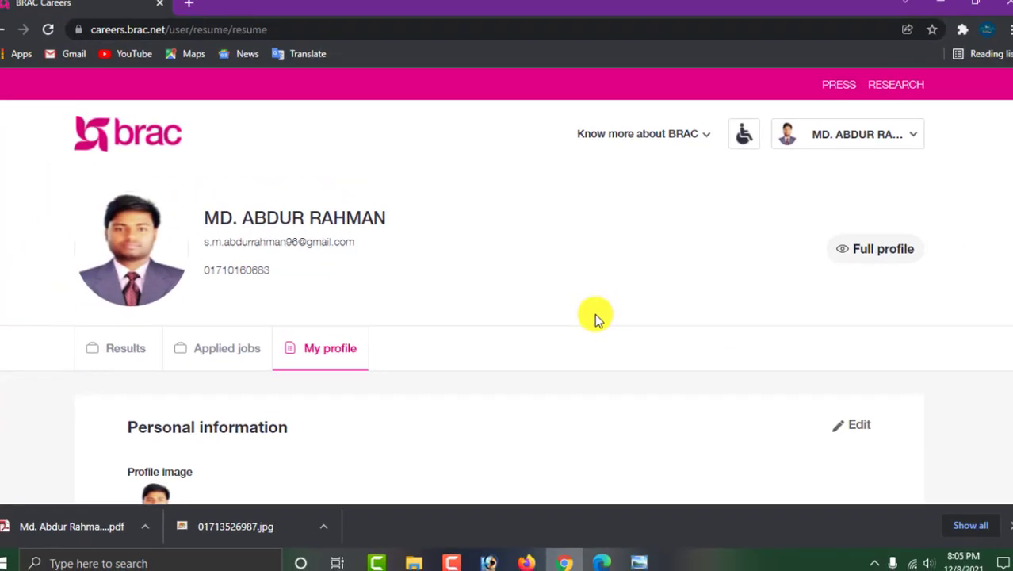
scroll(596, 315, down, 5)
scroll(362, 306, up, 2)
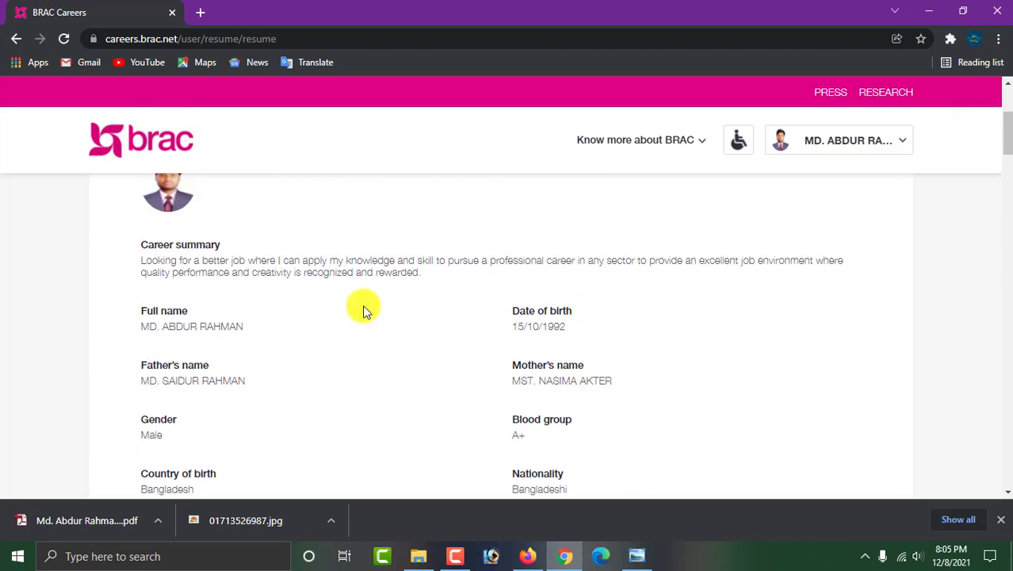
scroll(362, 306, up, 2)
scroll(373, 307, down, 3)
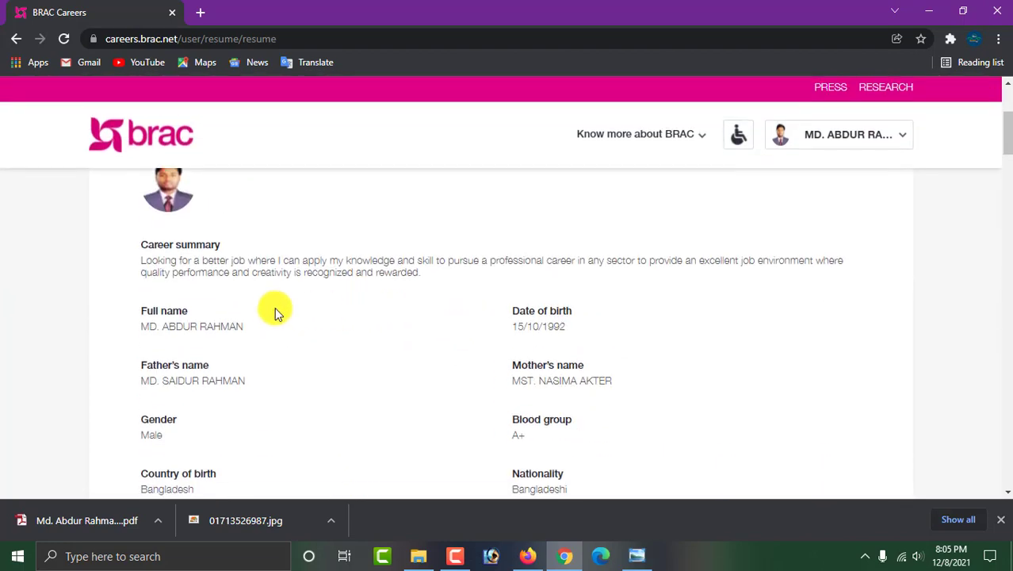
scroll(366, 254, up, 1)
scroll(380, 249, down, 8)
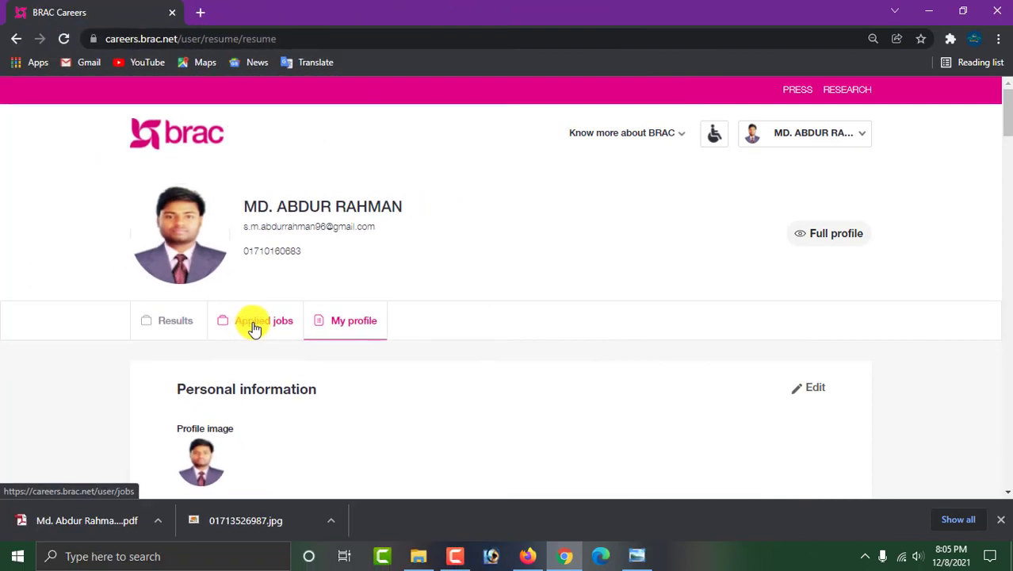
click(254, 327)
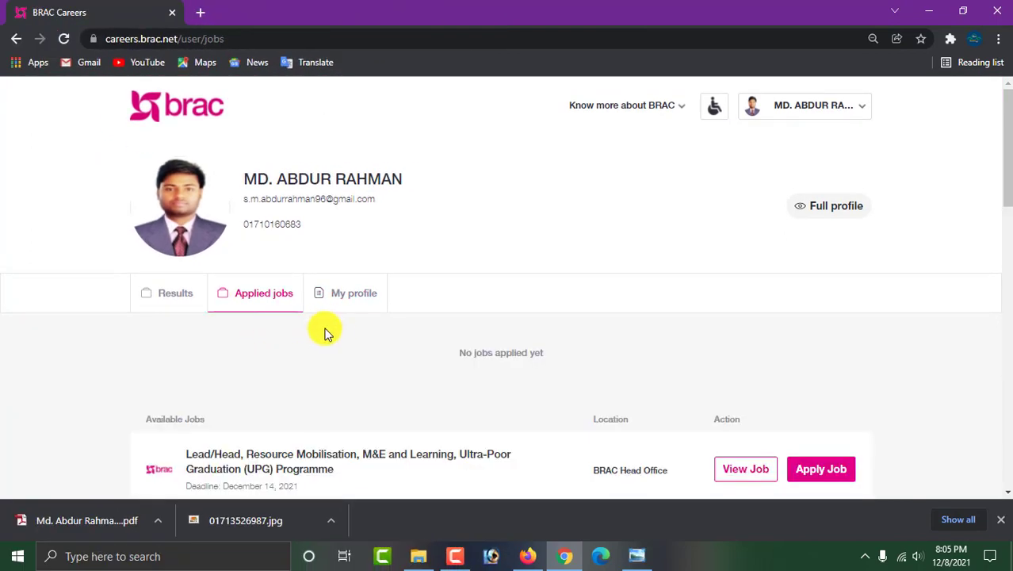
scroll(325, 332, down, 5)
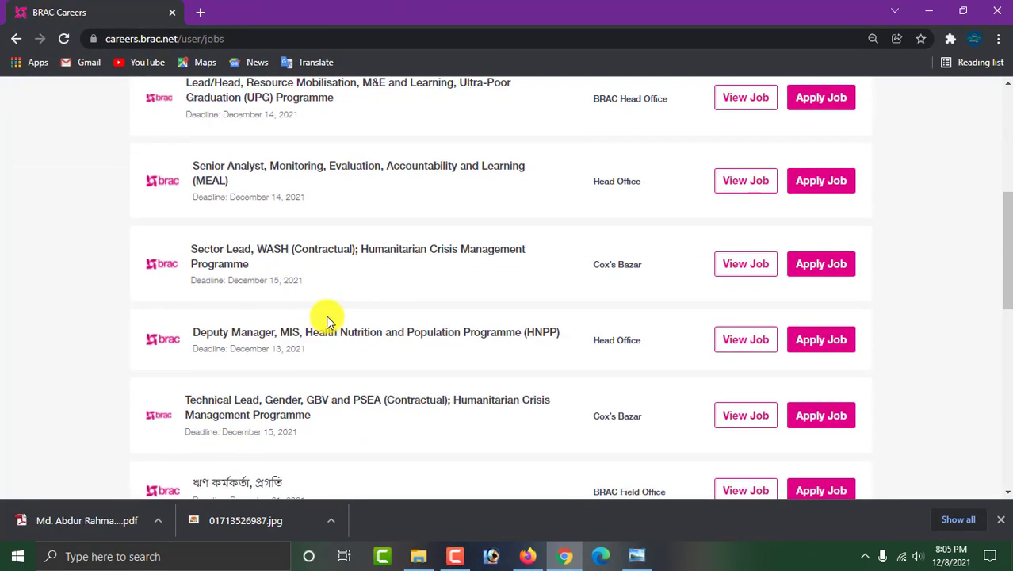
scroll(329, 321, down, 8)
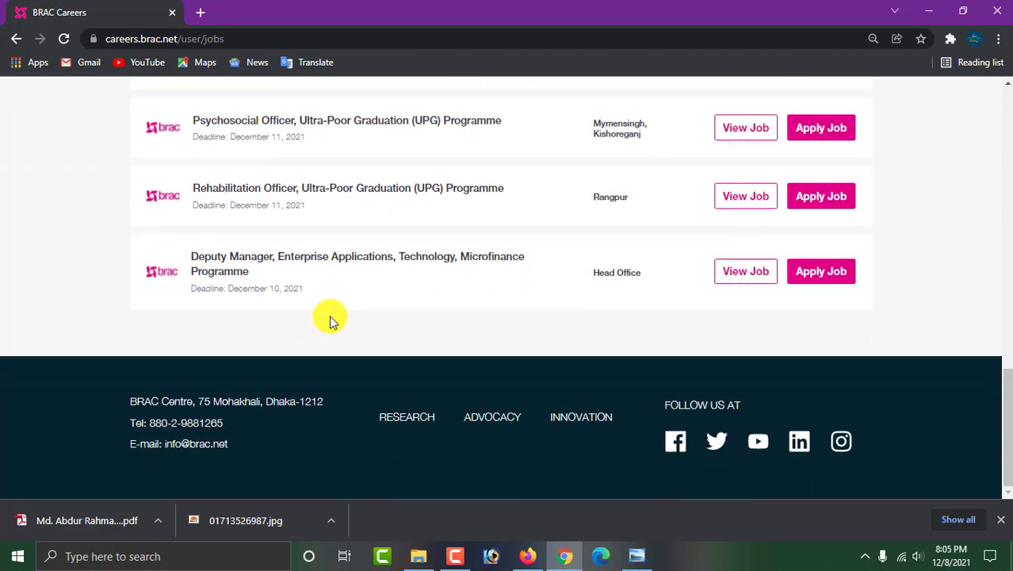
scroll(333, 319, up, 8)
scroll(336, 317, down, 3)
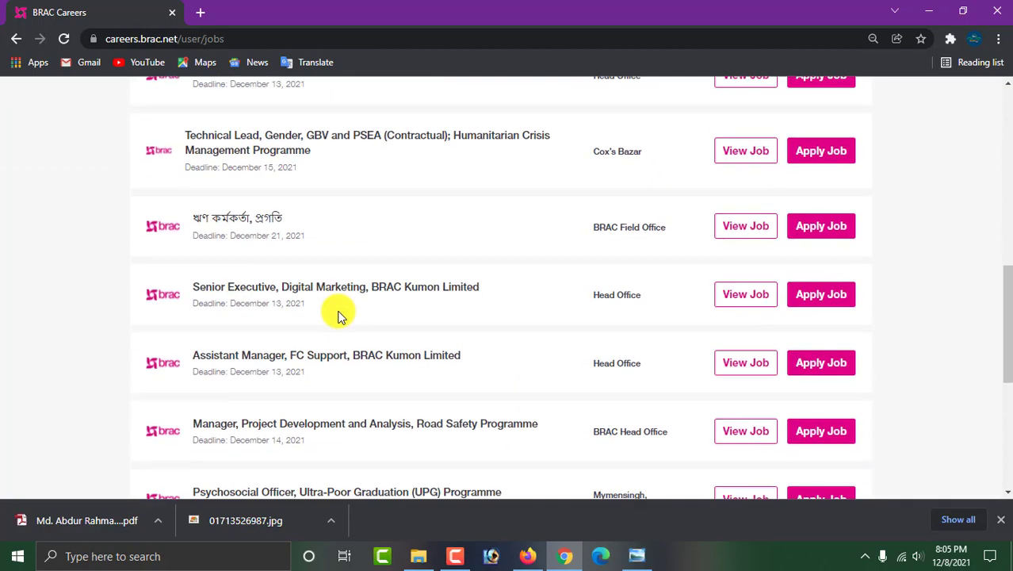
scroll(338, 315, down, 3)
scroll(340, 311, up, 3)
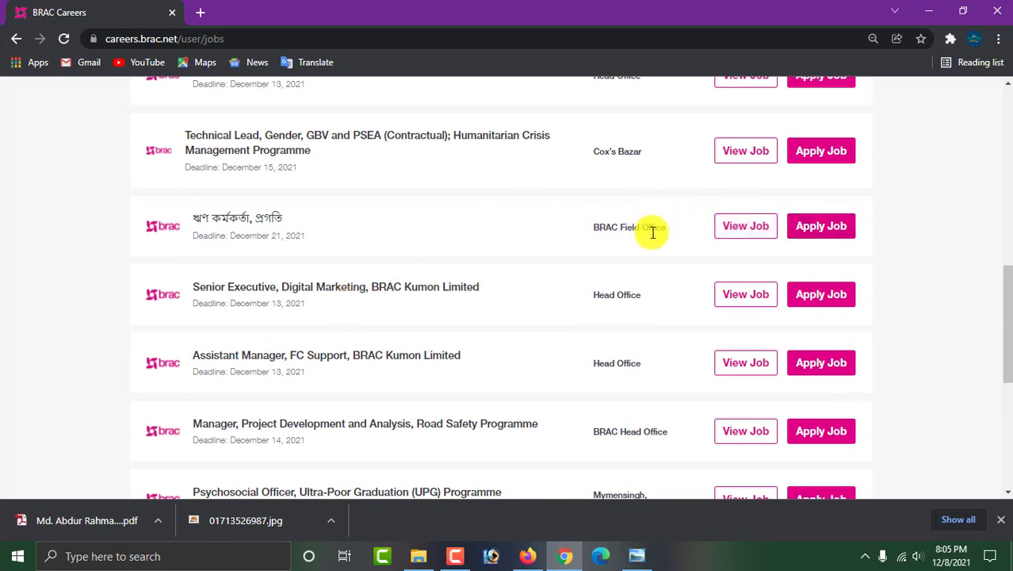
click(237, 222)
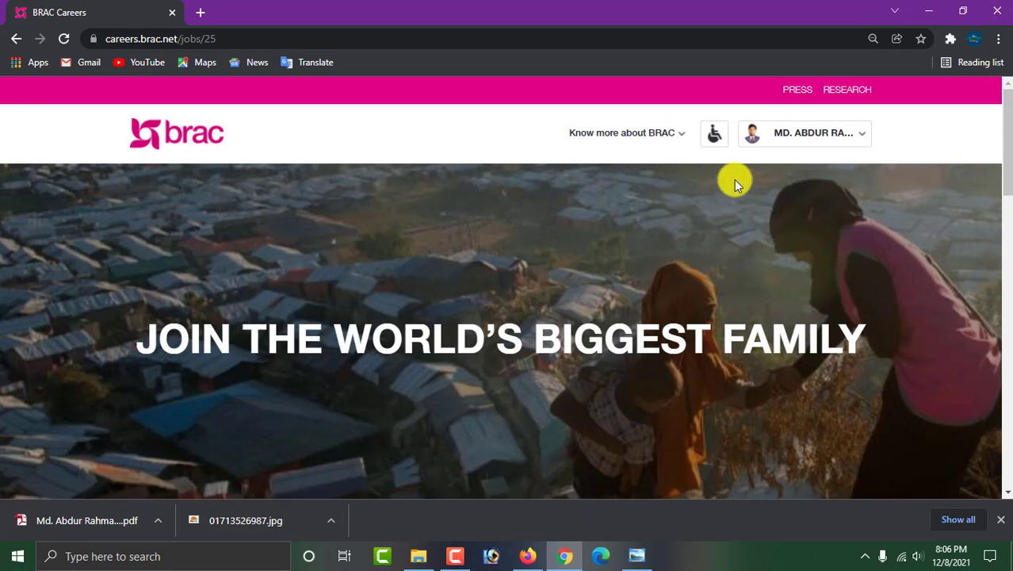
click(789, 136)
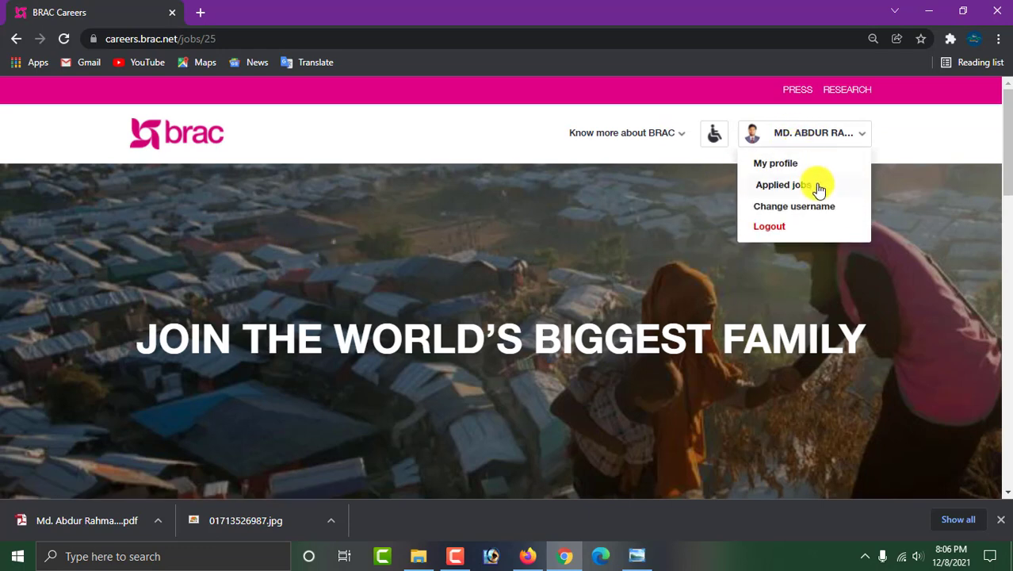
click(791, 186)
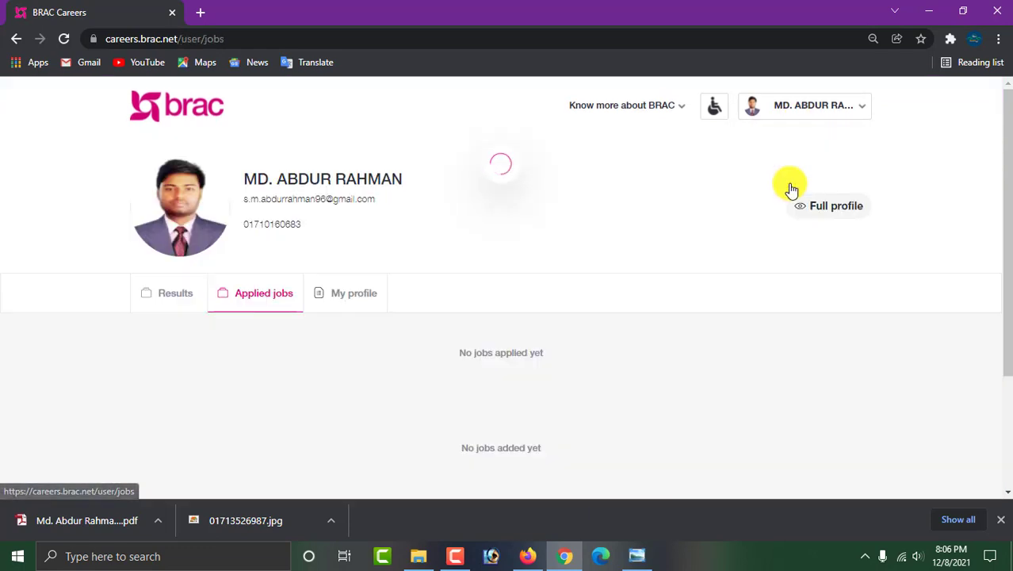
scroll(533, 267, down, 4)
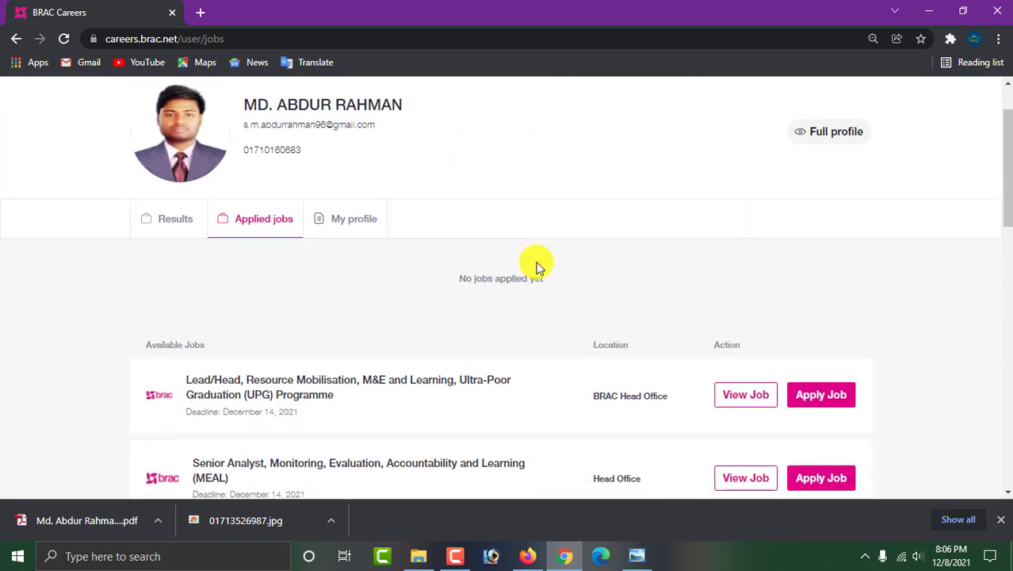
scroll(540, 266, down, 3)
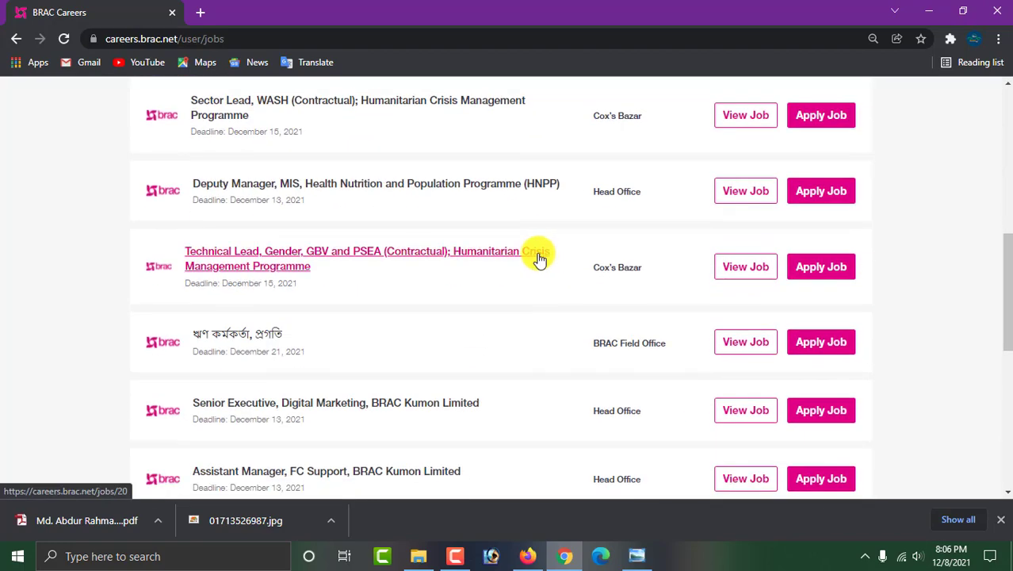
Open the ঋণ কর্মকর্তা, প্রগতি posting and start applying, declining the first confirmation.
click(231, 336)
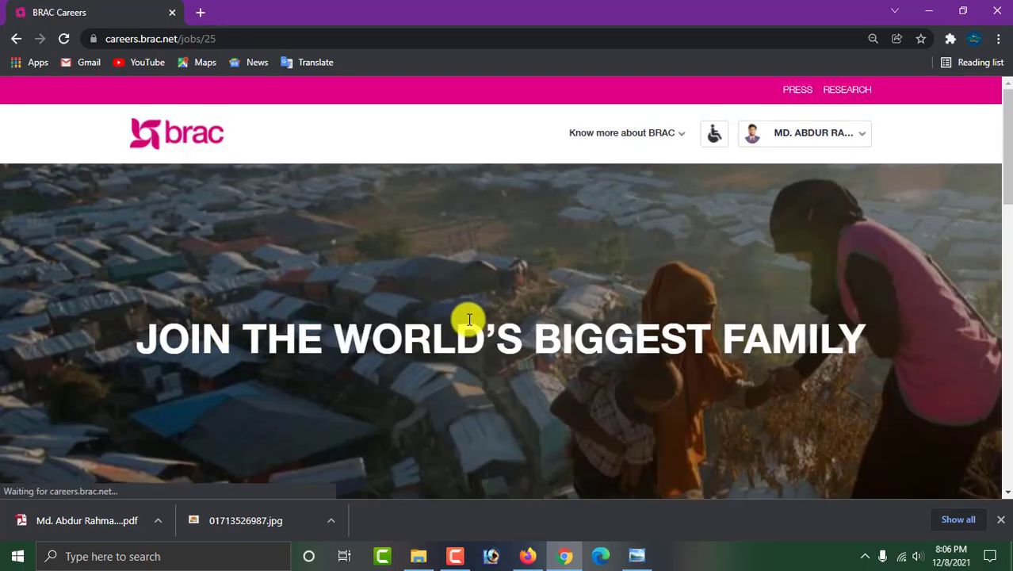
scroll(291, 220, down, 15)
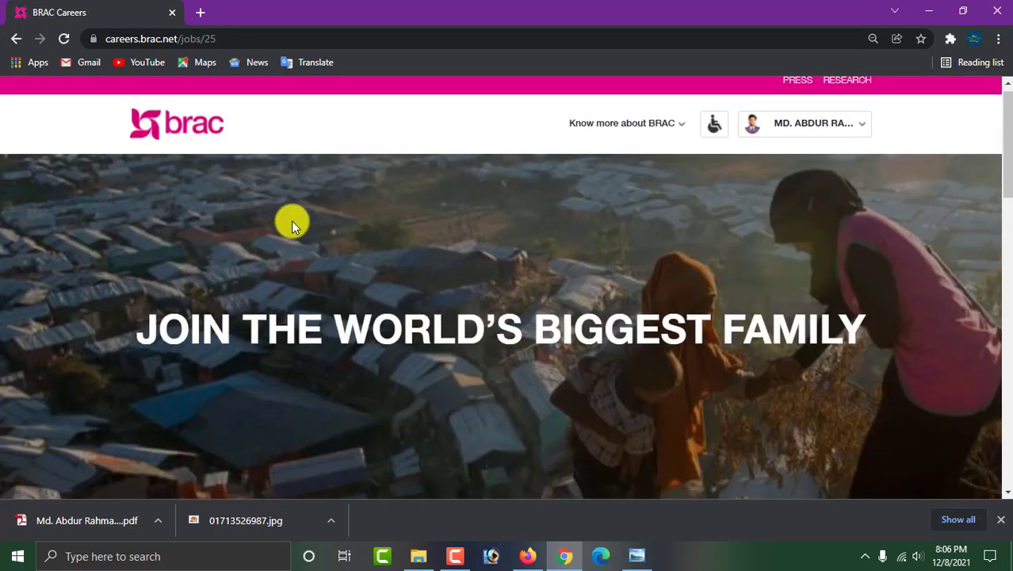
scroll(474, 250, up, 4)
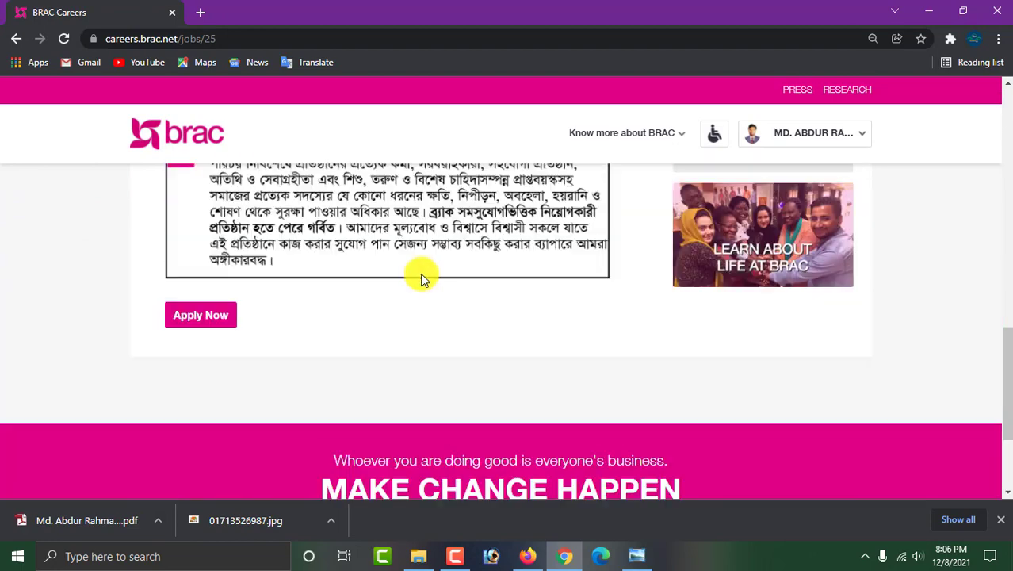
click(212, 370)
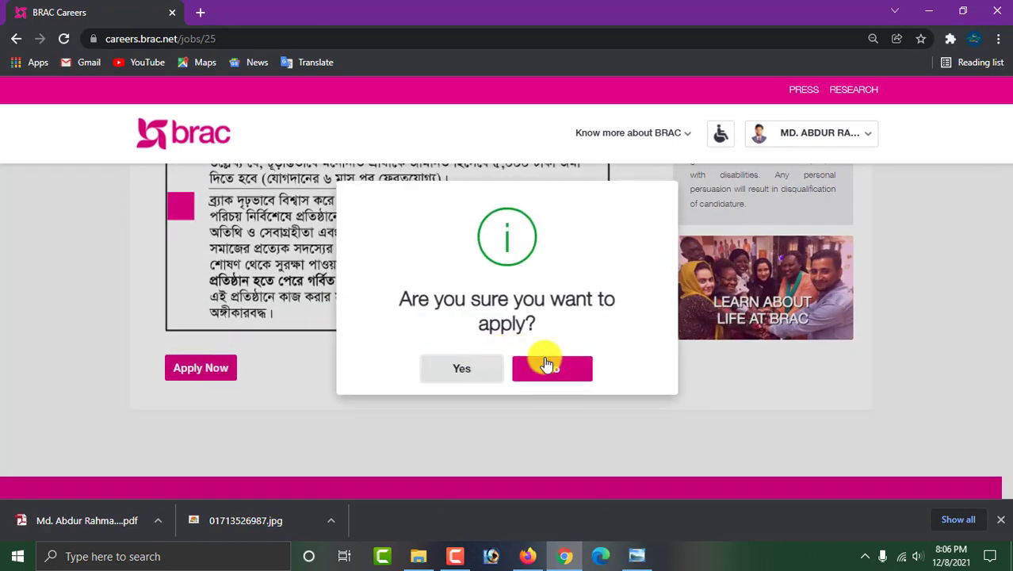
click(463, 409)
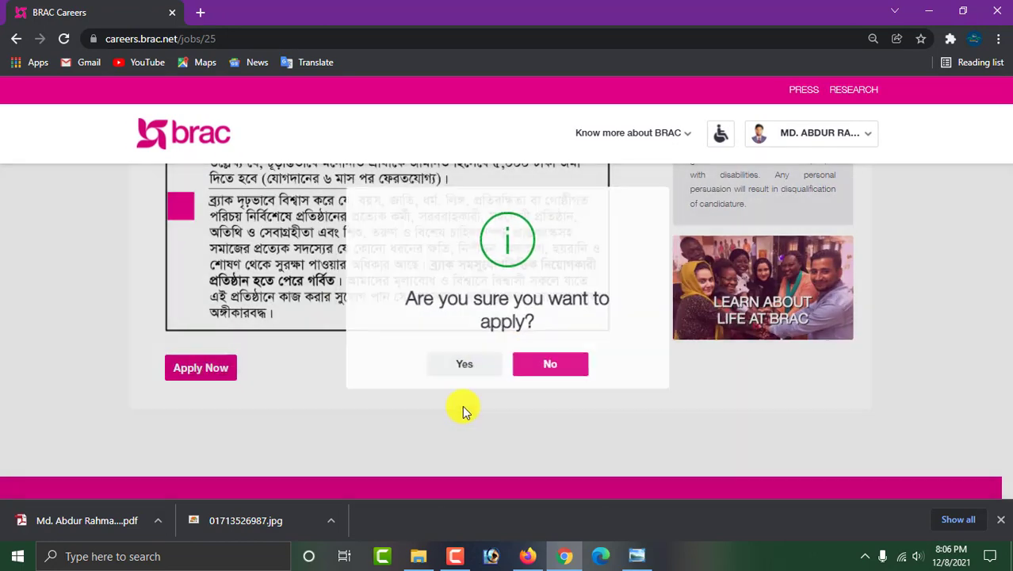
Apply for the job again and confirm with Yes so it shows as successfully applied.
scroll(210, 393, up, 2)
scroll(233, 379, down, 3)
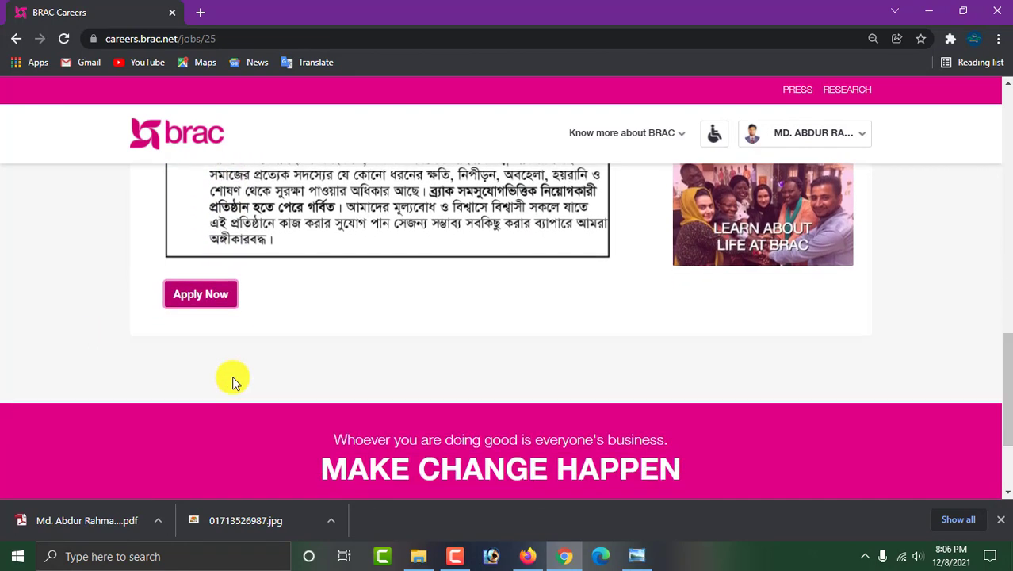
click(198, 291)
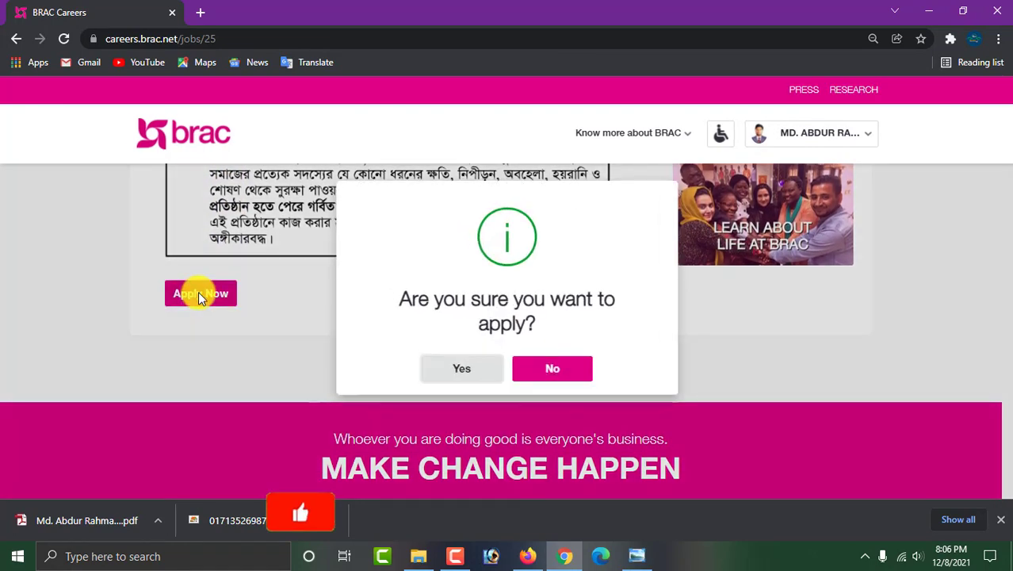
click(470, 369)
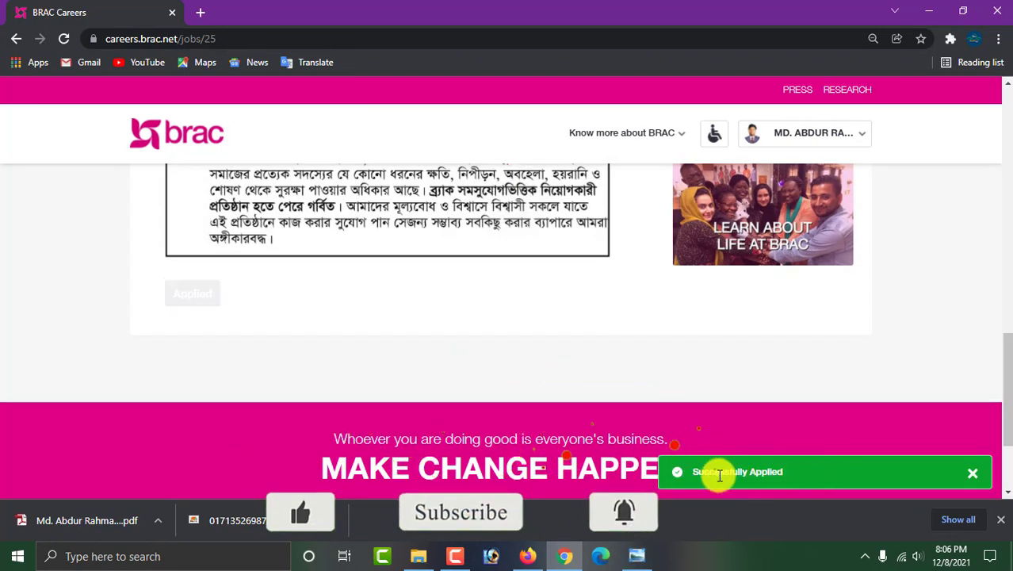
scroll(695, 439, up, 20)
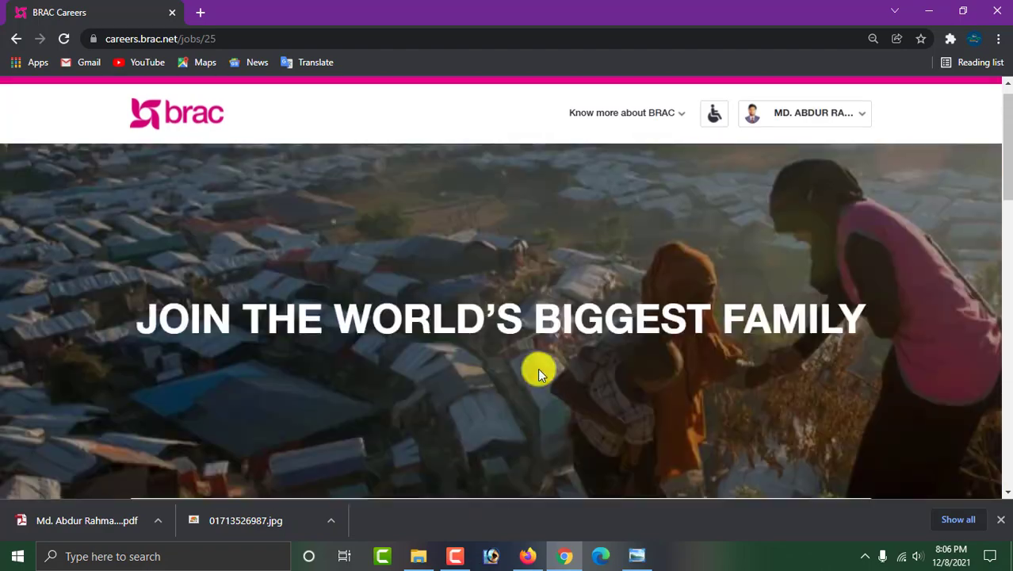
Open the Applied jobs list from the account menu.
scroll(538, 367, down, 3)
scroll(536, 370, up, 5)
scroll(622, 281, down, 5)
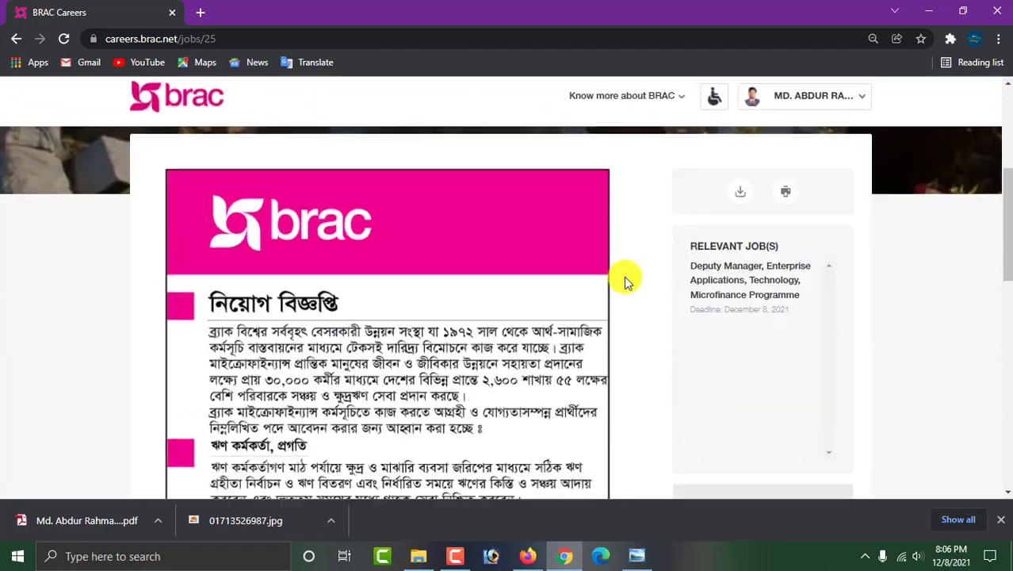
scroll(620, 285, up, 5)
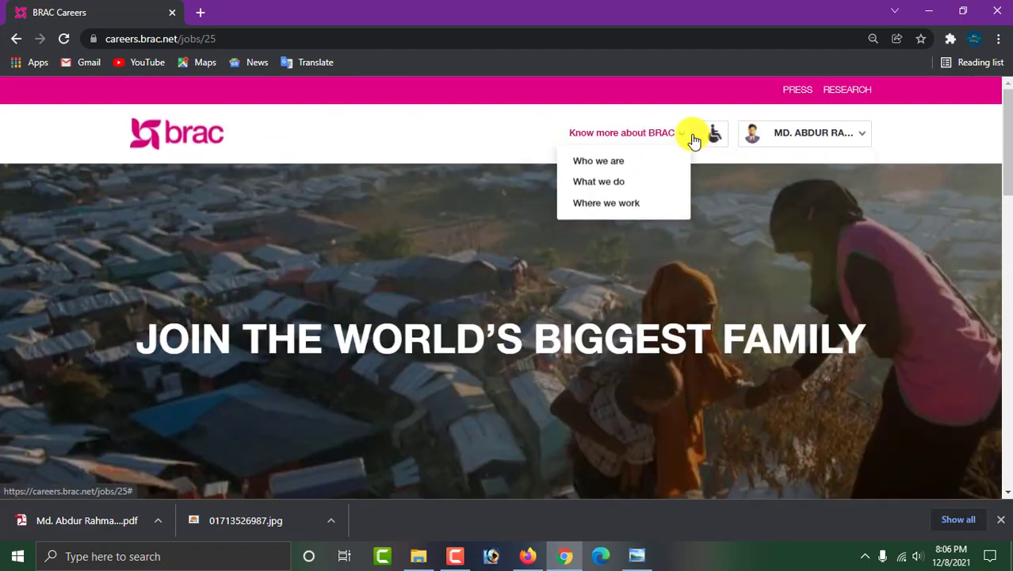
mouse_move(762, 136)
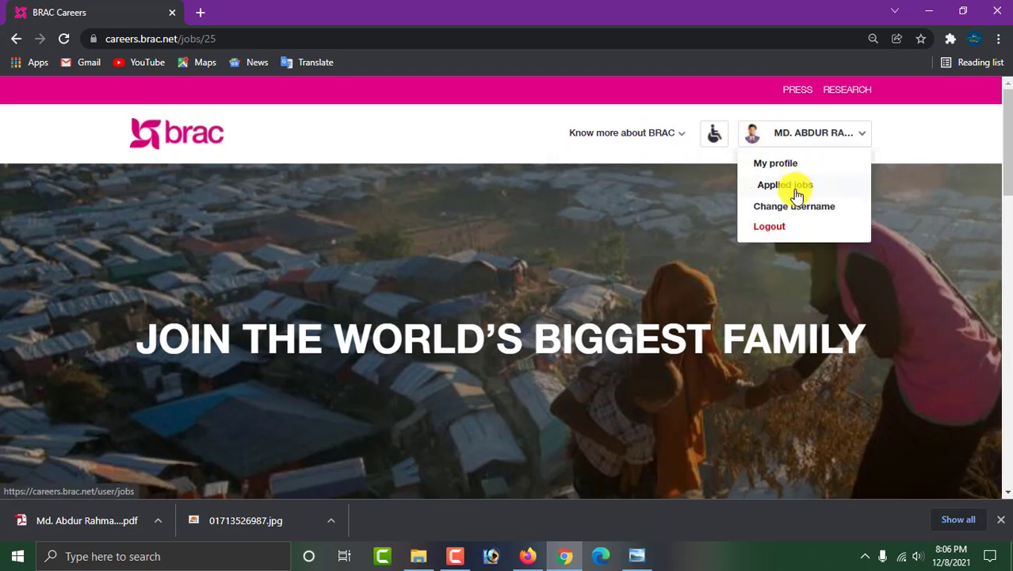
click(797, 191)
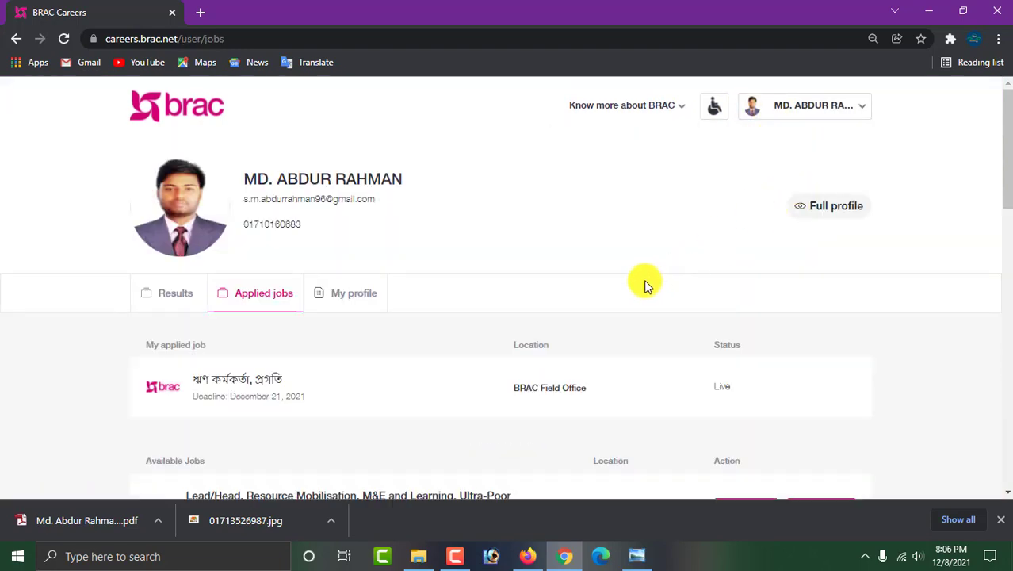
Confirm the ঋণ কর্মকর্তা, প্রগতি application under My applied job shows status Live.
scroll(650, 288, down, 1)
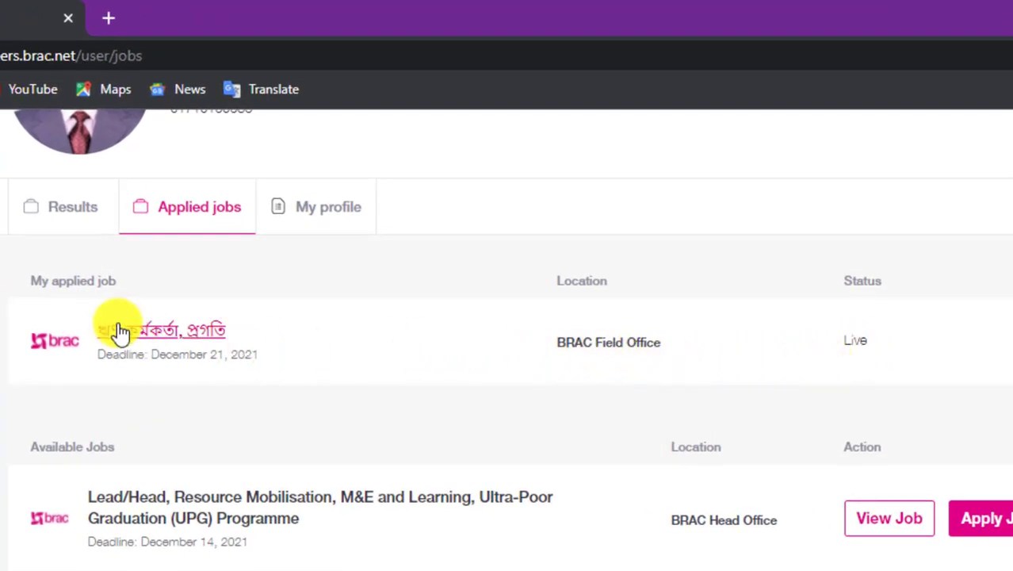
drag(34, 283, 118, 285)
click(174, 284)
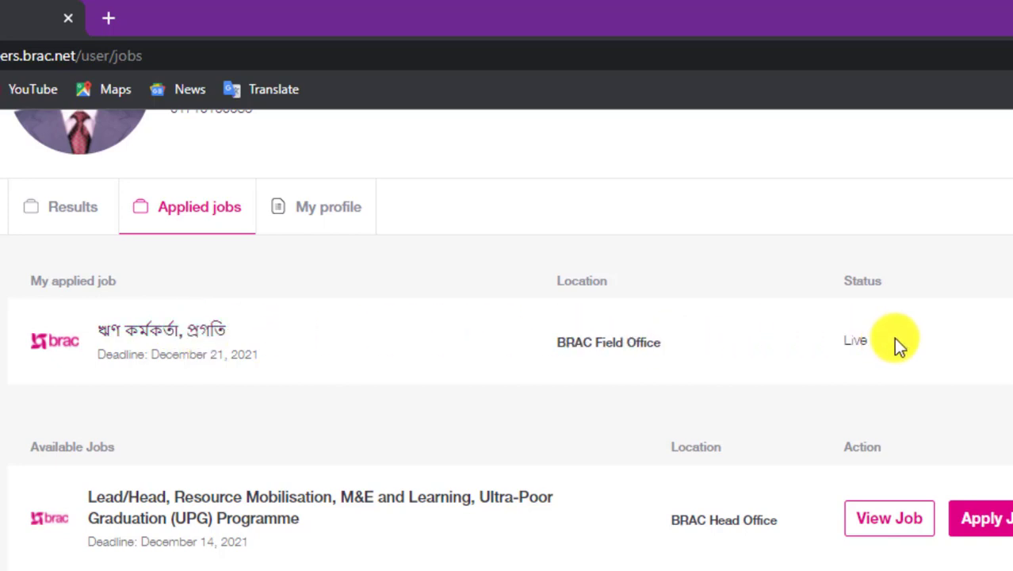
click(813, 341)
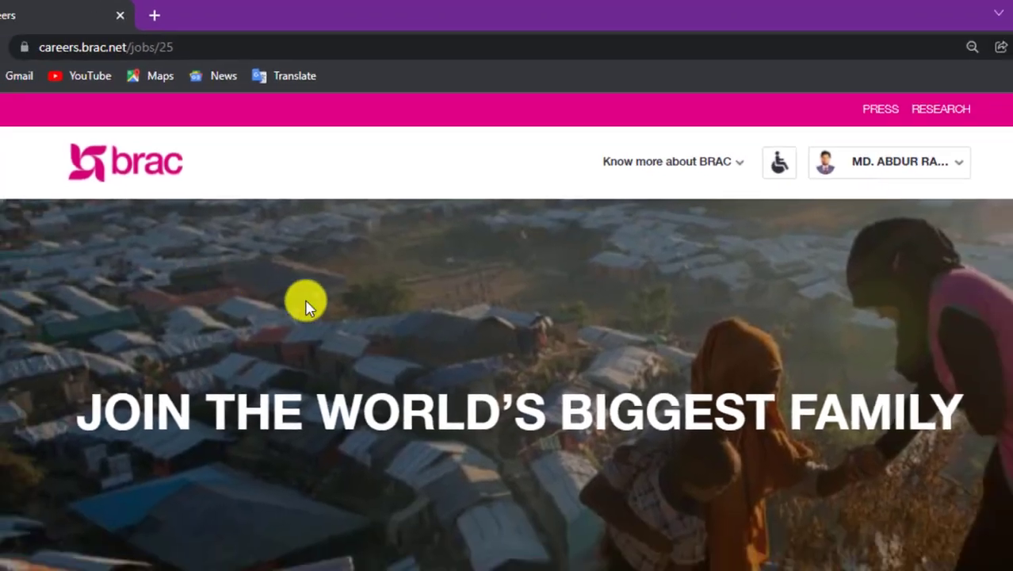
scroll(549, 299, down, 6)
scroll(551, 299, down, 6)
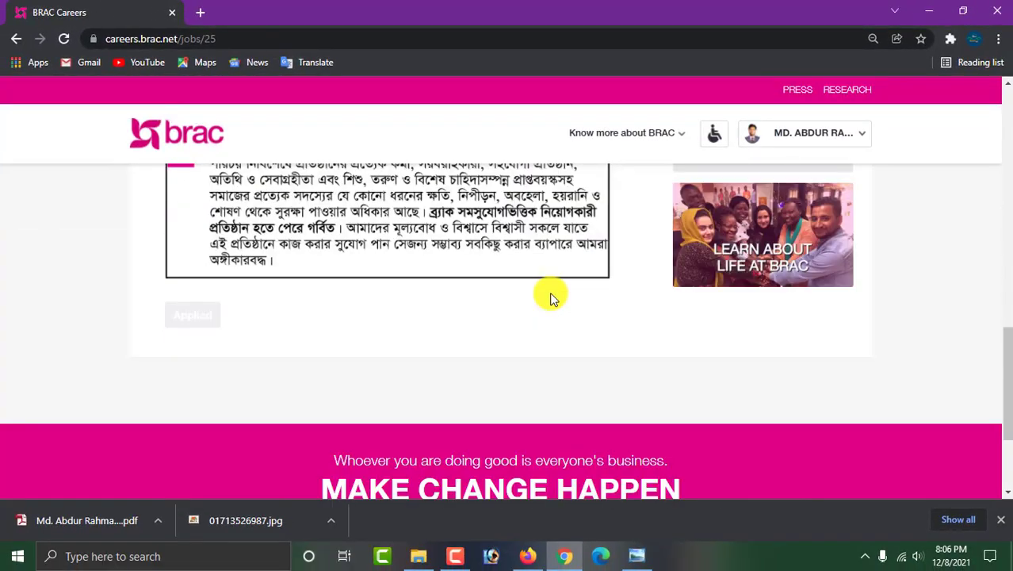
scroll(549, 289, down, 2)
scroll(644, 255, up, 9)
click(793, 137)
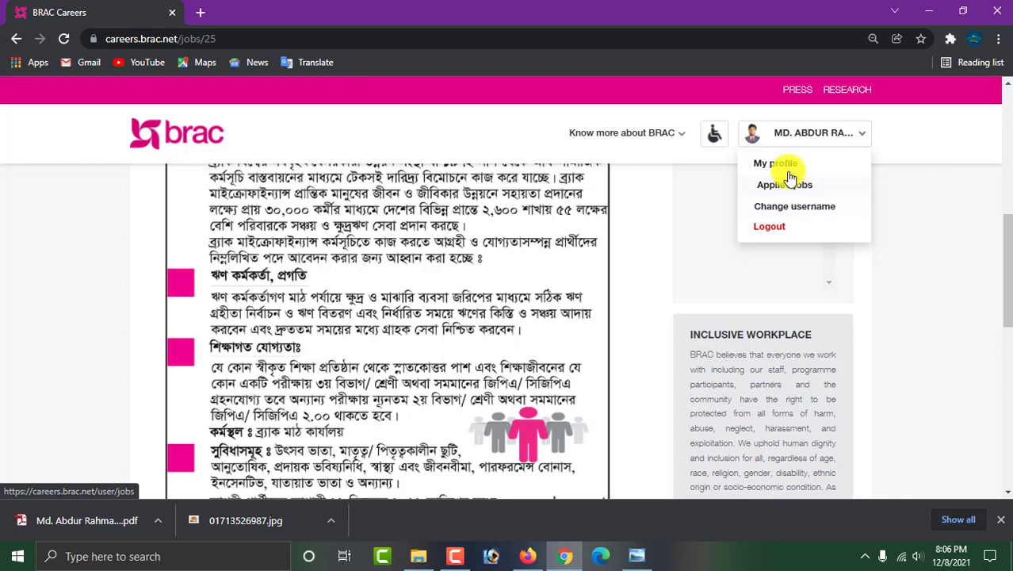
click(783, 165)
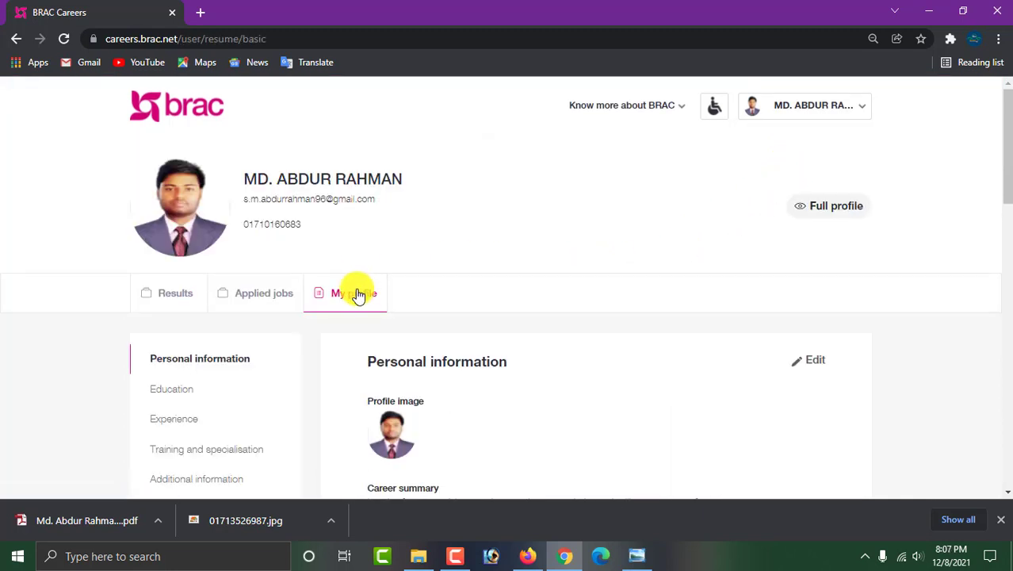
click(187, 298)
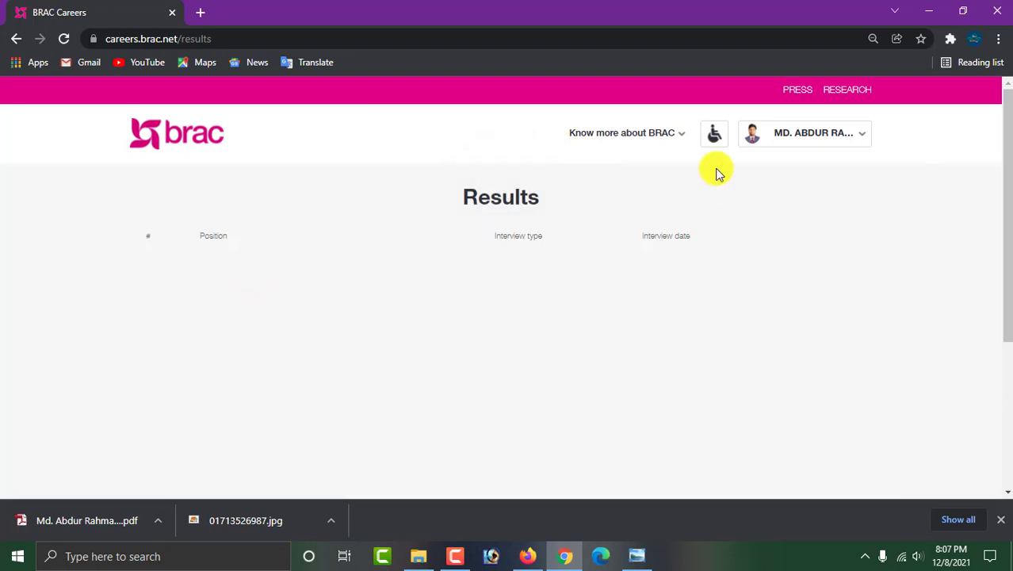
click(796, 132)
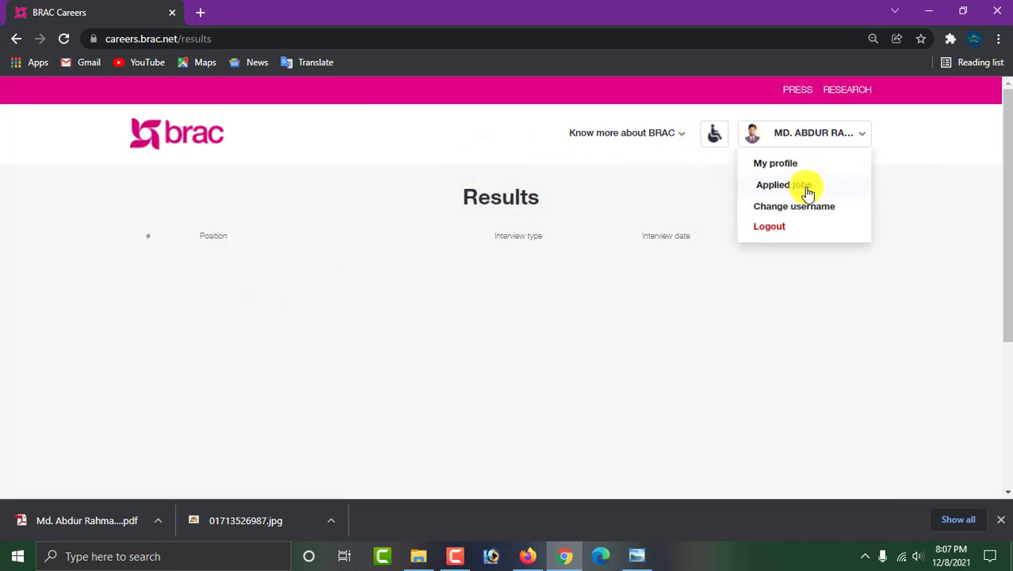
click(805, 186)
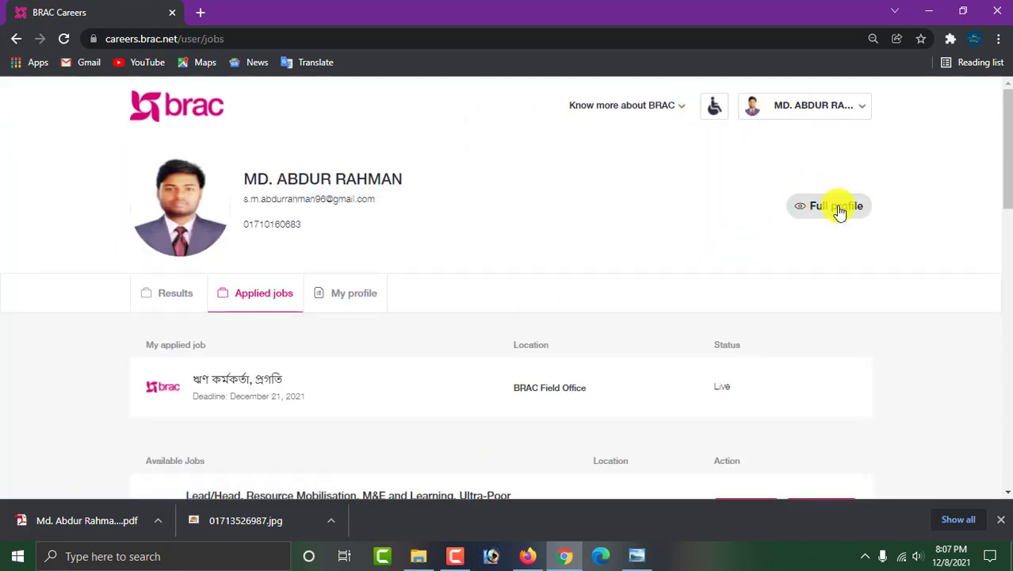
scroll(726, 242, down, 3)
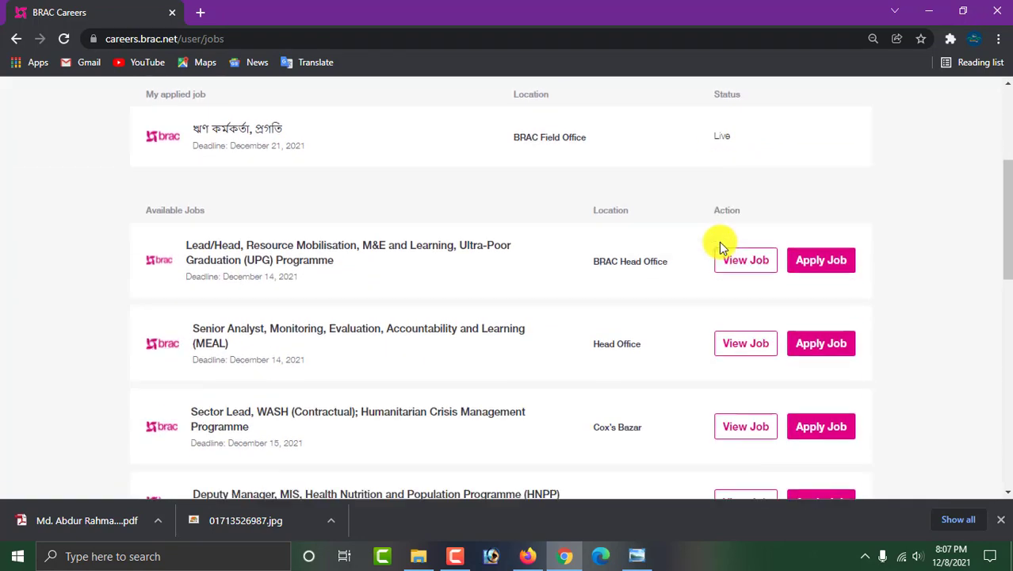
scroll(719, 248, up, 2)
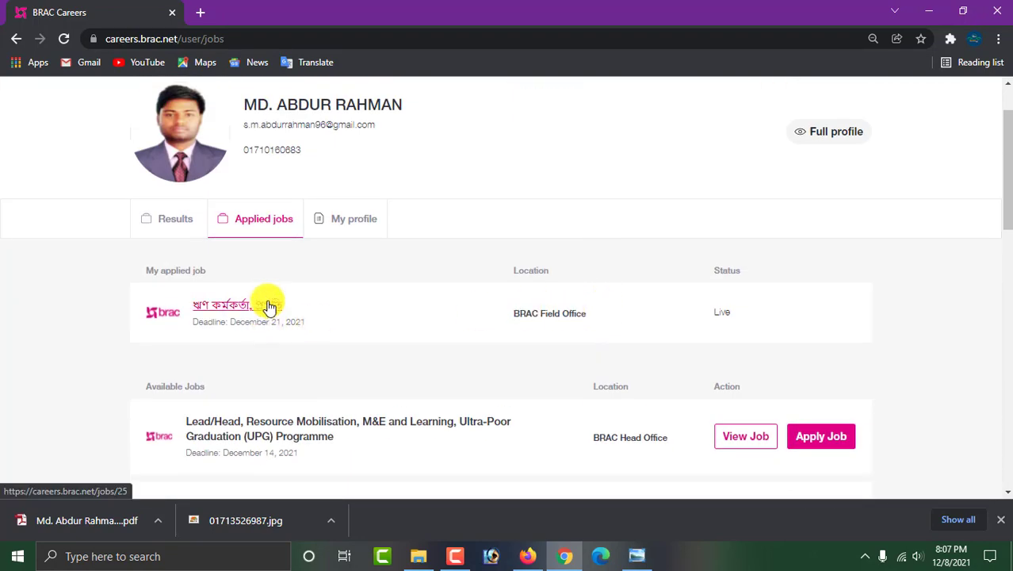
click(336, 219)
scroll(438, 289, down, 10)
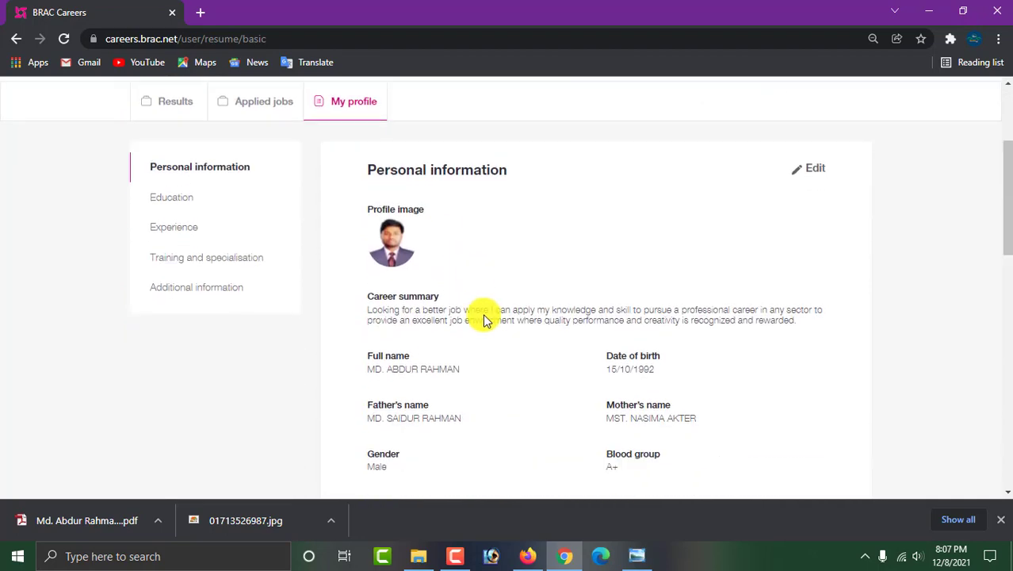
scroll(438, 266, up, 10)
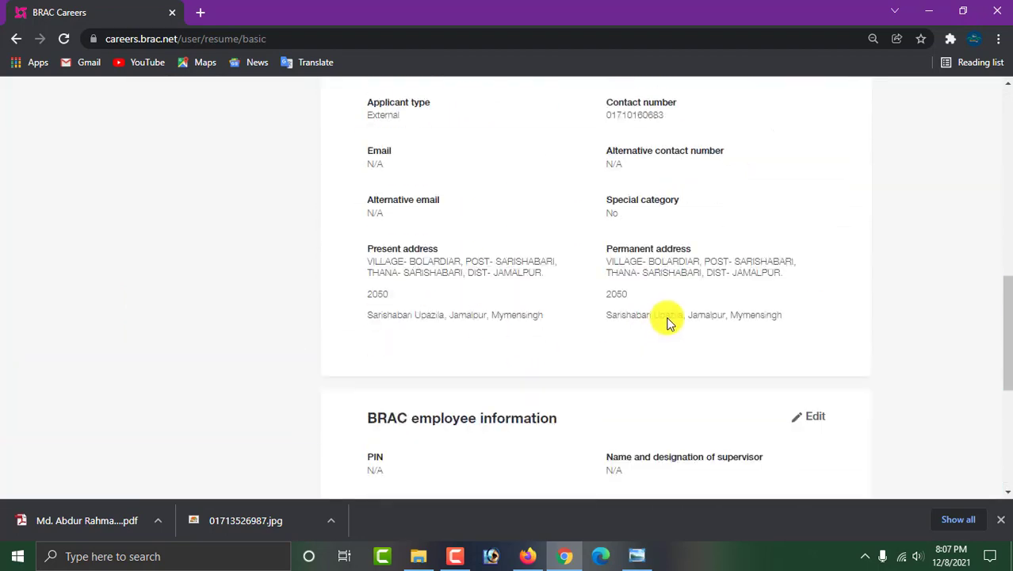
scroll(586, 316, up, 1)
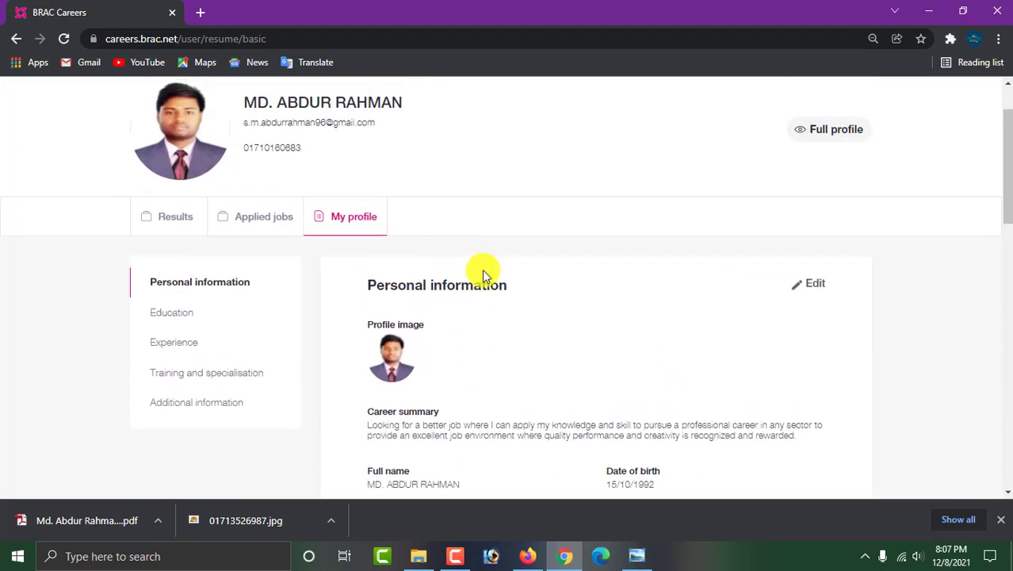
Open the Full profile resume preview in a new tab and scroll from career summary to references.
click(840, 131)
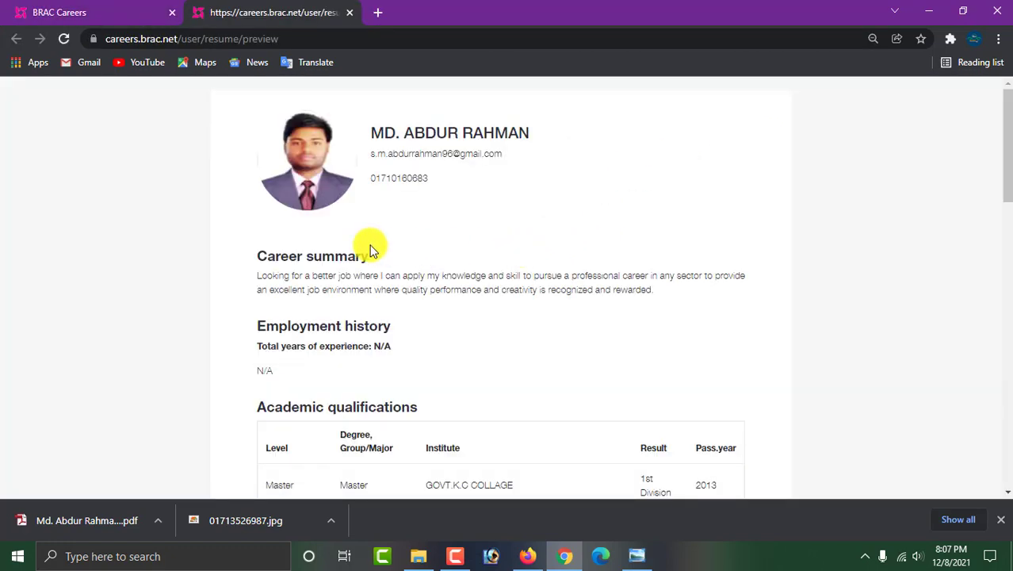
scroll(567, 382, down, 15)
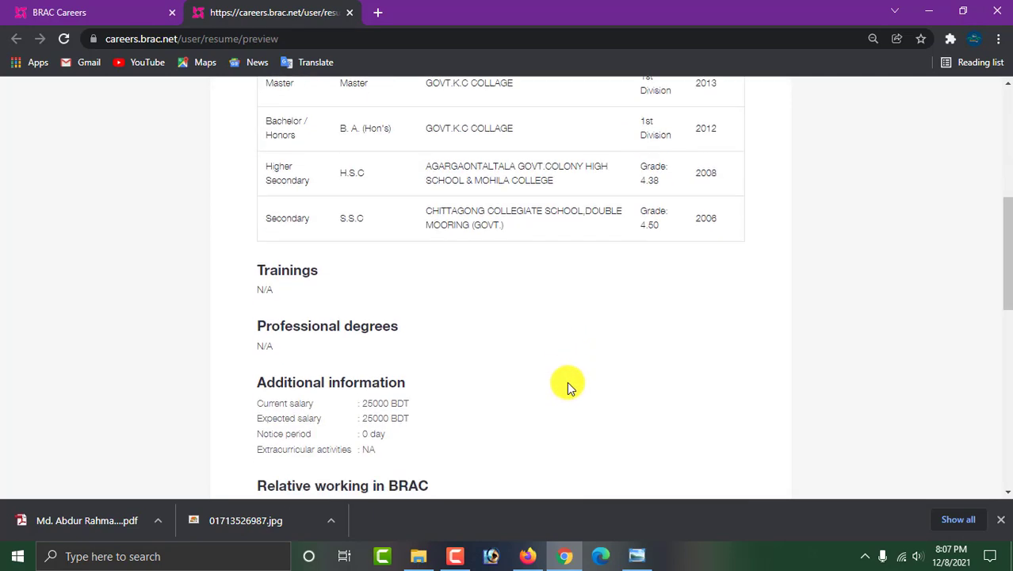
scroll(614, 436, up, 5)
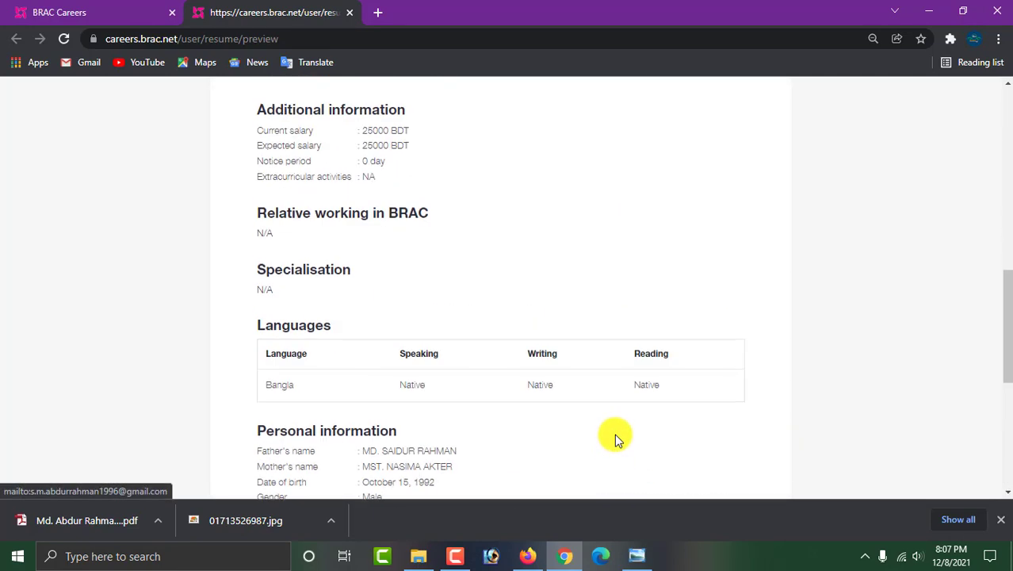
scroll(615, 437, down, 5)
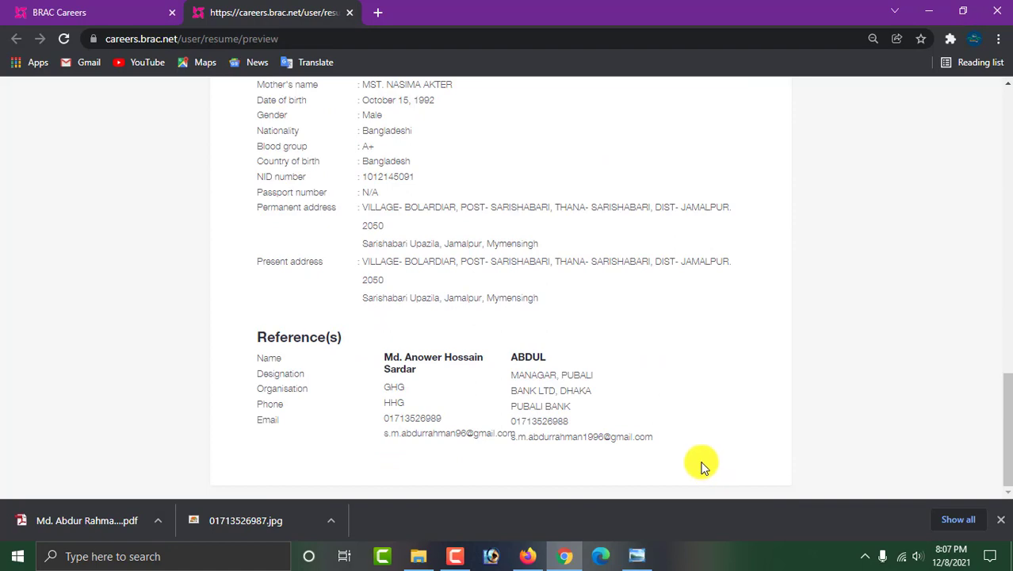
scroll(641, 453, up, 15)
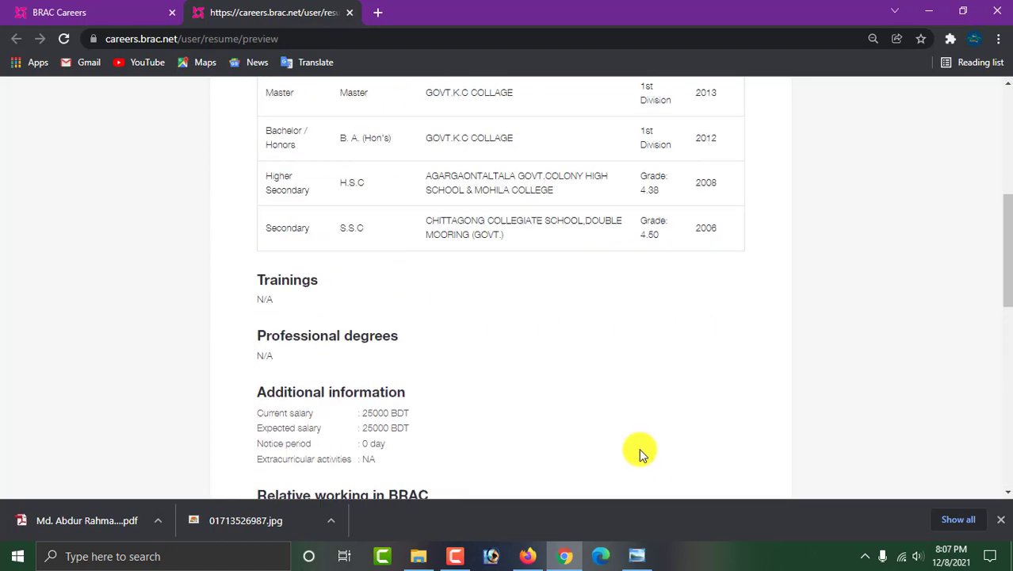
click(606, 278)
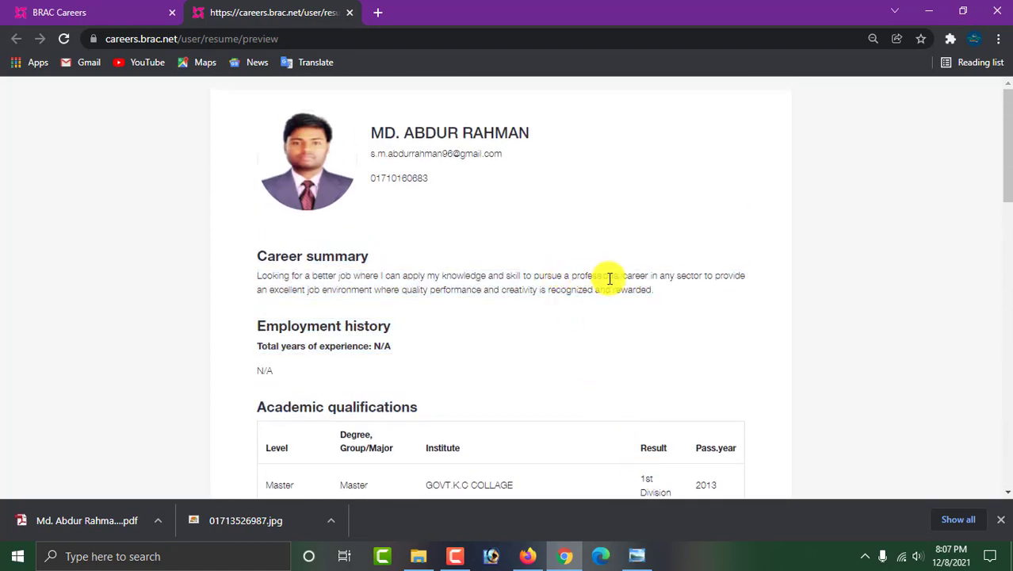
Print the profile preview to Save as PDF, saving preview.pdf in Downloads.
key(ctrl+p)
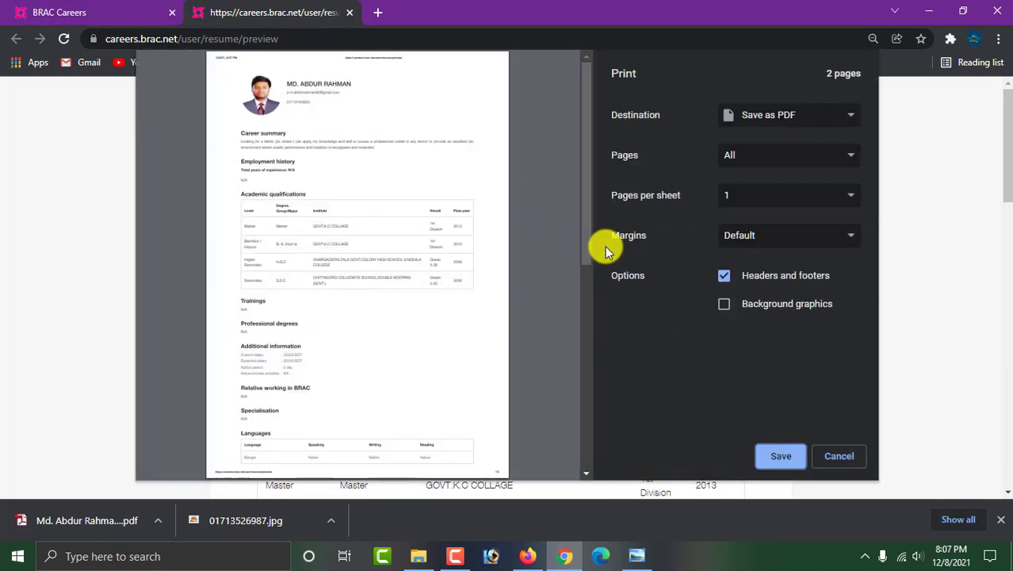
scroll(452, 253, down, 3)
scroll(449, 266, down, 3)
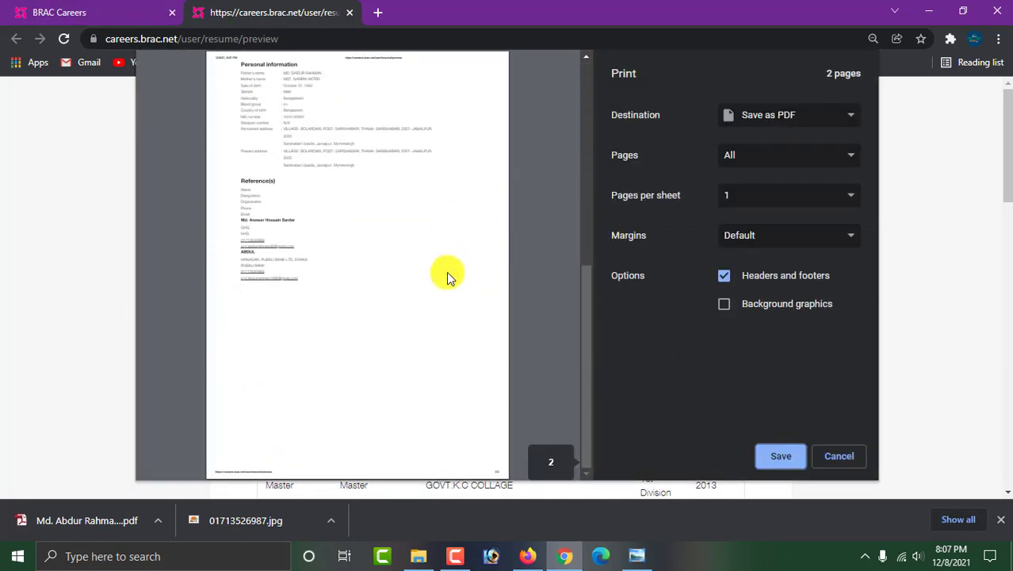
click(775, 457)
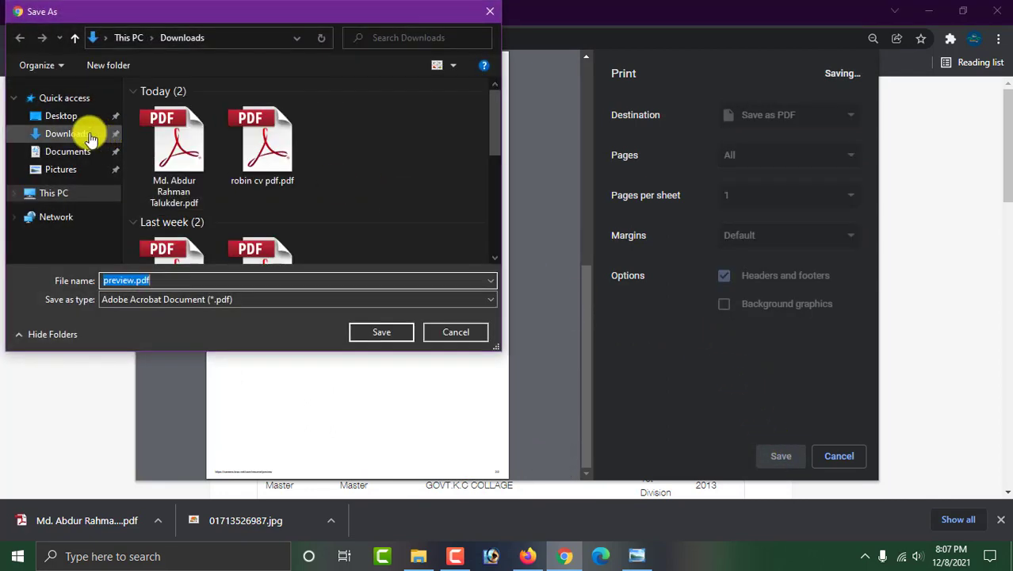
click(83, 136)
click(389, 332)
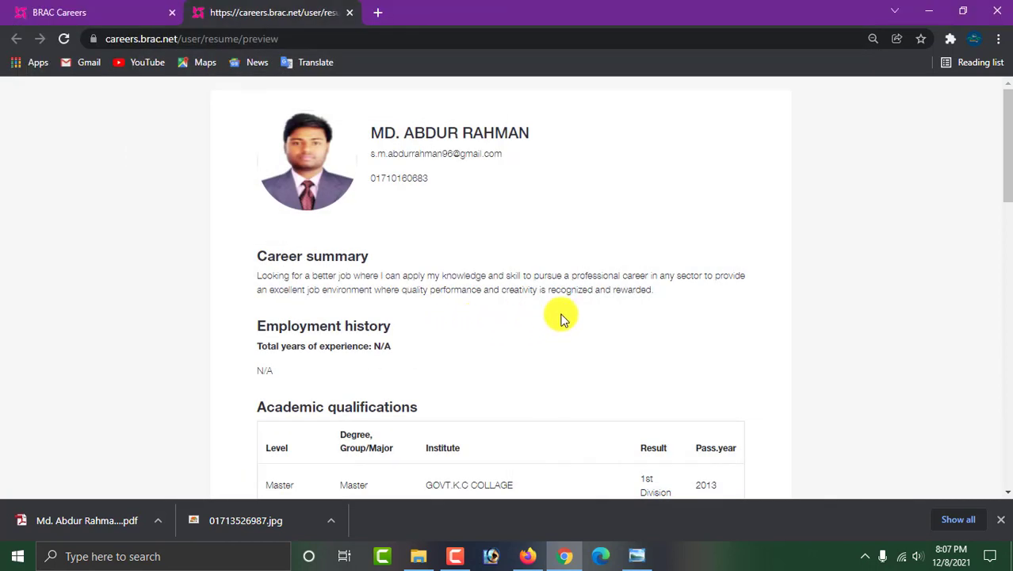
Review the resume preview again from the top after saving.
drag(452, 177, 373, 182)
click(435, 190)
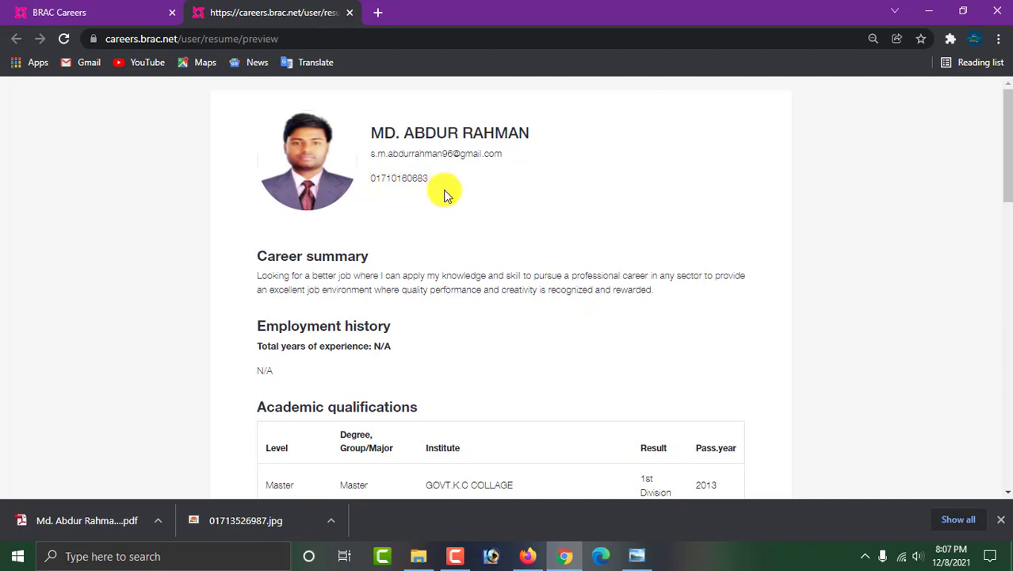
scroll(476, 230, down, 12)
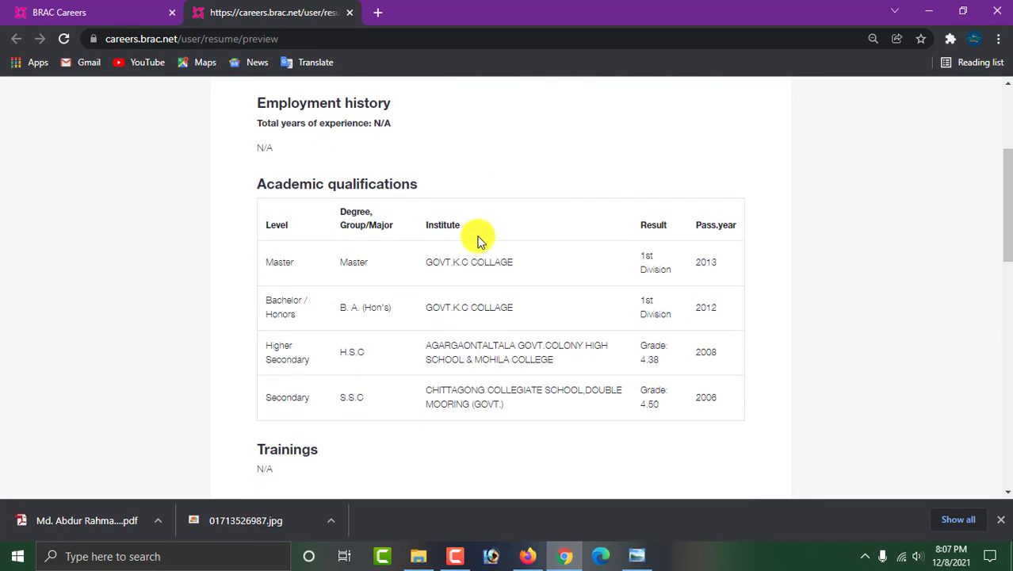
scroll(560, 342, up, 12)
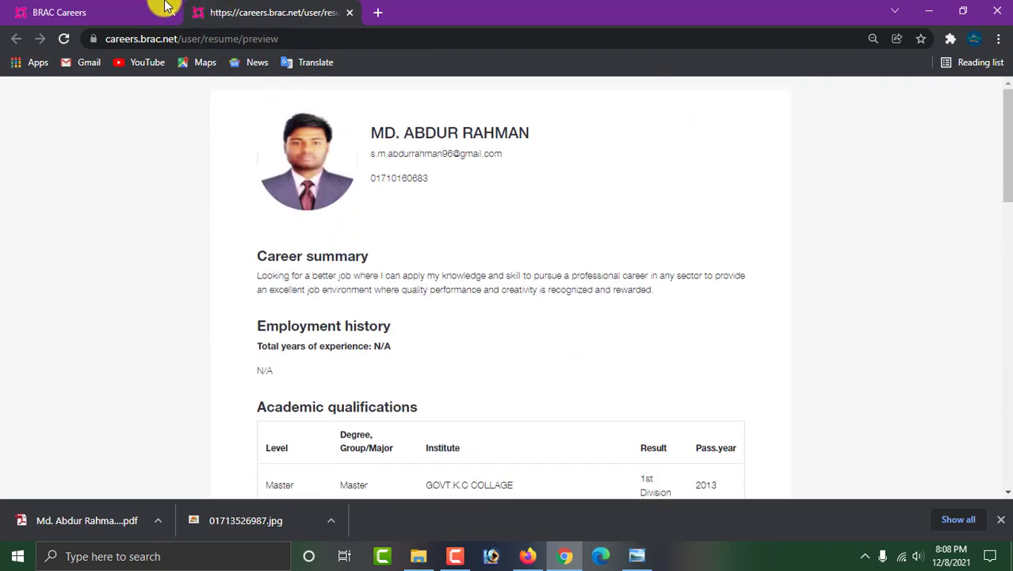
On the original BRAC Careers tab, check Applied jobs shows Live, then view the Results list.
click(96, 12)
scroll(444, 249, down, 15)
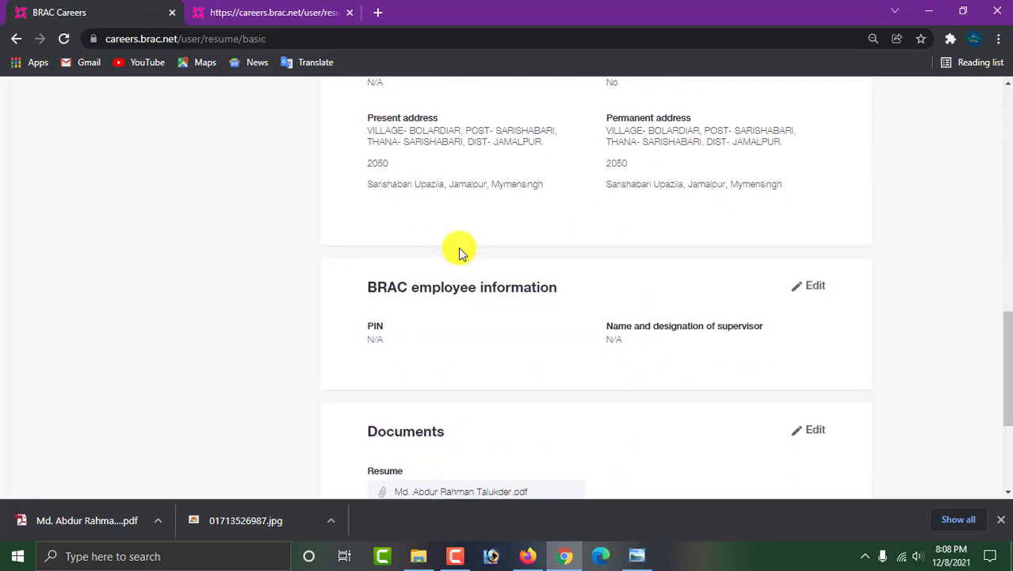
scroll(462, 252, up, 15)
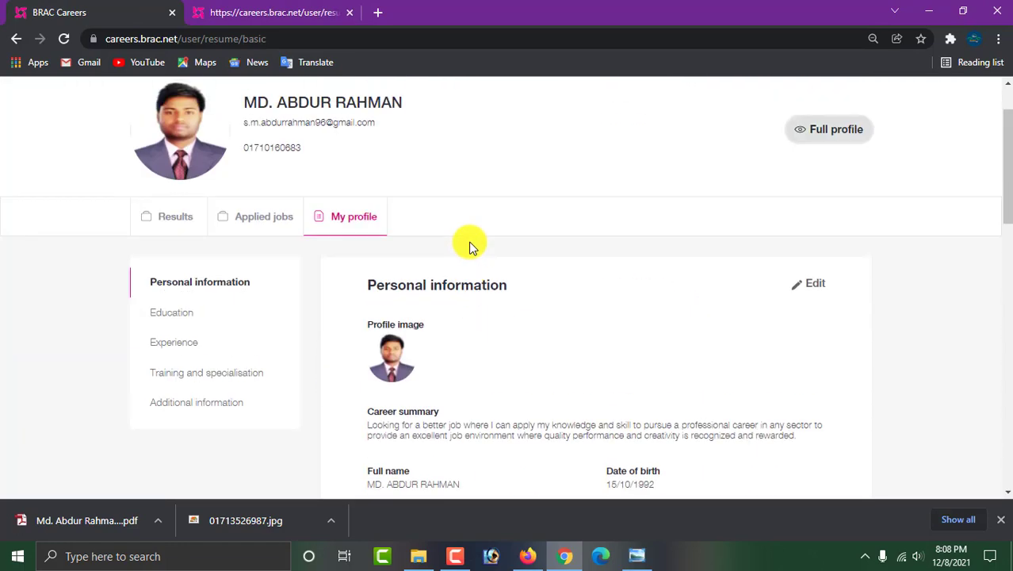
click(262, 221)
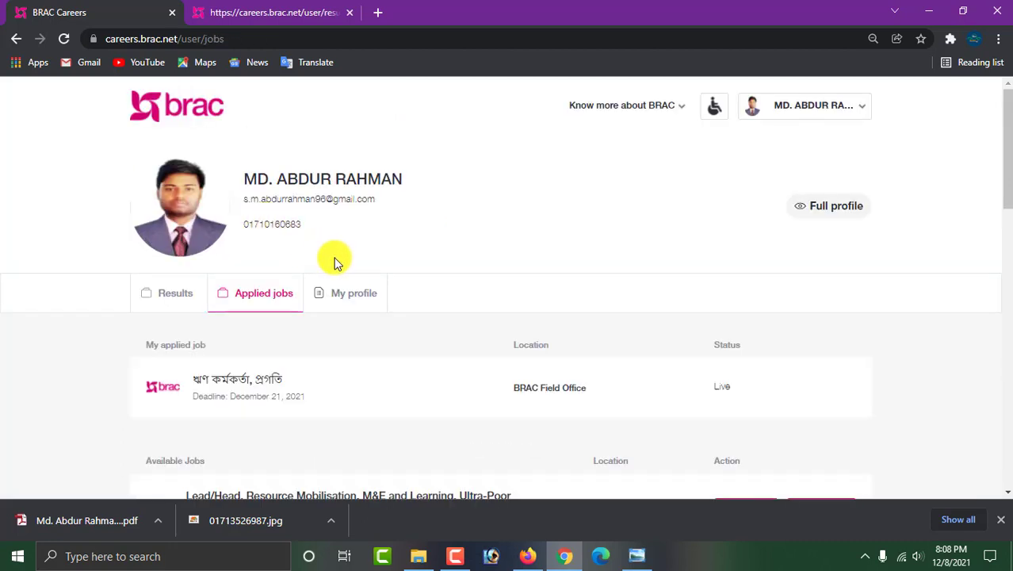
scroll(508, 289, down, 2)
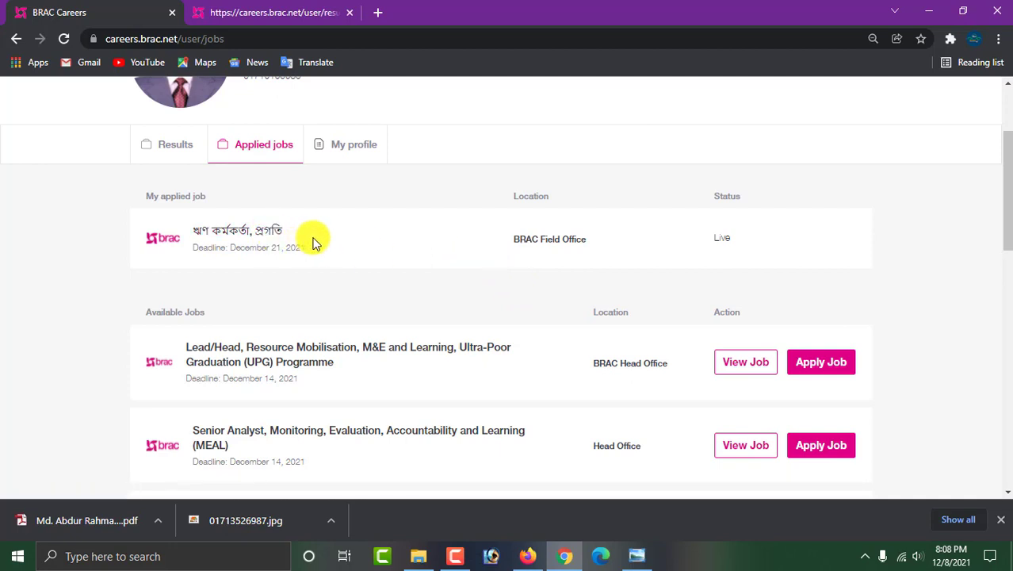
scroll(328, 233, up, 2)
click(179, 219)
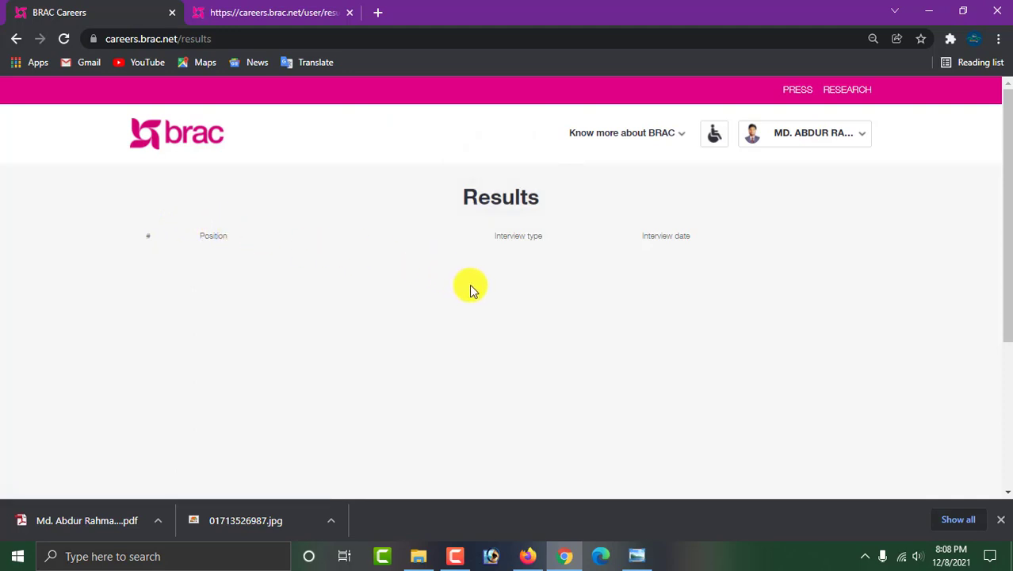
Return to My profile and review it down to the uploaded resume PDF under Documents.
mouse_move(800, 135)
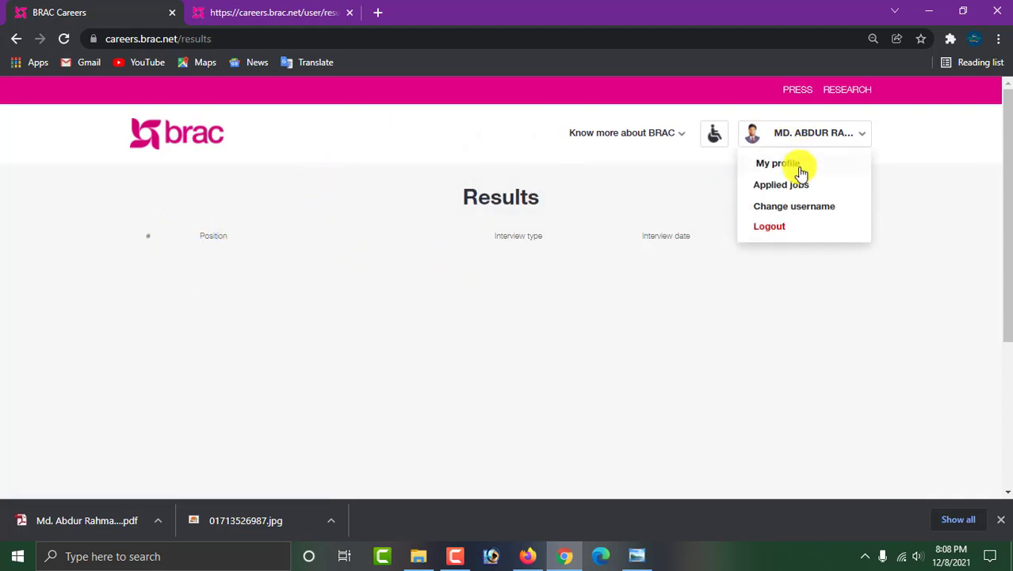
click(784, 164)
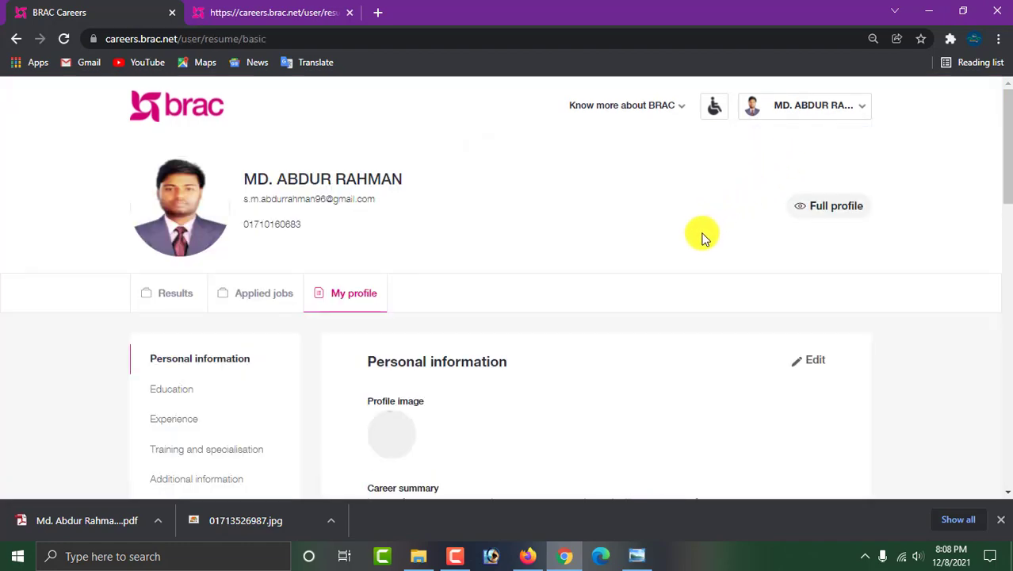
scroll(621, 315, down, 2)
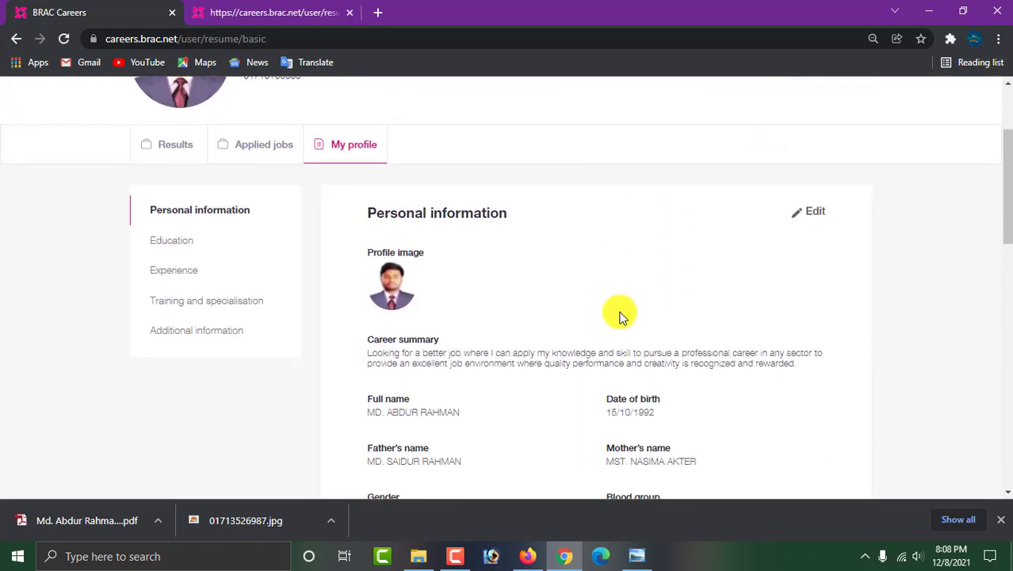
scroll(620, 316, down, 11)
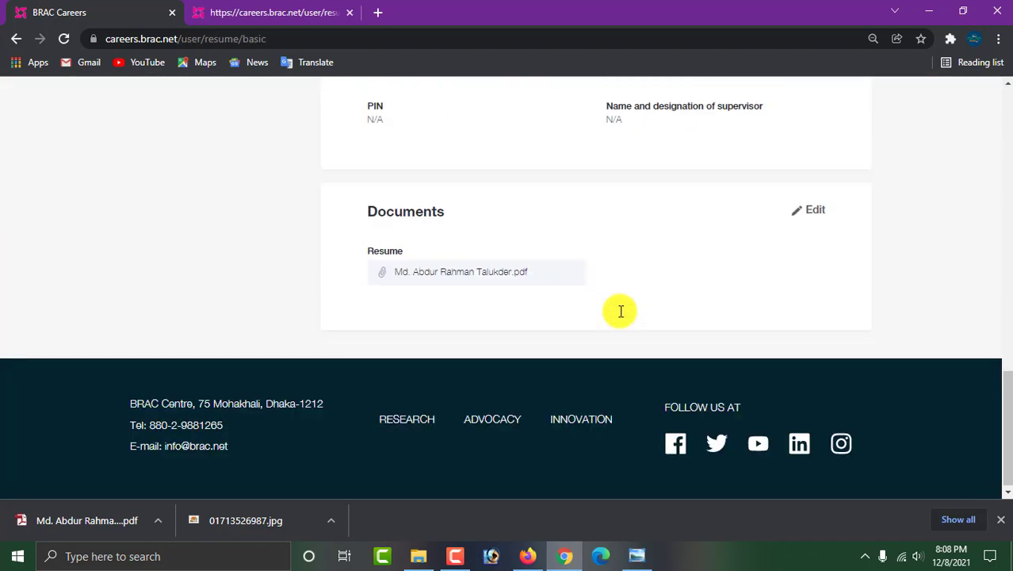
scroll(623, 313, up, 4)
scroll(626, 316, up, 10)
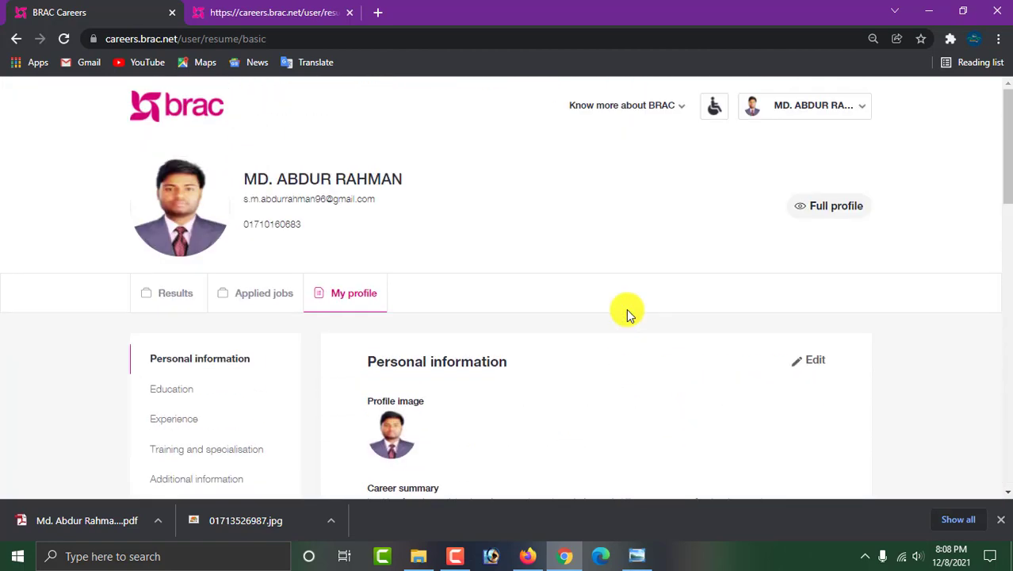
scroll(626, 315, down, 1)
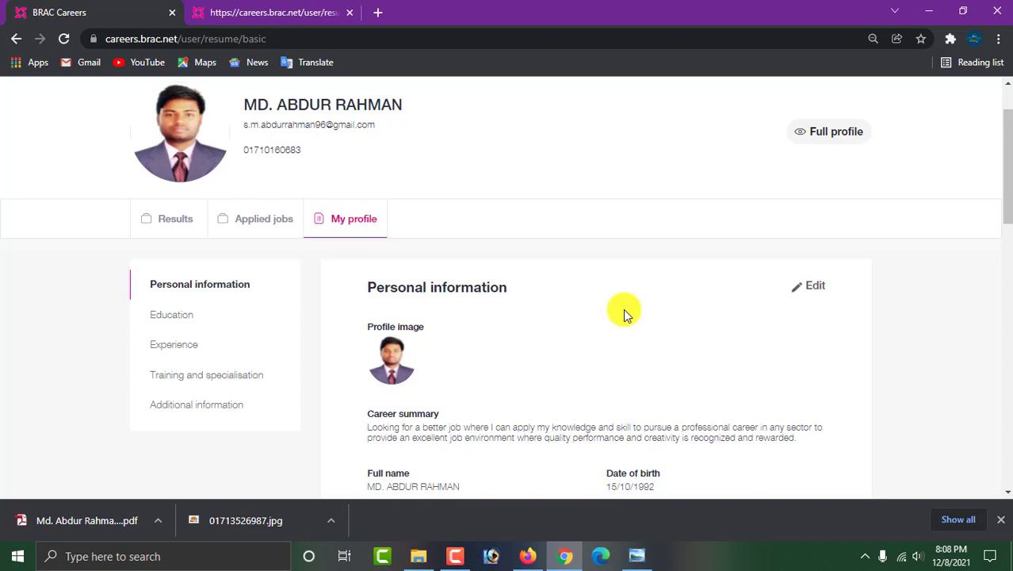
scroll(624, 314, up, 1)
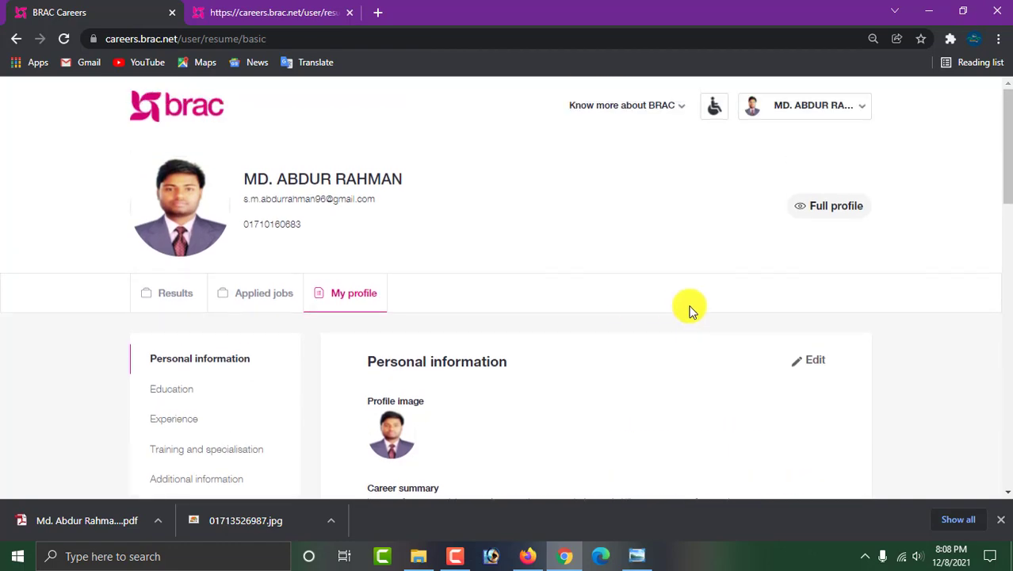
scroll(690, 309, down, 15)
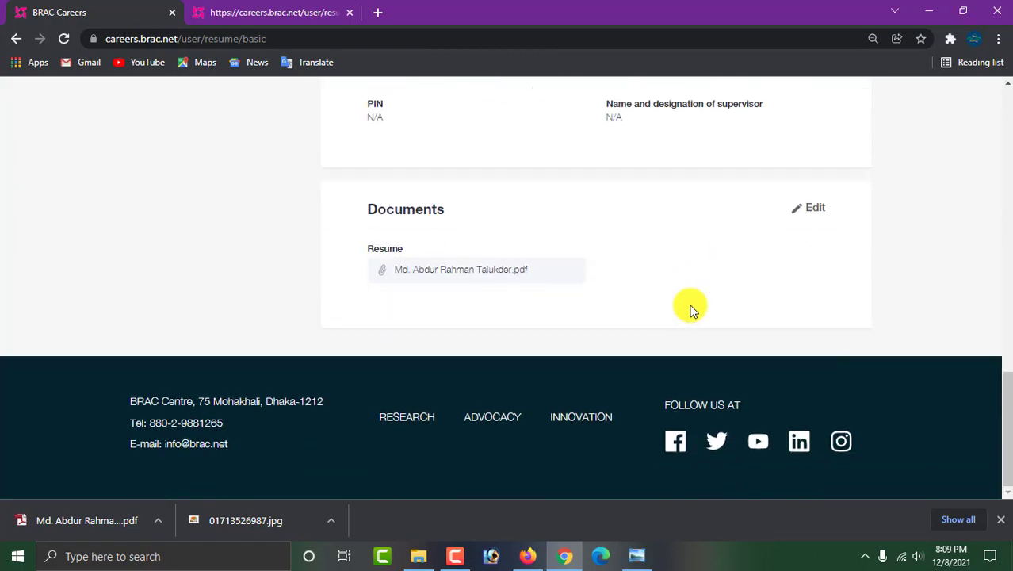
scroll(690, 309, up, 15)
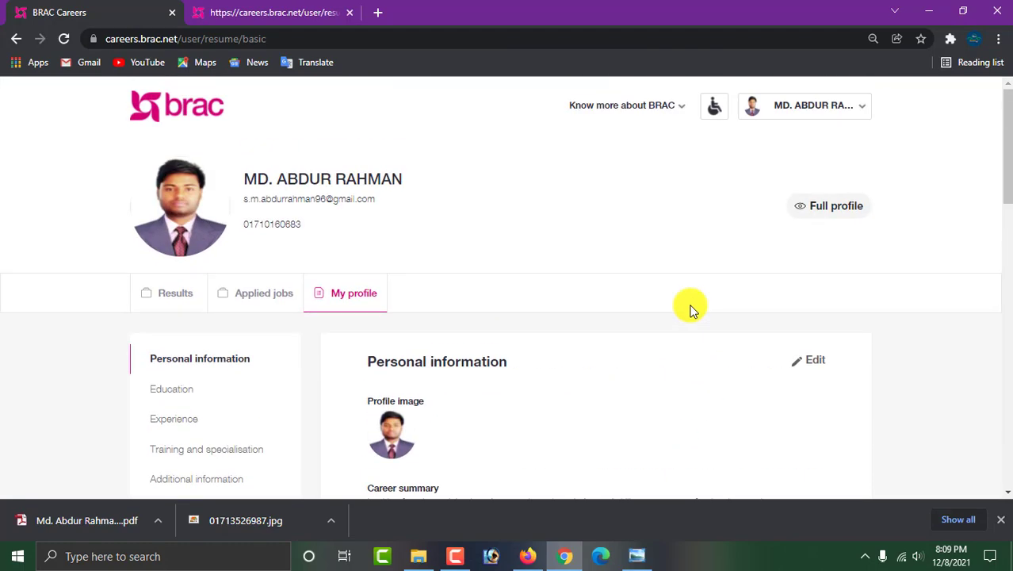
click(456, 556)
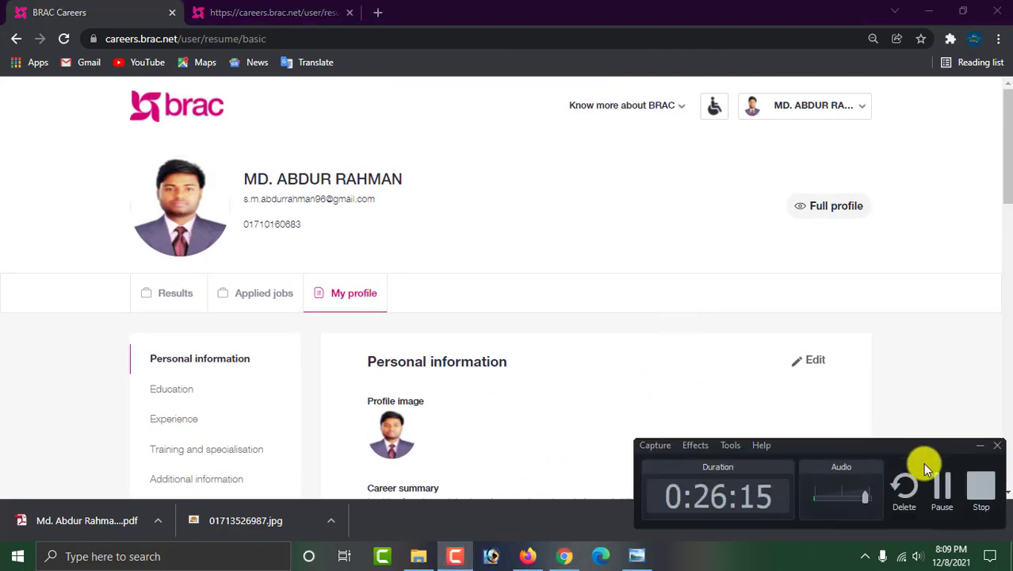
click(980, 484)
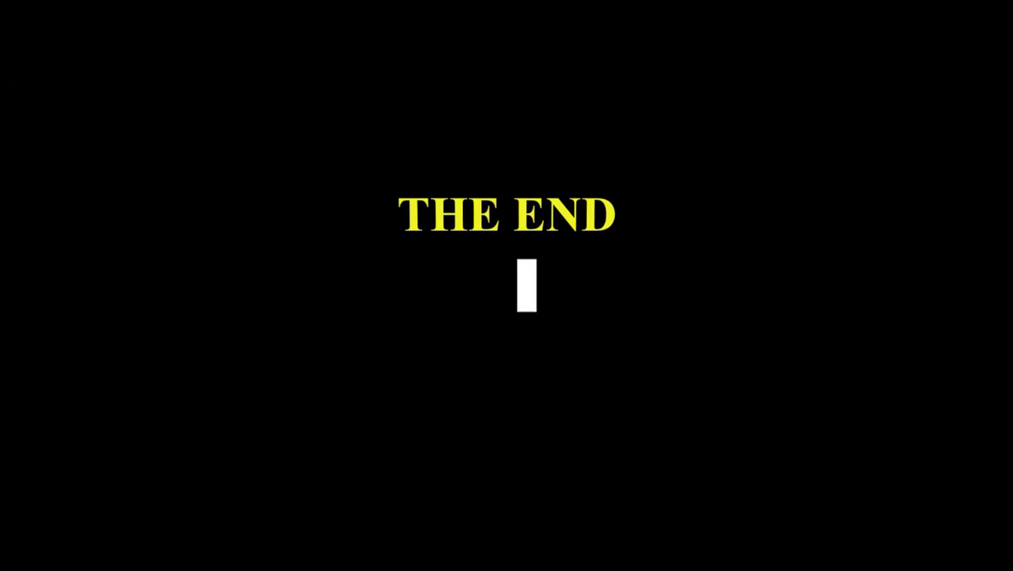